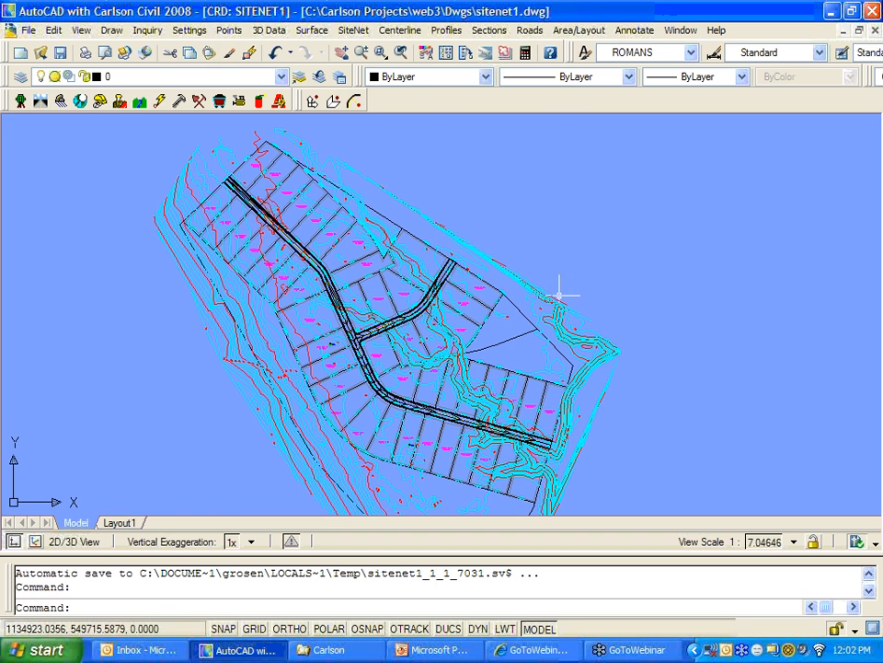
Step: Start opening a drawing and browse from the C: drive into Documents and Settings
scroll(470, 300, up, 4)
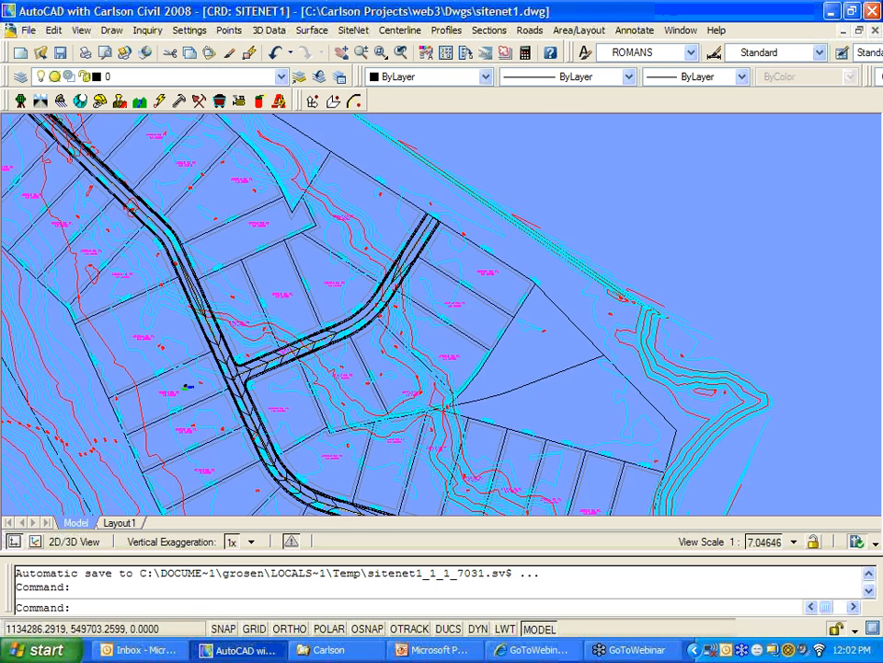
scroll(449, 304, down, 2)
mouse_move(458, 320)
middle_down()
mouse_move(544, 318)
mouse_move(548, 333)
middle_up()
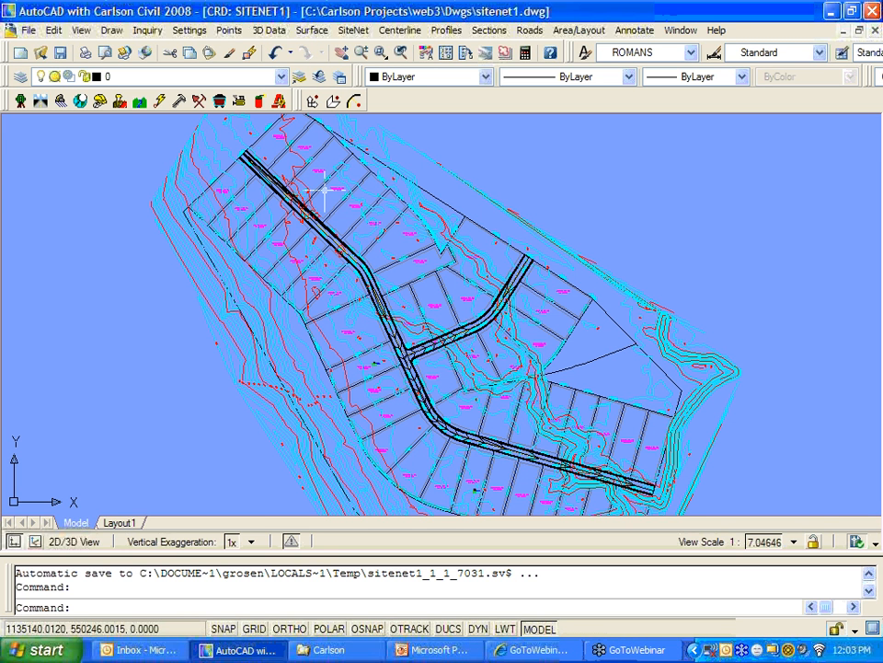
click(42, 55)
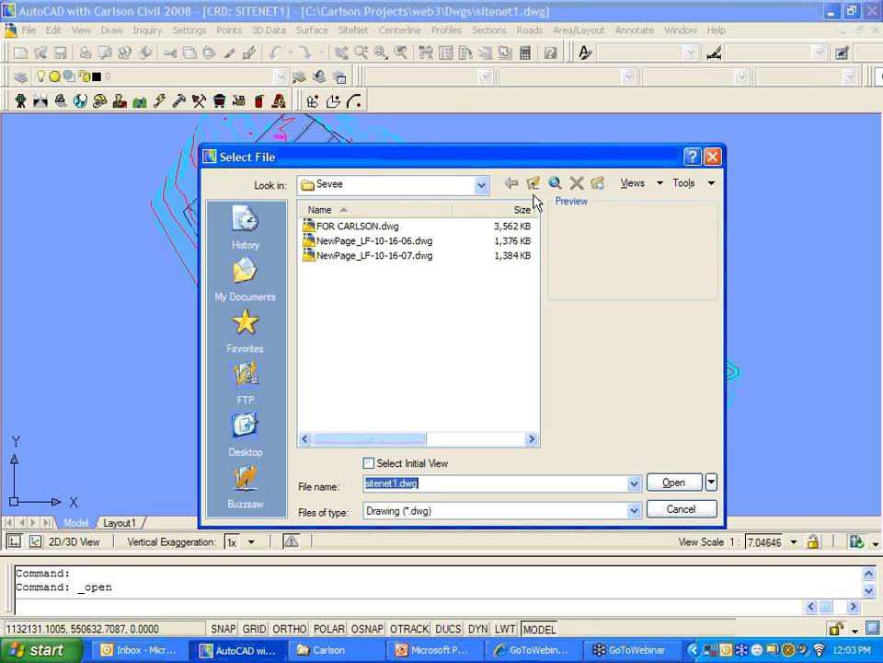
click(480, 185)
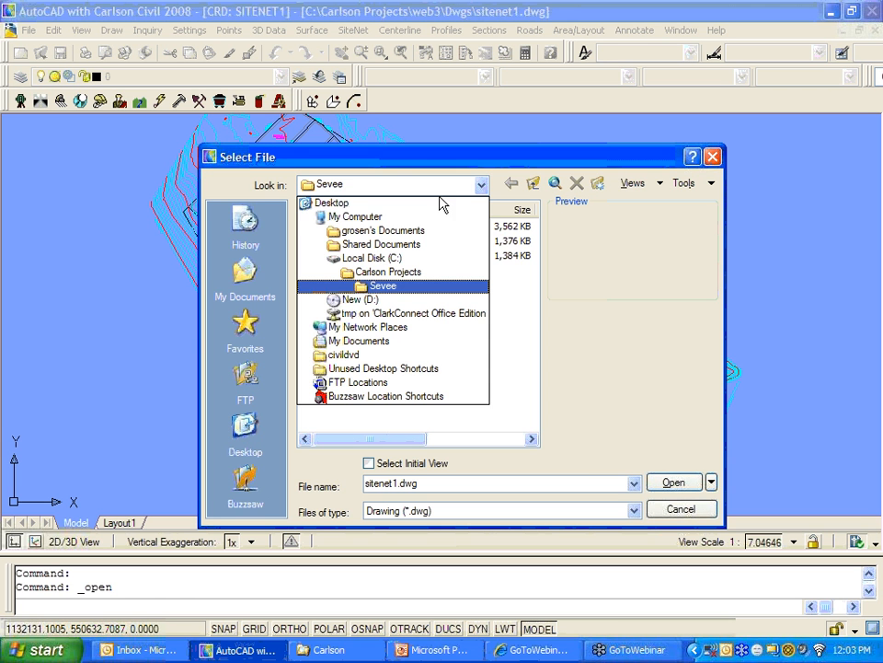
click(402, 261)
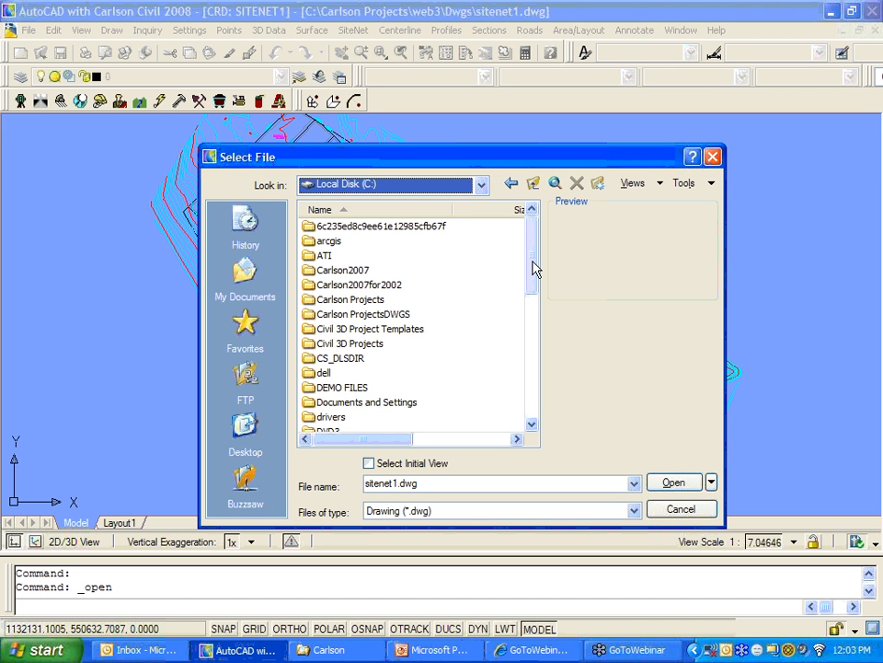
drag(535, 266, 530, 341)
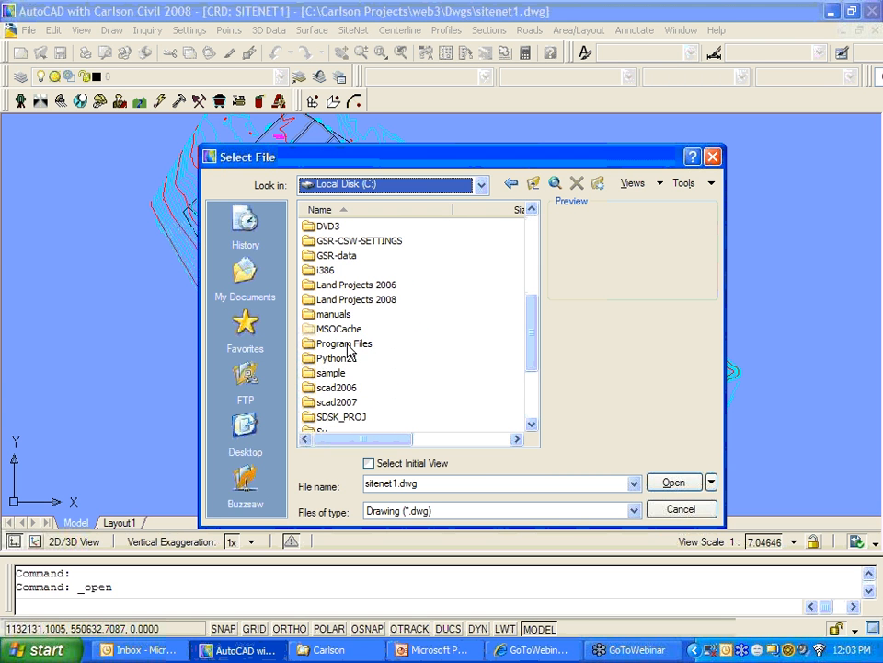
click(322, 343)
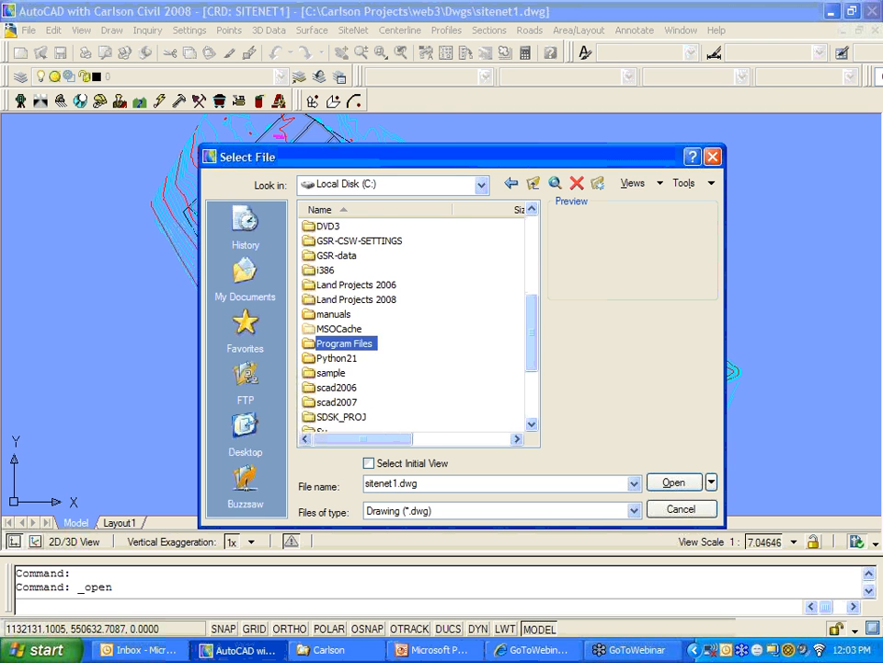
double_click(363, 343)
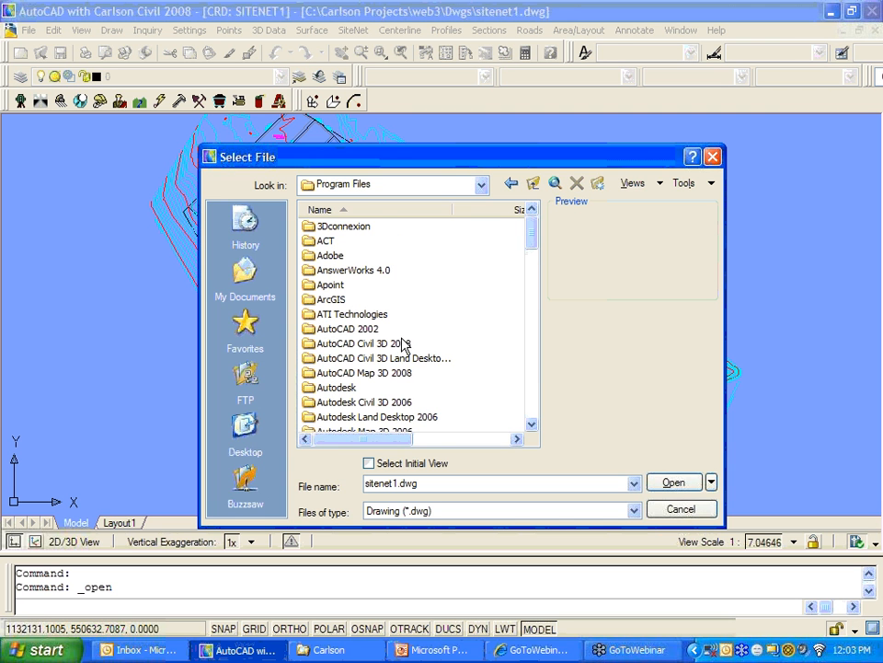
click(533, 183)
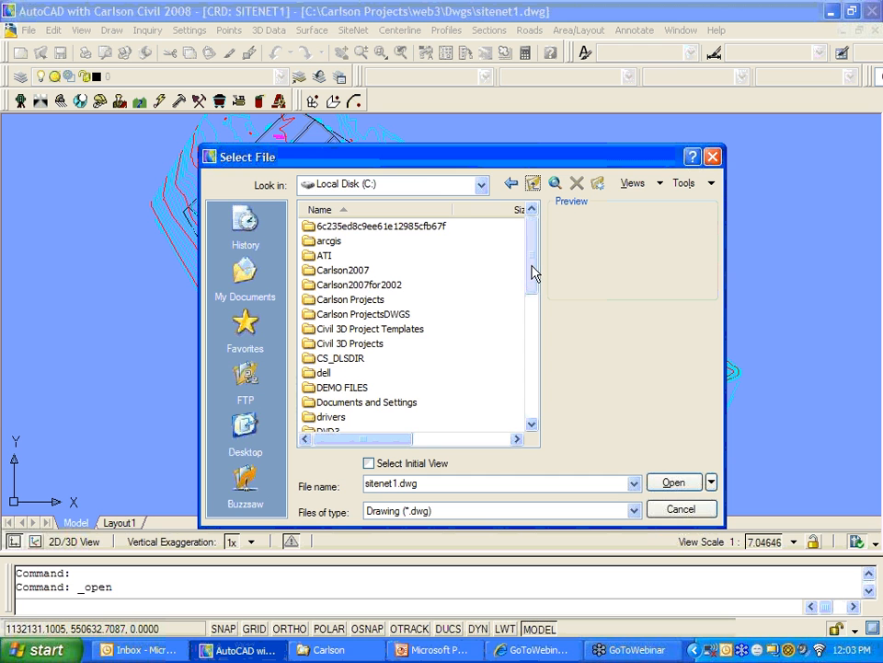
double_click(408, 403)
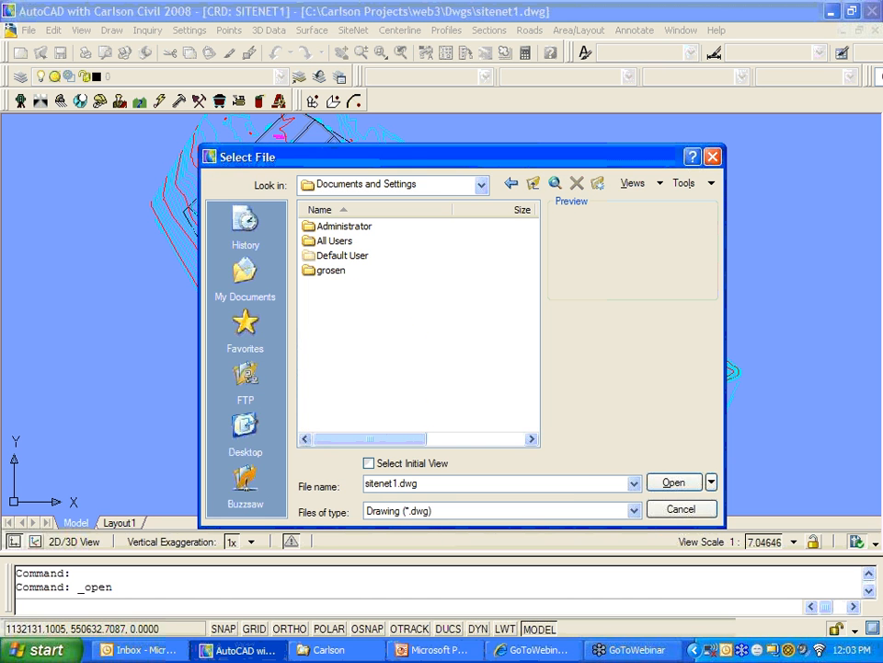
Step: Go through Application Data\Carlson Software\Carlson2008\R17.1\SUP and open profile7.dwg
double_click(333, 271)
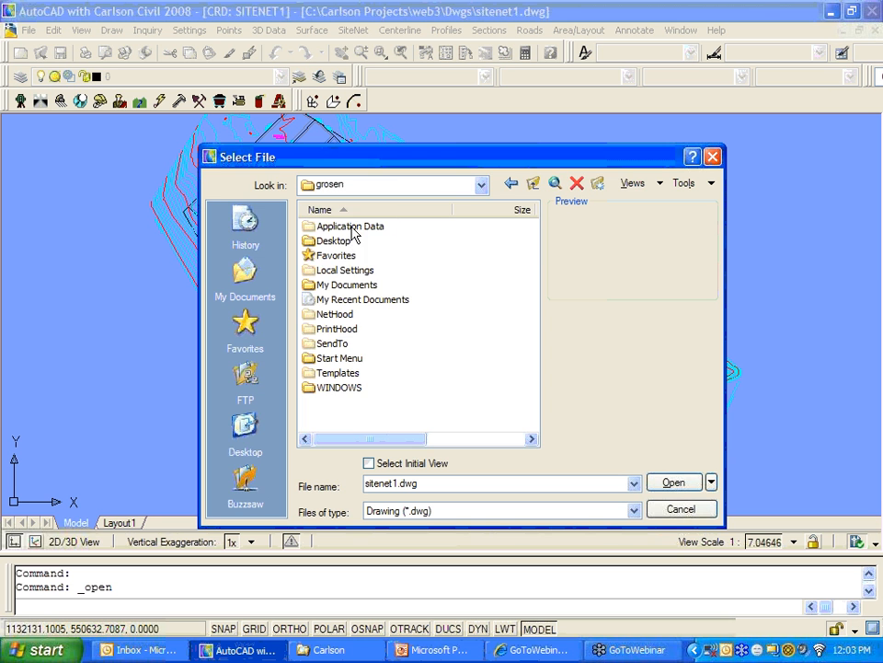
double_click(354, 227)
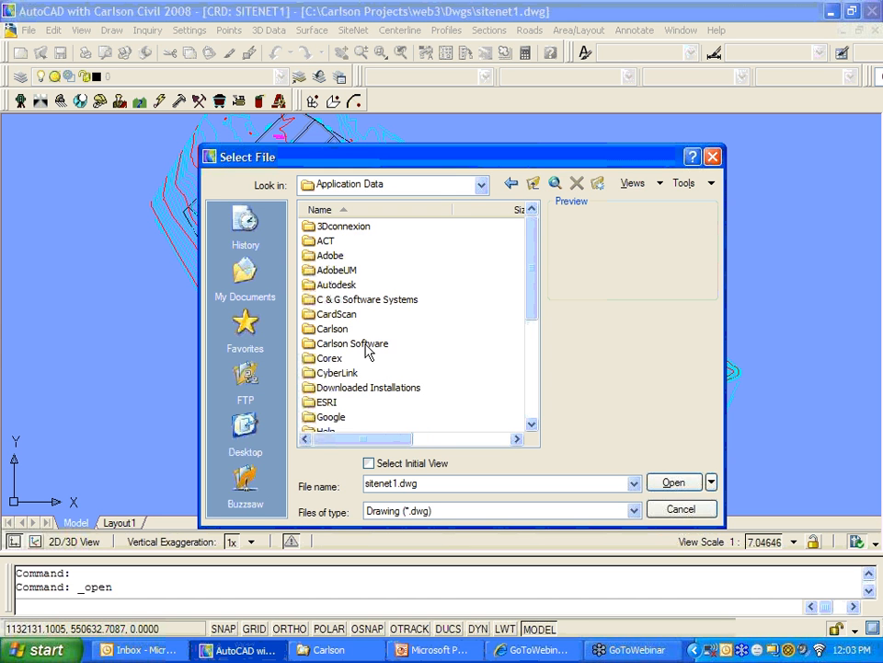
double_click(354, 344)
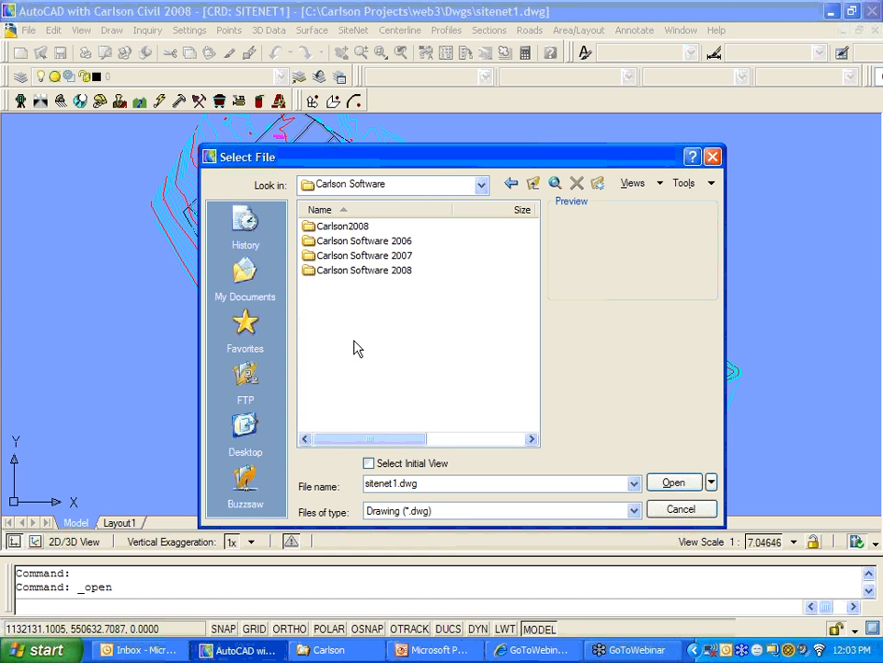
double_click(342, 226)
click(331, 228)
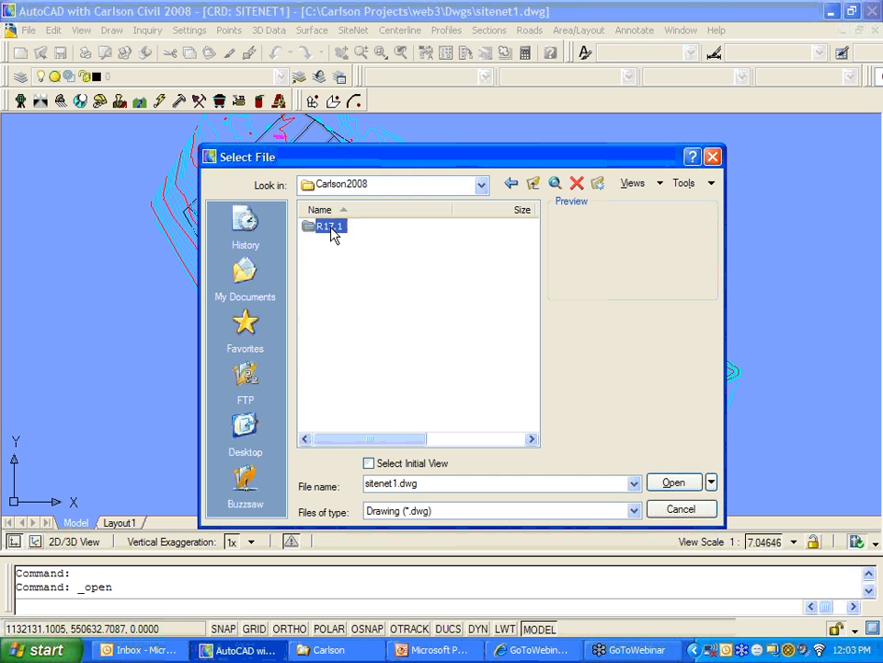
double_click(332, 228)
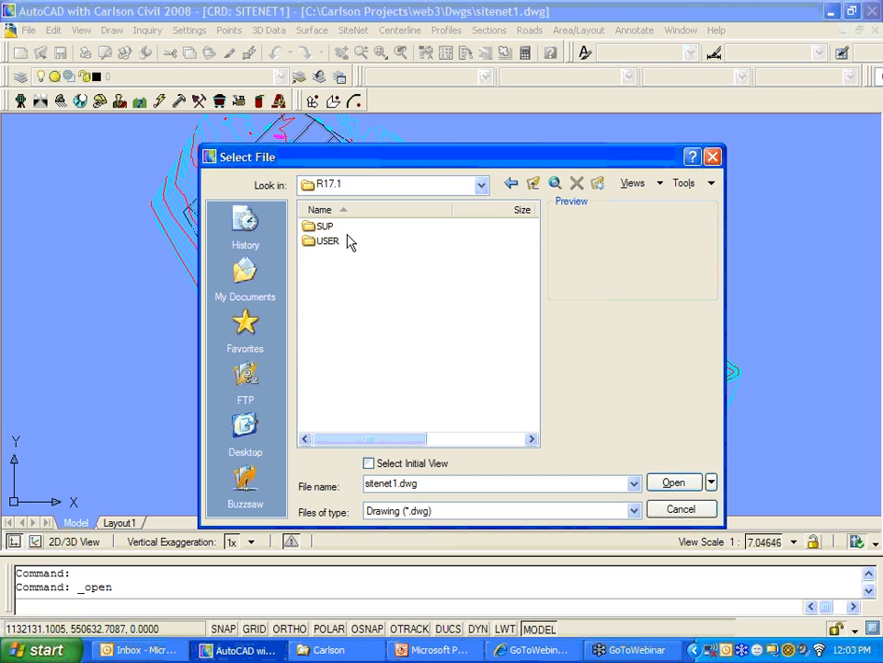
double_click(324, 226)
scroll(533, 231, down, 20)
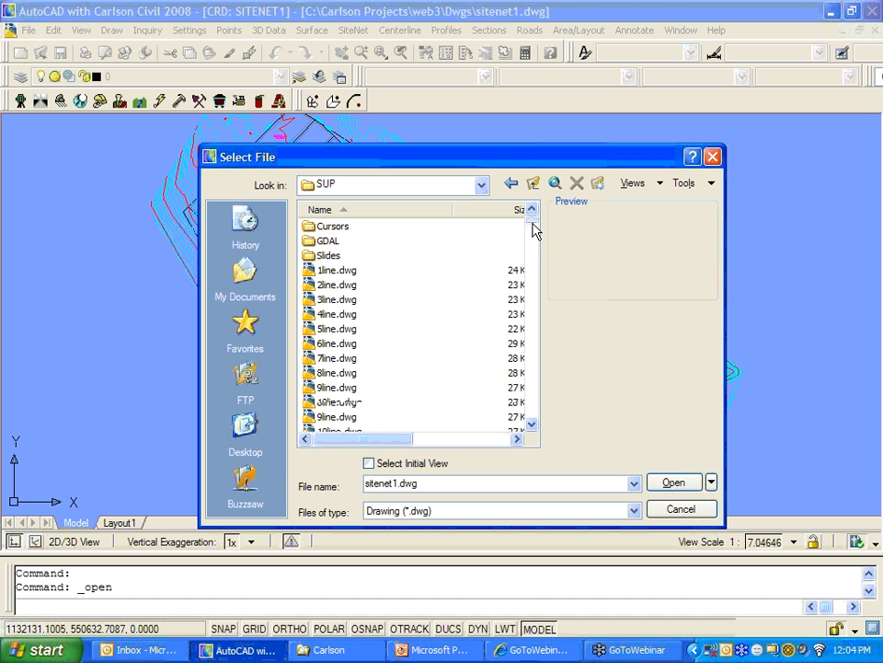
mouse_move(532, 333)
mouse_down()
mouse_move(531, 310)
mouse_move(532, 320)
mouse_up()
click(533, 425)
click(533, 425)
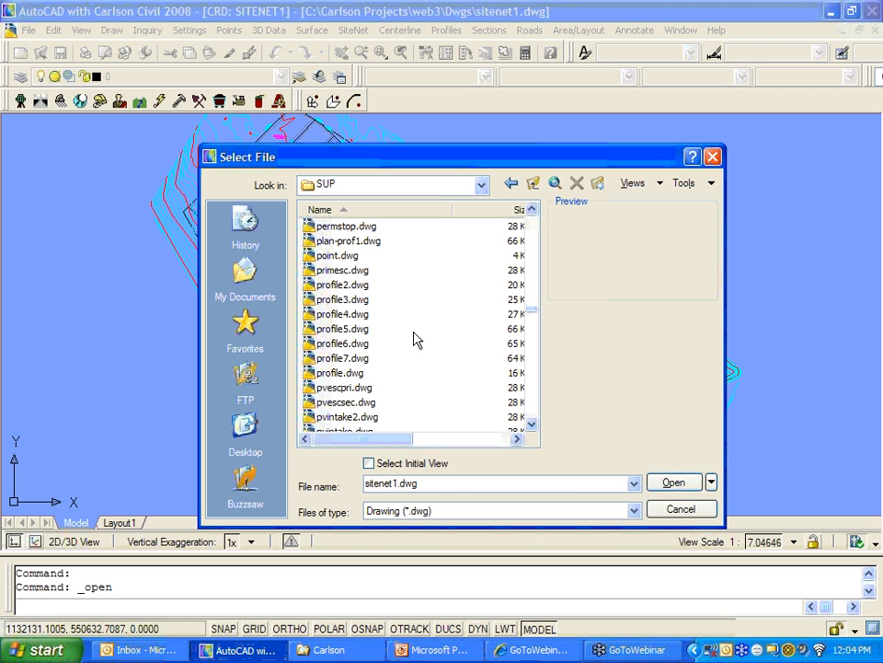
click(350, 362)
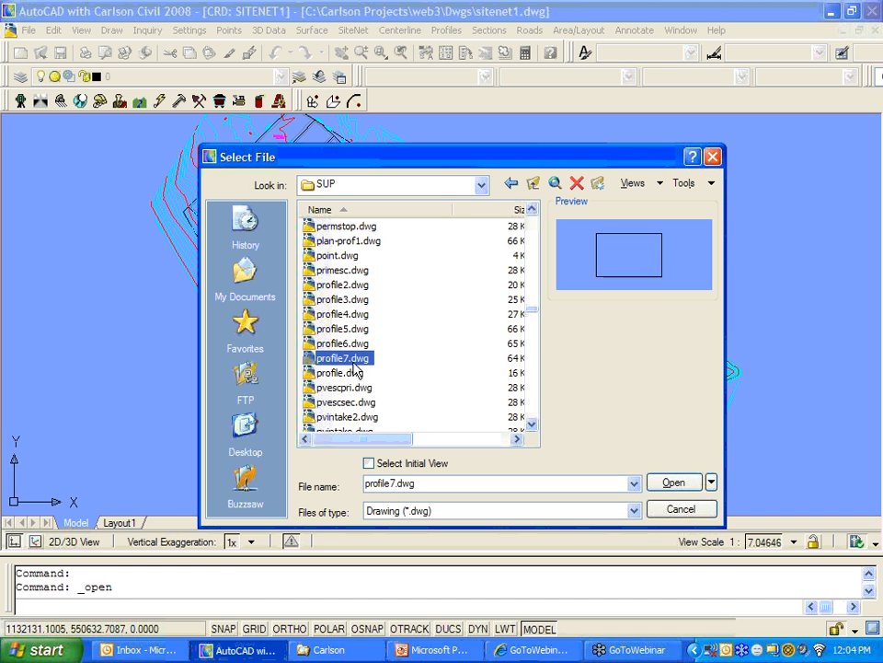
click(678, 479)
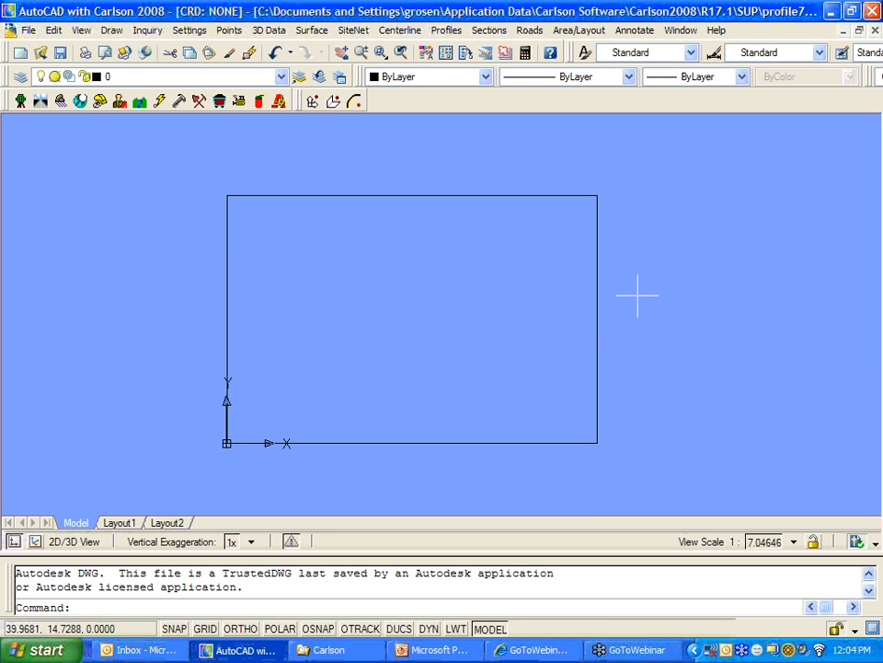
text(i)
key(Return)
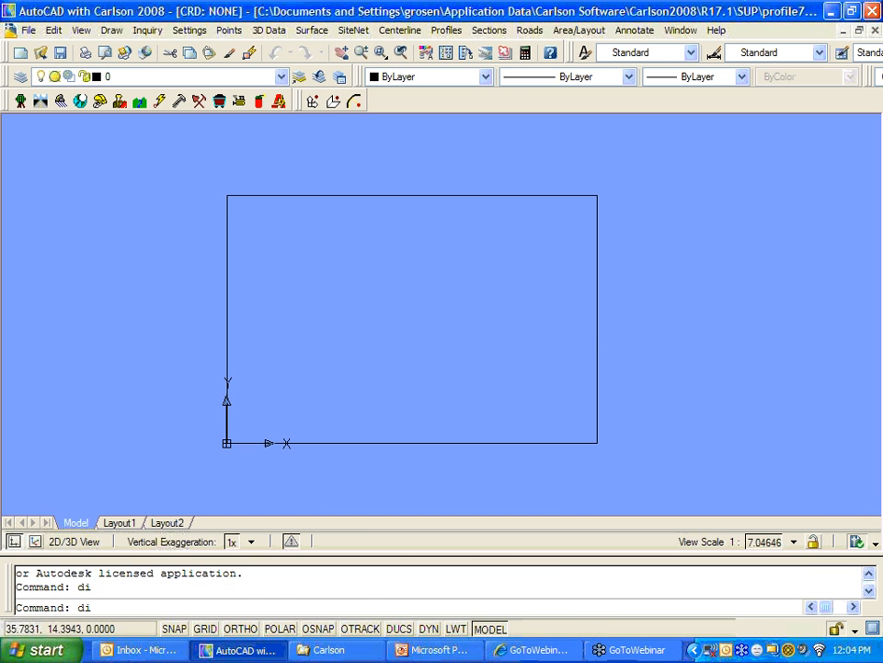
click(226, 197)
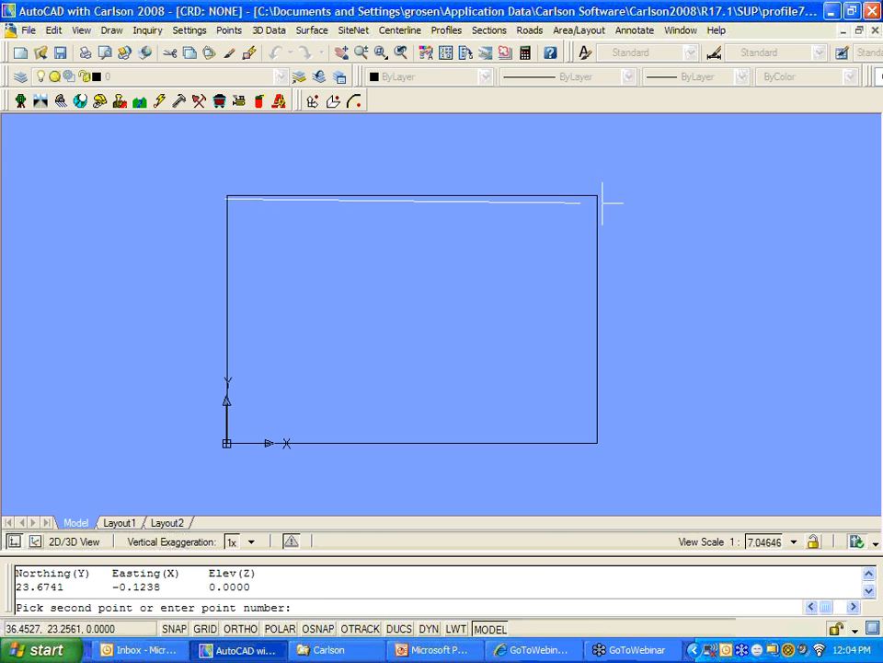
click(599, 201)
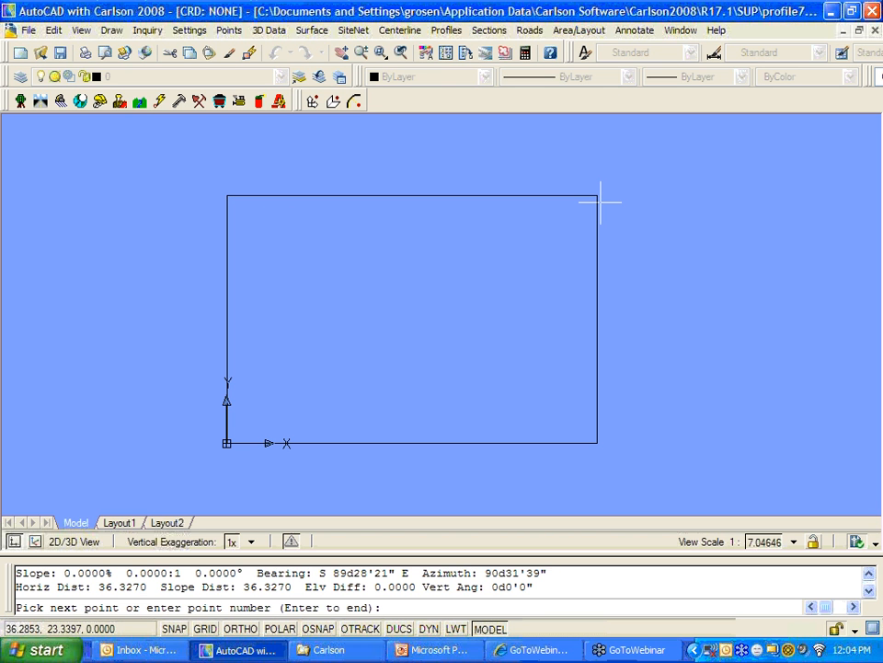
key(Return)
click(593, 194)
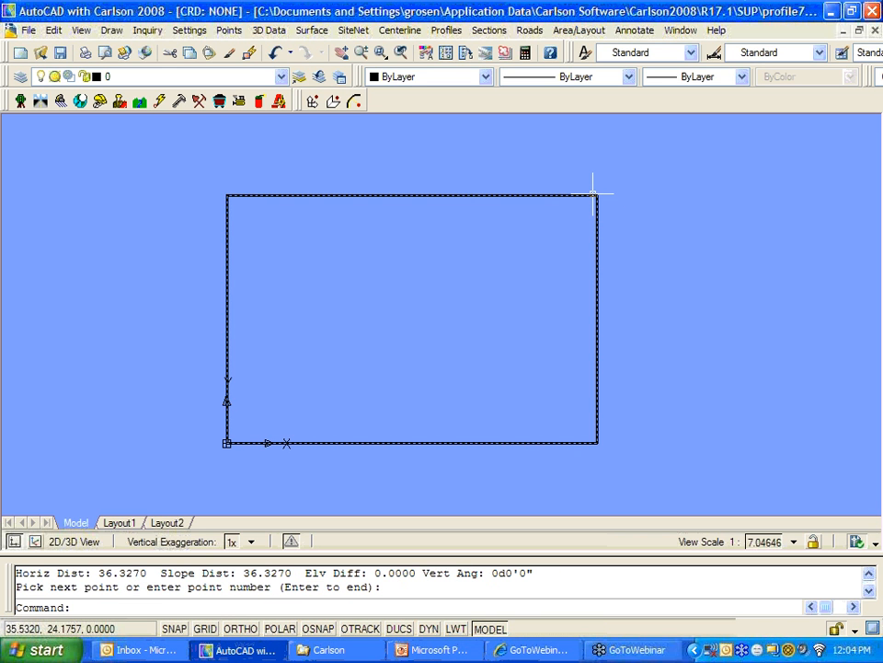
shift+right_click(586, 202)
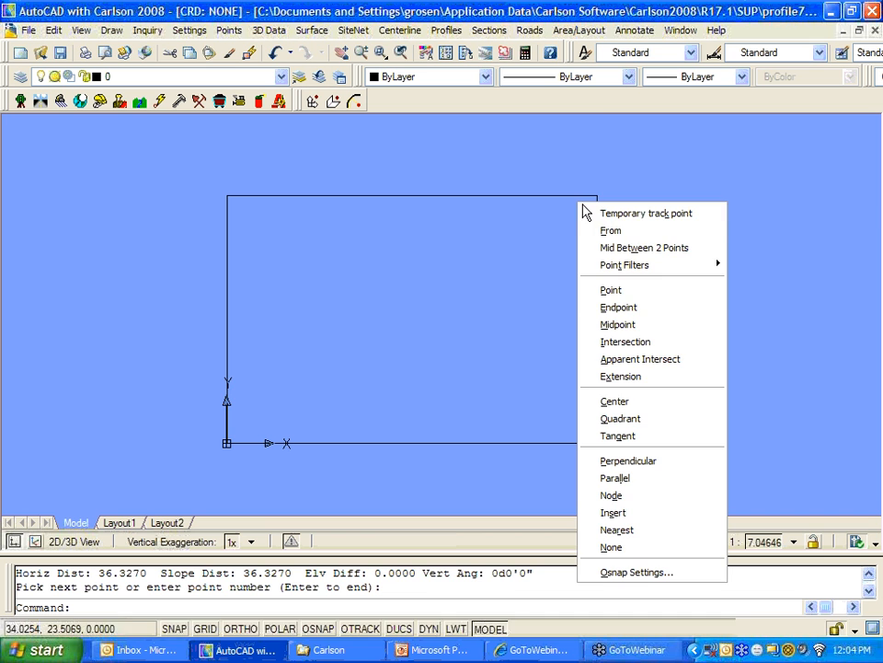
click(617, 304)
click(597, 194)
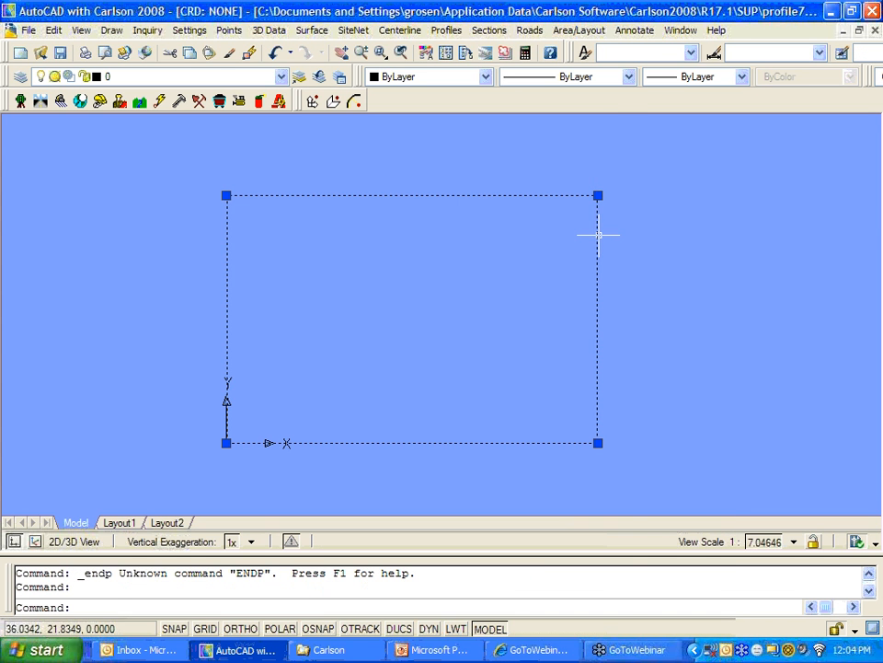
key(Escape)
key(Escape)
text(di)
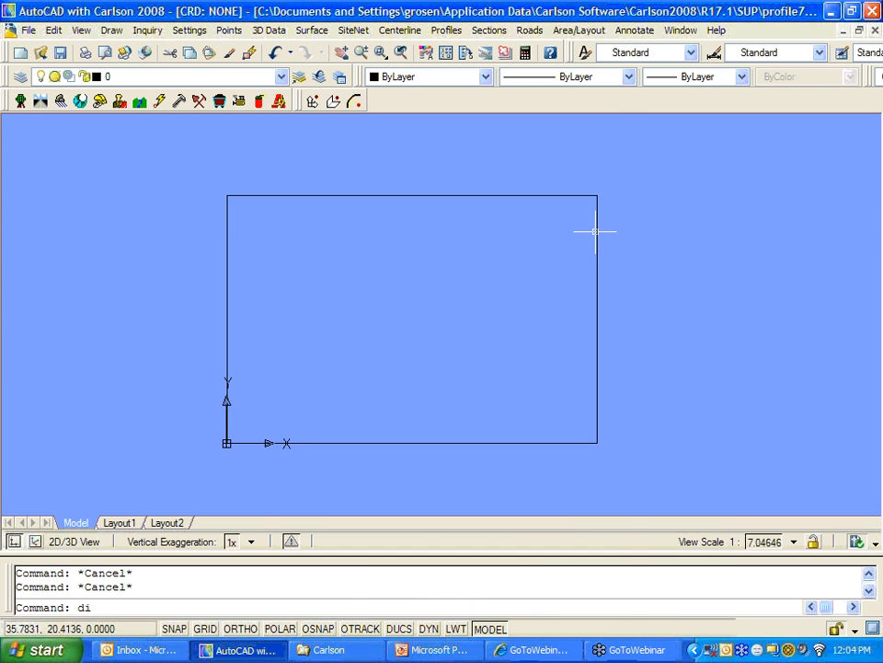
key(Return)
shift+right_click(496, 252)
key(Escape)
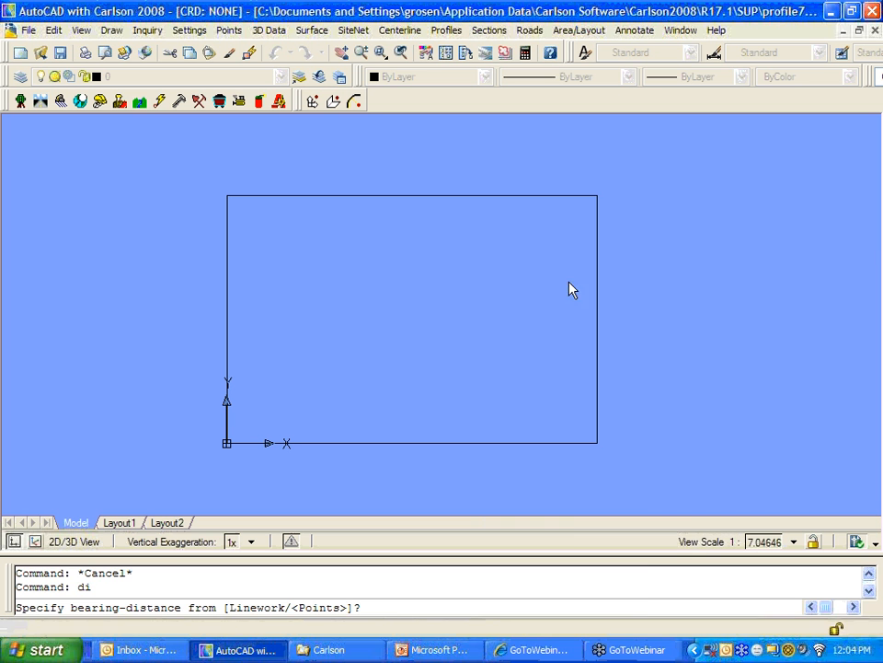
click(597, 194)
shift+right_click(546, 316)
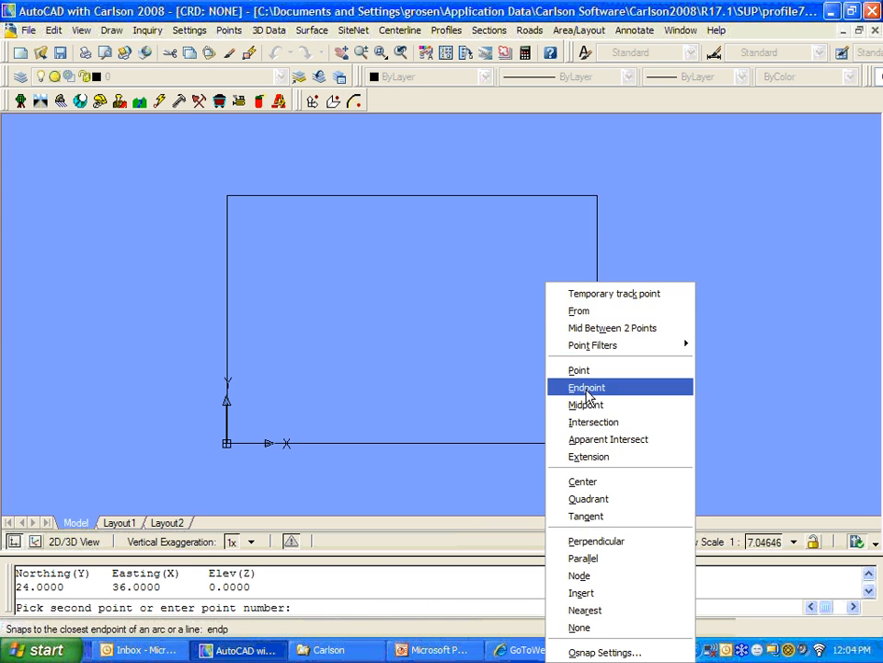
click(587, 388)
click(597, 436)
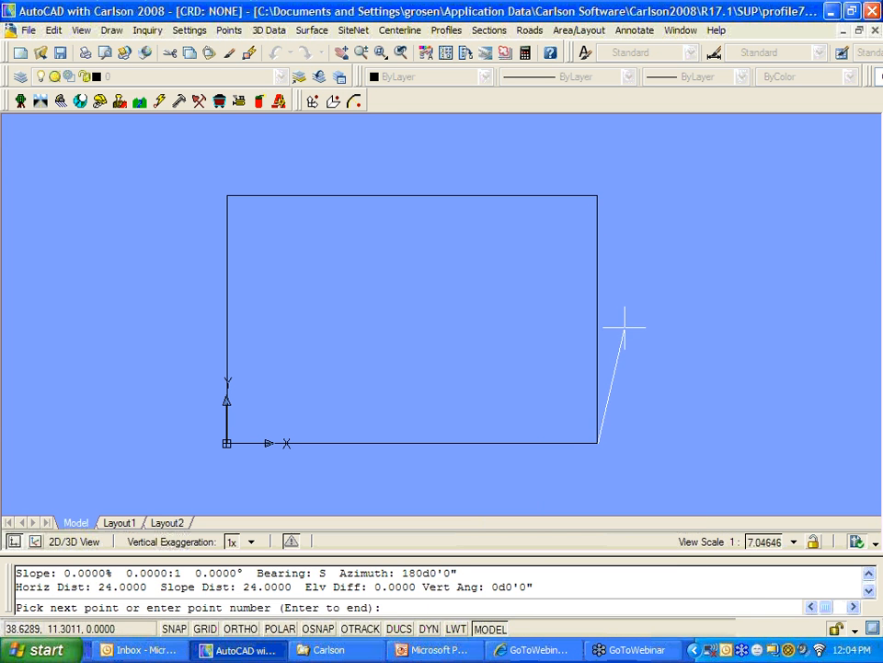
key(Escape)
key(Escape)
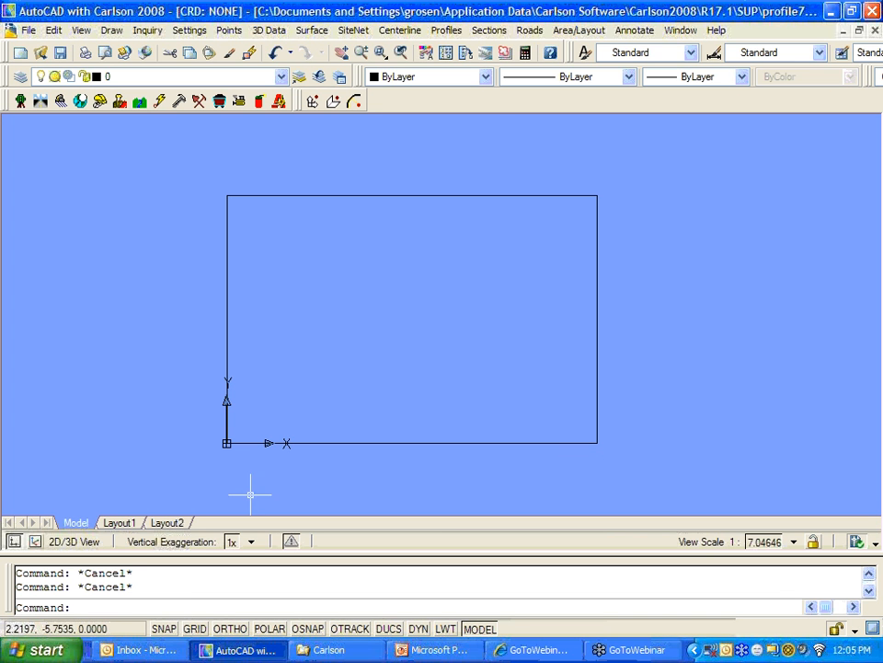
text(l)
key(Return)
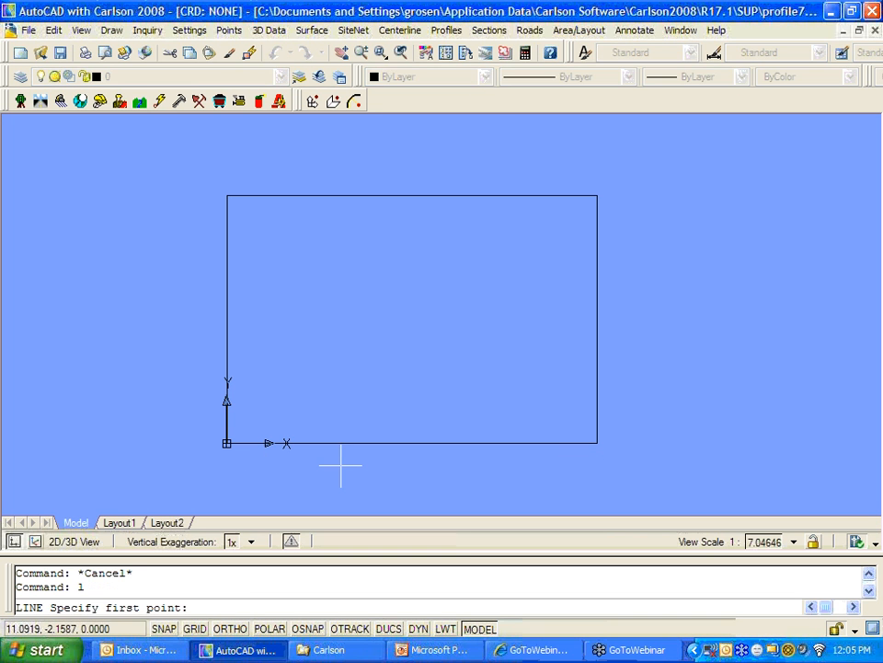
key(Return)
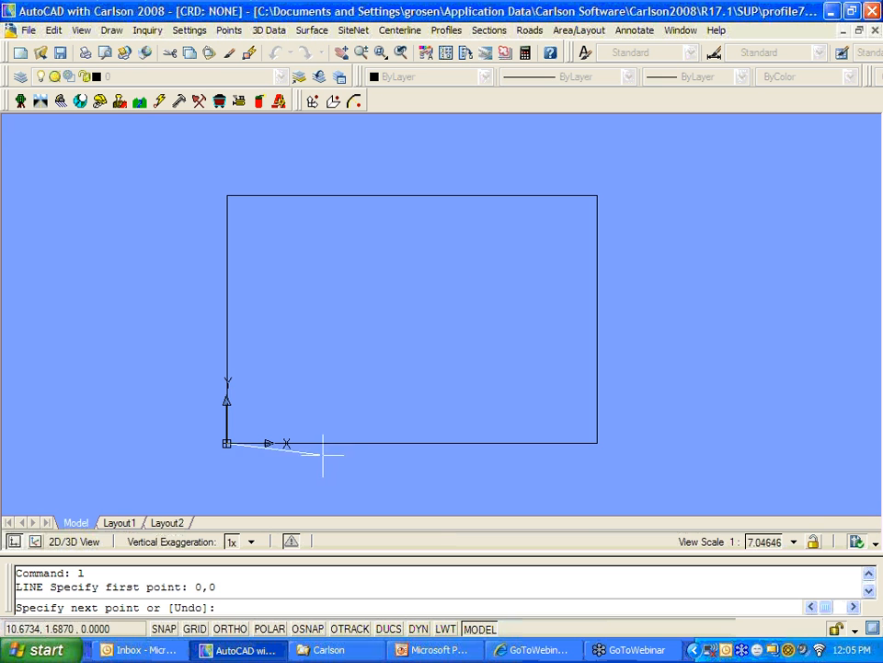
scroll(230, 404, up, 4)
mouse_move(232, 441)
middle_down()
mouse_move(321, 287)
mouse_move(322, 300)
middle_up()
scroll(399, 402, down, 4)
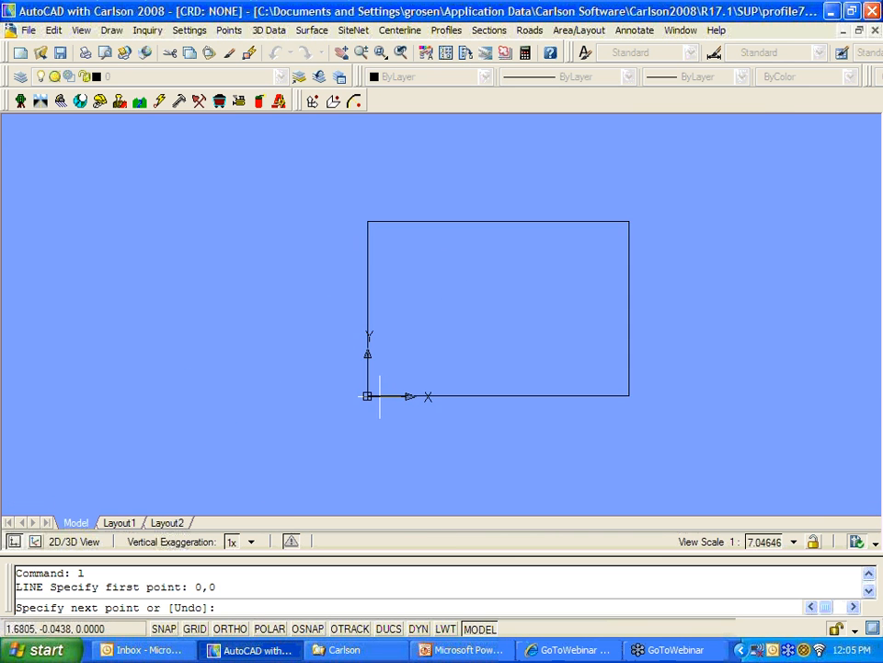
middle_drag(424, 385, 315, 422)
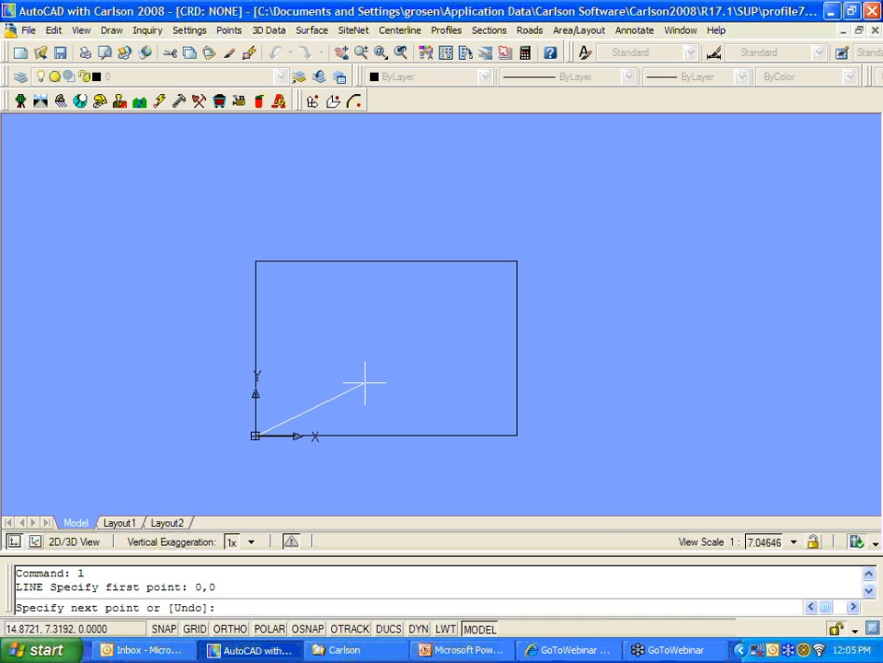
key(Escape)
key(Escape)
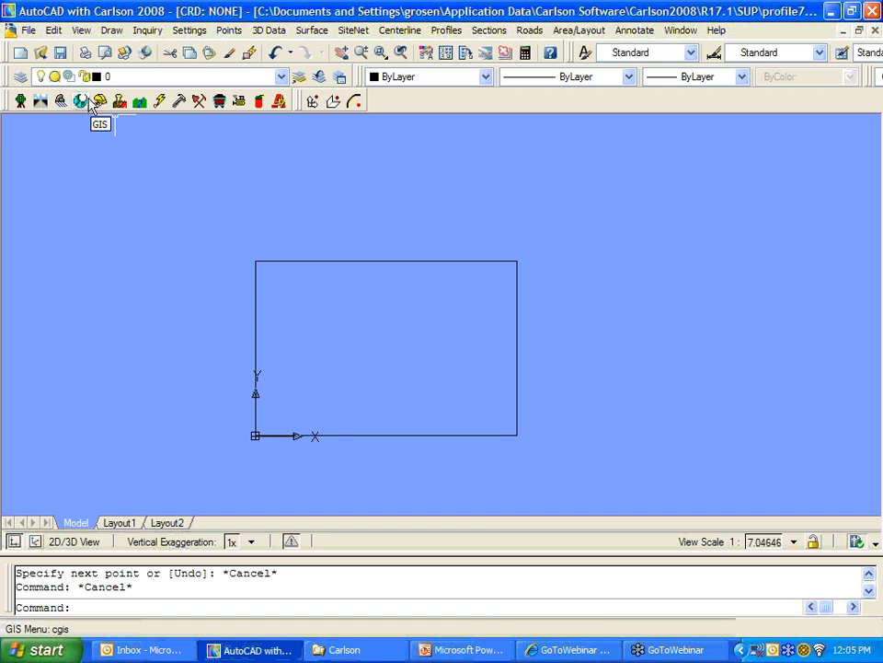
Step: Close profile7.dwg without saving, then zoom and shift the sitenet1 site plan into view
click(31, 31)
click(52, 137)
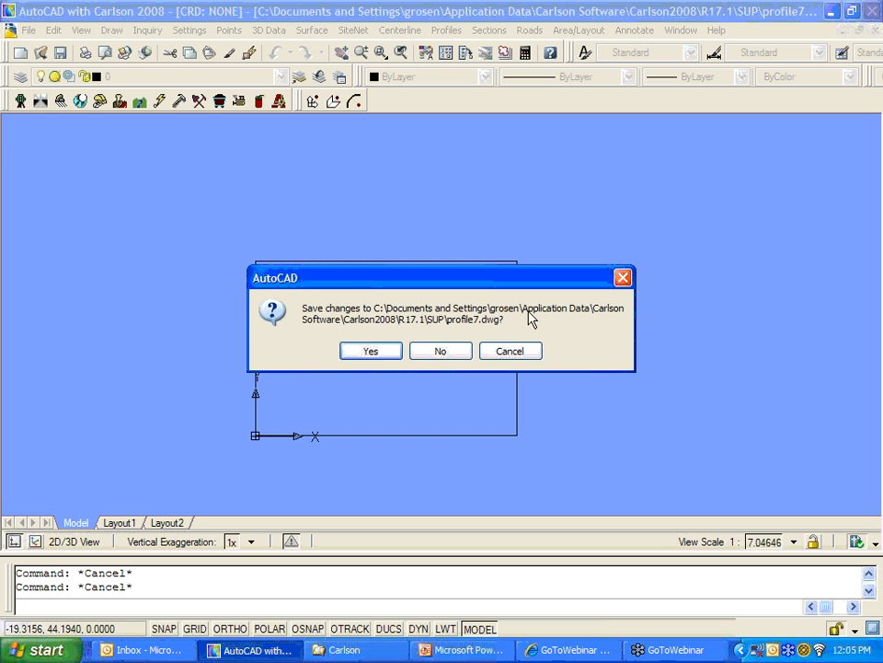
click(440, 351)
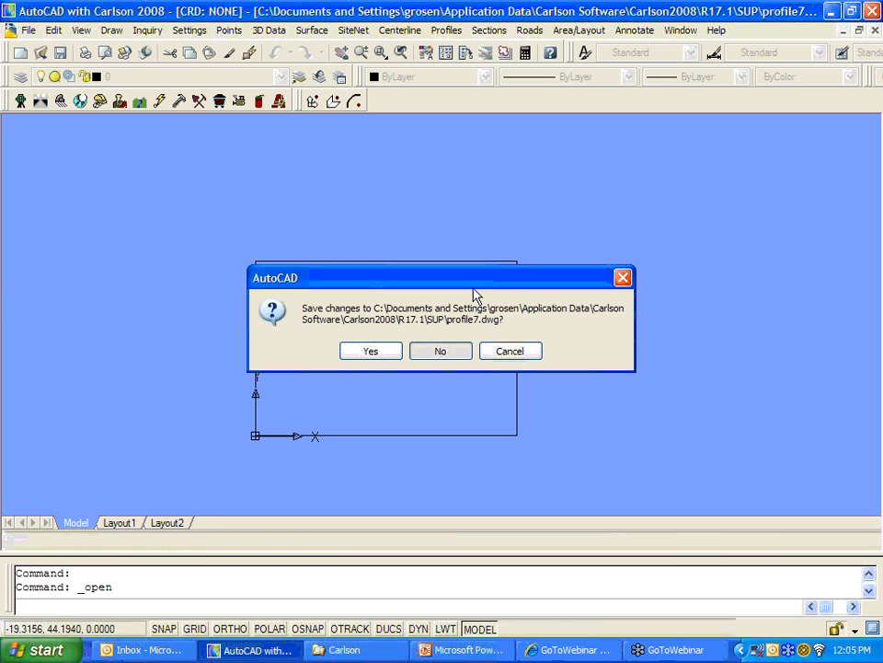
scroll(368, 276, down, 3)
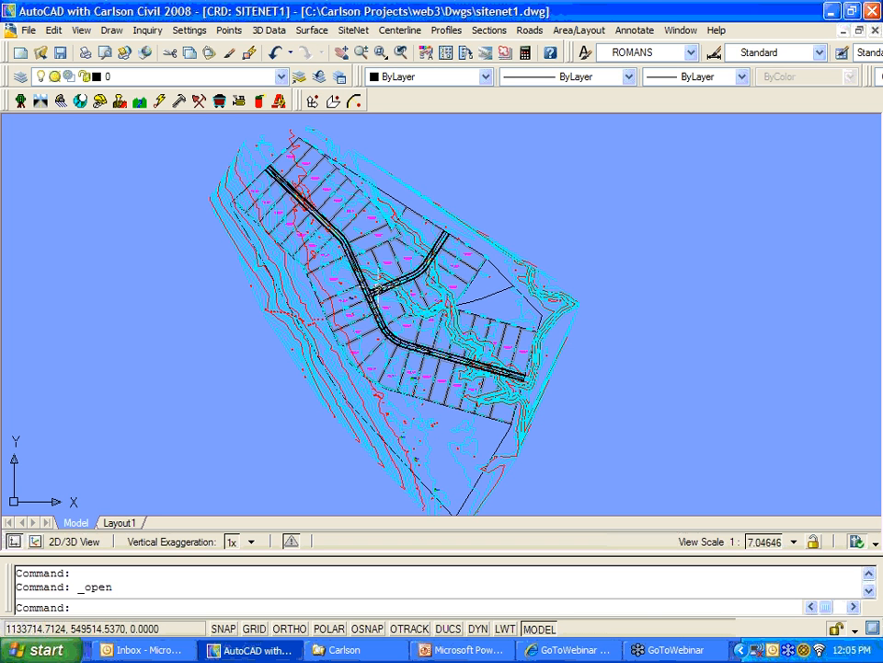
middle_drag(380, 267, 384, 294)
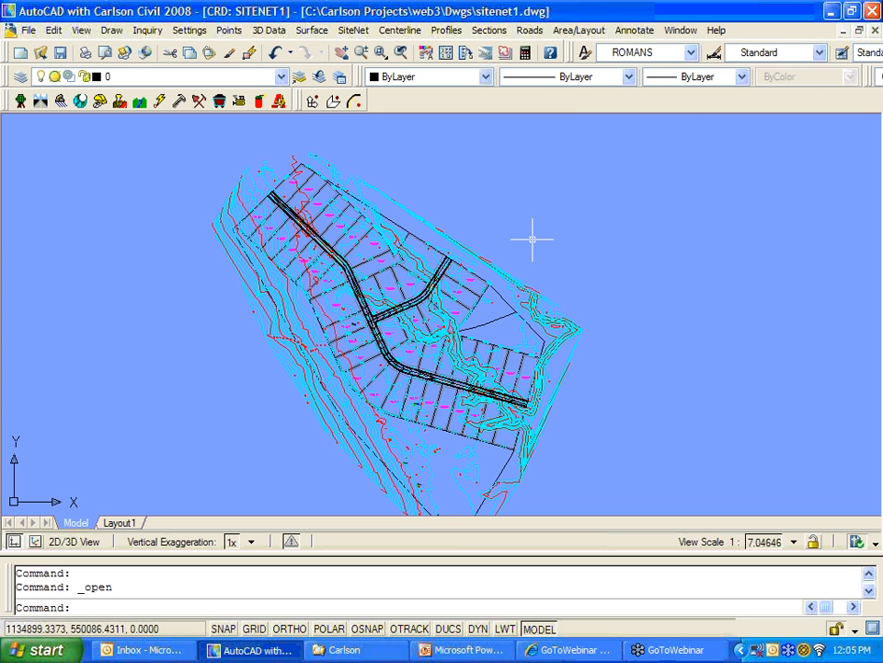
Step: In Road Network, highlight the Russ and Swanson roads, then edit the Russ road's settings
click(530, 29)
click(555, 215)
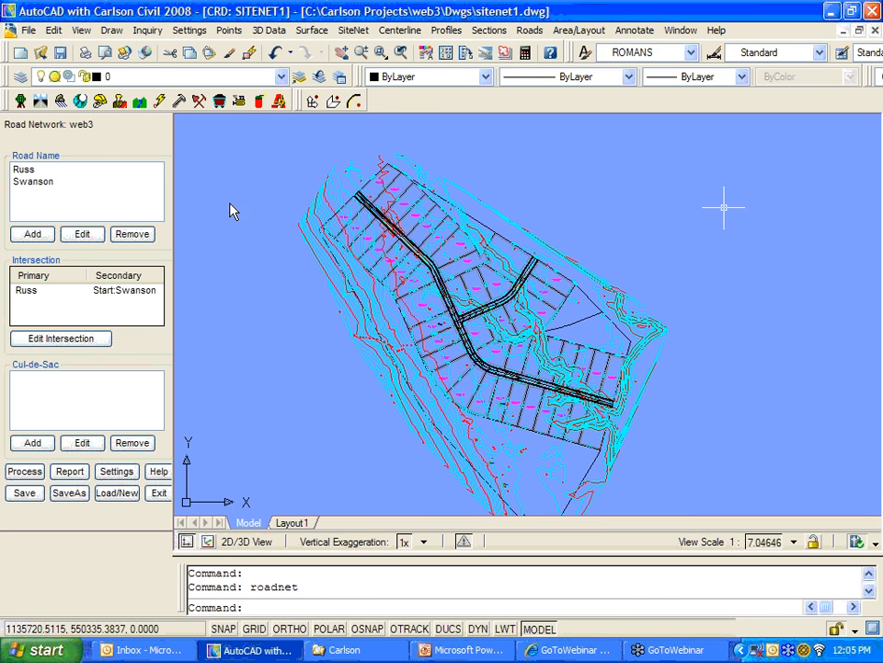
click(24, 170)
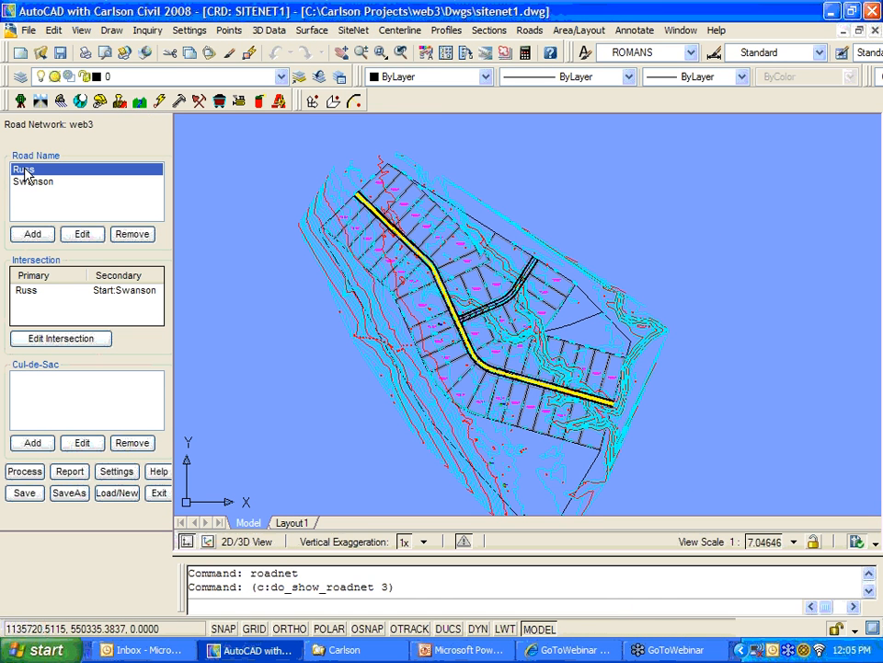
click(29, 182)
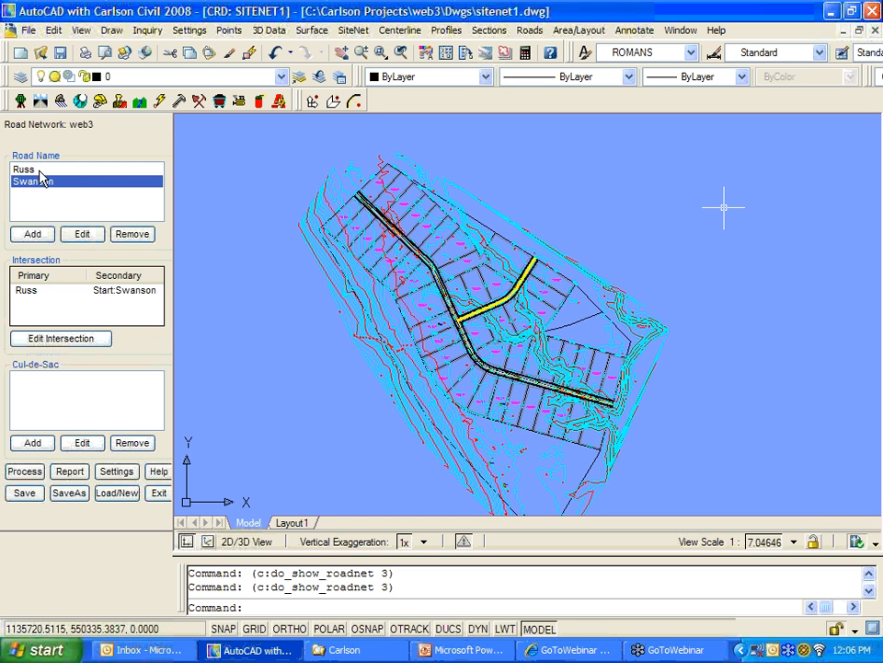
click(24, 169)
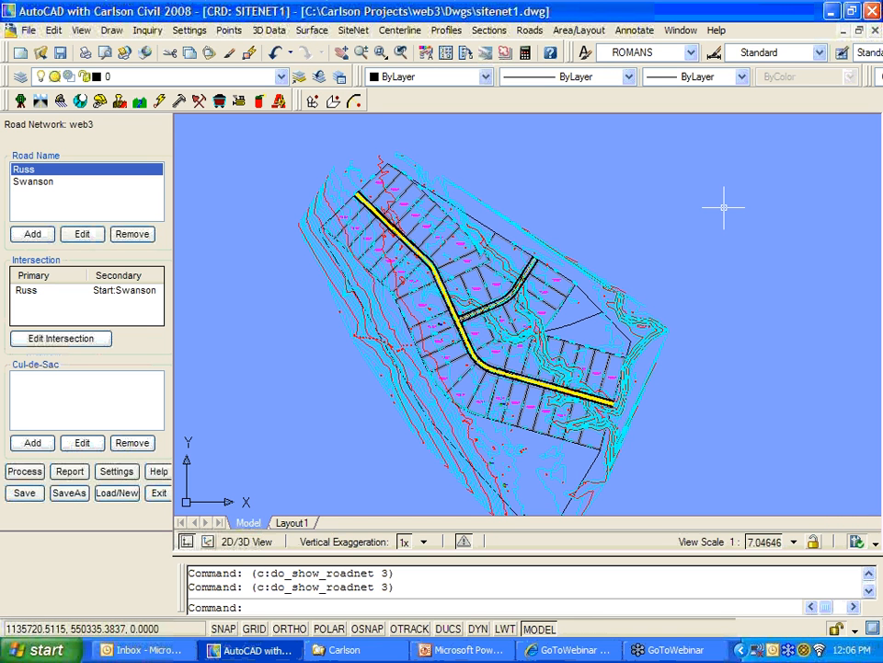
click(82, 235)
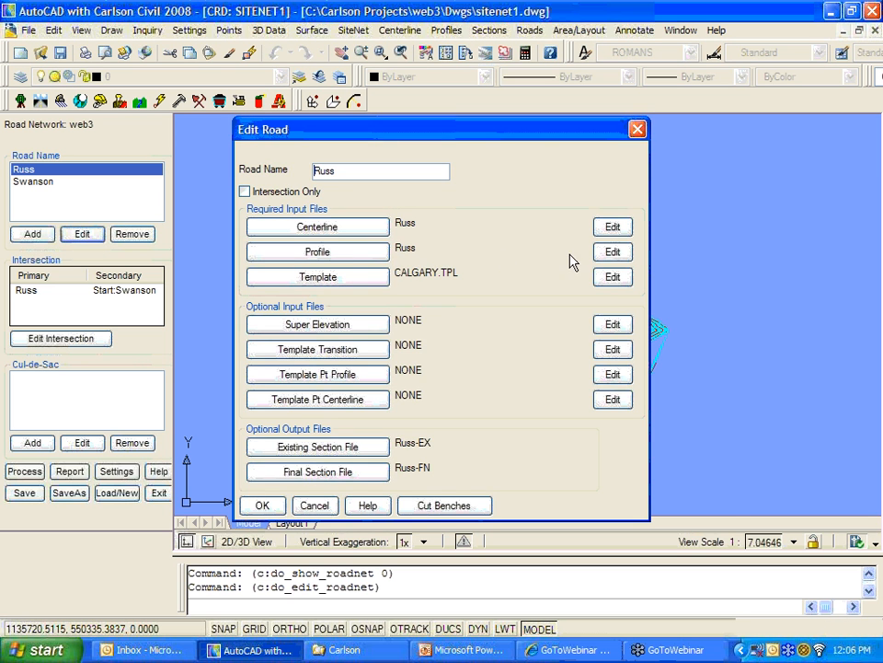
Step: Skip choosing a new profile file and open Russ.pro in the profile editor, moved higher
click(389, 252)
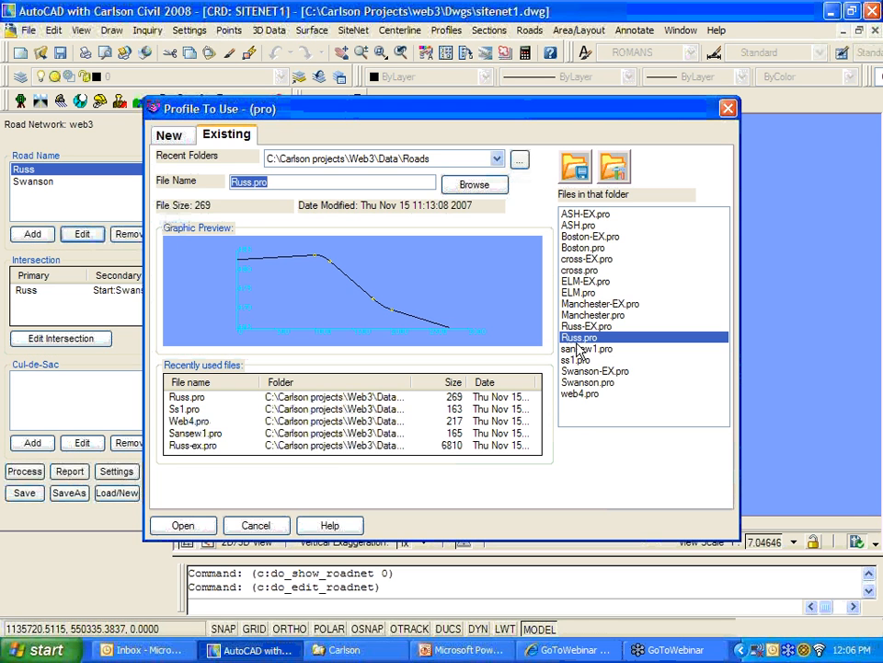
click(257, 523)
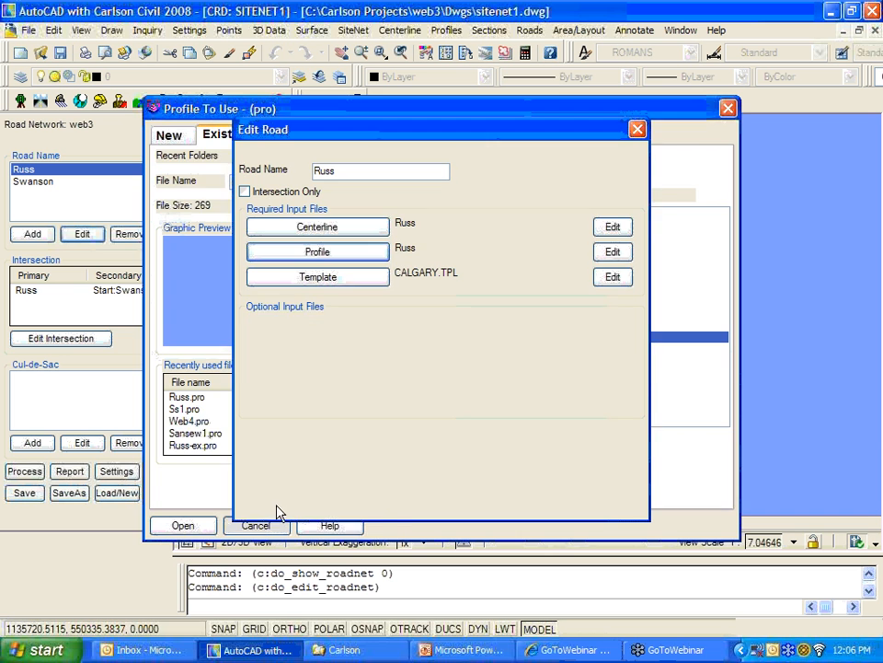
click(610, 252)
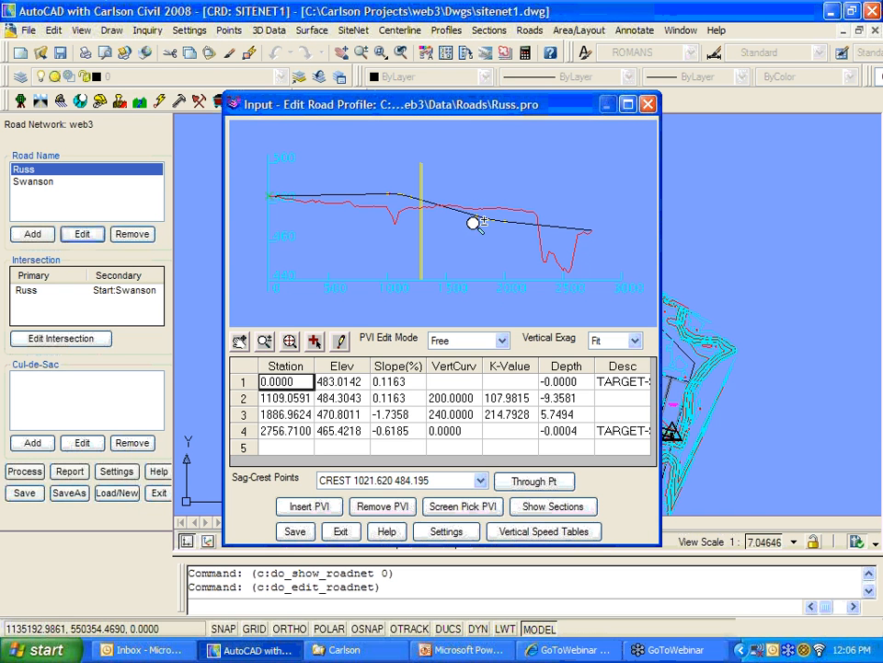
drag(467, 115, 464, 67)
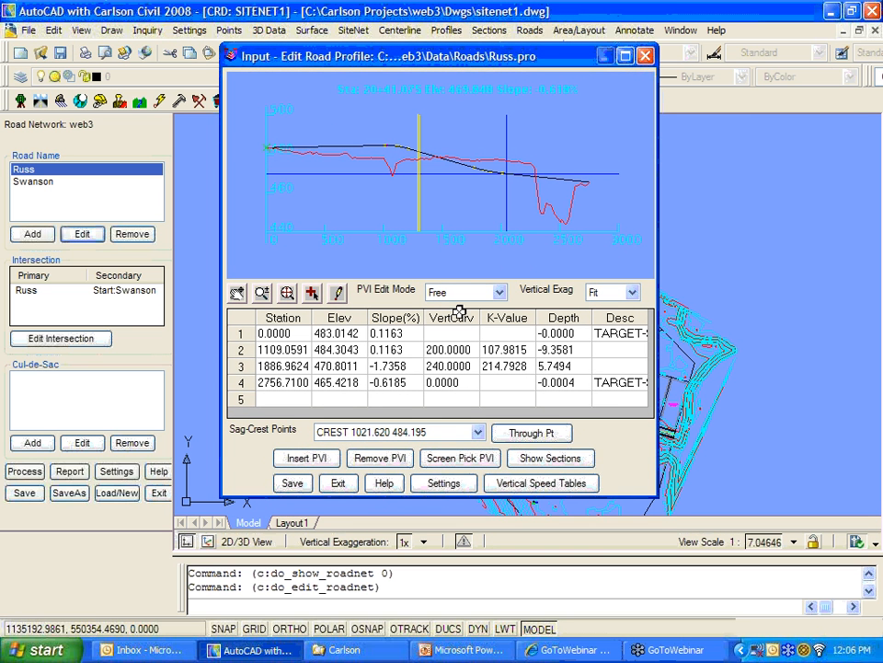
click(445, 484)
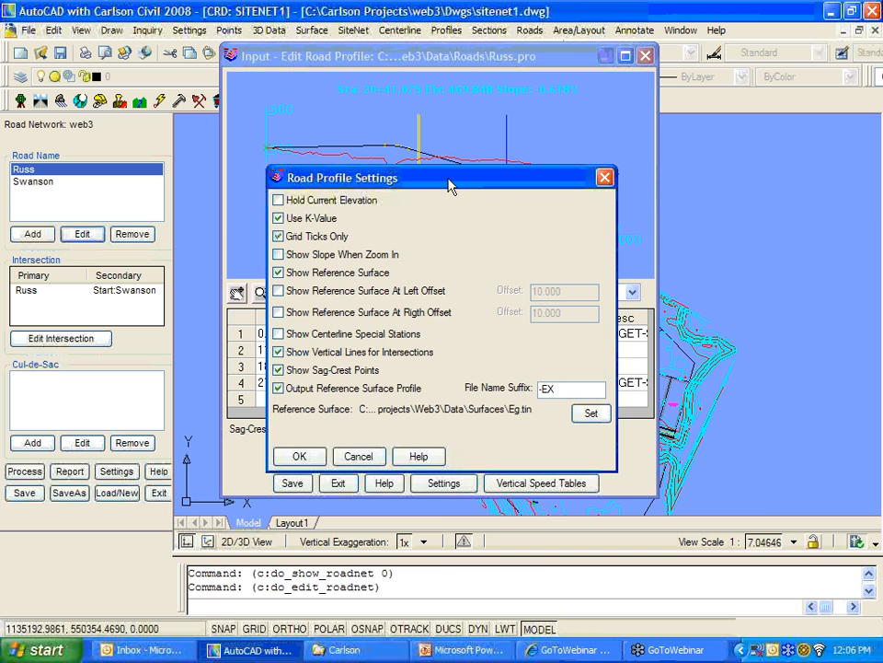
drag(450, 183, 659, 311)
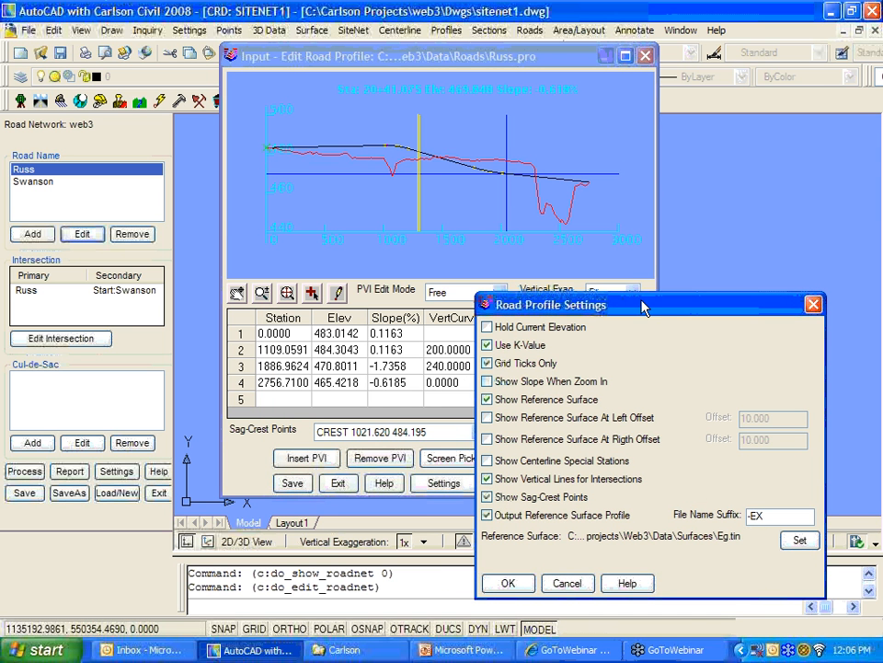
drag(644, 308, 466, 160)
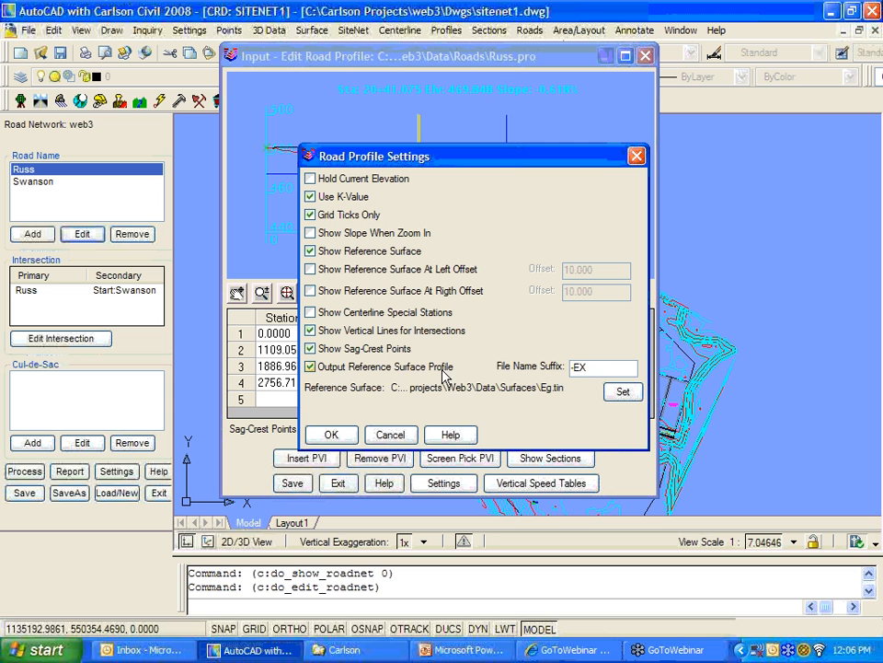
click(405, 430)
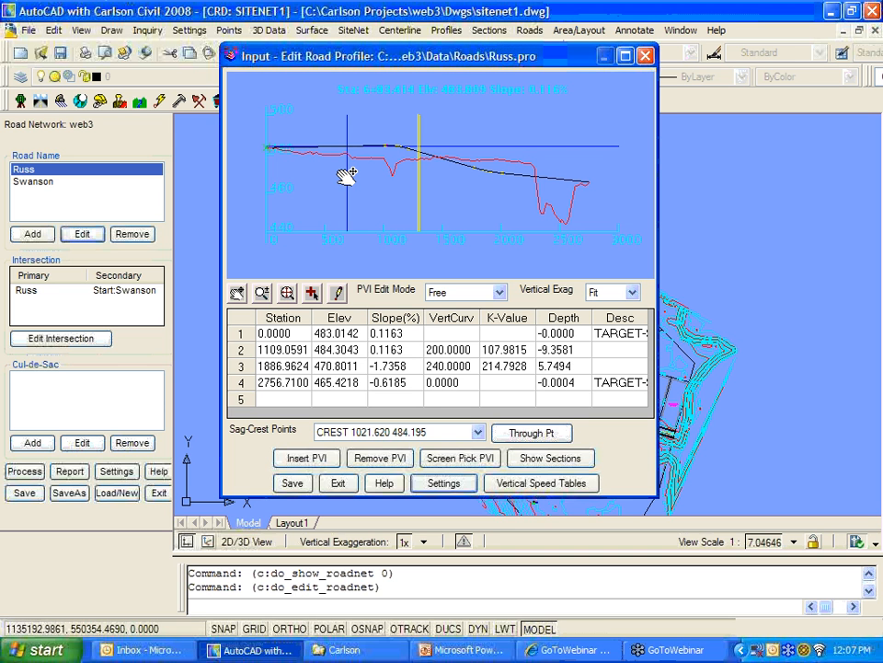
Step: Close the profile editor and Edit Road dialog, exit Road Network without saving, and recentre the plan
click(647, 57)
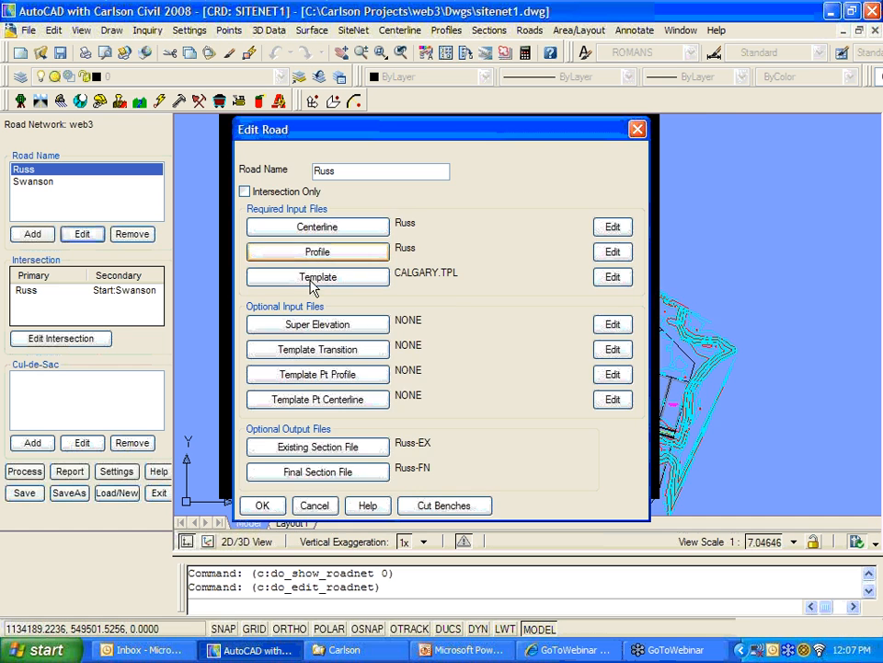
click(313, 505)
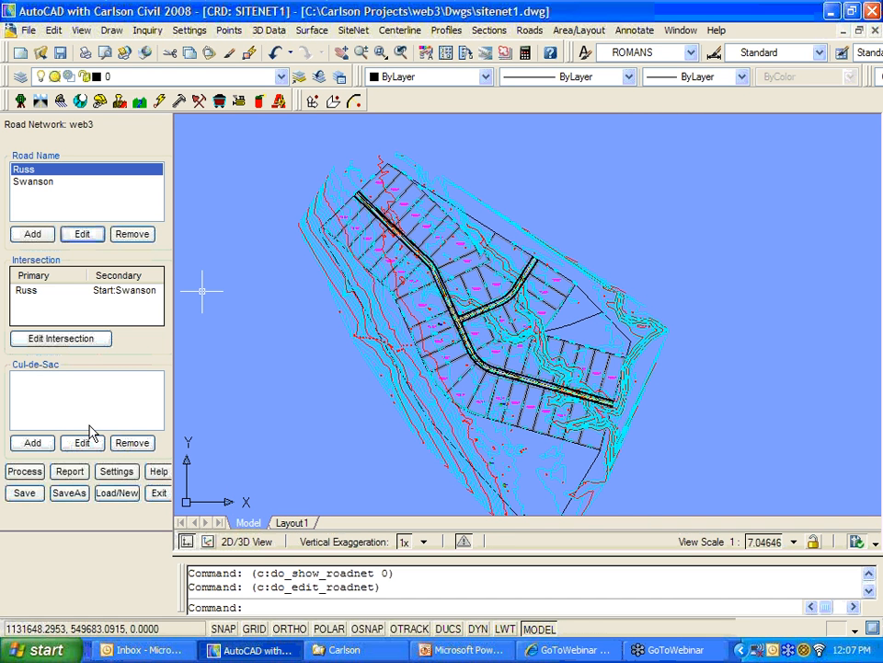
click(159, 493)
click(445, 340)
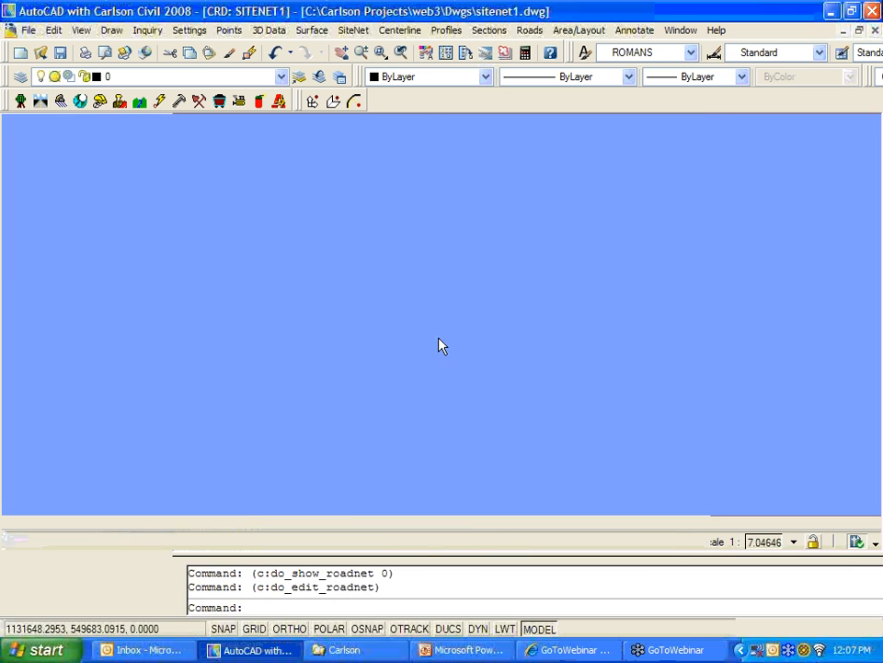
scroll(394, 331, up, 2)
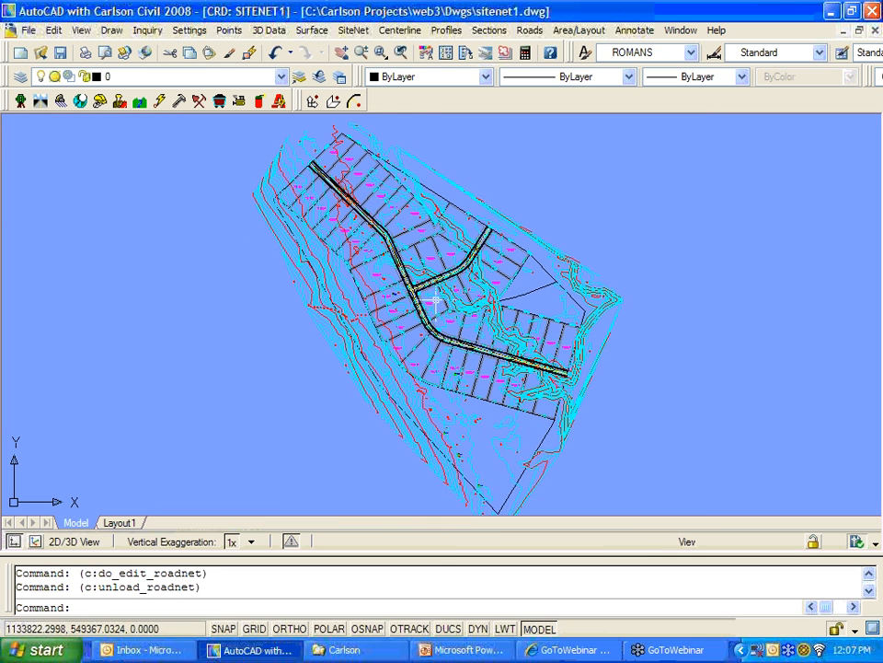
scroll(405, 300, down, 2)
mouse_move(405, 300)
middle_down()
mouse_move(381, 309)
mouse_move(463, 317)
middle_up()
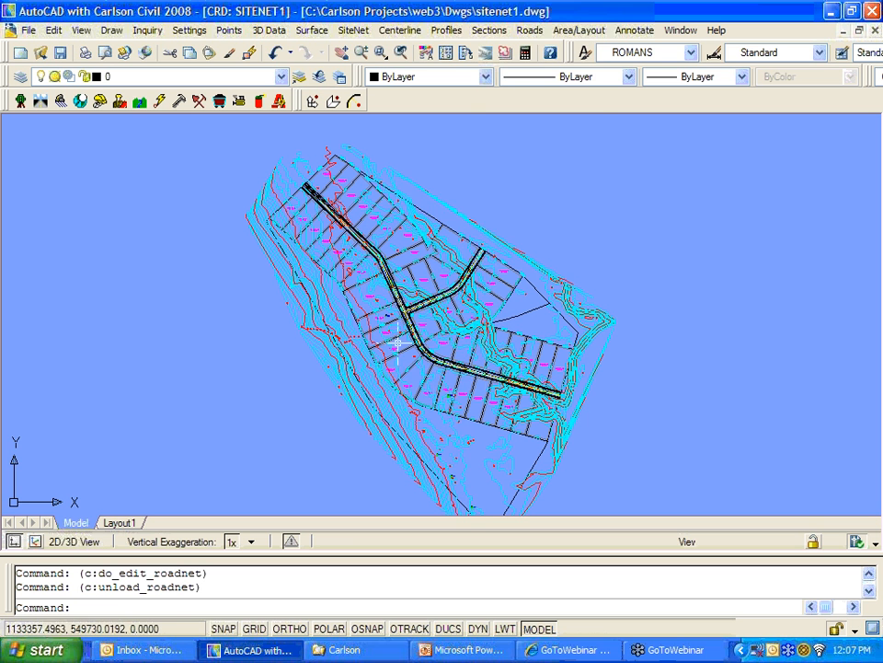
Step: Start Draw Profile and clear the list of profiles to draw
click(446, 29)
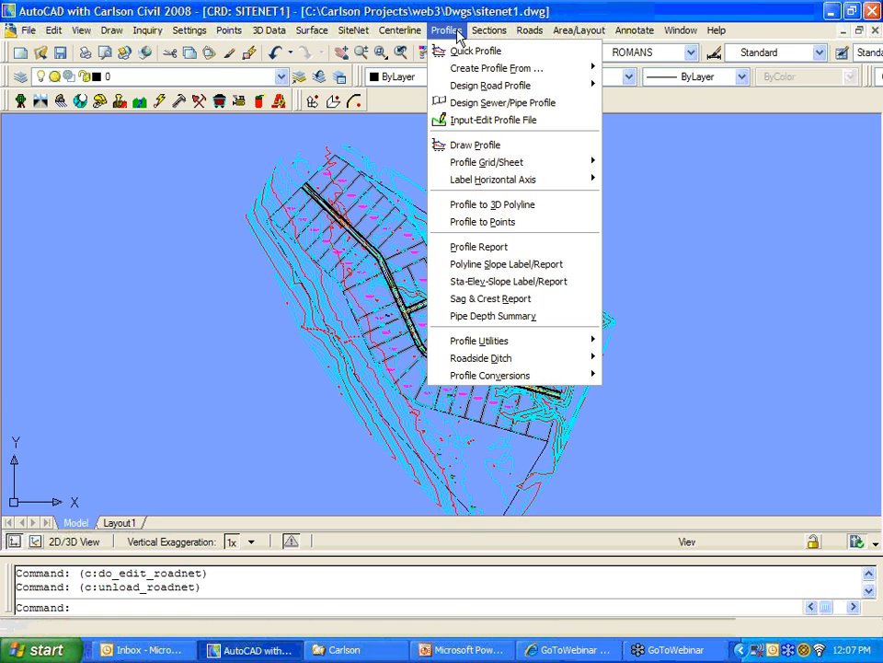
click(475, 145)
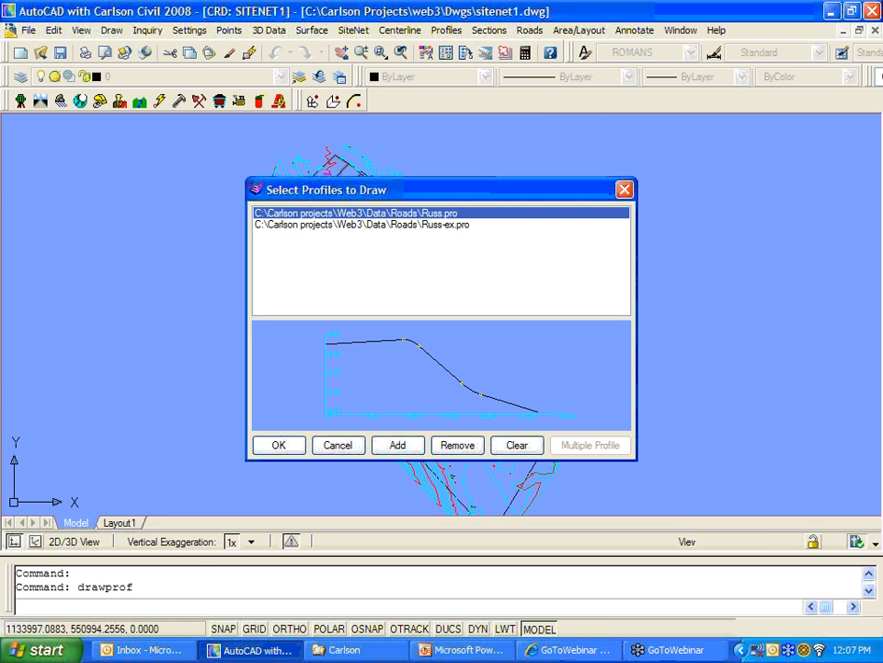
click(517, 445)
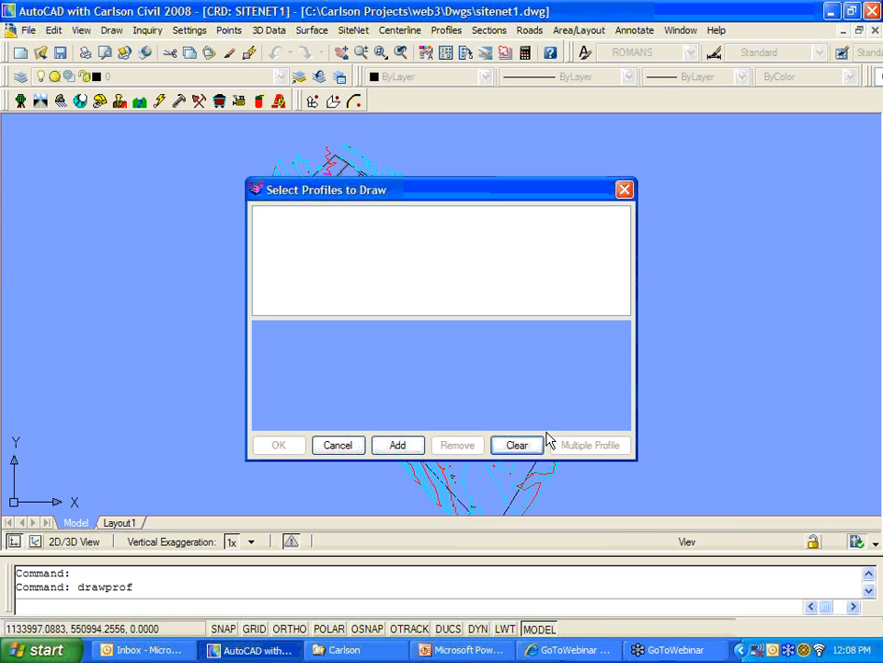
Step: Add Russ-EX.pro and Russ.pro to the profiles to draw and preview each
click(396, 448)
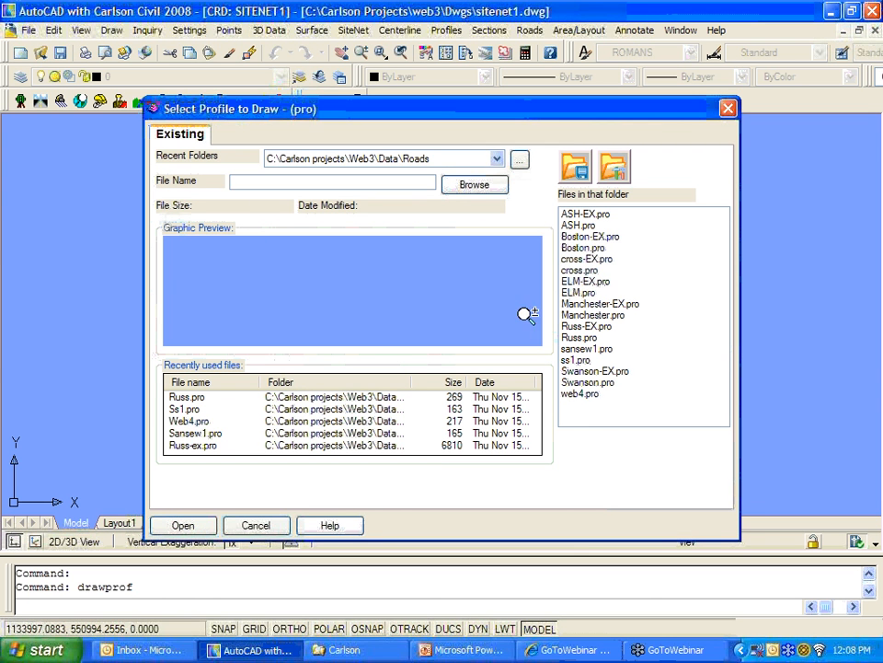
click(589, 326)
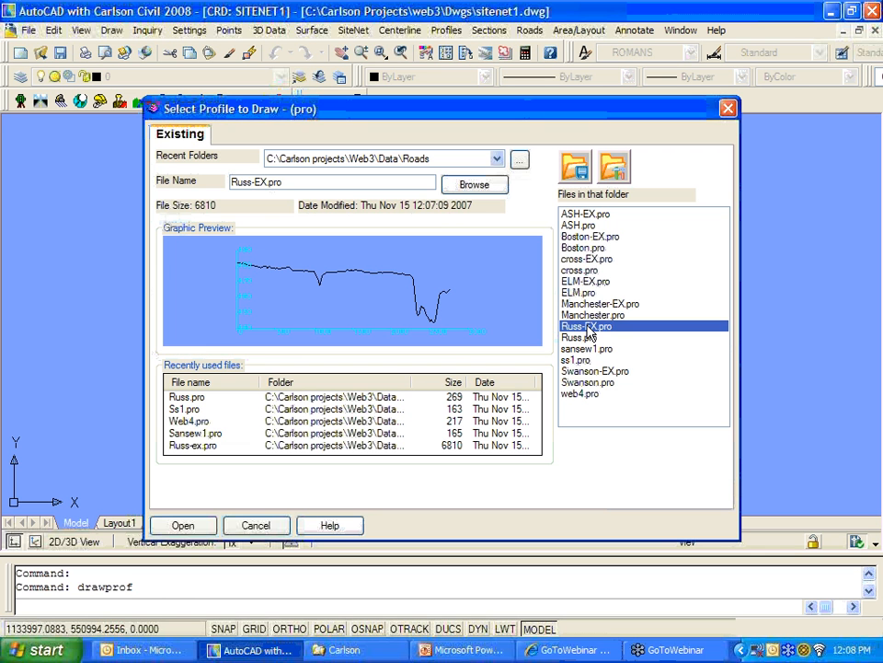
click(199, 526)
click(379, 451)
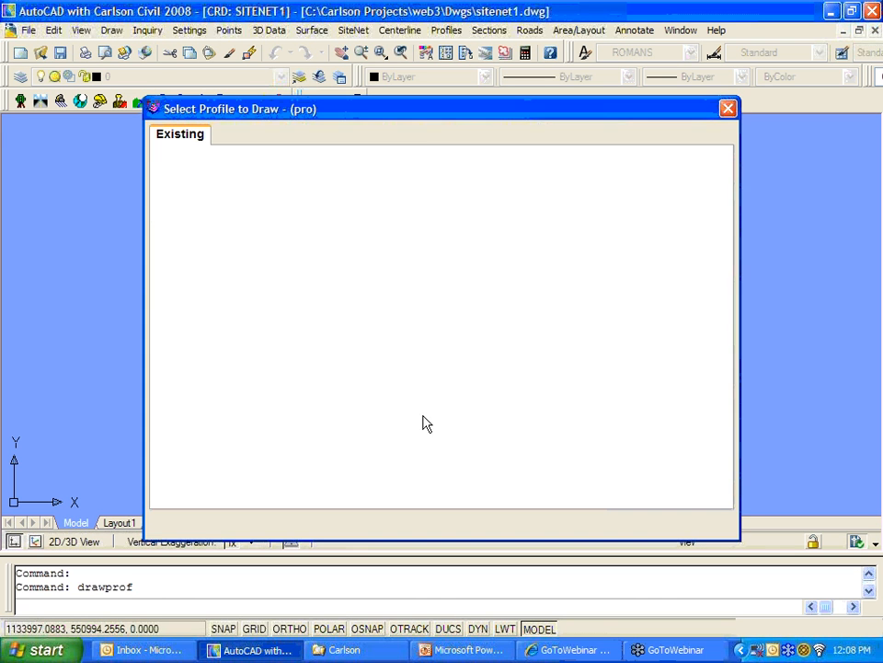
click(593, 338)
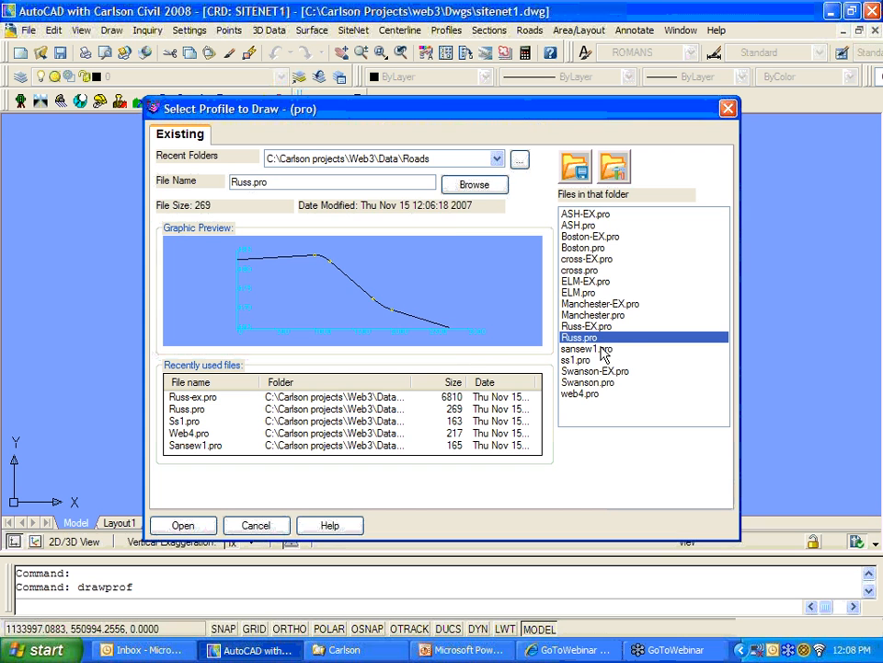
click(198, 525)
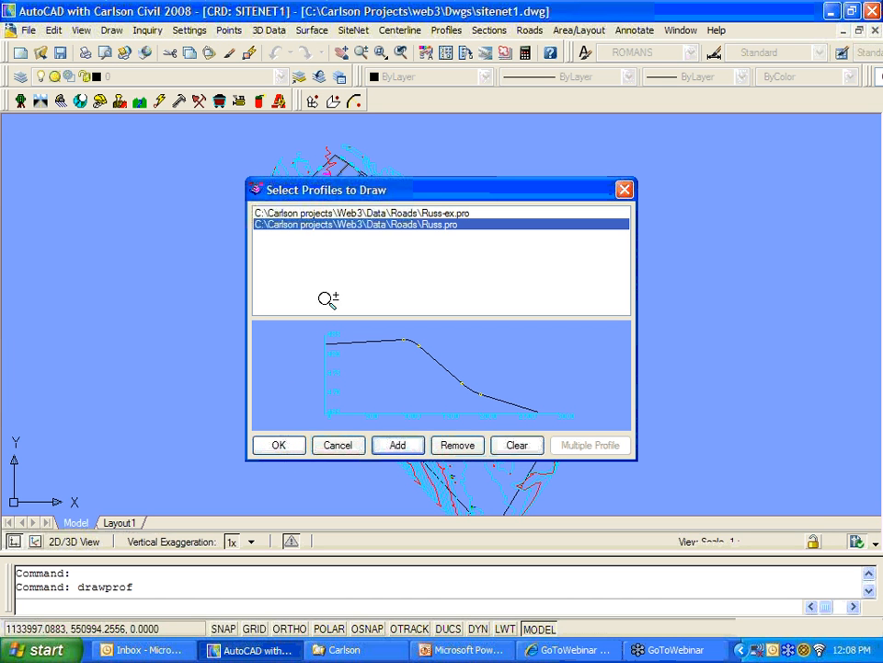
click(372, 219)
click(372, 225)
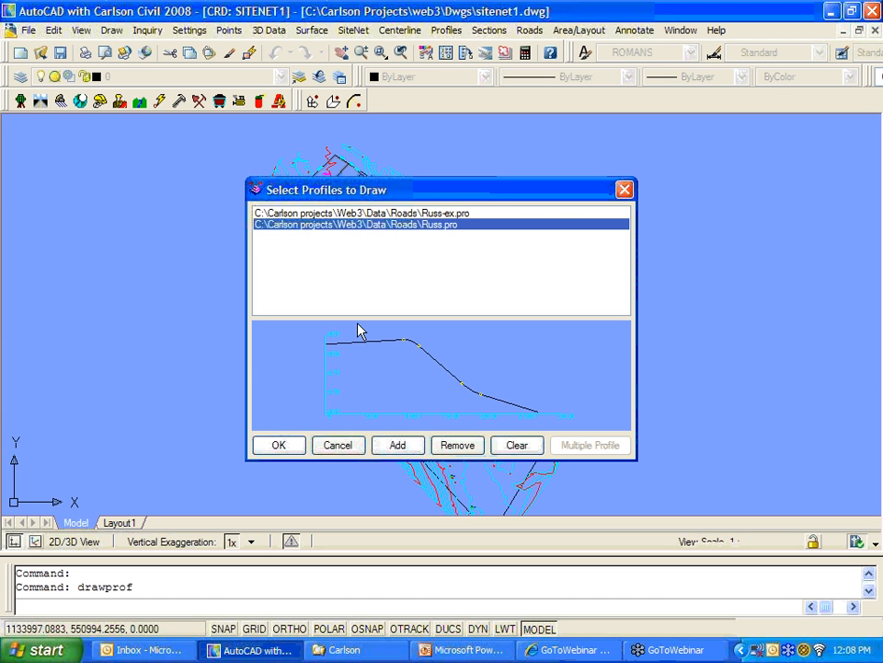
Step: Continue to Draw Profile, leave Link To Files at Prompt, and open the Road Profile Labels settings
click(291, 446)
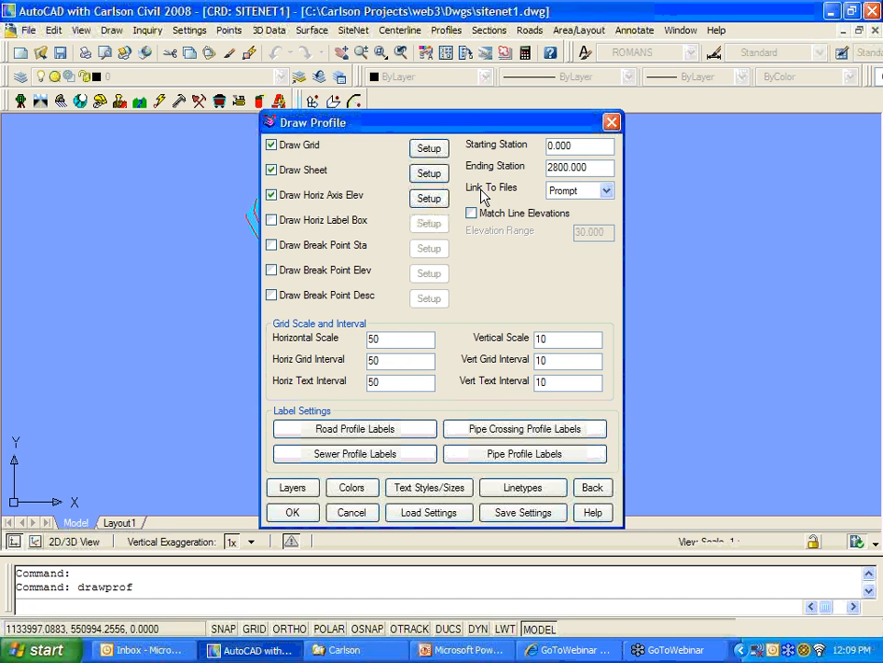
click(607, 191)
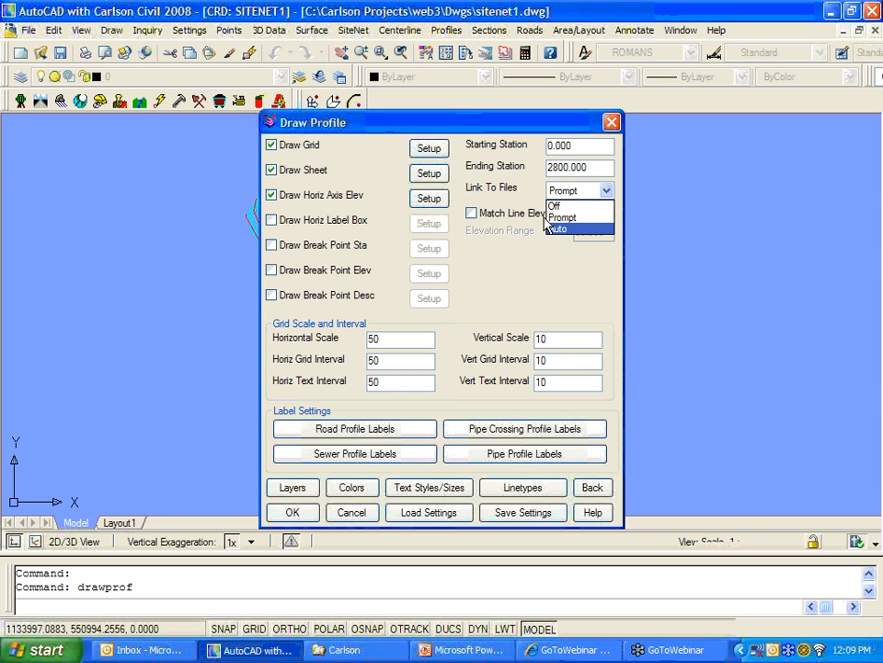
click(530, 196)
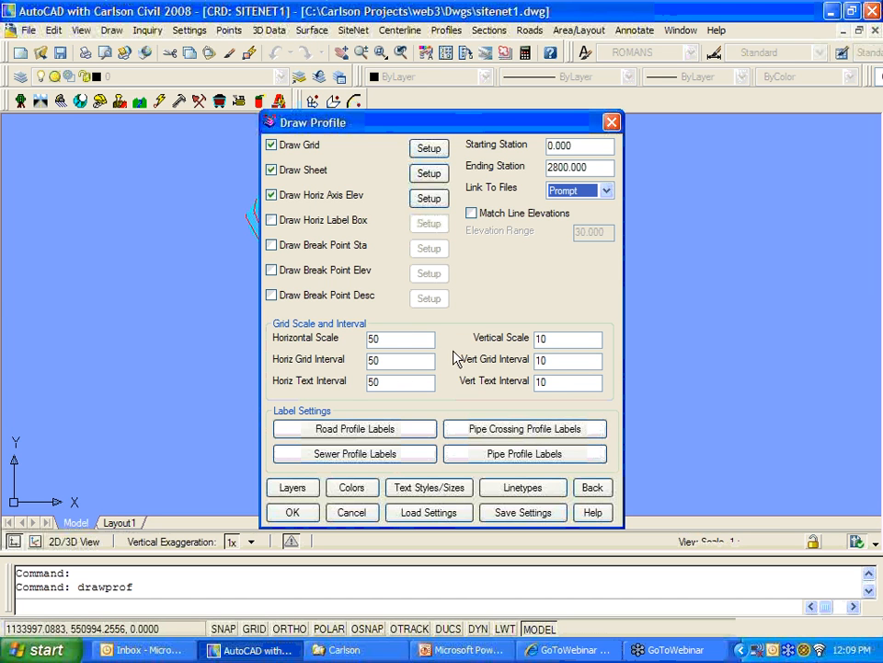
click(356, 430)
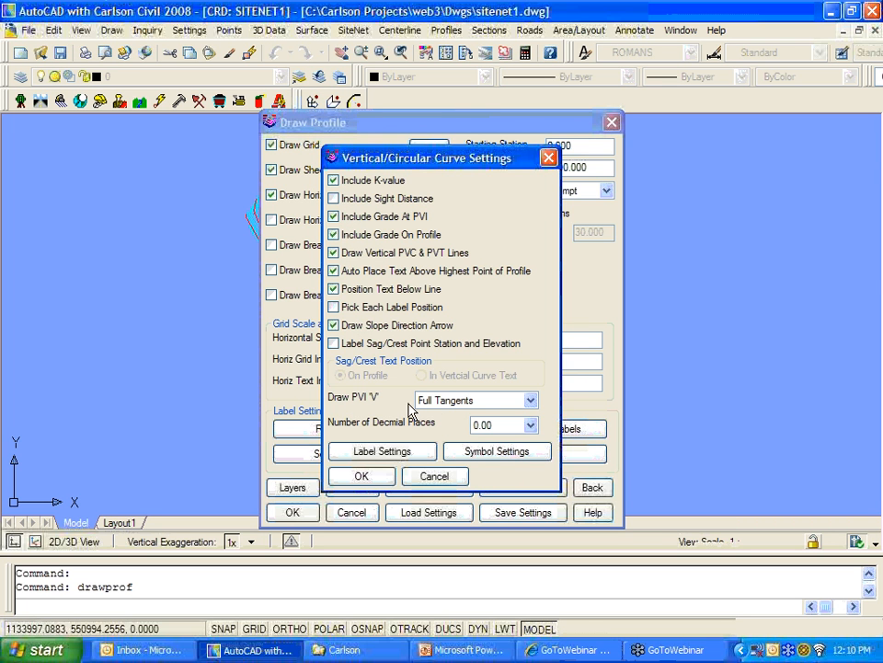
Step: Keep Full Tangents for the PVI 'V', review the curve text and symbol settings, and accept
click(494, 405)
click(495, 405)
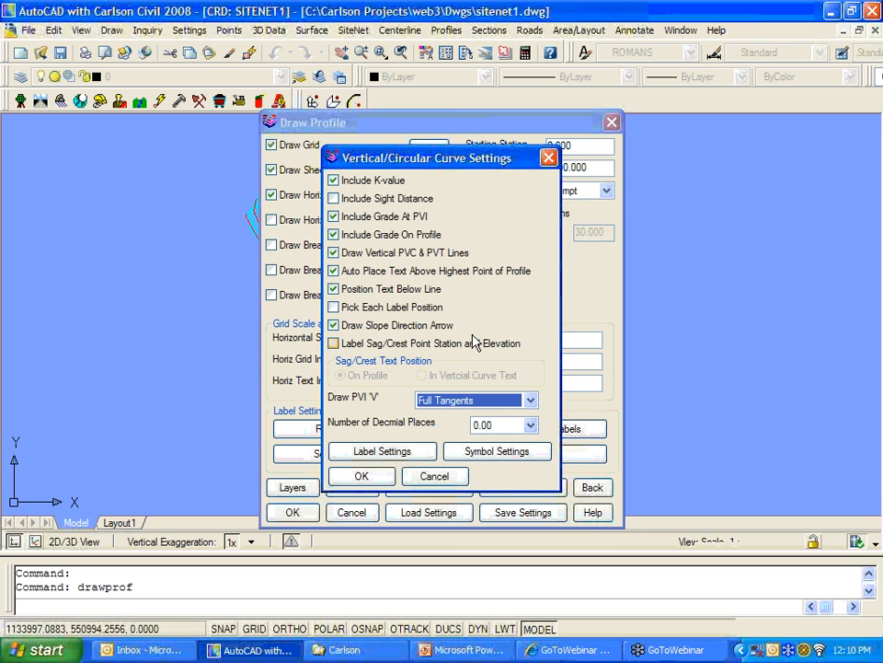
click(423, 453)
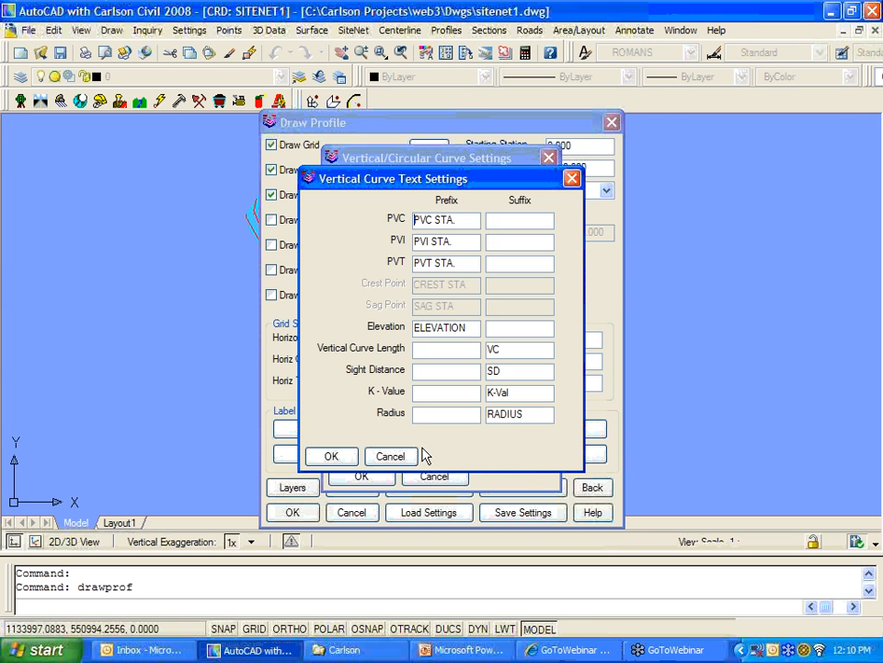
click(411, 456)
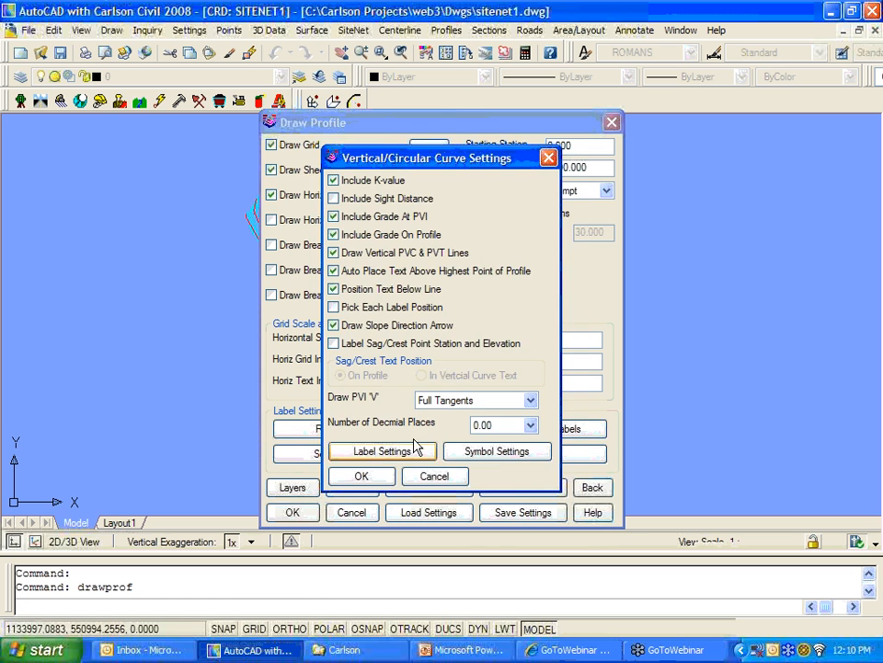
click(497, 452)
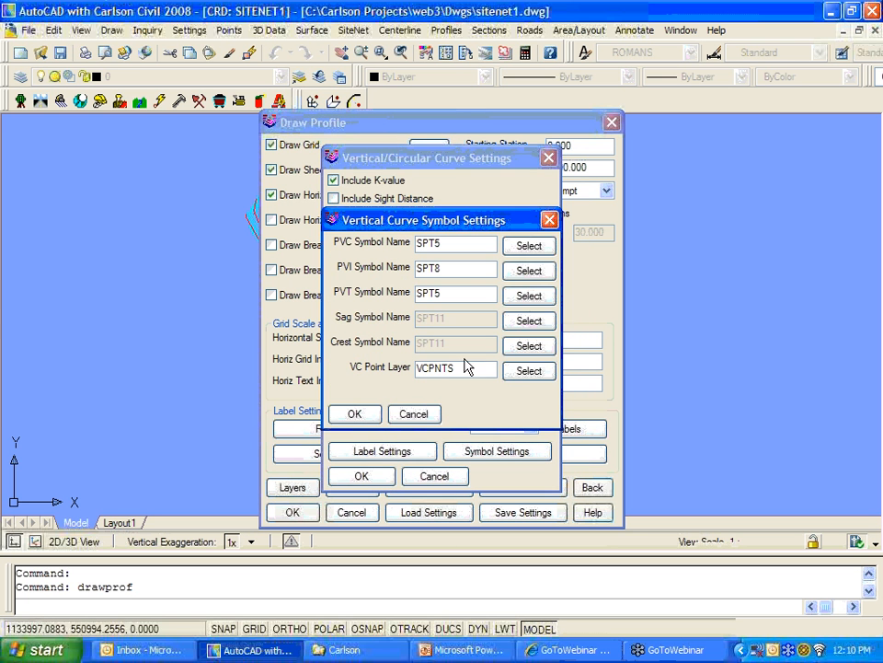
click(415, 415)
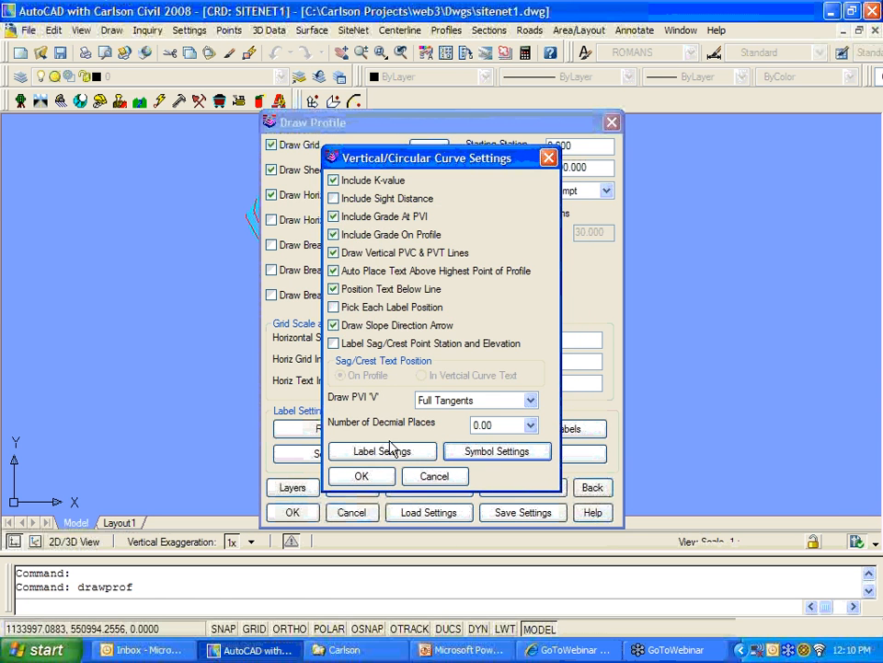
click(381, 476)
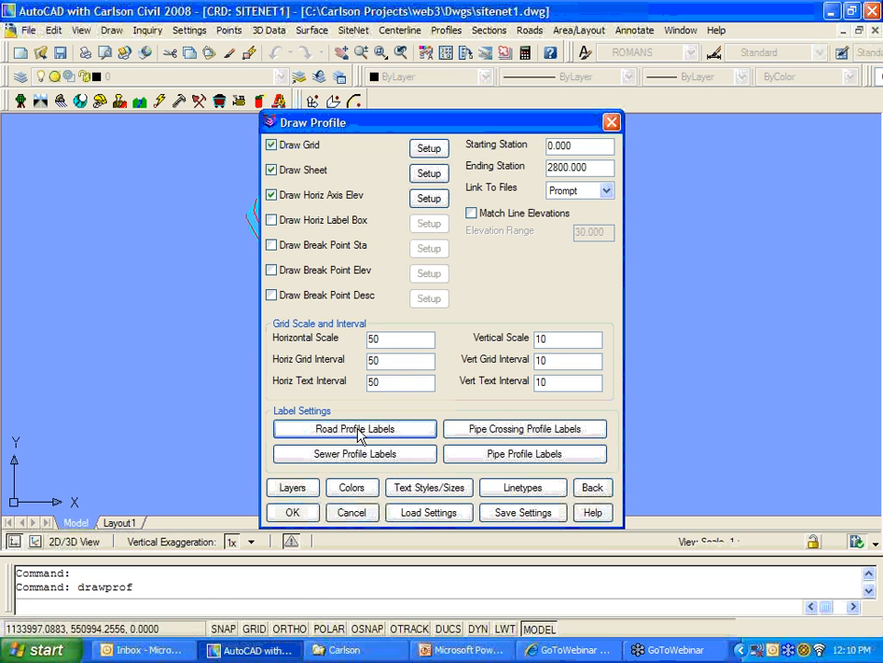
Step: Review the sewer profile general, manhole and pipe label options and accept them unchanged
click(376, 456)
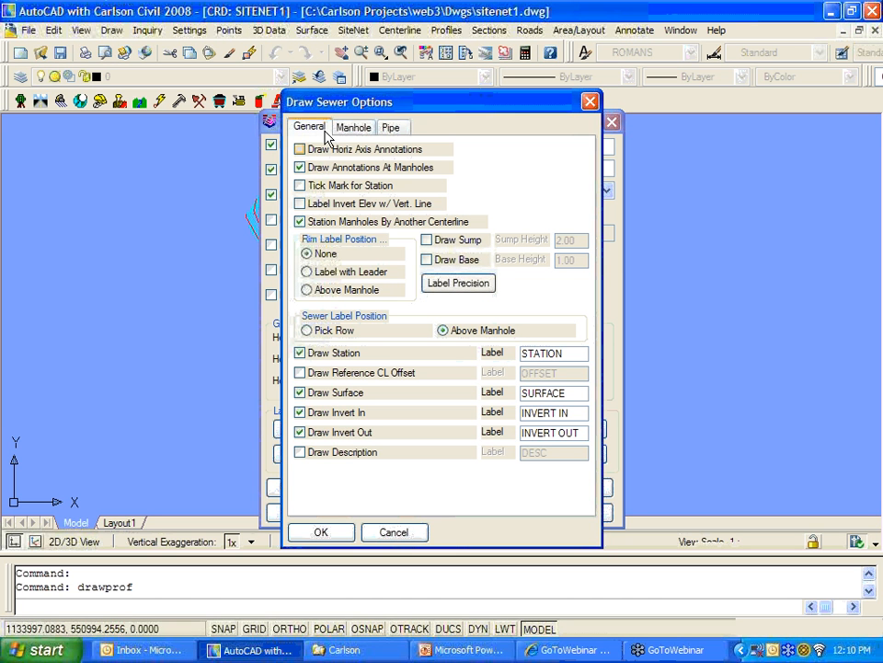
click(354, 128)
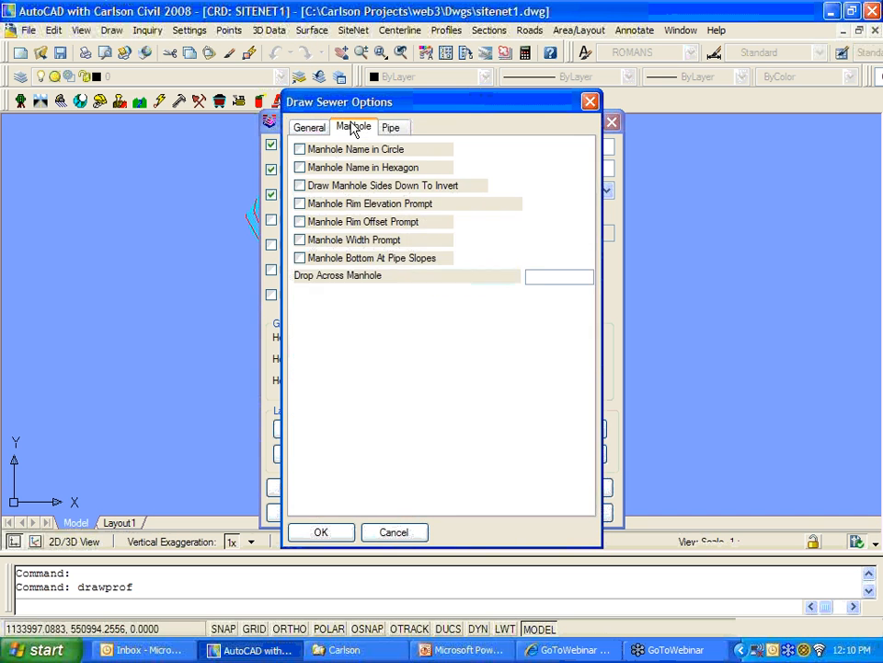
click(390, 130)
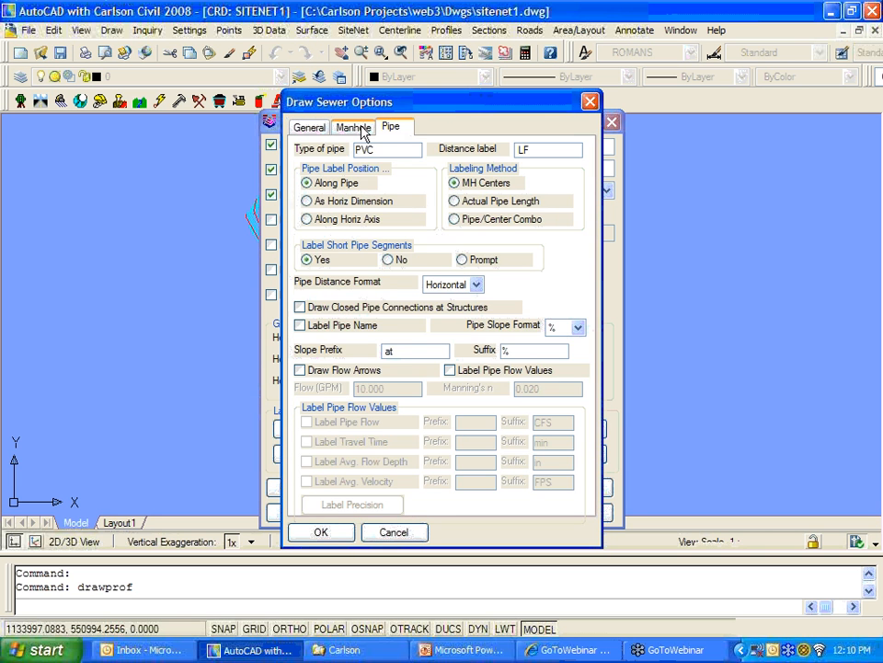
click(360, 132)
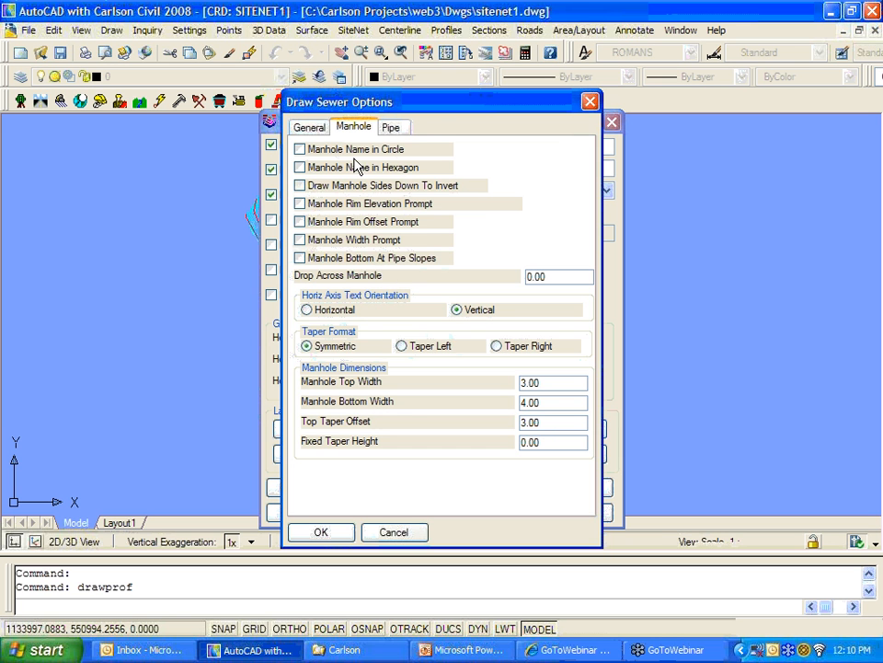
click(312, 129)
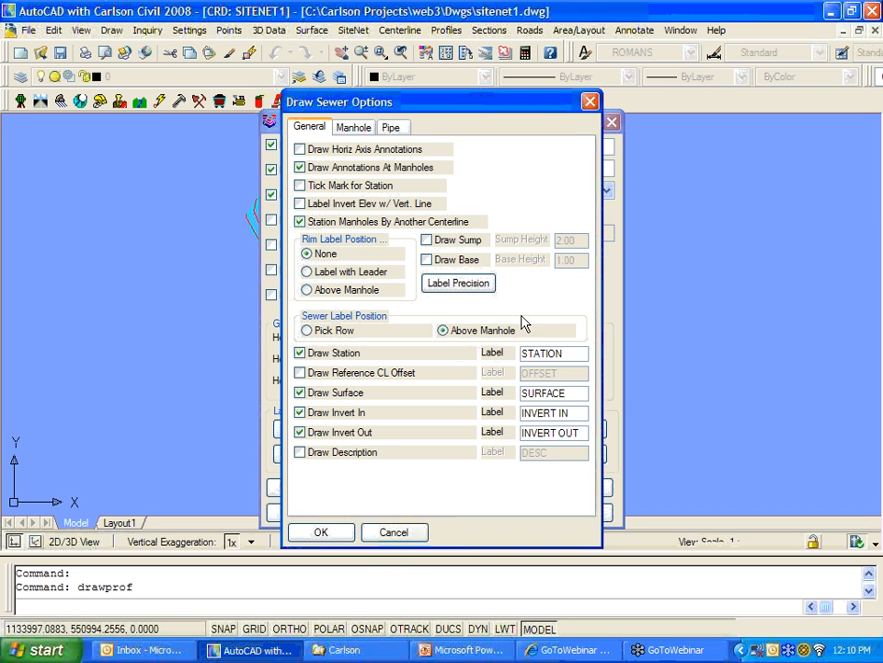
click(339, 542)
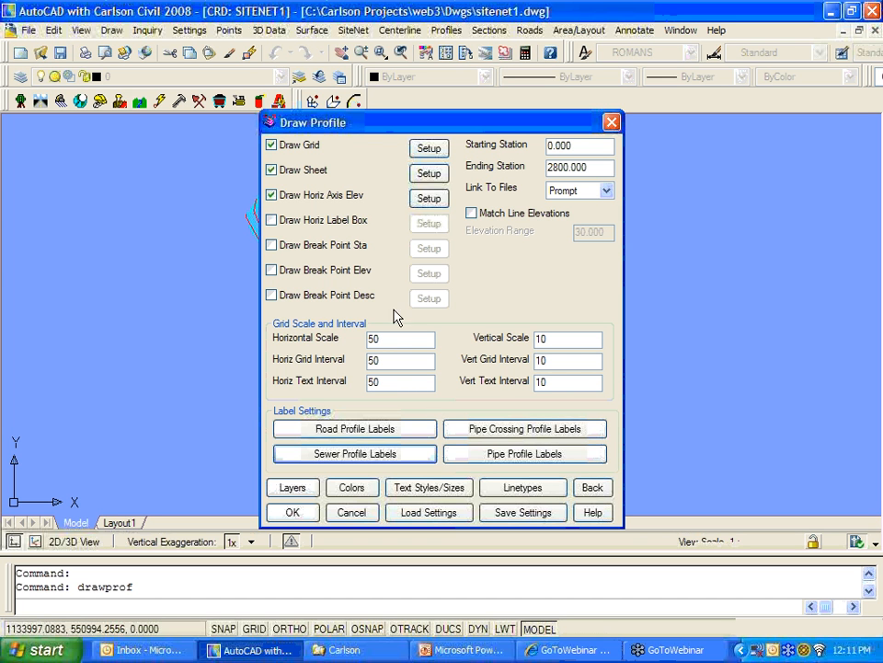
Step: Open and close the pipe crossing and pipe profile label options without changes
click(493, 431)
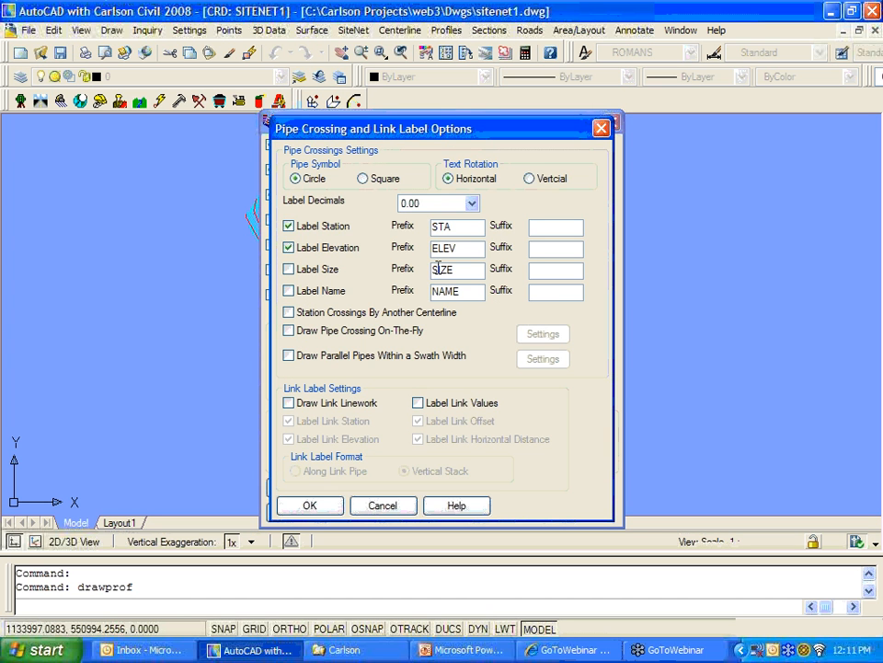
click(383, 506)
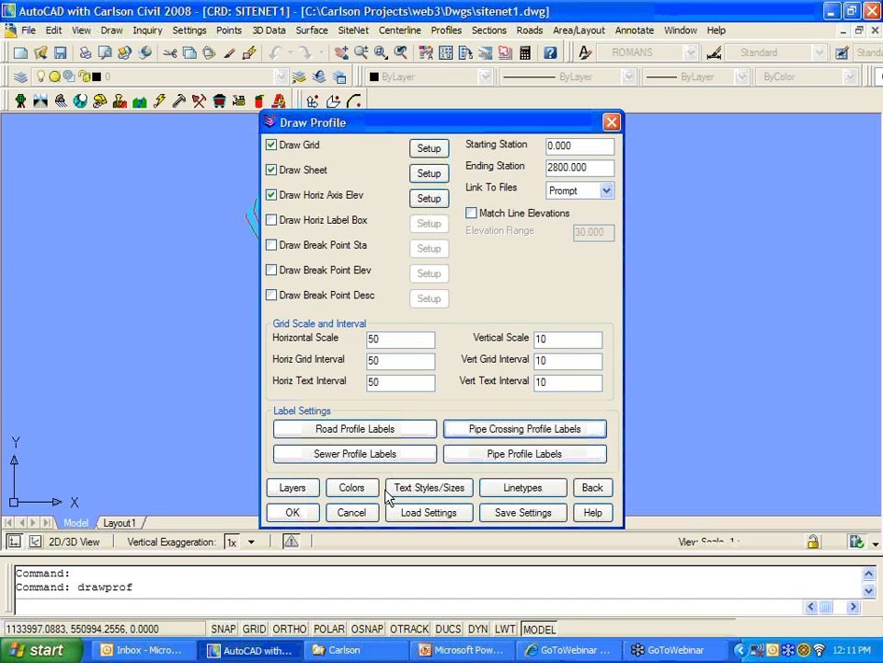
click(515, 456)
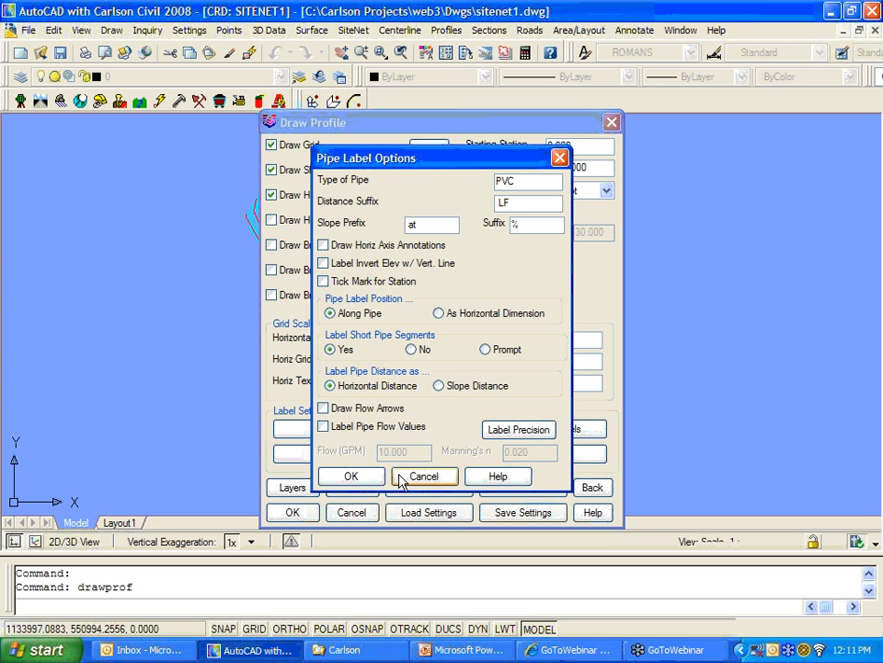
click(351, 477)
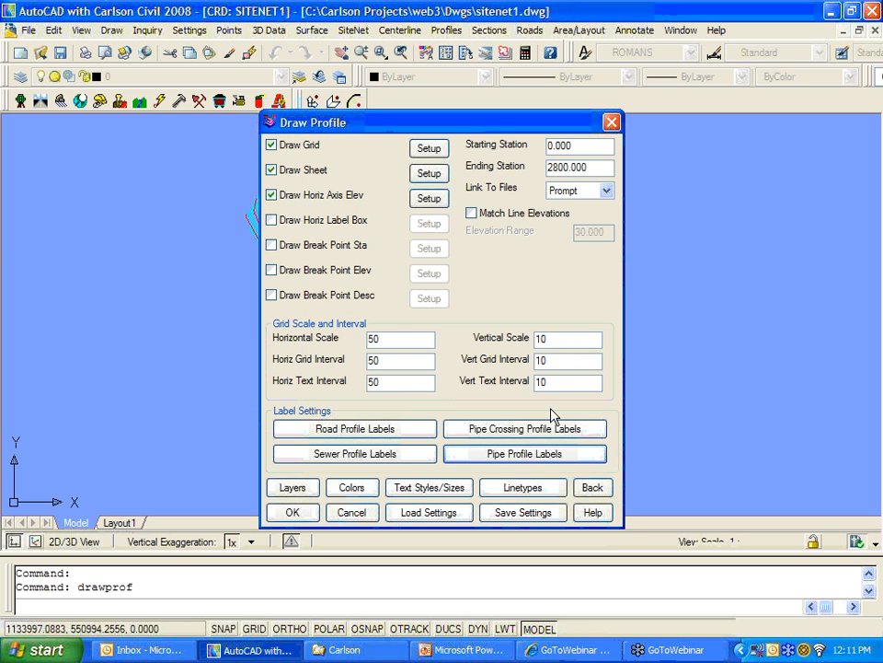
Step: Save the current Draw Profile settings as 11-15 in the Web3 folder
click(520, 512)
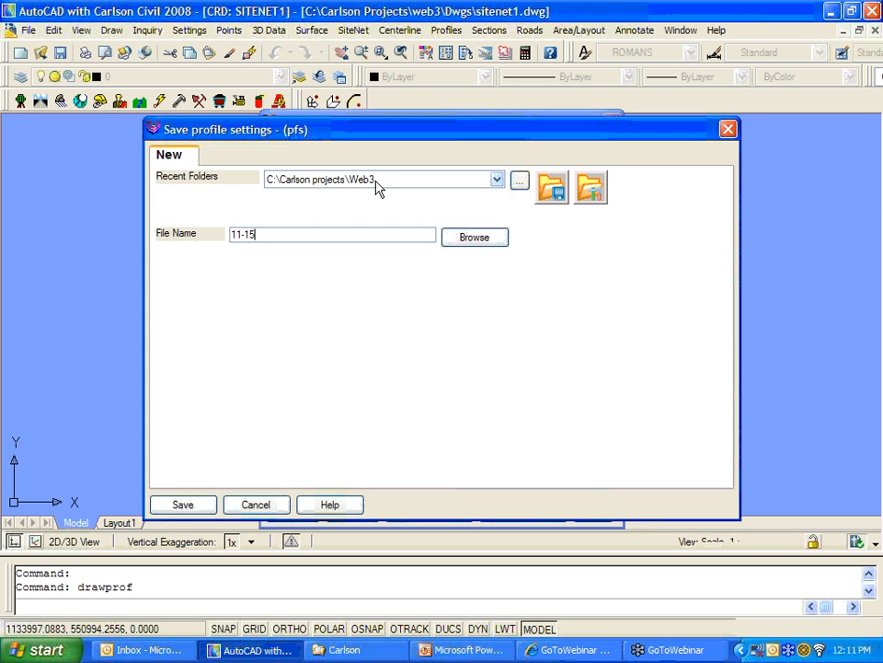
click(195, 506)
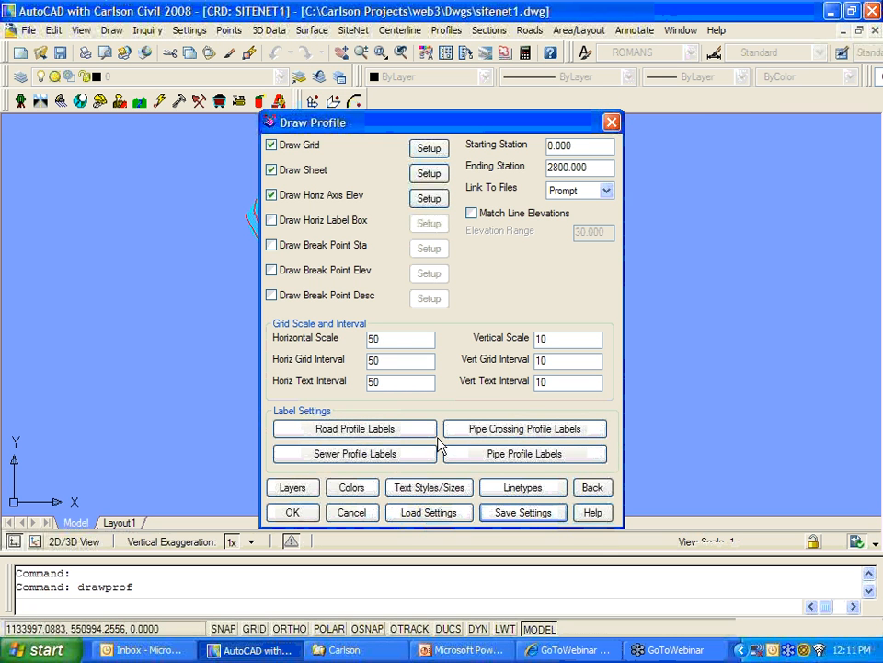
click(305, 493)
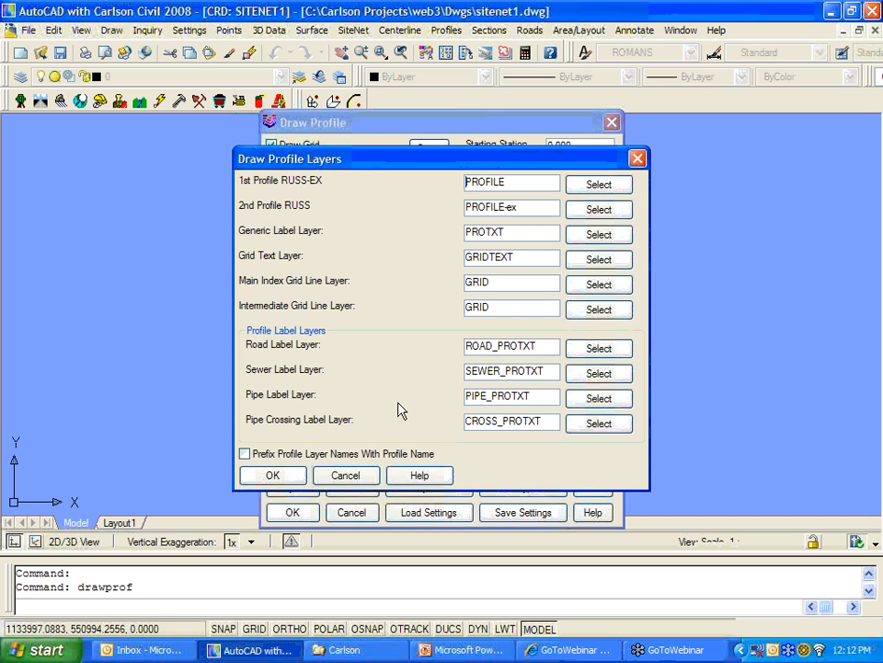
click(345, 476)
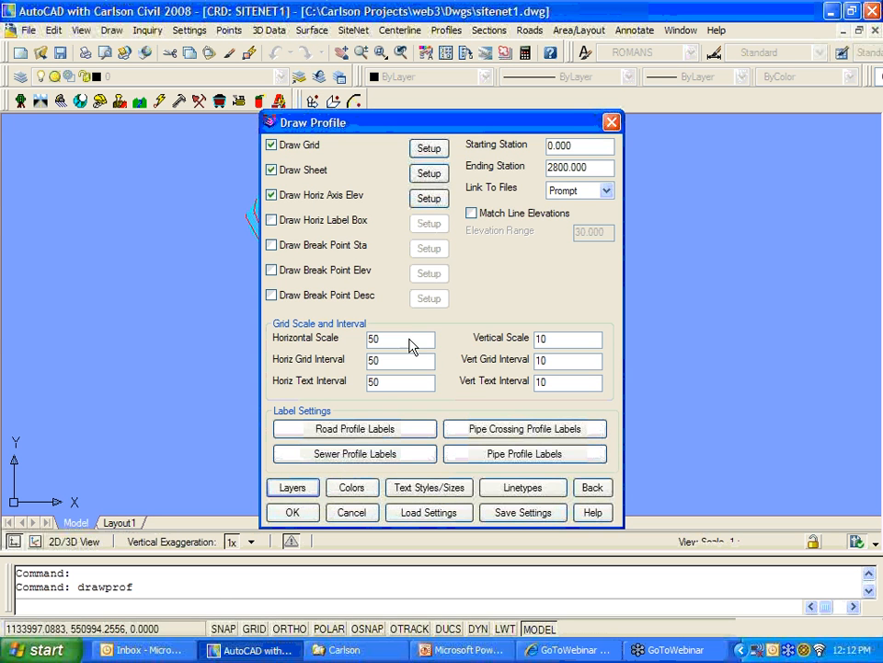
click(356, 489)
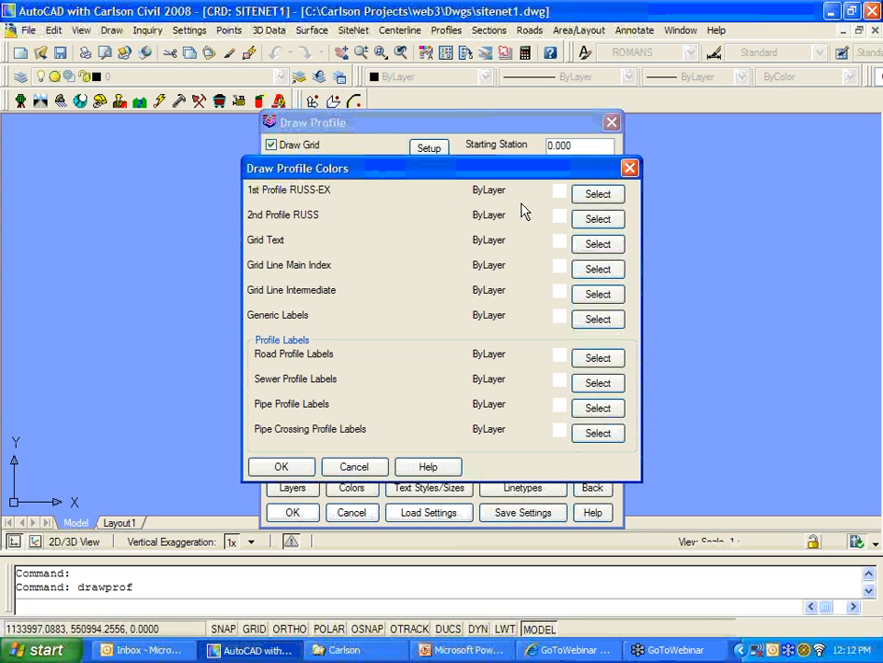
click(350, 467)
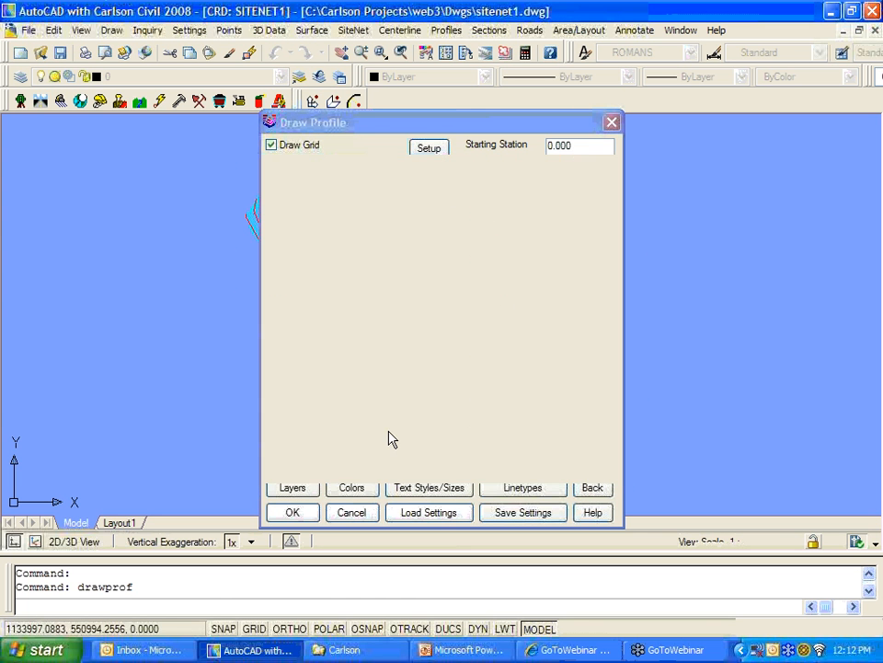
click(427, 488)
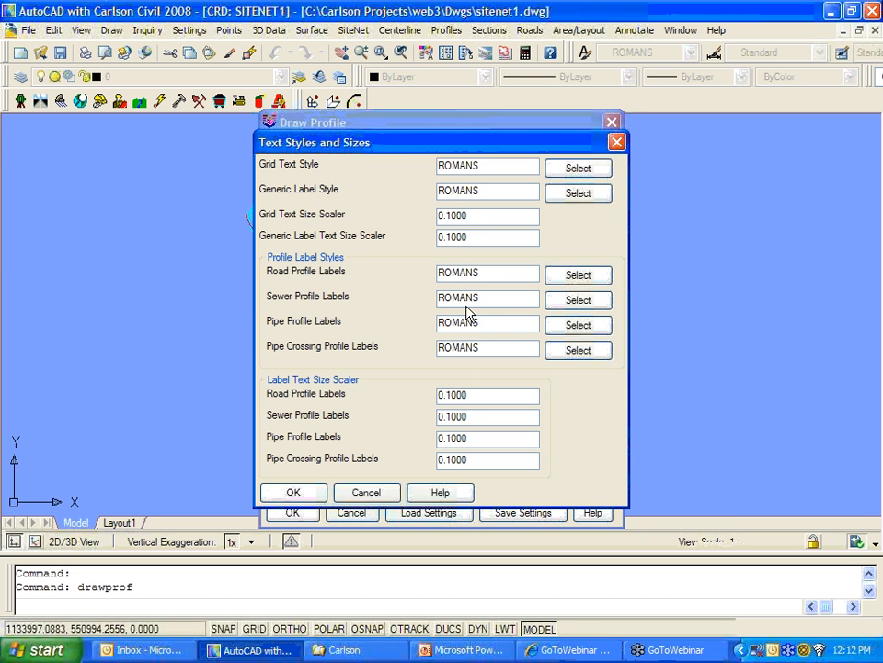
click(318, 493)
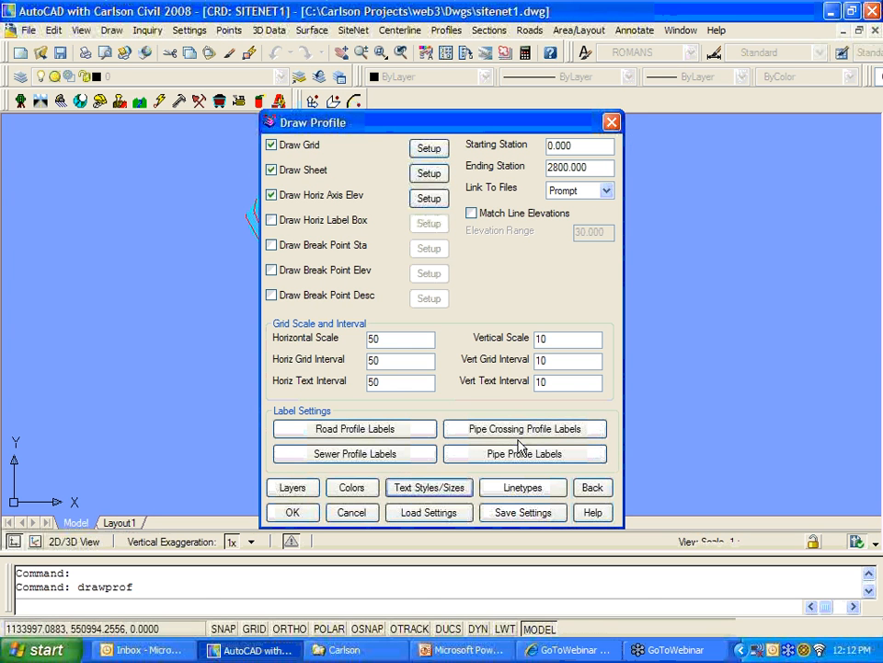
click(521, 490)
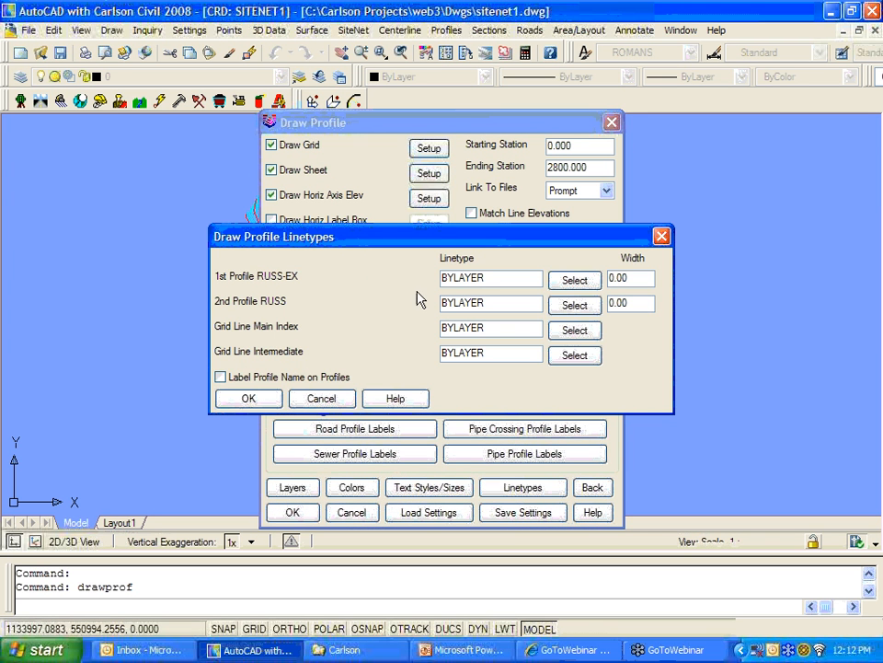
click(245, 400)
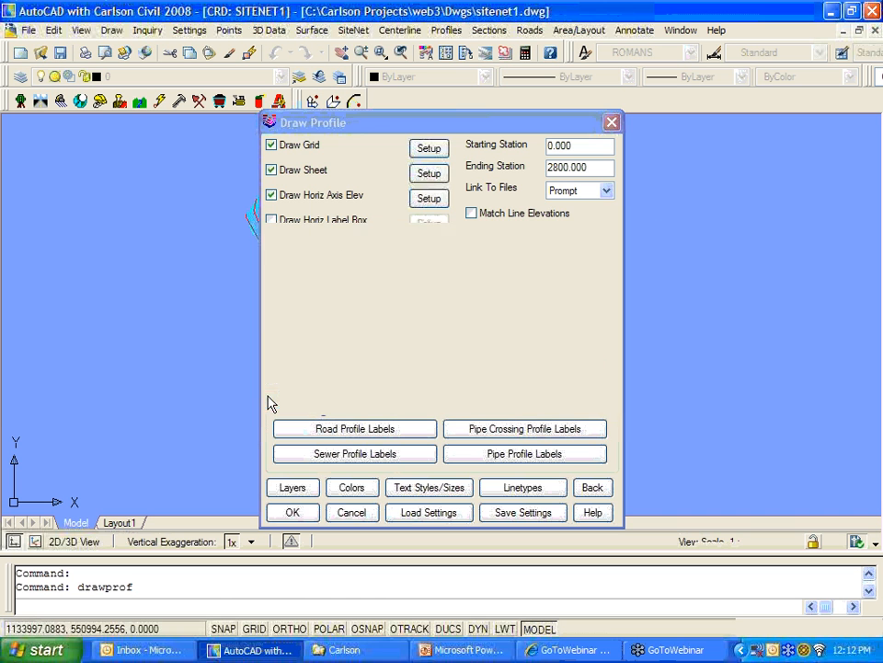
click(420, 485)
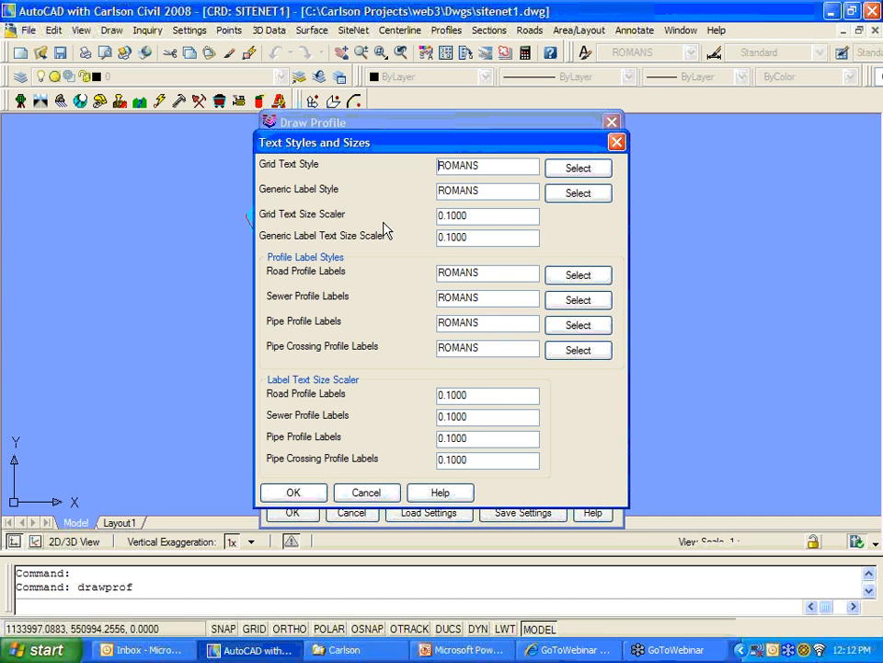
click(363, 492)
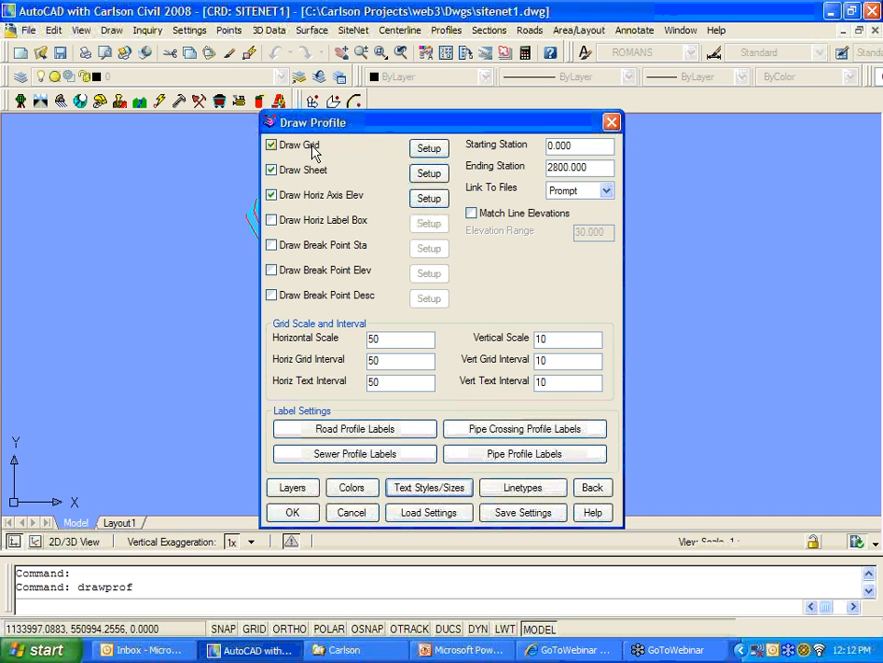
click(426, 150)
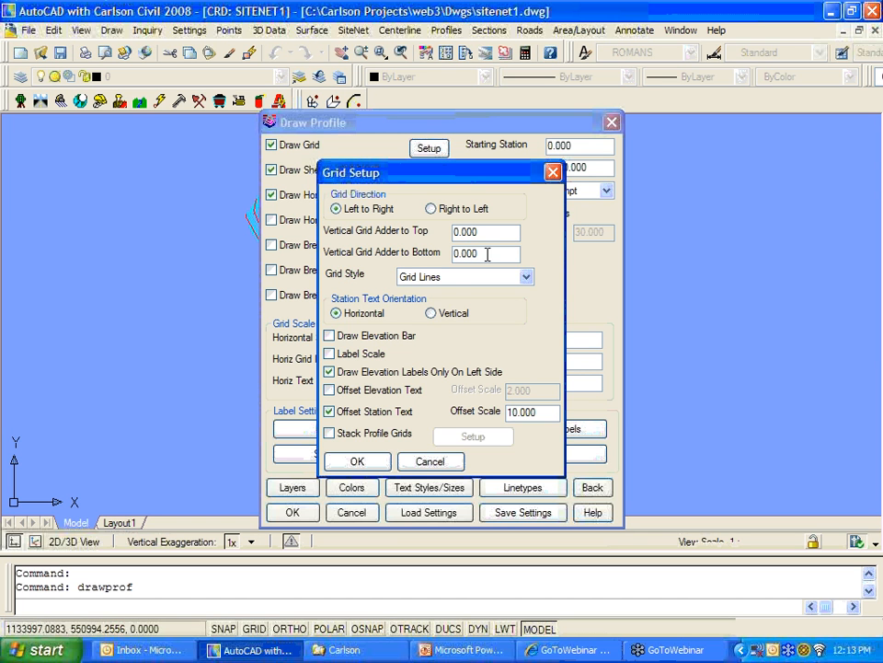
click(447, 277)
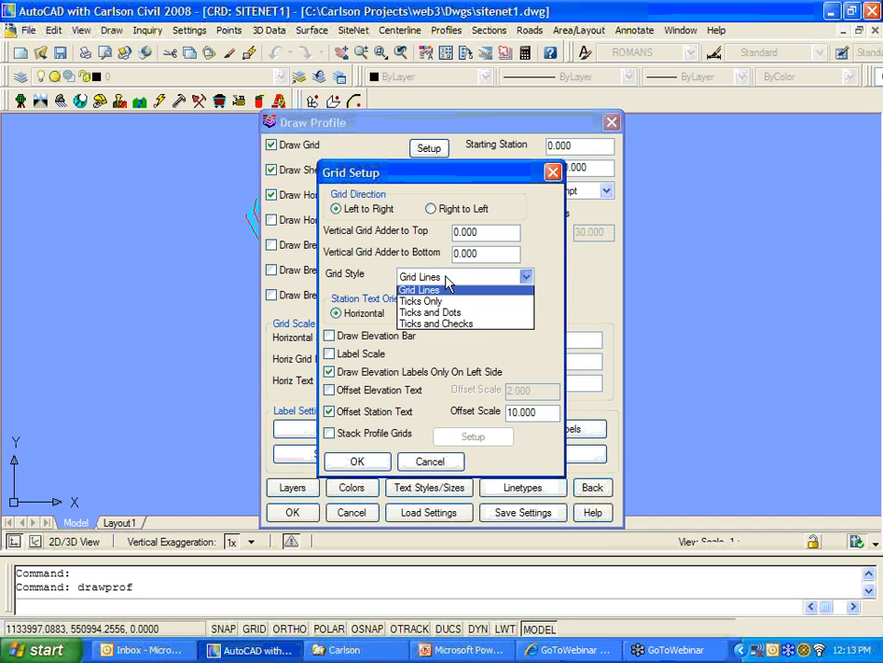
click(440, 289)
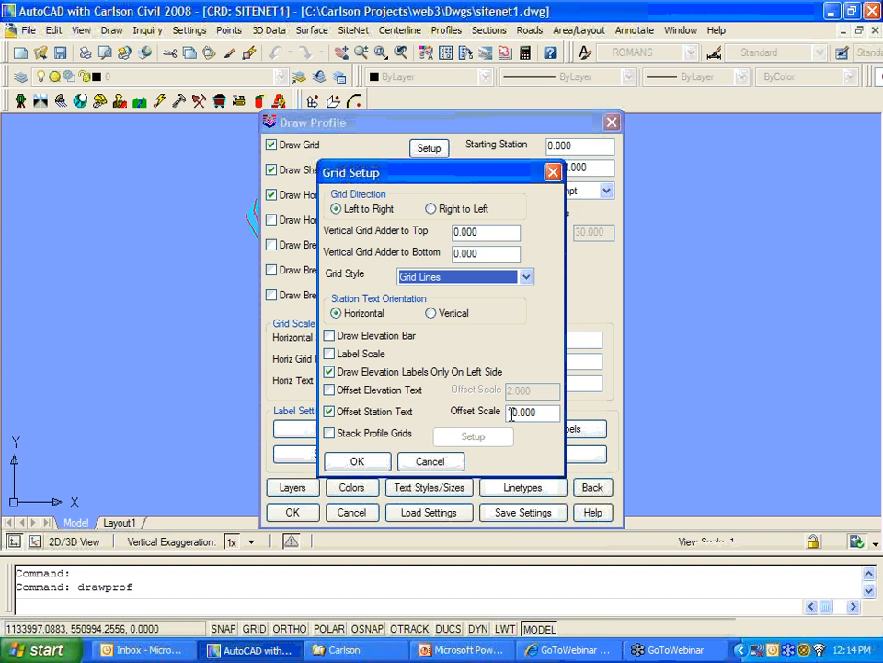
click(330, 390)
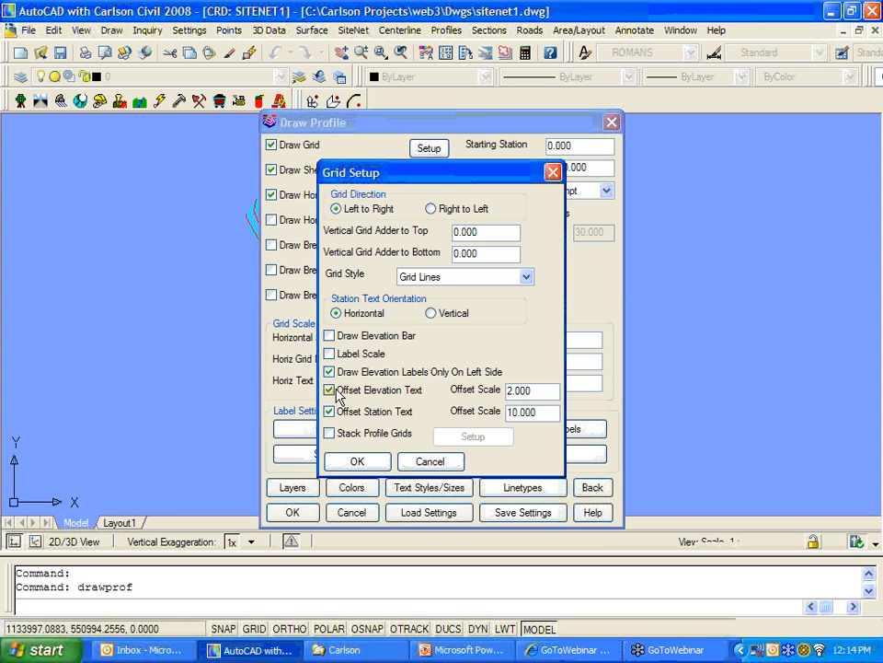
click(337, 391)
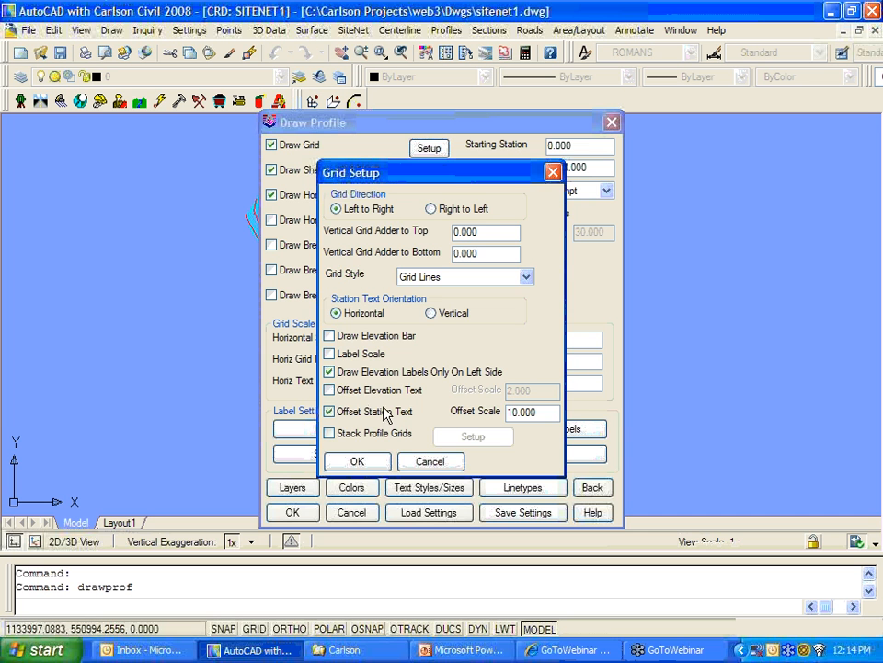
click(359, 461)
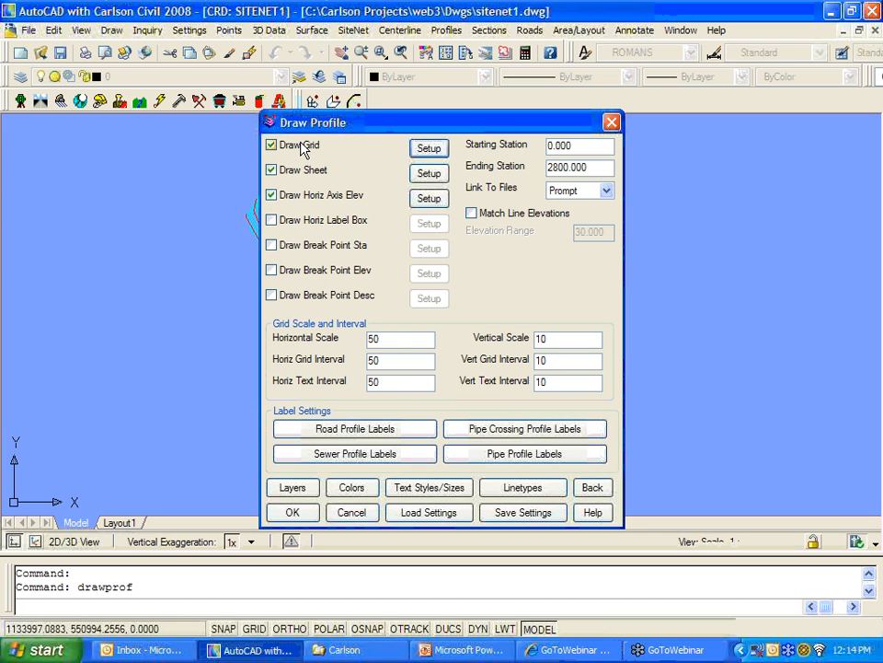
Step: Toggle Draw Sheet off and back on, then open its Sheet Setup showing block profile6, width 32.00
click(282, 175)
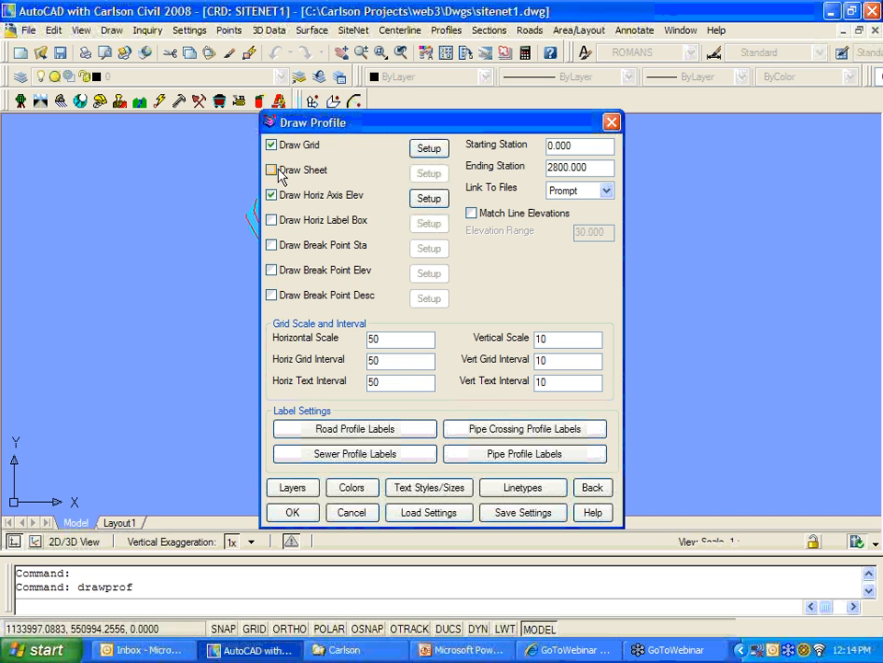
click(282, 174)
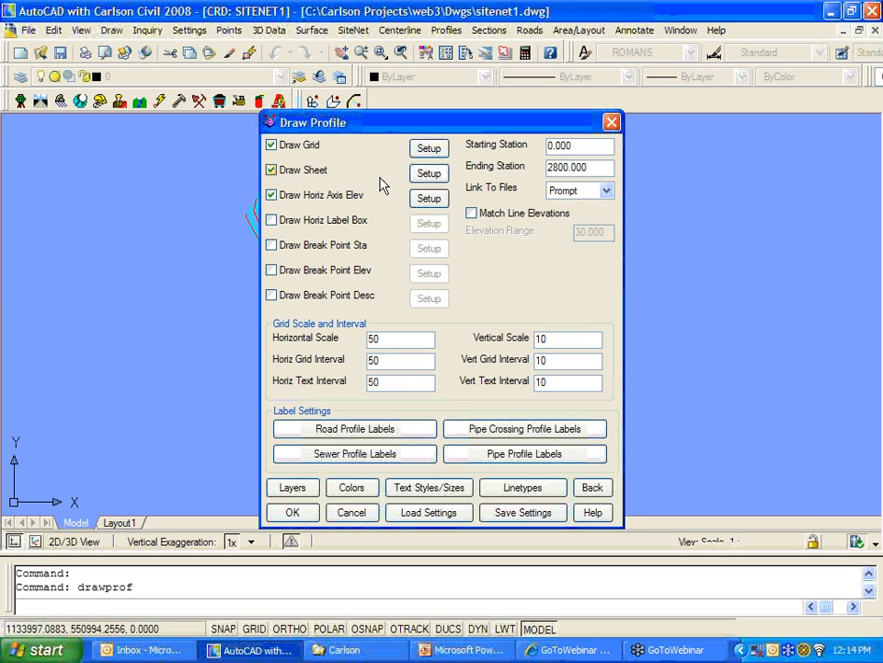
click(429, 176)
Step: Replace 'gsr' with 'Plan_Prof' in the Sheet Setup layout name, then open the sheet block chooser
drag(436, 160, 437, 105)
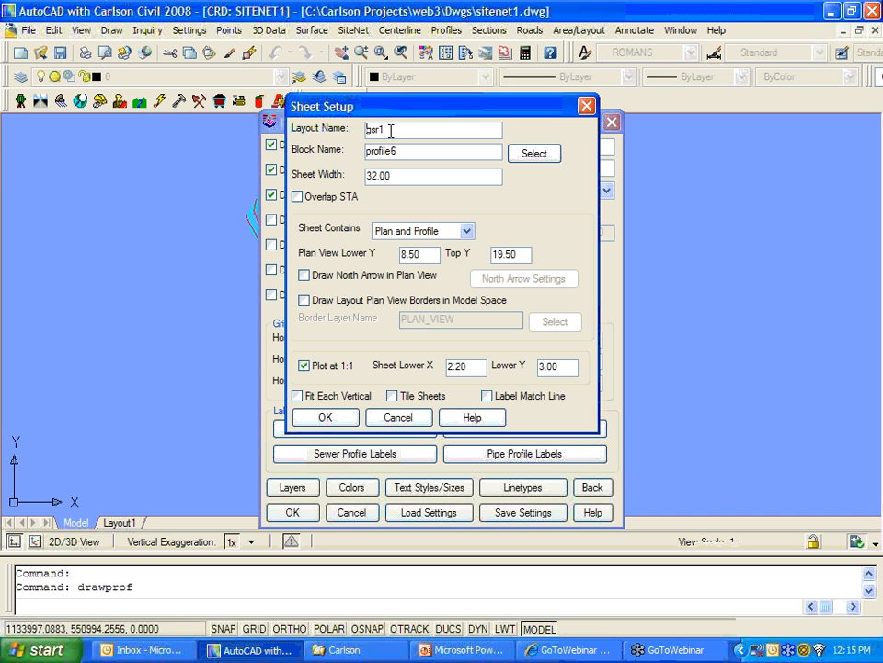
drag(380, 130, 357, 135)
text(Plan_Prof)
click(532, 155)
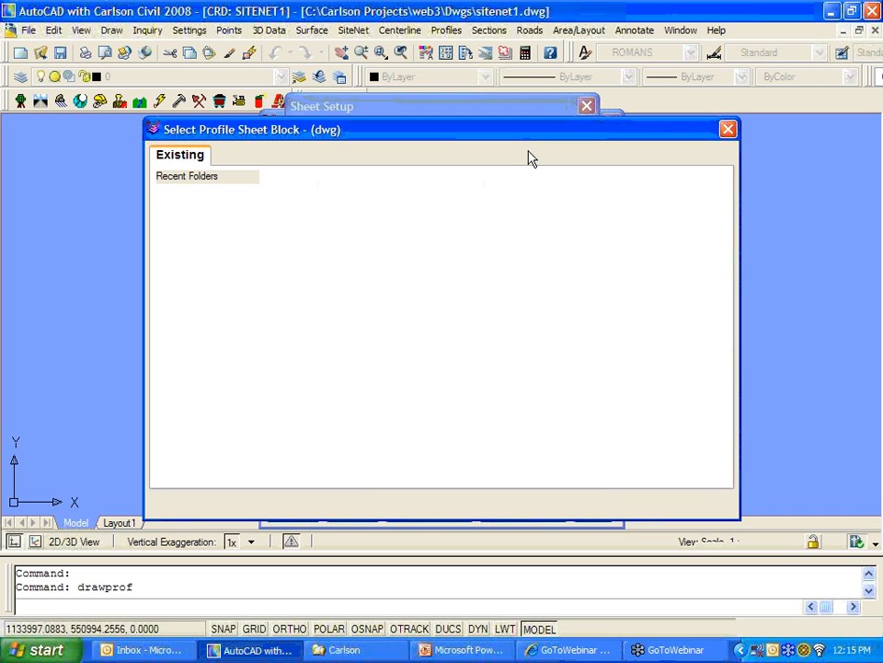
Step: Choose profile7.dwg as the profile sheet block in place of profile6
click(721, 440)
click(721, 439)
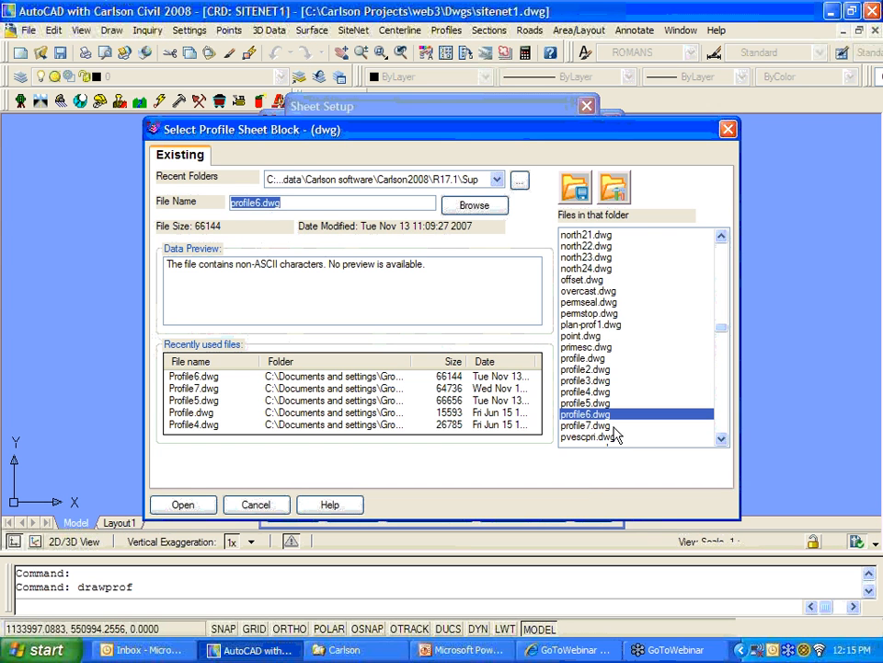
click(609, 426)
click(203, 509)
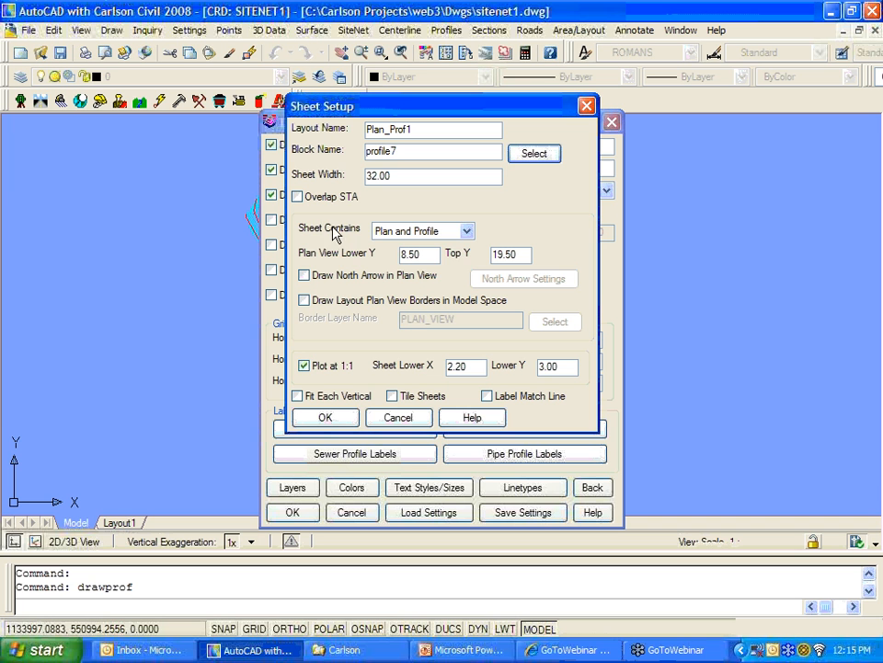
click(429, 234)
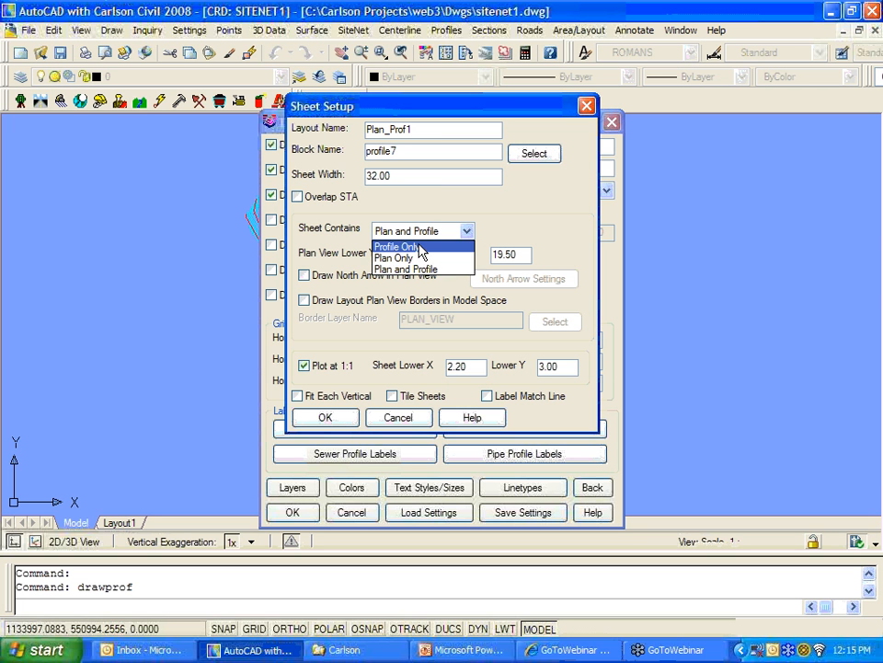
click(418, 269)
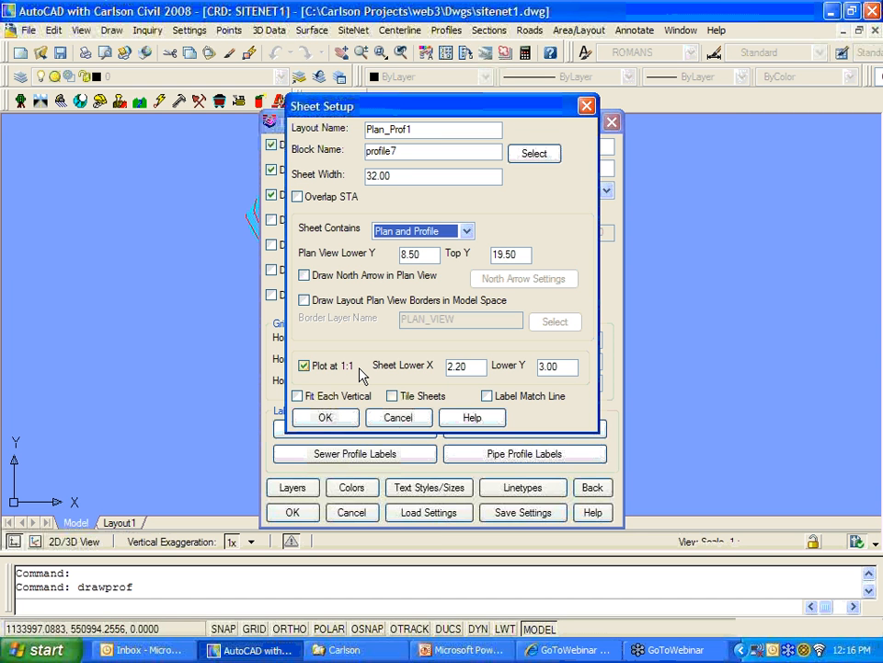
click(304, 366)
click(305, 366)
click(305, 365)
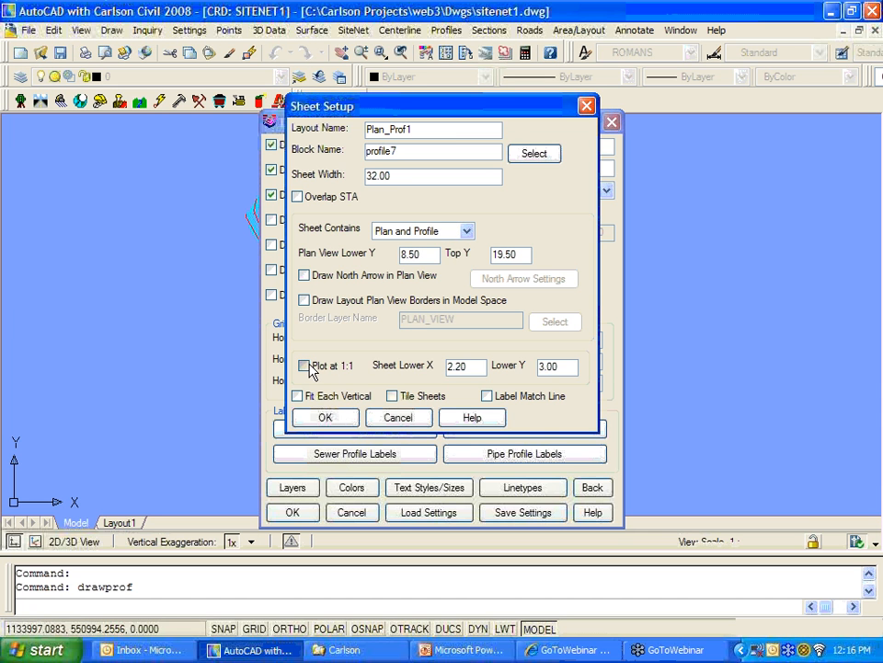
click(312, 368)
Step: Accept the Sheet Setup and Horizontal Axis Elevation settings, then start saving the profile settings
click(323, 418)
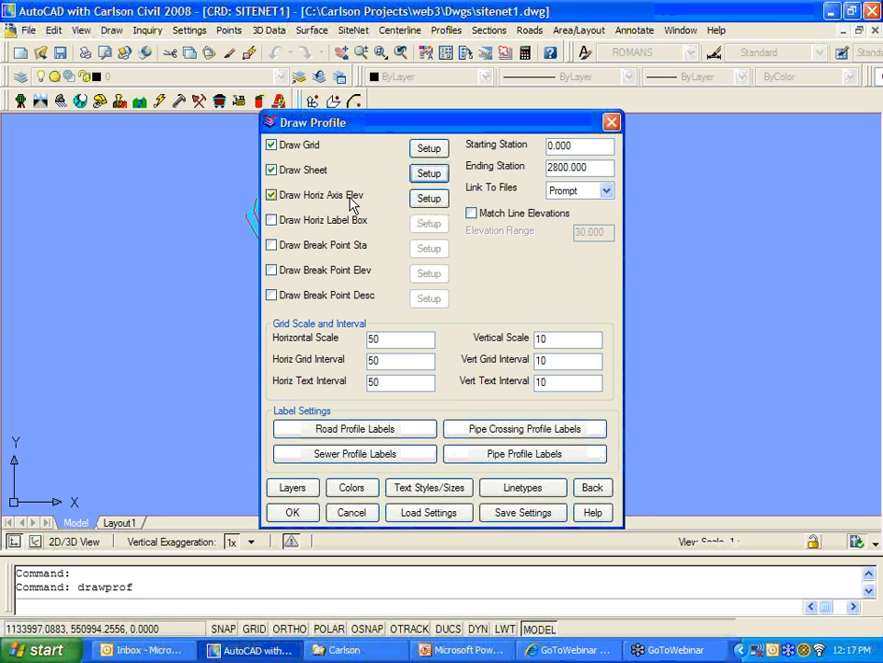
click(428, 198)
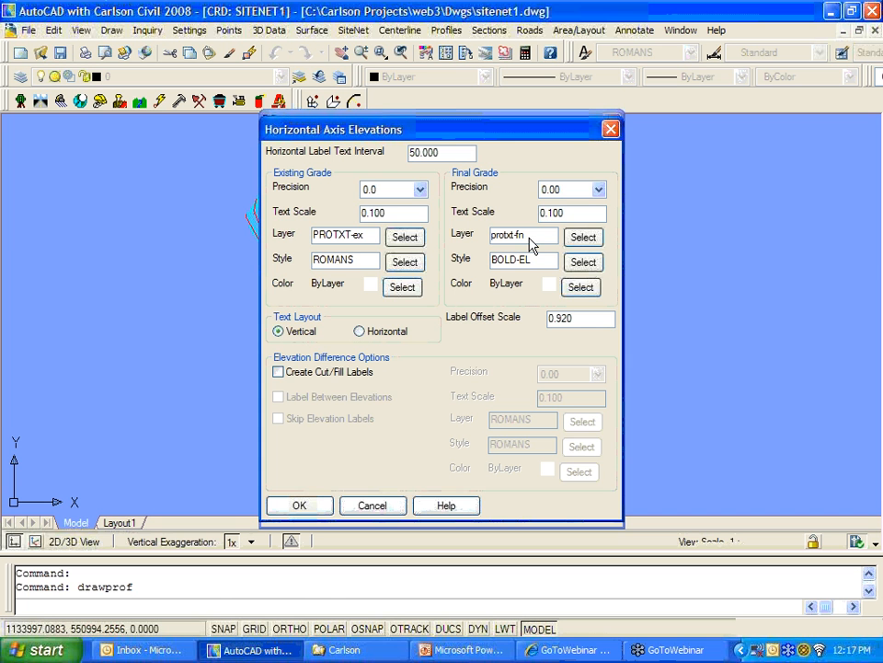
click(300, 508)
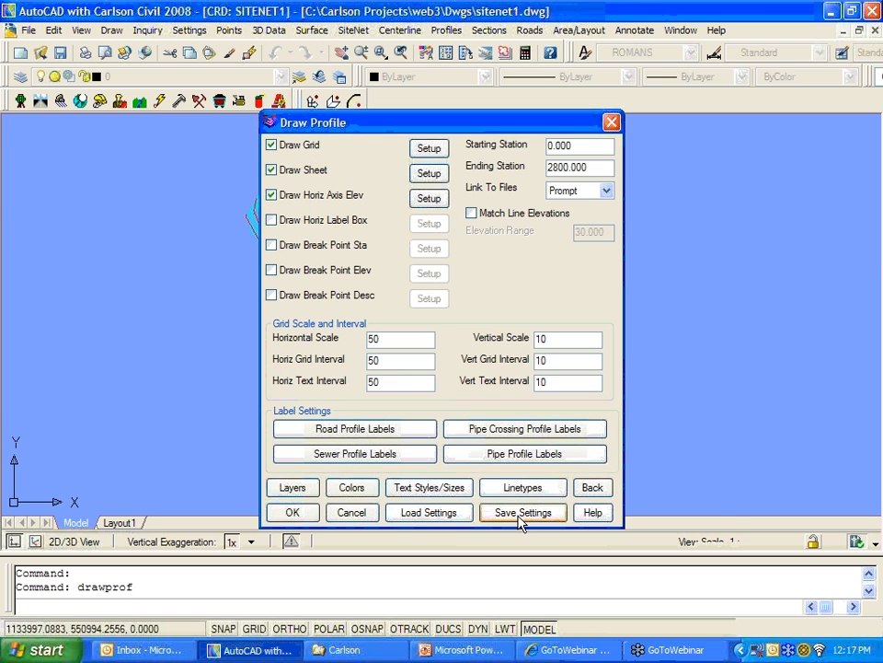
click(521, 513)
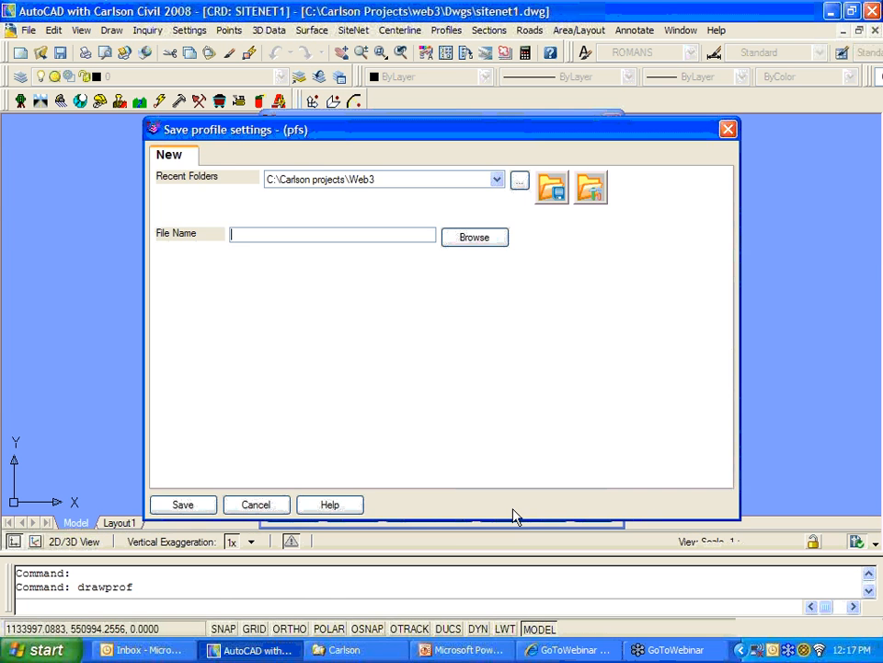
Step: Save the profile settings over the existing 11-15.pfs file
click(474, 241)
click(184, 247)
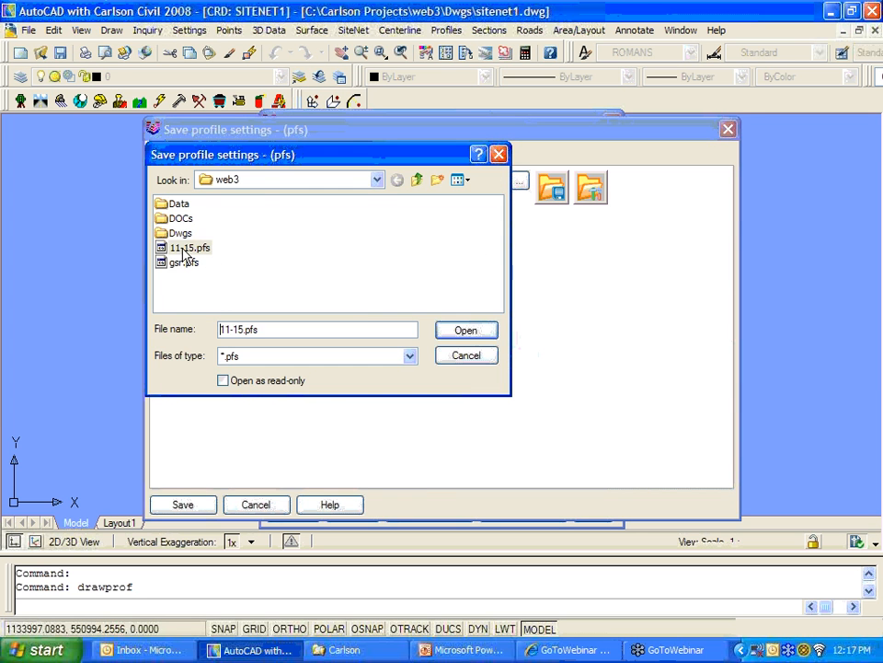
click(450, 333)
click(184, 505)
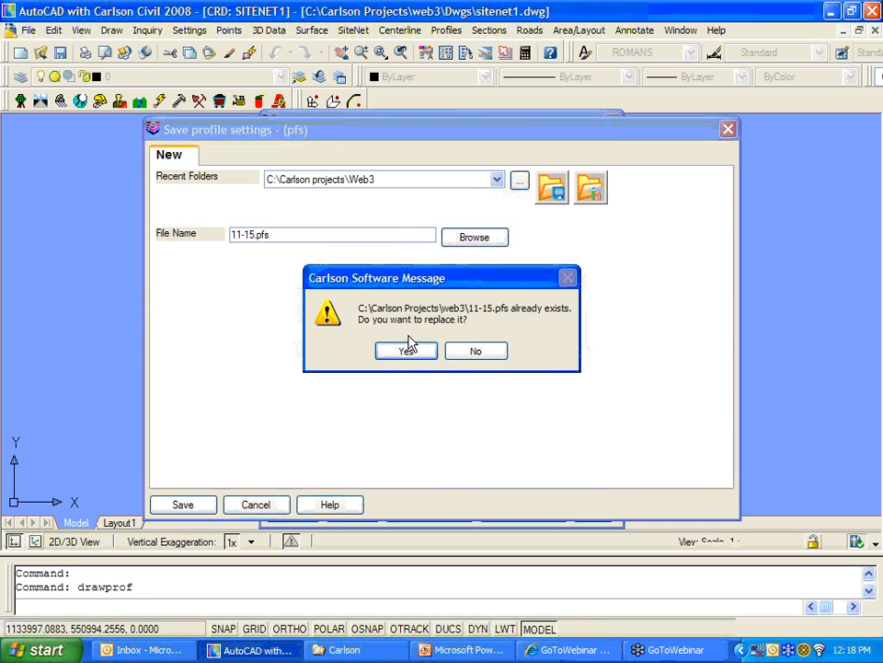
click(409, 346)
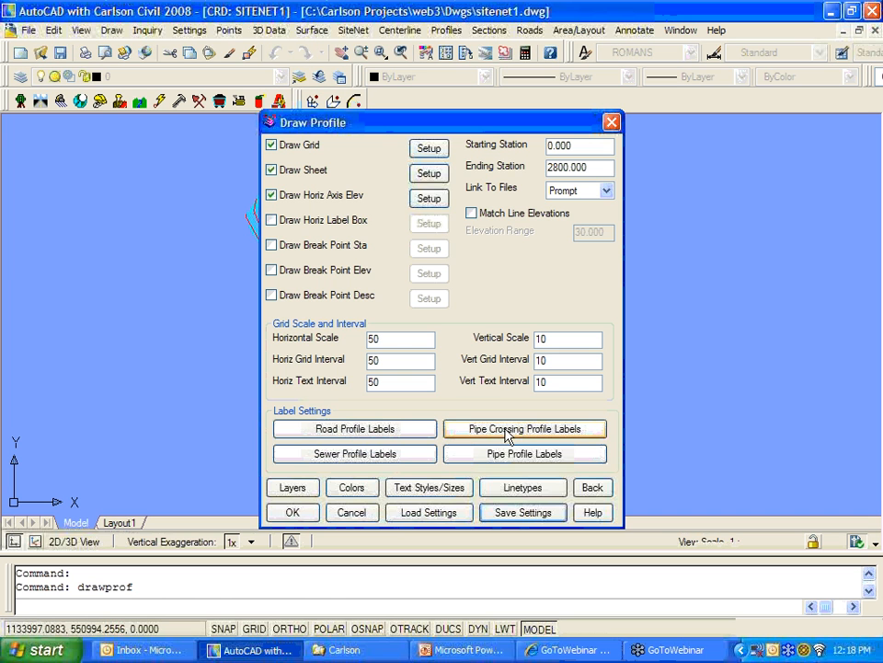
Step: Accept the Draw Profile settings with a profile grid elevation range of 440 to 490
click(292, 513)
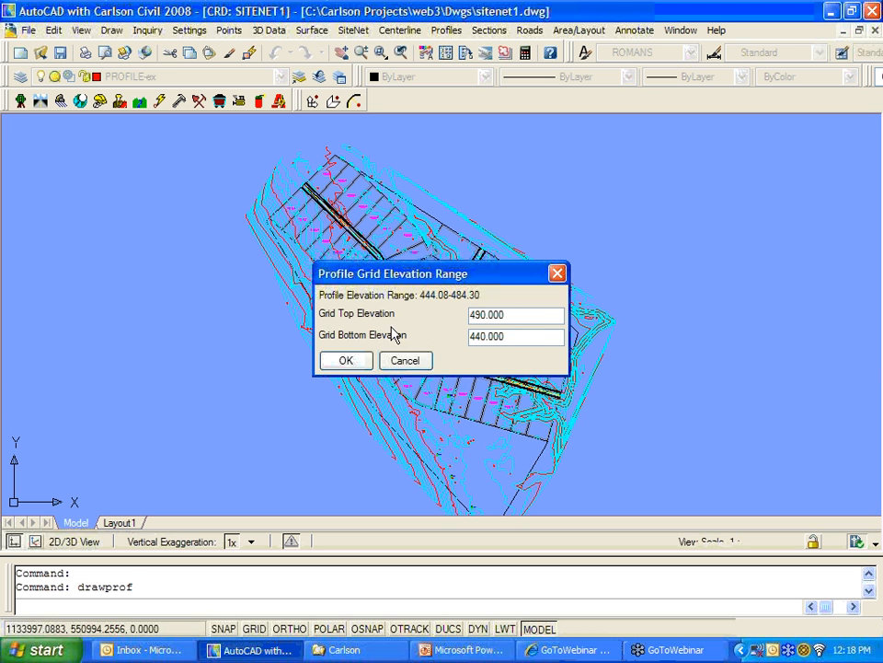
click(365, 360)
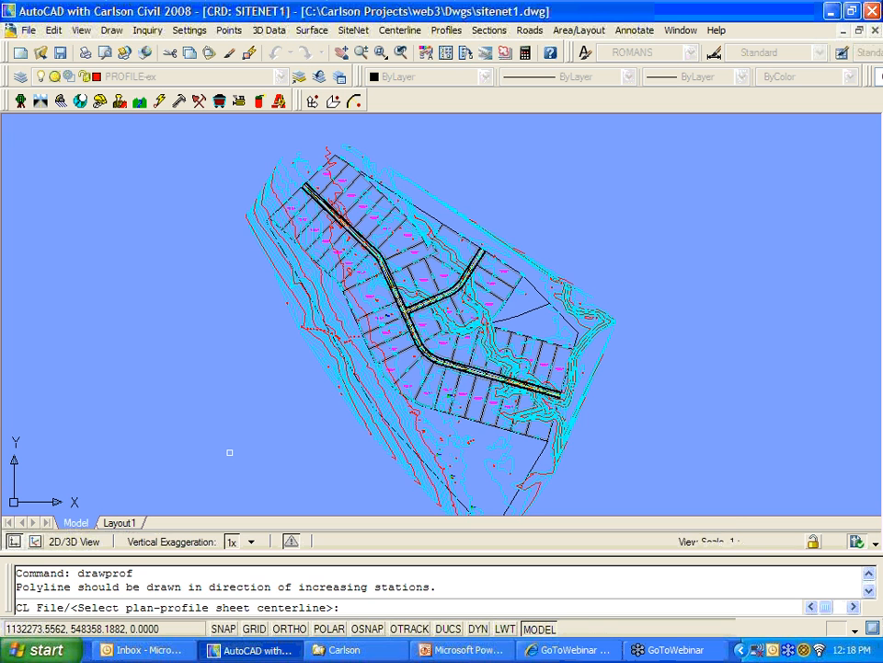
Step: Generate the plan-profile sheets from the Russ.cl centerline file
key(Return)
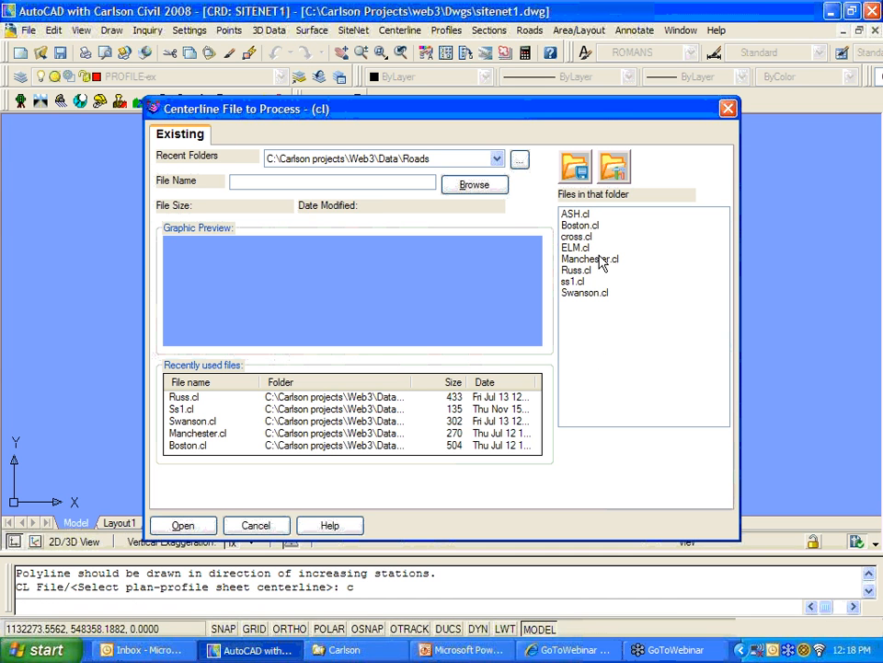
click(586, 272)
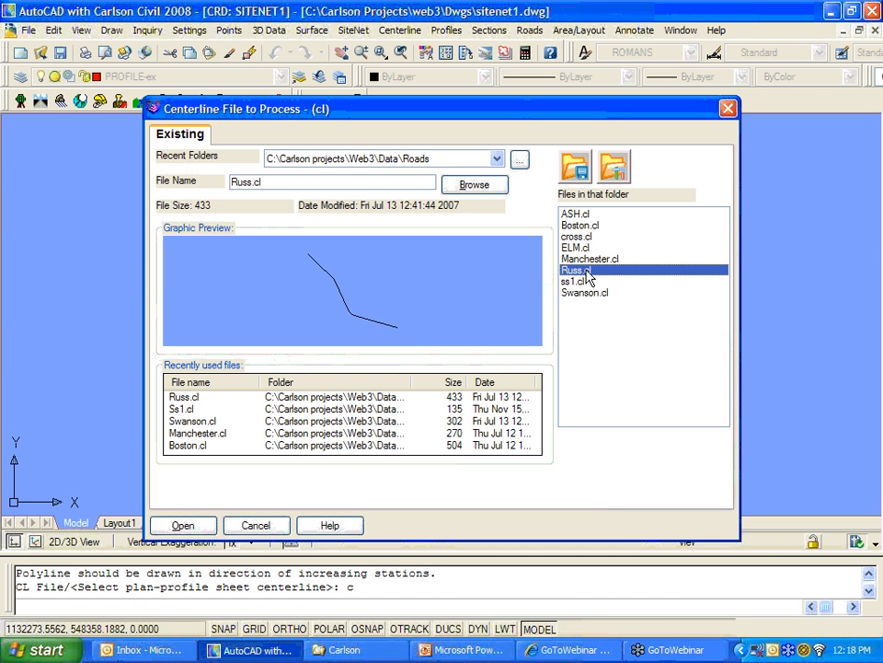
click(187, 527)
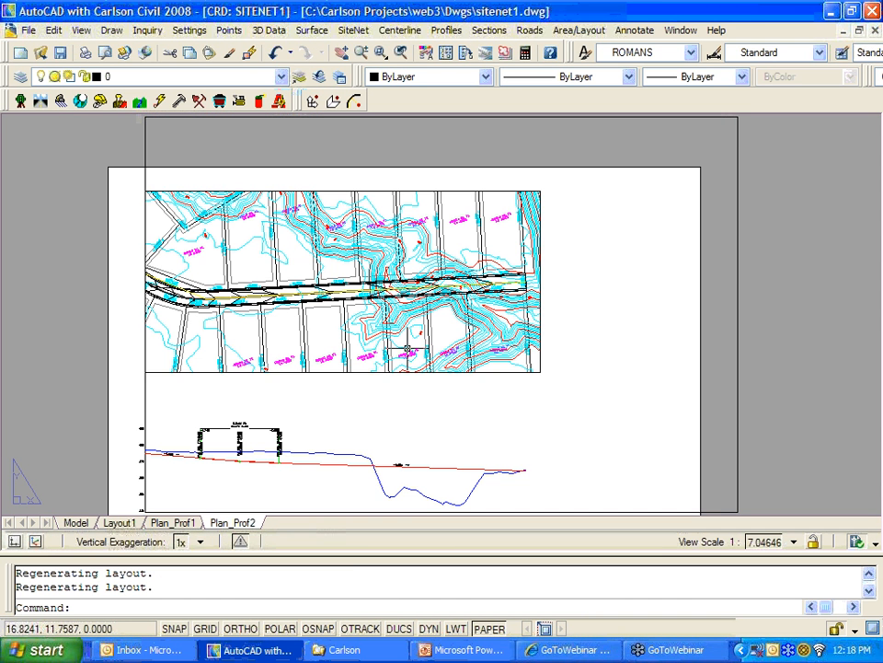
Step: Switch to the Plan_Prof1 layout and inspect its plan view and road and ground profiles
click(175, 522)
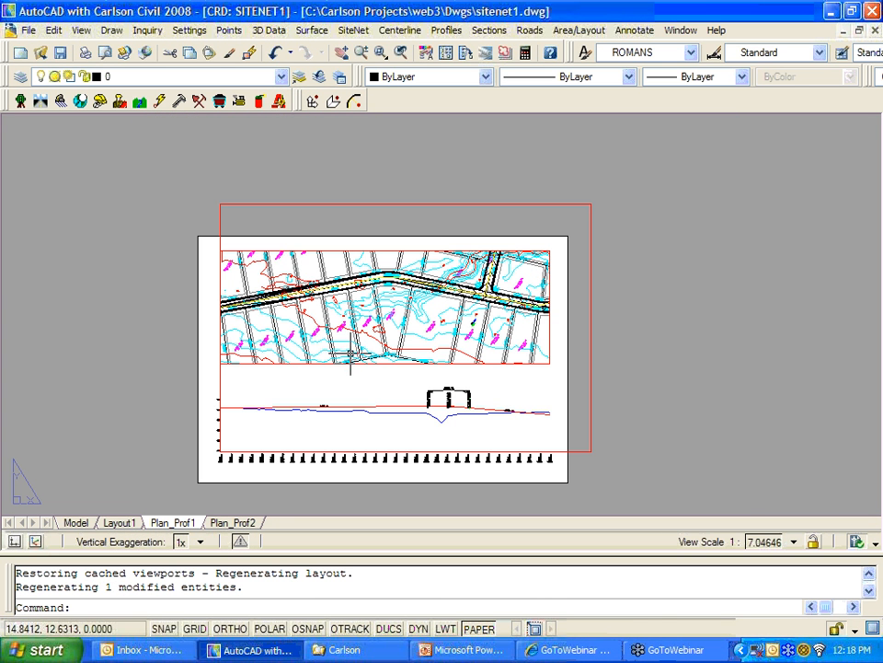
middle_drag(351, 349, 406, 303)
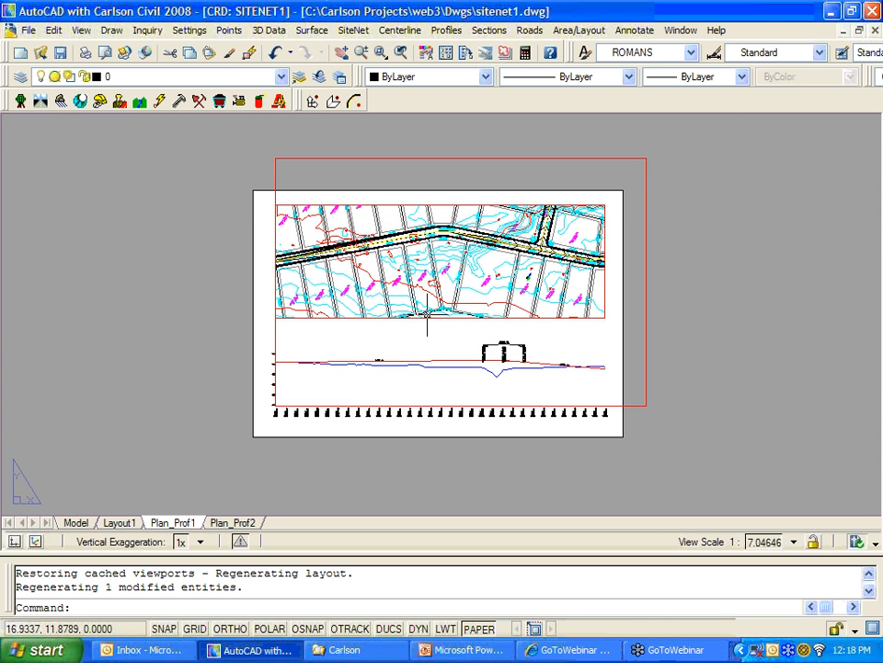
scroll(429, 313, up, 3)
scroll(428, 313, down, 4)
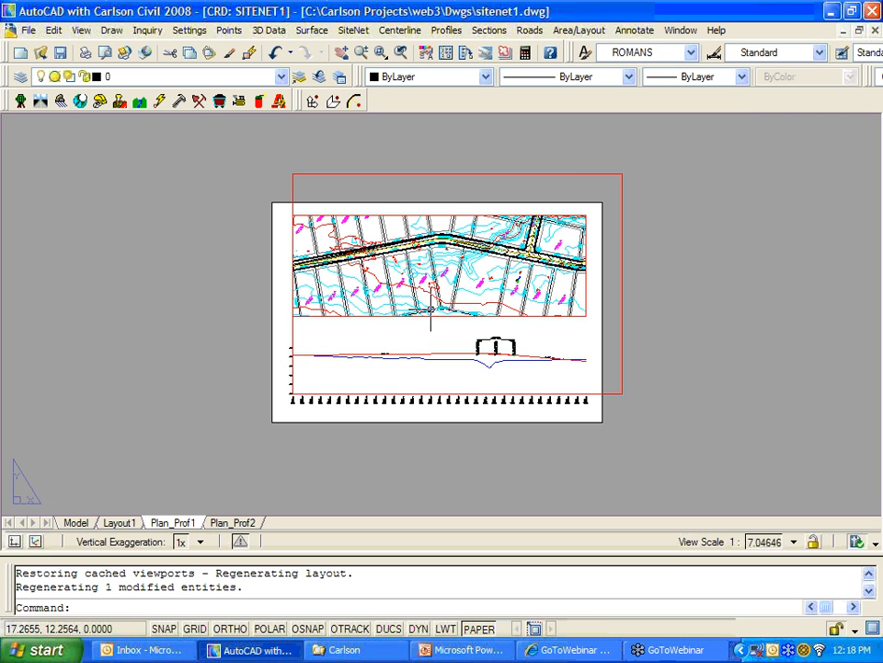
scroll(407, 331, up, 2)
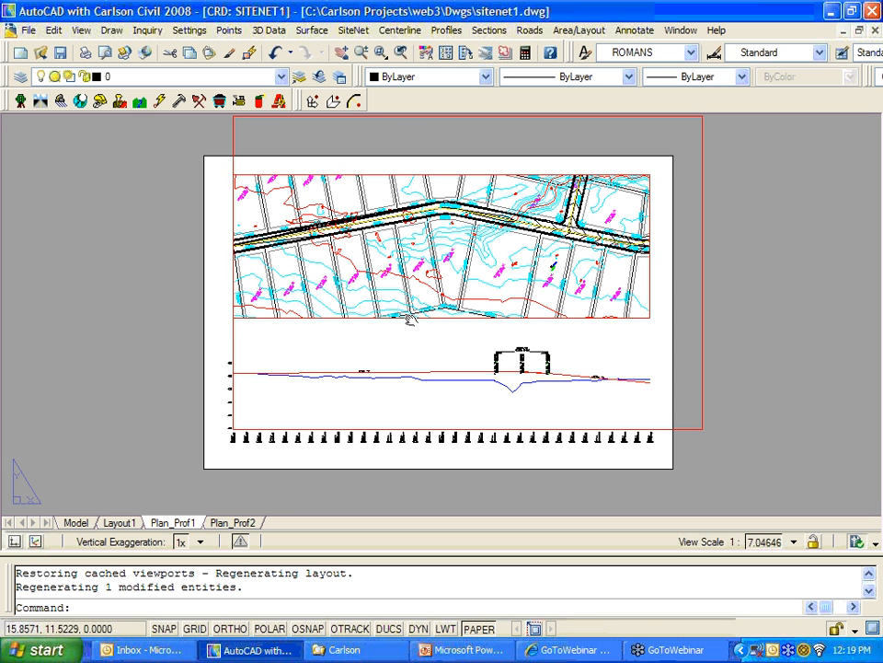
click(407, 332)
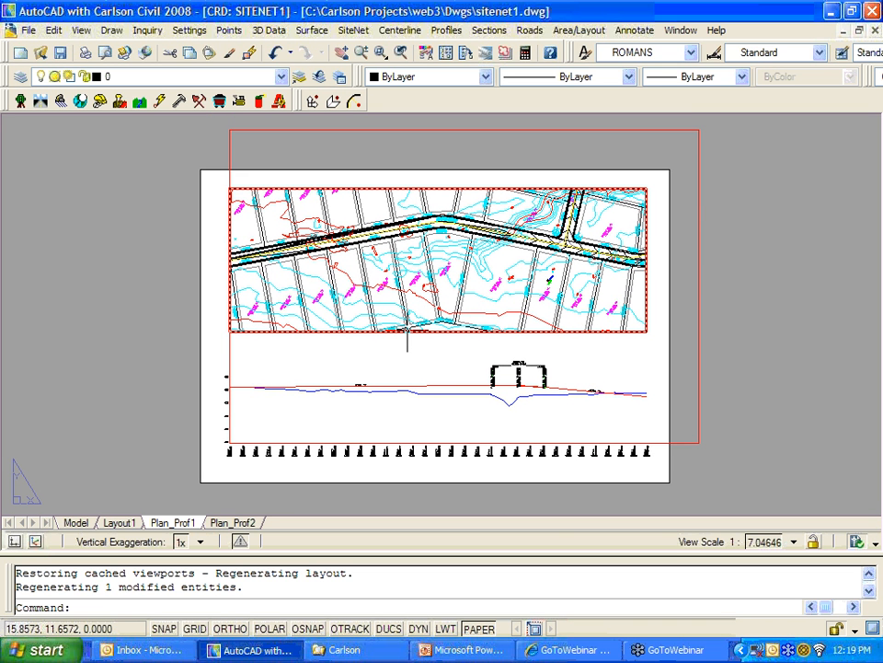
key(Escape)
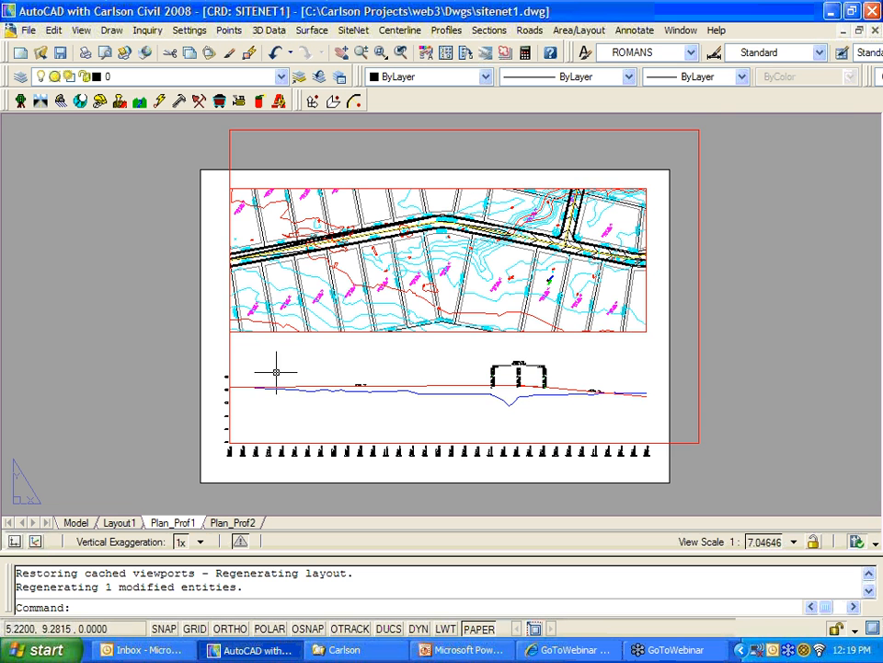
scroll(234, 433, up, 2)
scroll(234, 441, up, 3)
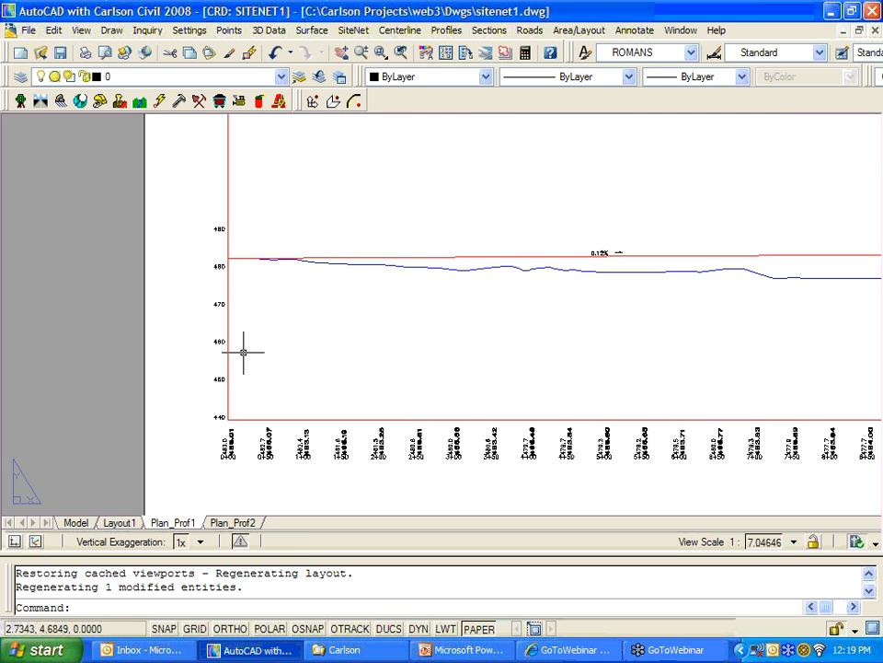
click(227, 273)
scroll(227, 405, up, 1)
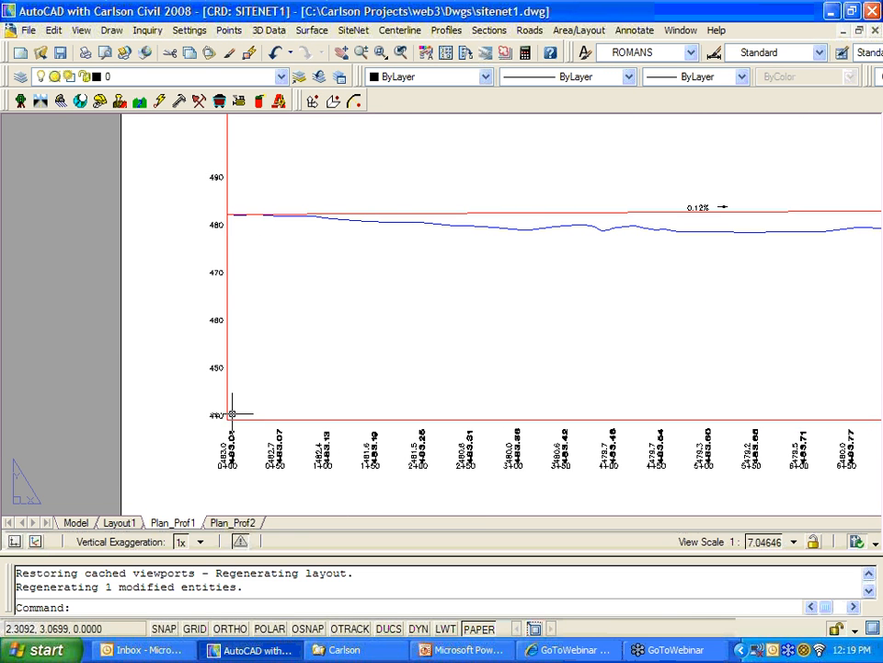
scroll(219, 416, up, 2)
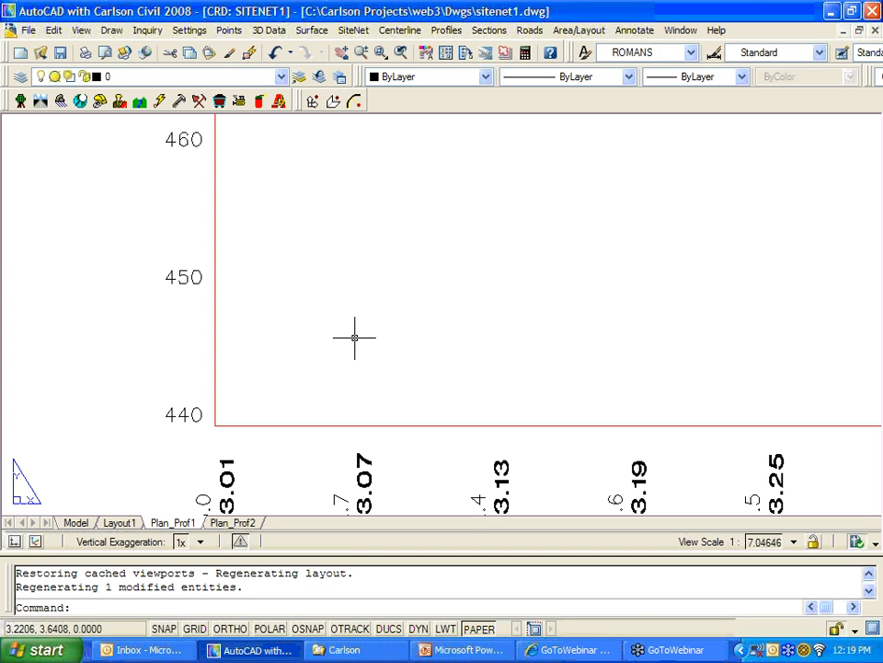
text(l)
key(Return)
text(0)
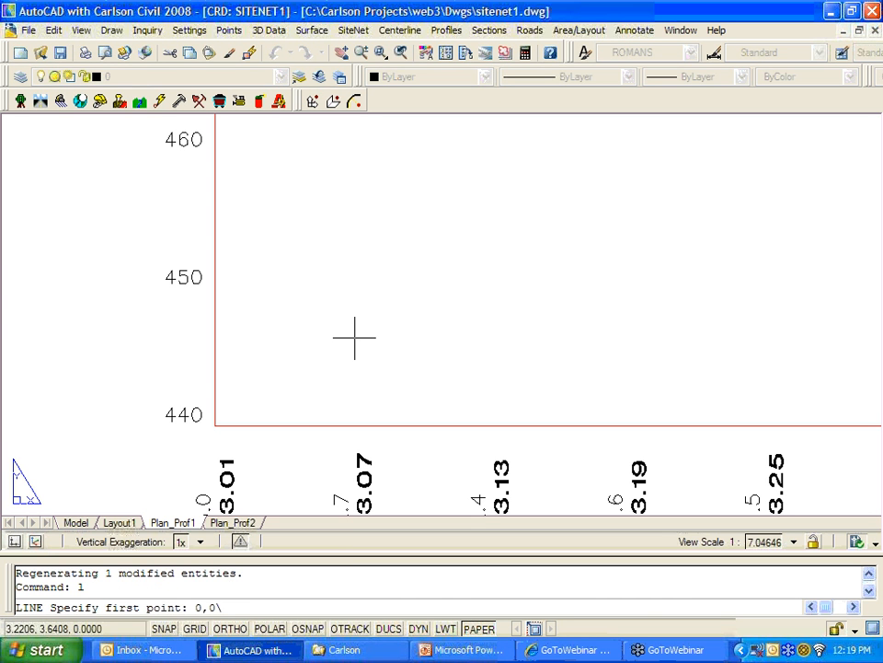
text(,0)
key(Return)
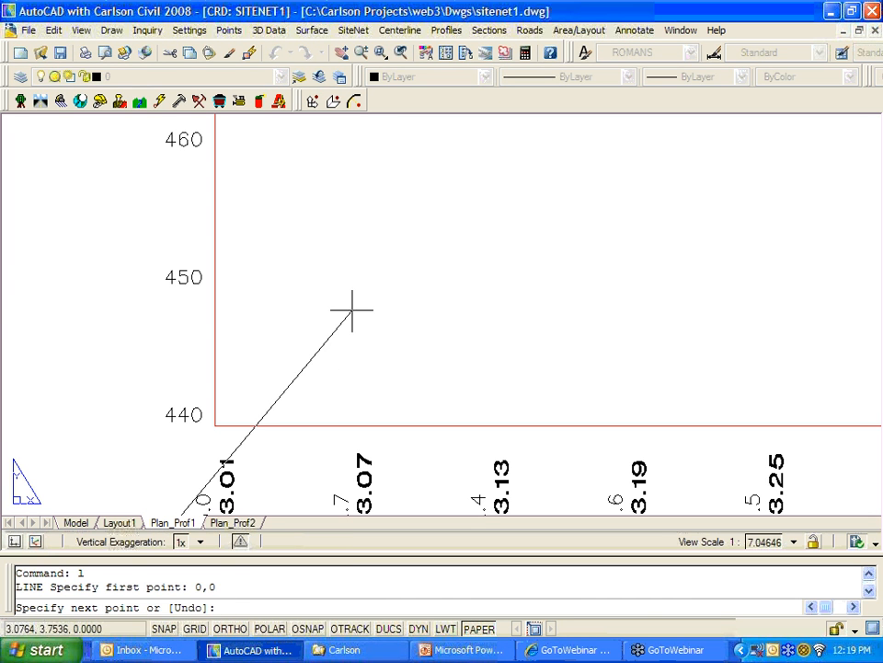
key(Escape)
scroll(359, 322, down, 5)
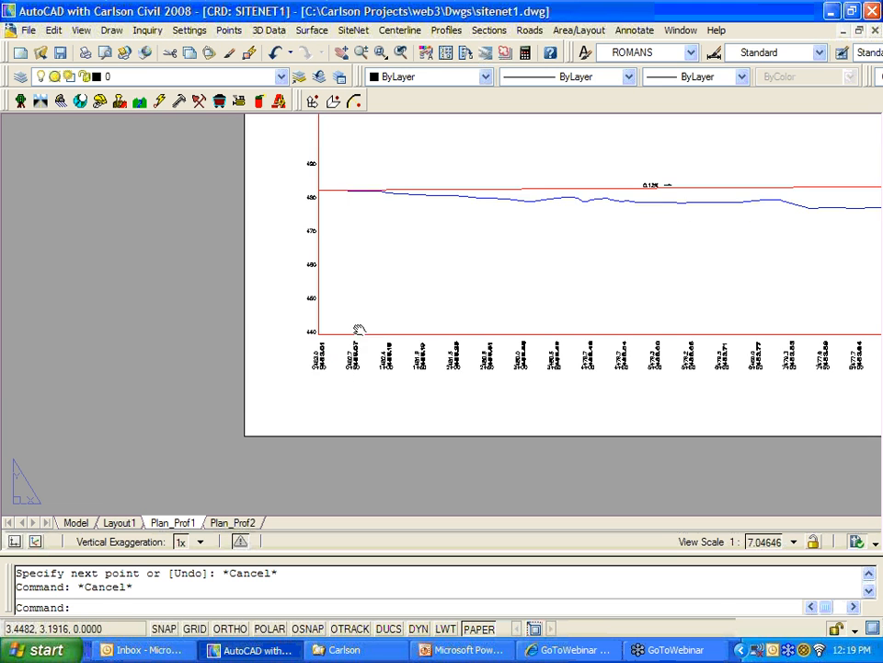
text(l)
key(Return)
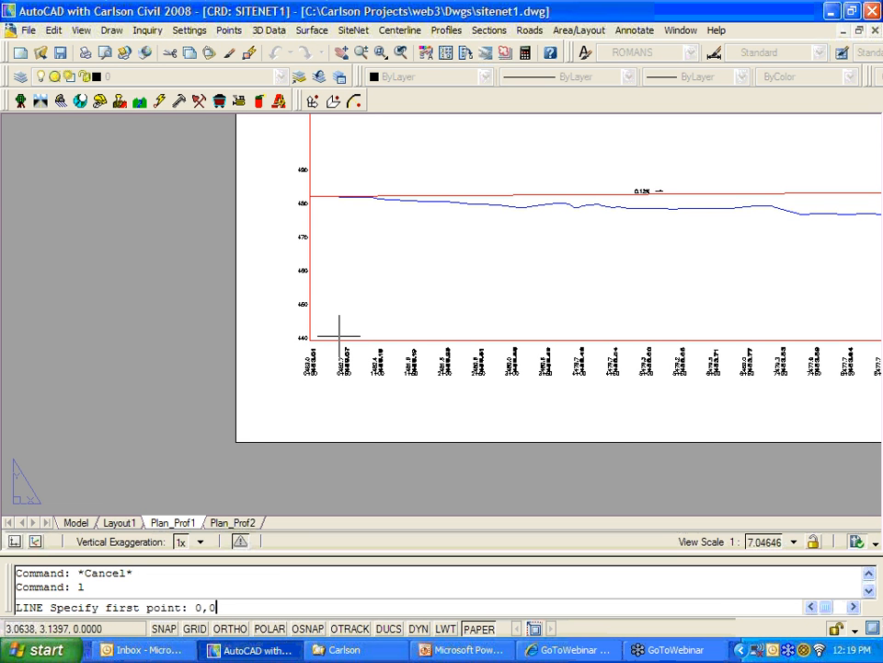
text(0,0)
key(Return)
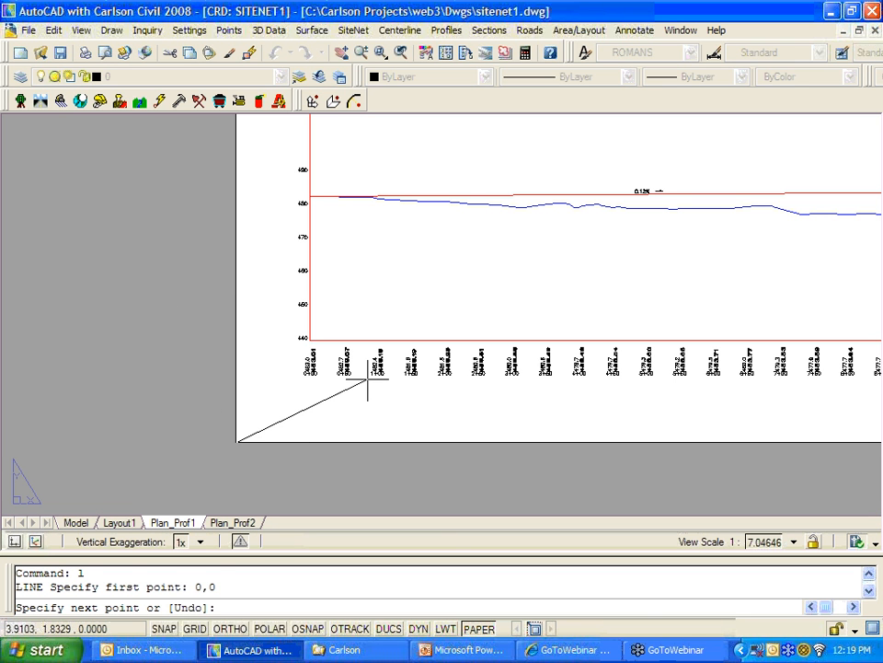
key(Escape)
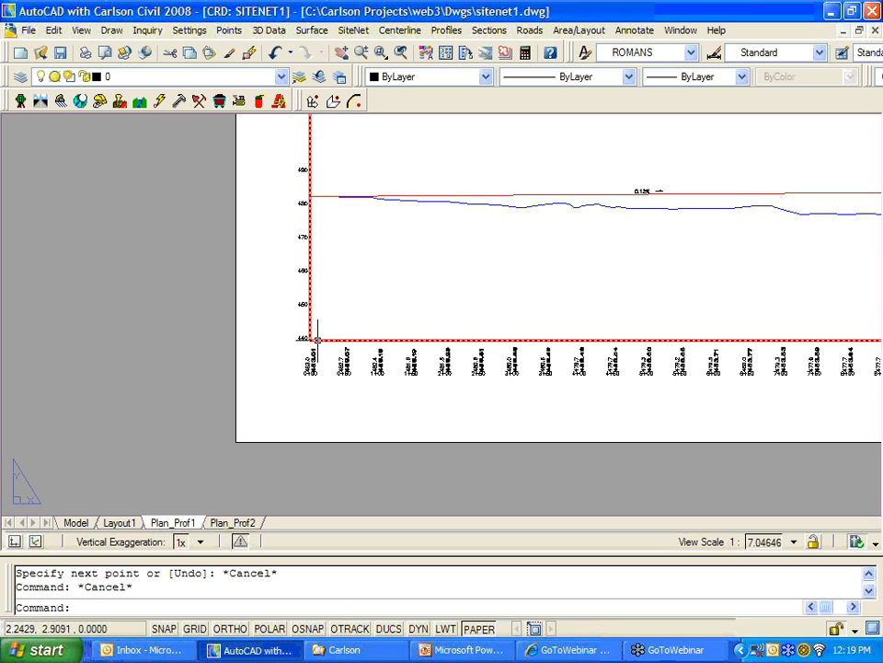
scroll(322, 335, up, 6)
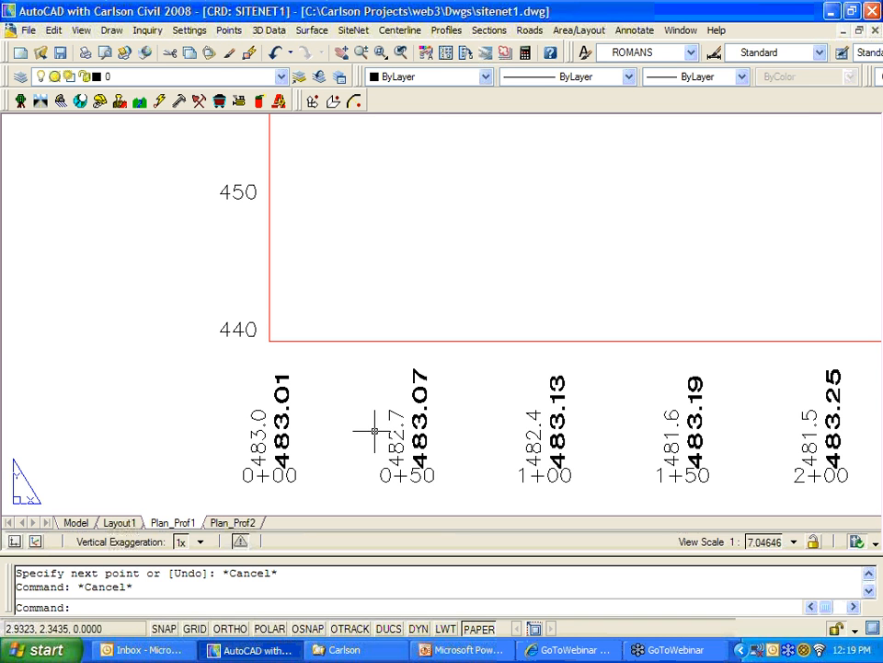
scroll(433, 477, down, 8)
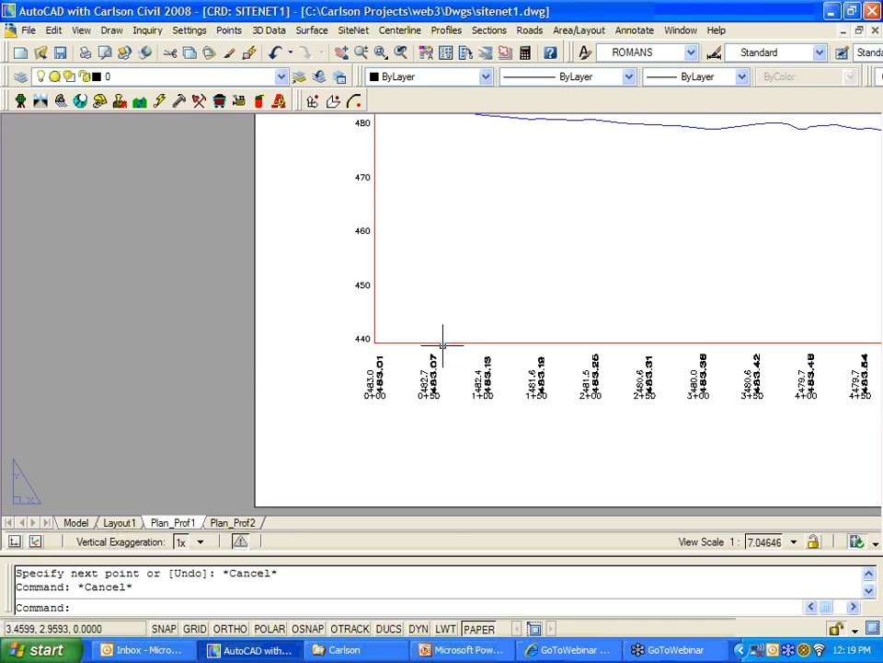
scroll(429, 360, up, 5)
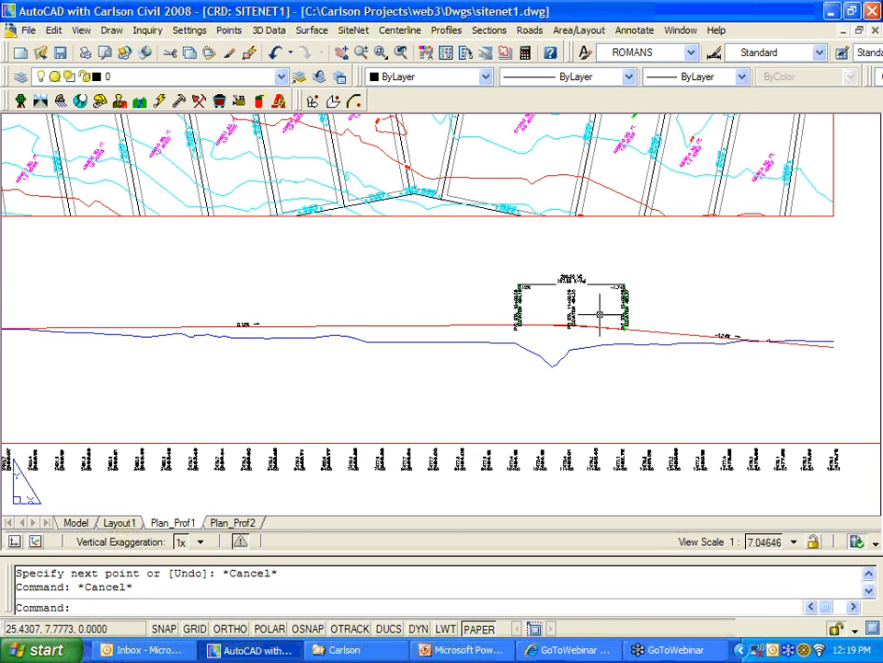
scroll(594, 312, up, 3)
scroll(536, 313, down, 5)
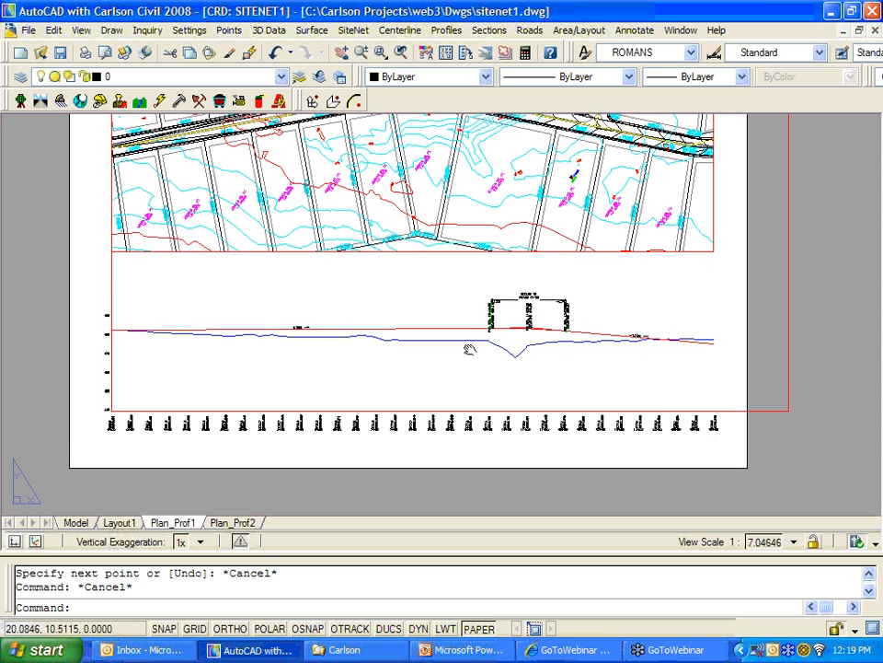
scroll(472, 374, down, 2)
scroll(287, 156, up, 2)
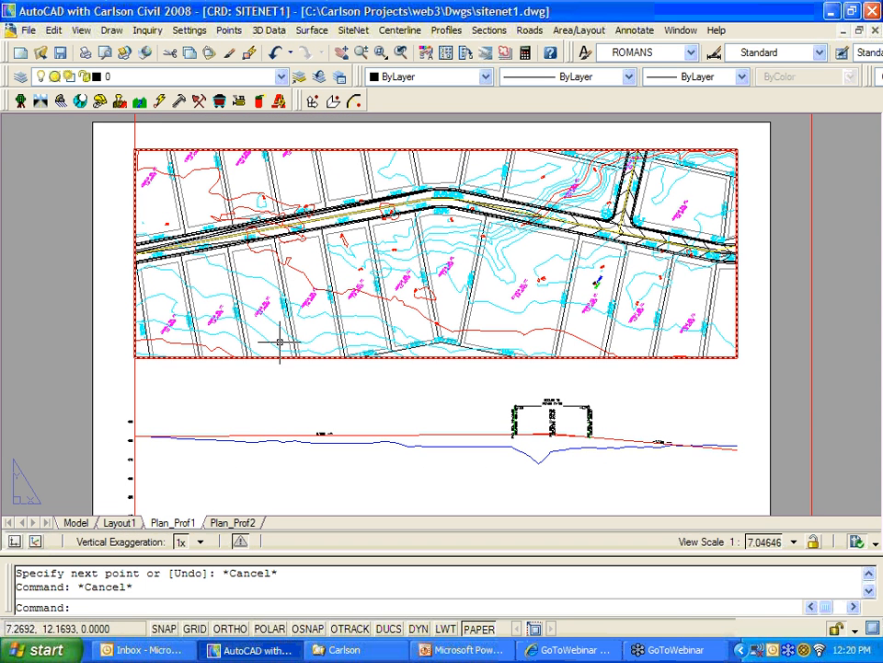
scroll(379, 326, down, 2)
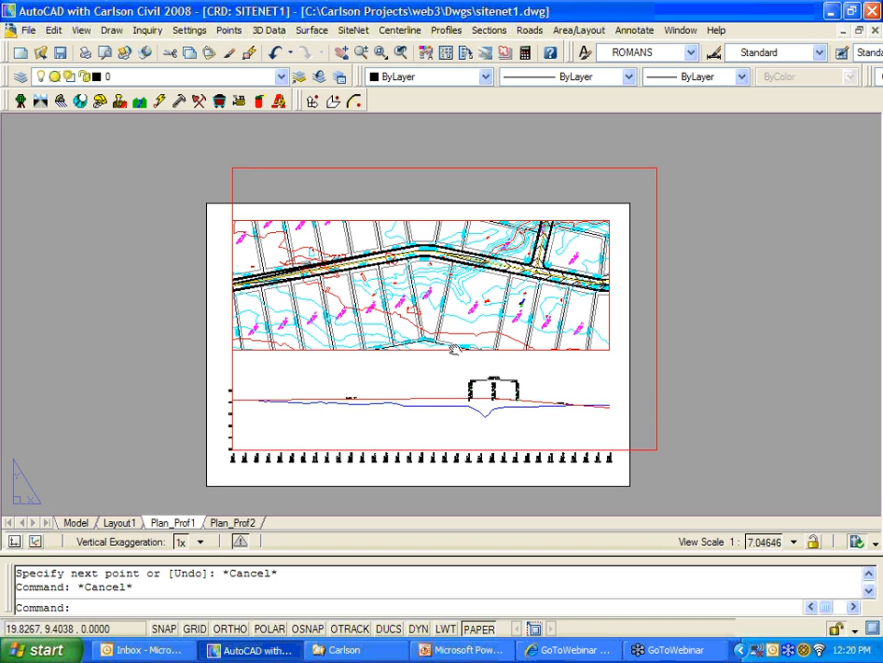
mouse_move(440, 376)
middle_down()
mouse_move(456, 346)
mouse_move(469, 373)
middle_up()
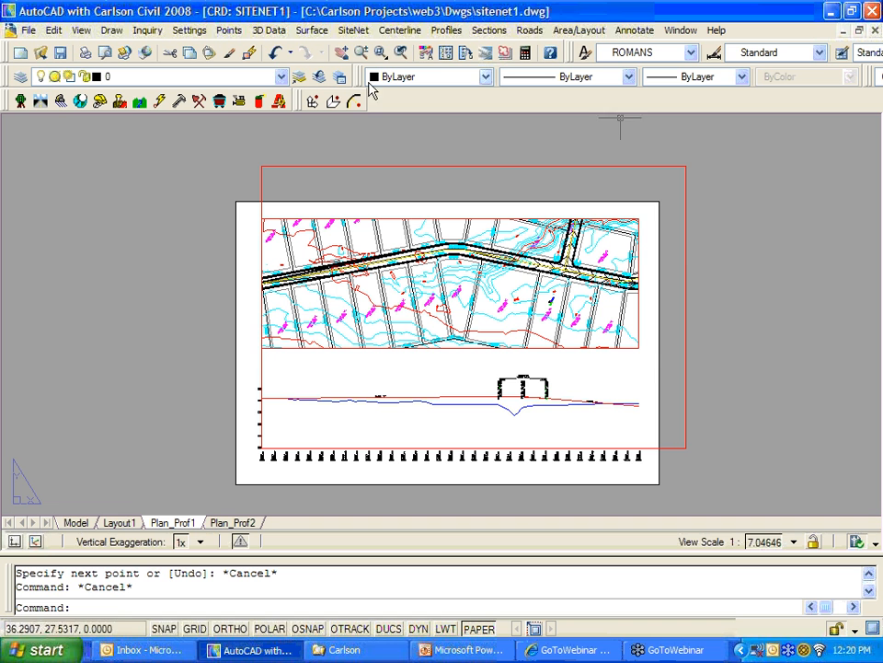
Step: Open the profile6.dwg drawing from the SUP folder
click(41, 56)
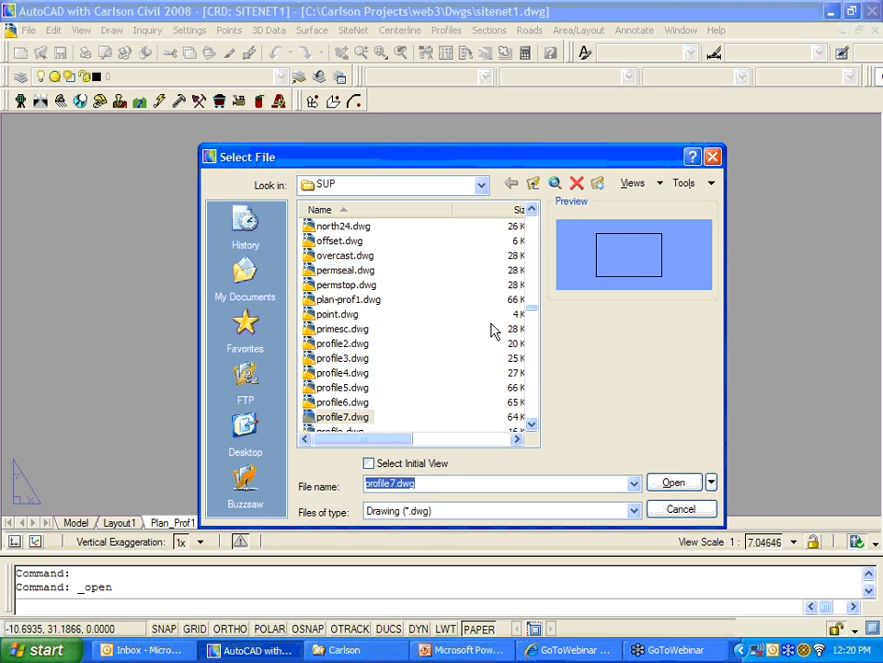
click(352, 404)
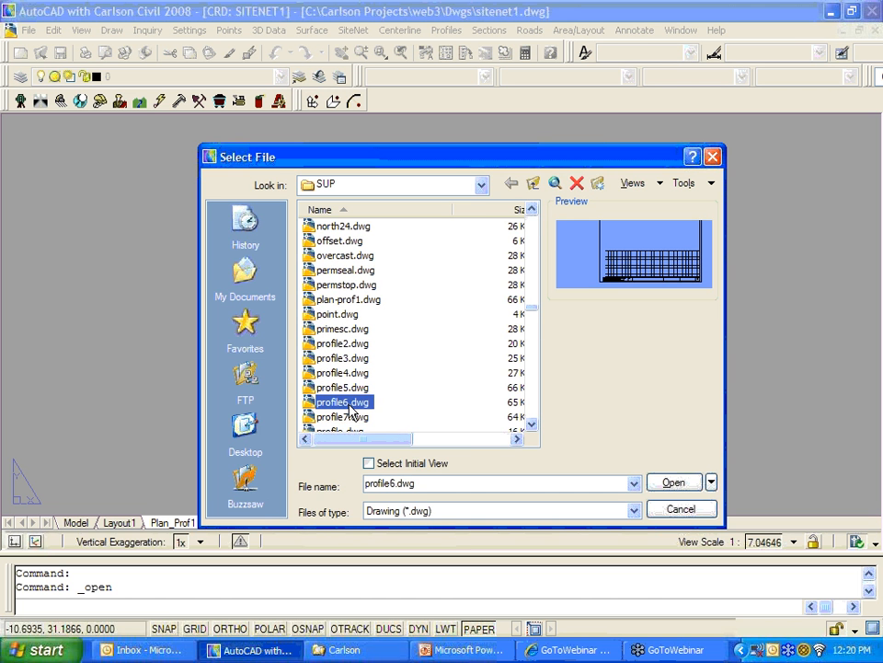
click(673, 482)
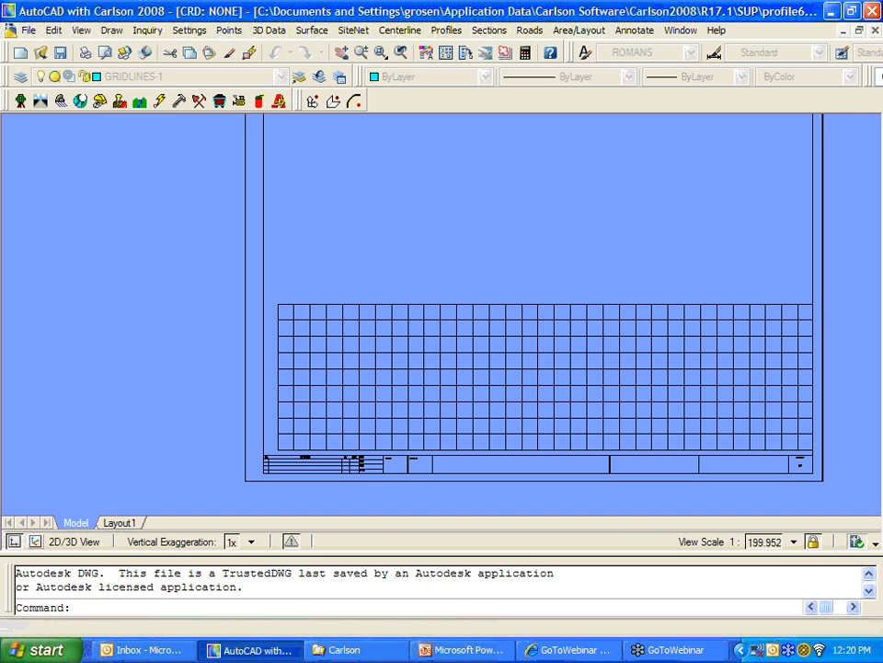
scroll(531, 322, down, 2)
middle_drag(531, 321, 462, 342)
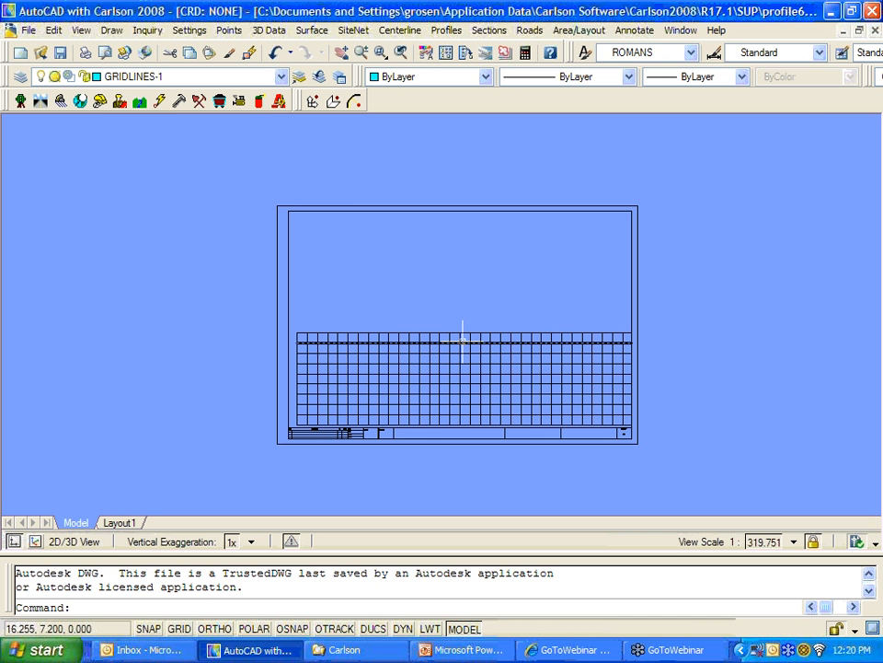
scroll(465, 329, up, 2)
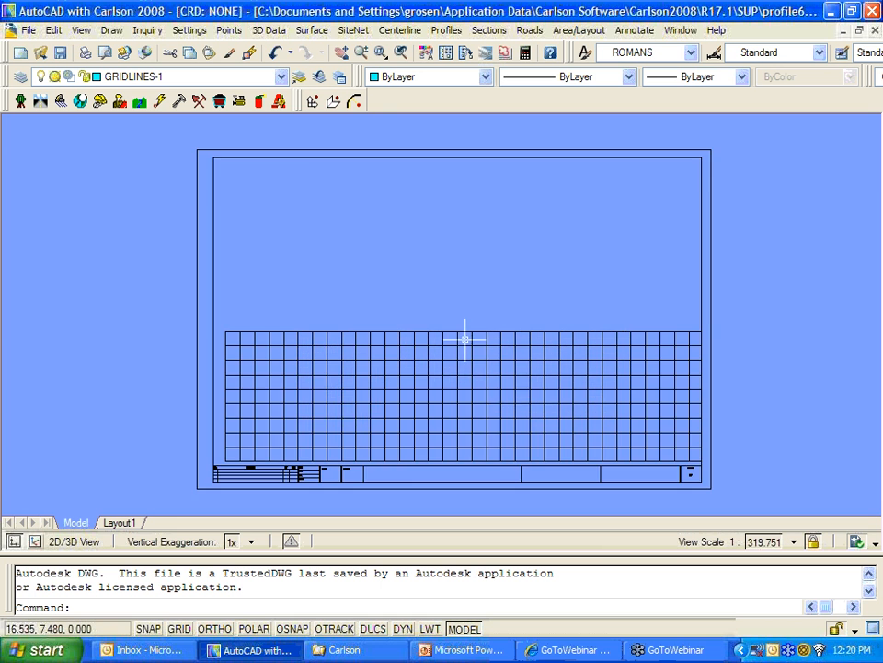
mouse_move(465, 331)
middle_down()
mouse_move(491, 357)
mouse_move(503, 334)
middle_up()
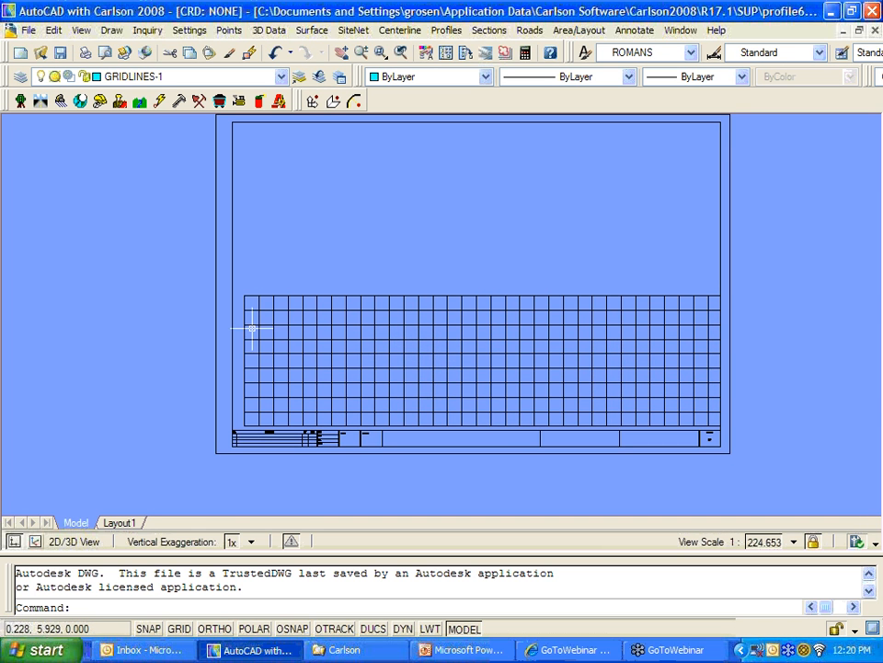
scroll(252, 318, up, 2)
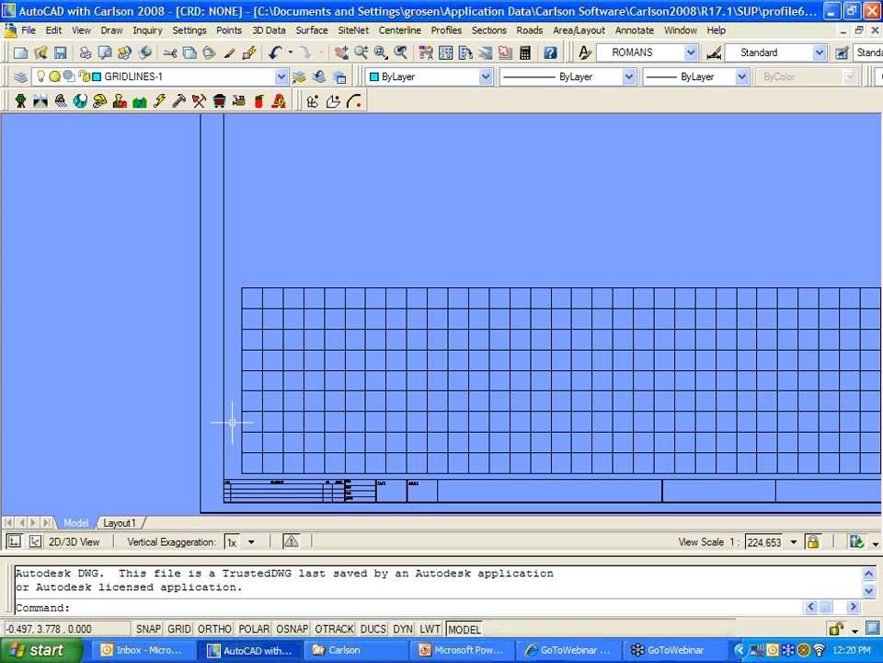
scroll(439, 436, down, 3)
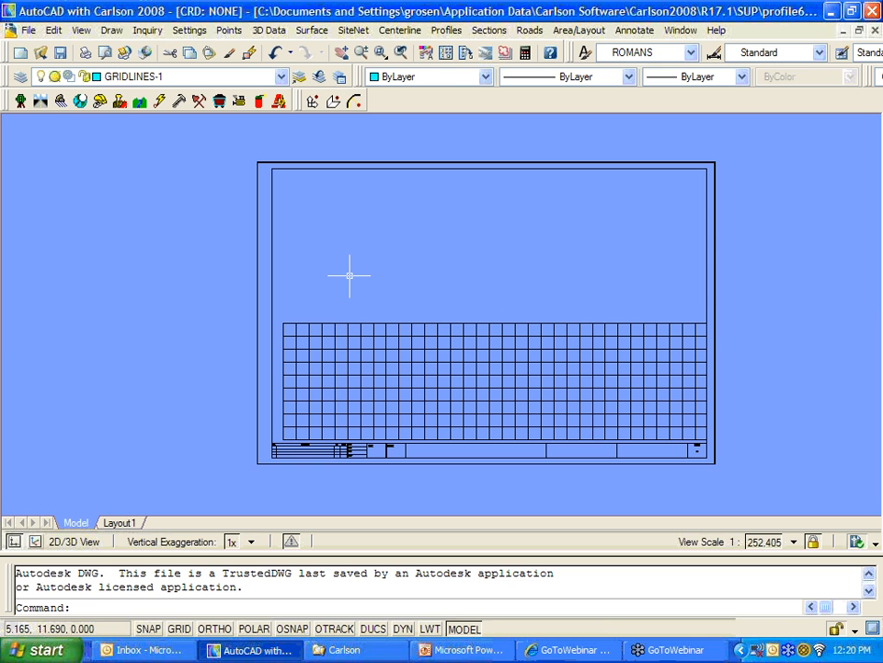
key(Return)
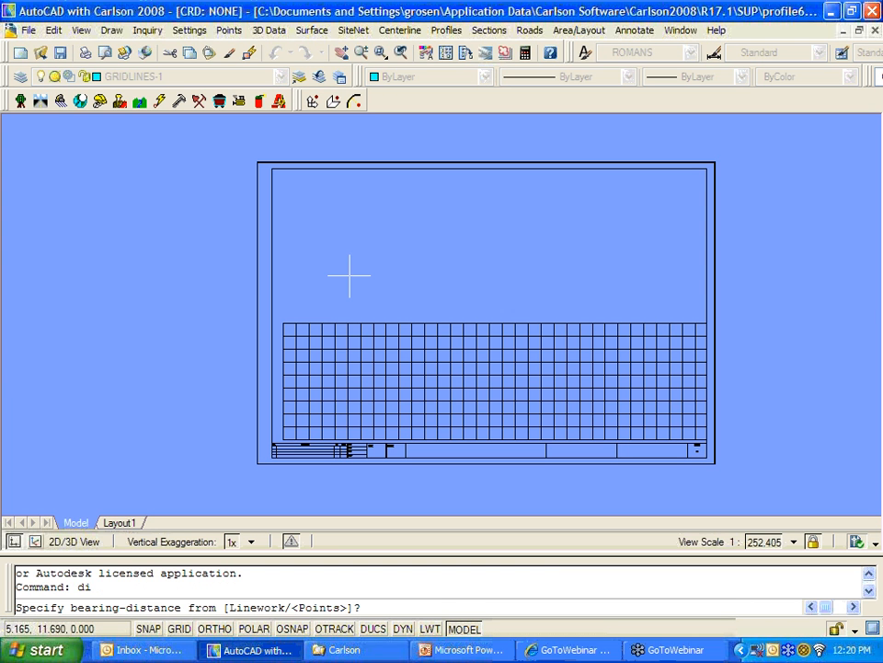
text(end)
key(Return)
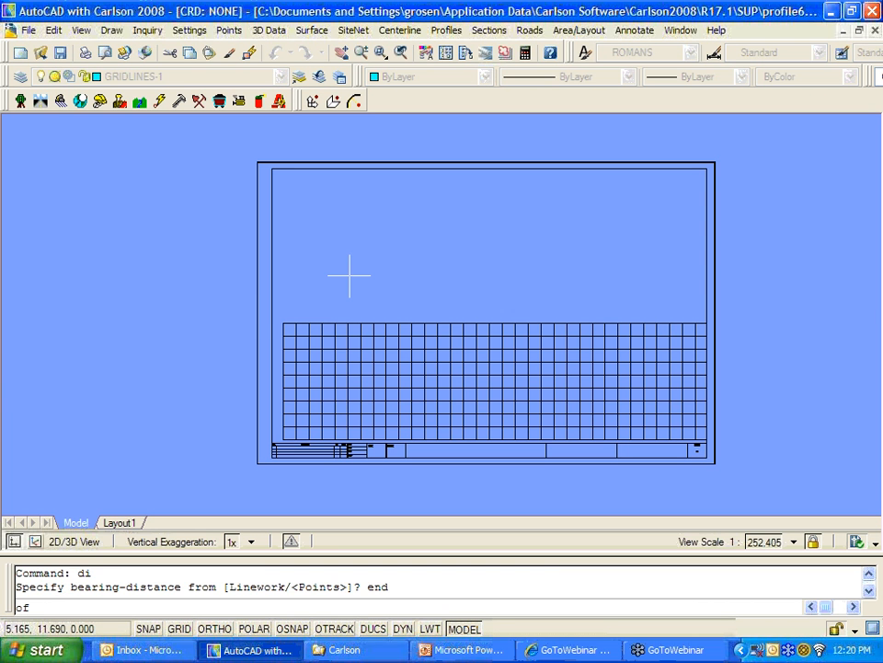
click(284, 322)
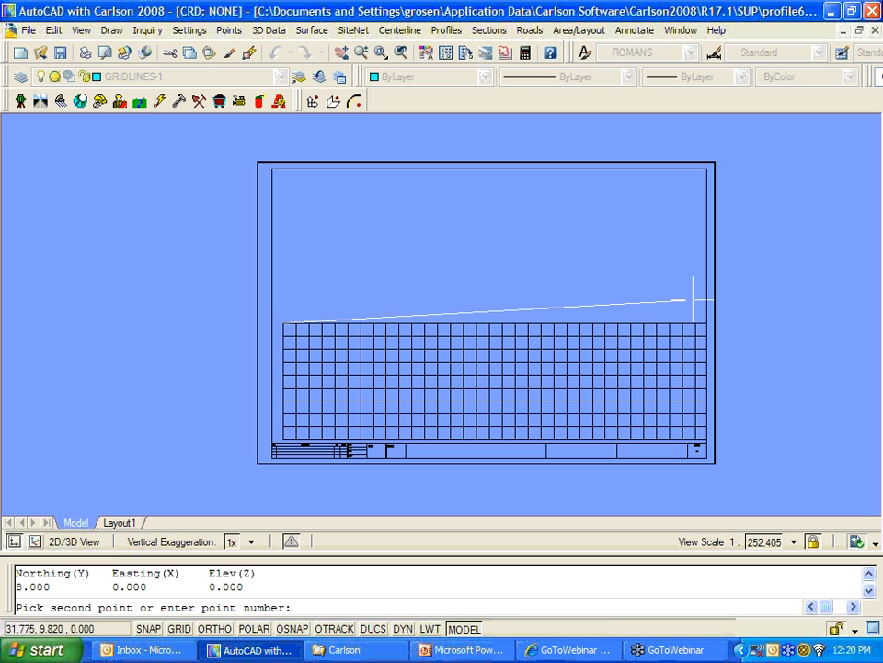
text(end)
key(Return)
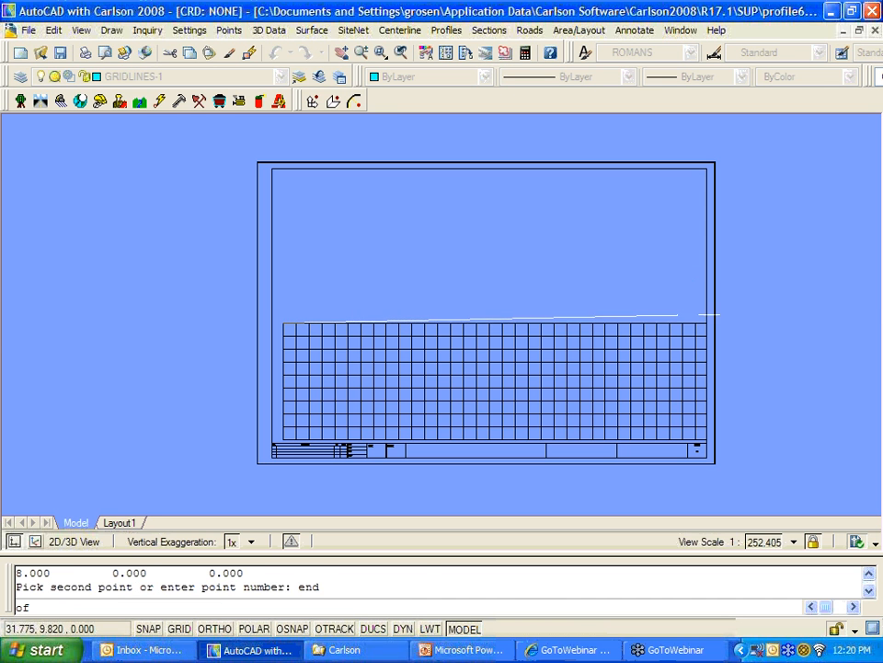
click(696, 323)
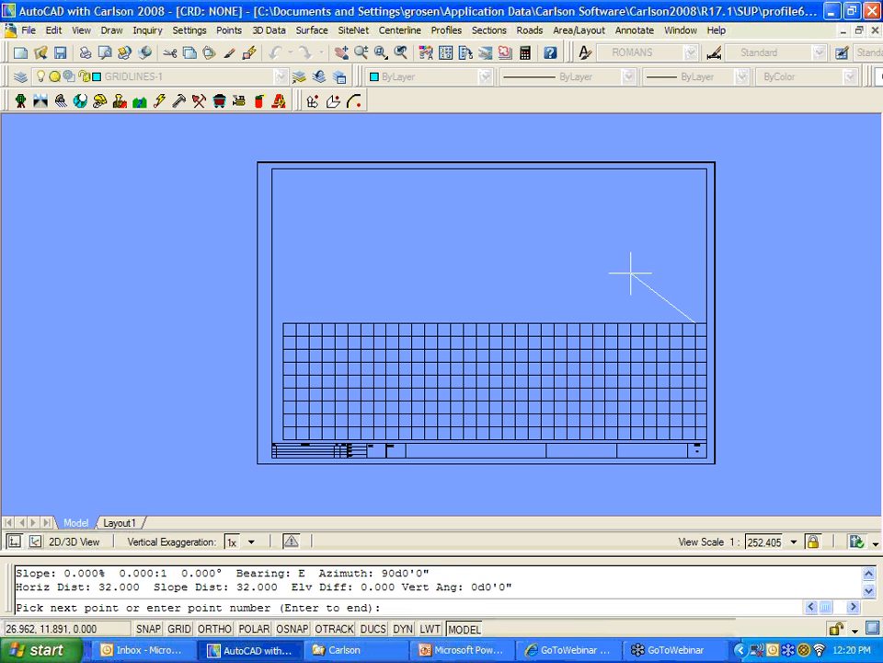
key(Escape)
key(Escape)
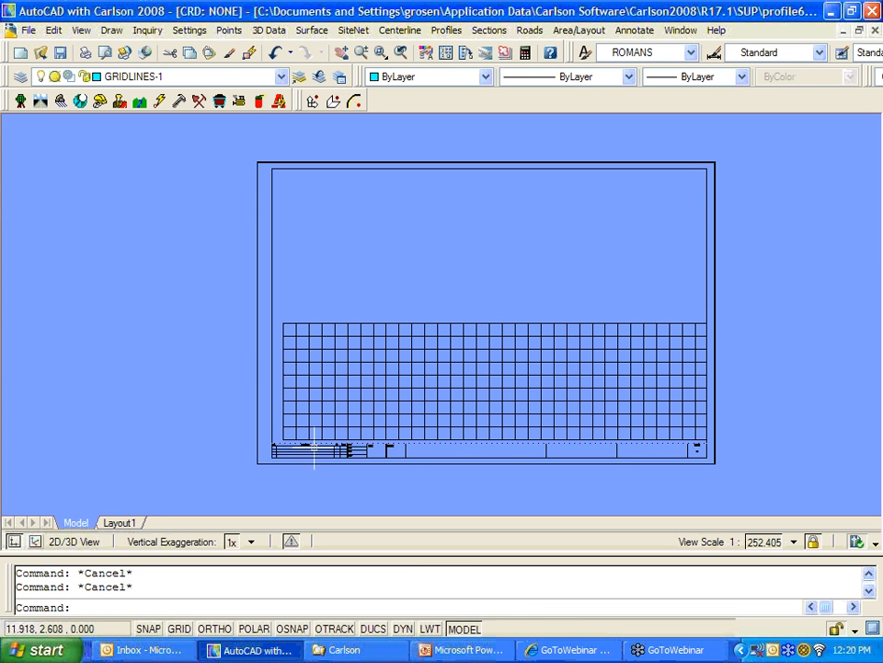
text(l)
key(Return)
text(0)
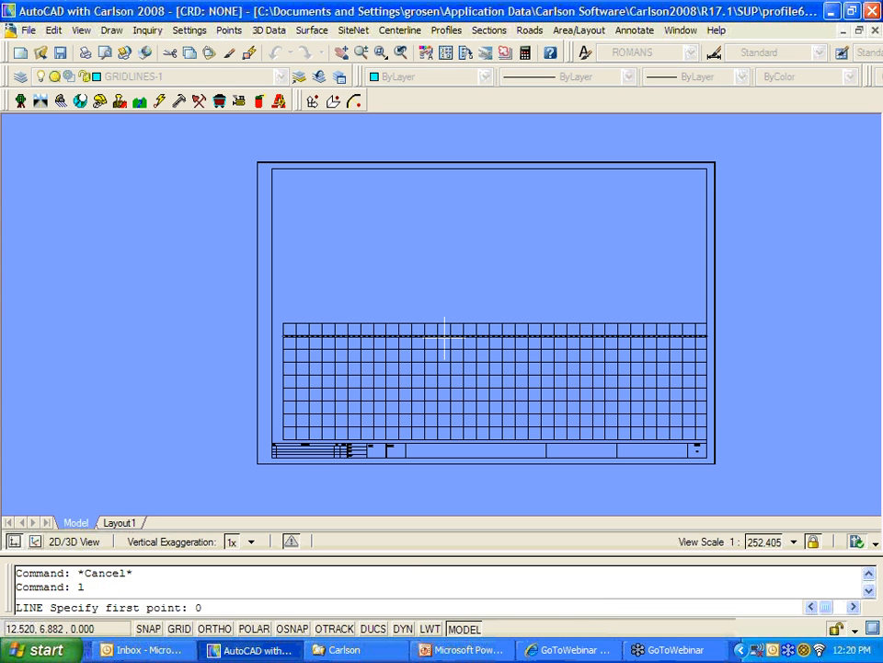
text(,0)
key(Return)
scroll(240, 402, up, 3)
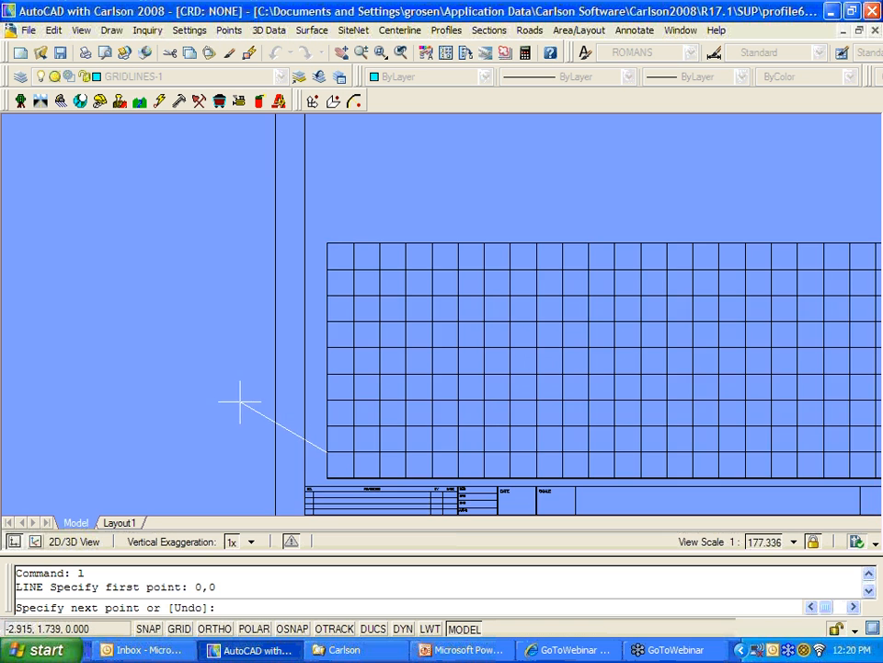
scroll(241, 354, up, 6)
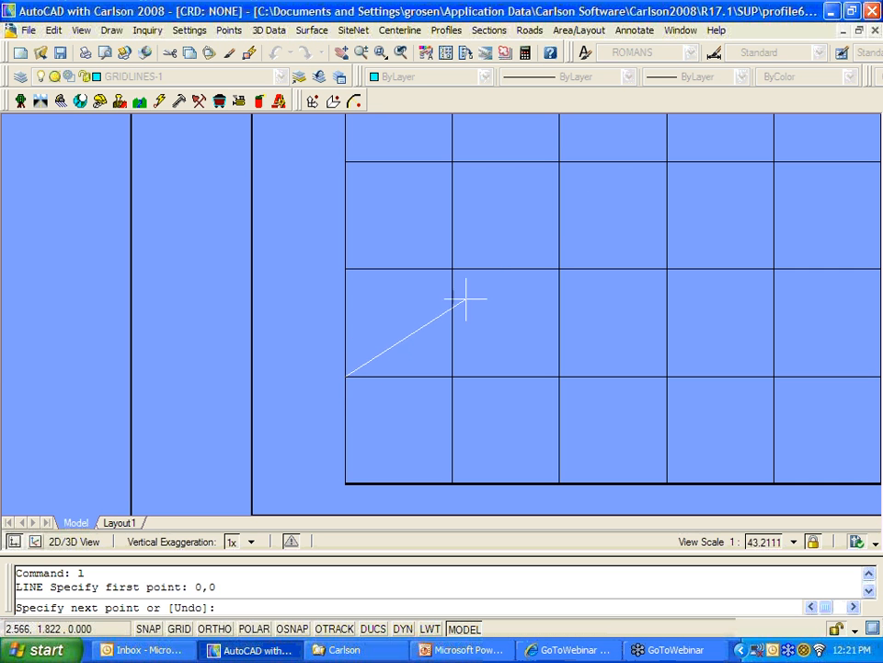
scroll(360, 348, down, 5)
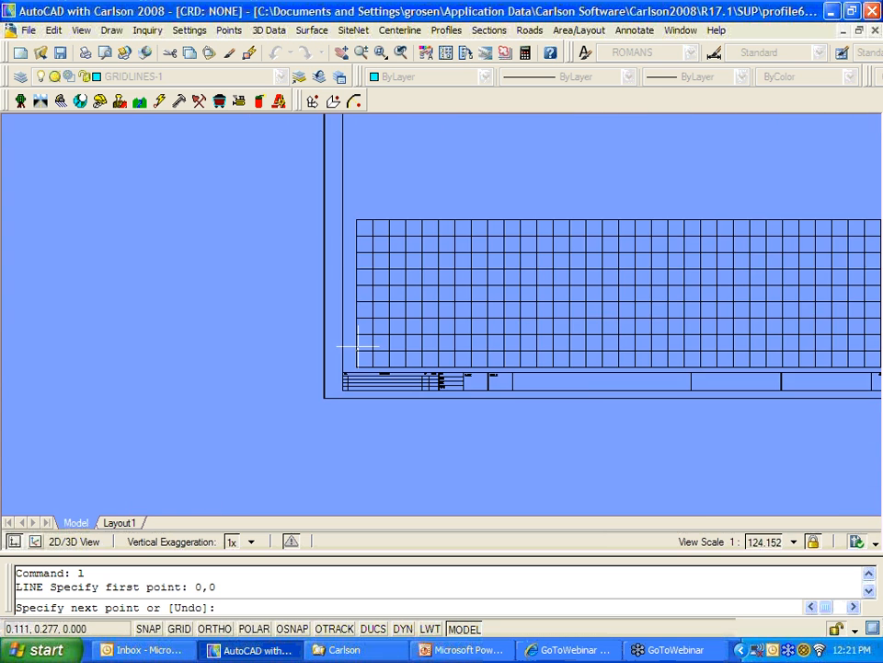
scroll(359, 348, down, 2)
mouse_move(368, 354)
middle_down()
mouse_move(396, 381)
mouse_move(431, 377)
middle_up()
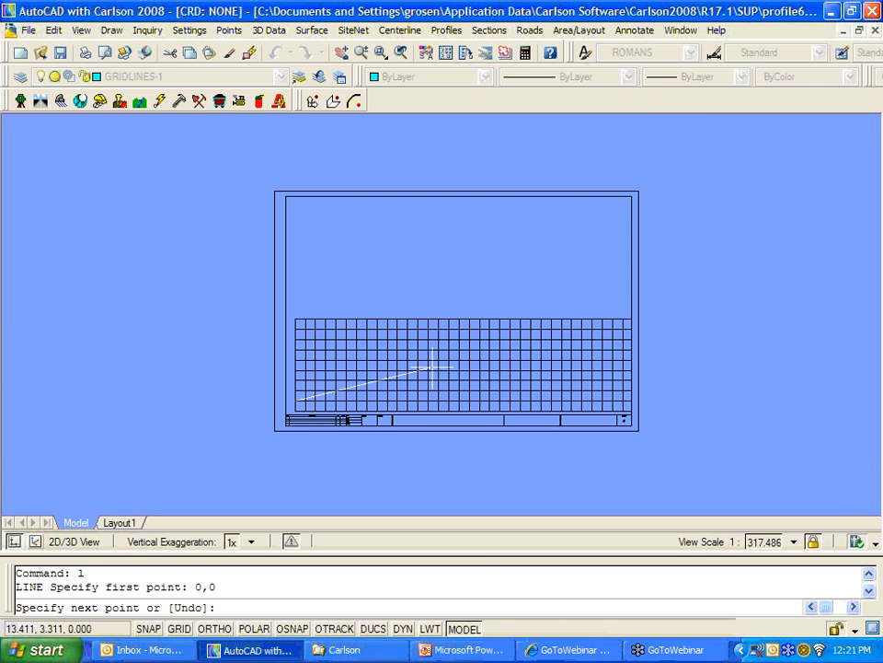
key(Escape)
key(Escape)
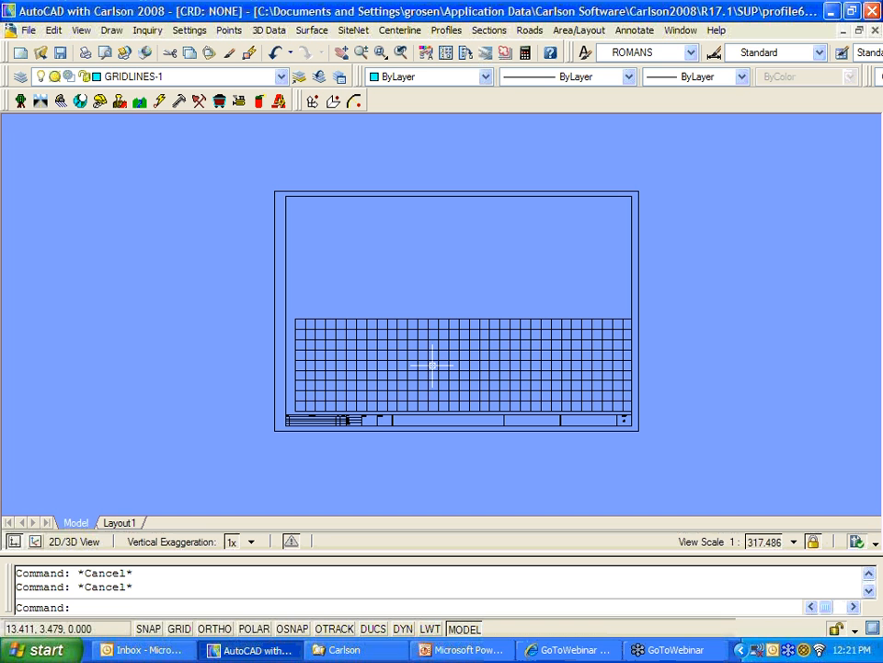
Step: Close profile6.dwg without saving changes
click(32, 35)
click(56, 136)
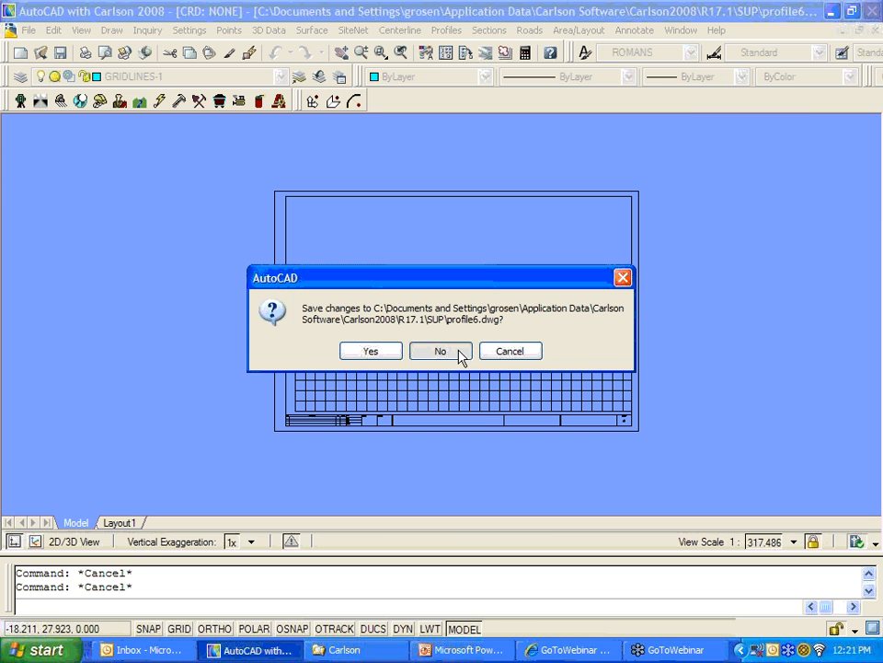
click(441, 351)
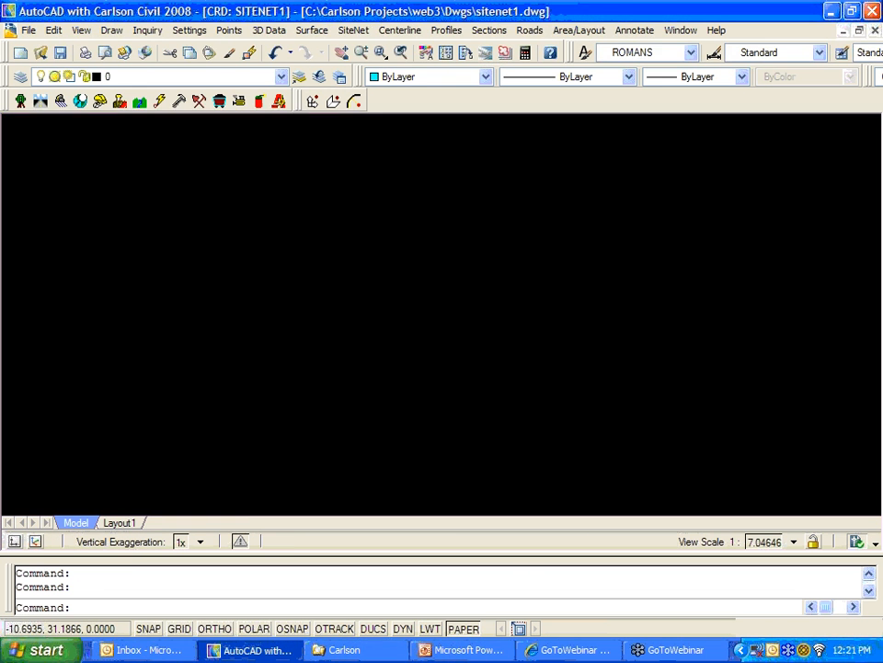
Step: Run Profiles > Draw Profile and accept the profiles chosen to draw
click(447, 31)
click(460, 144)
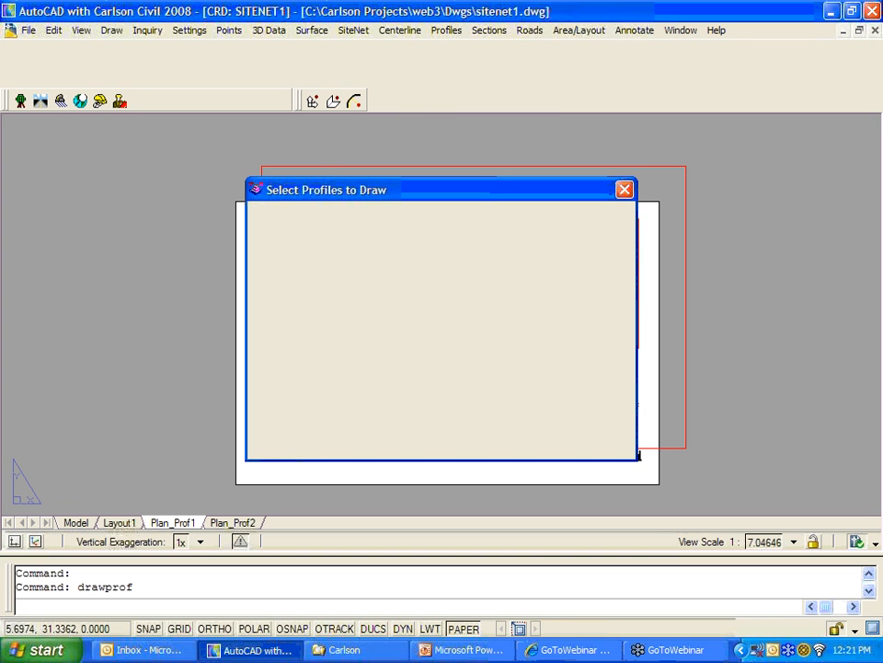
click(290, 448)
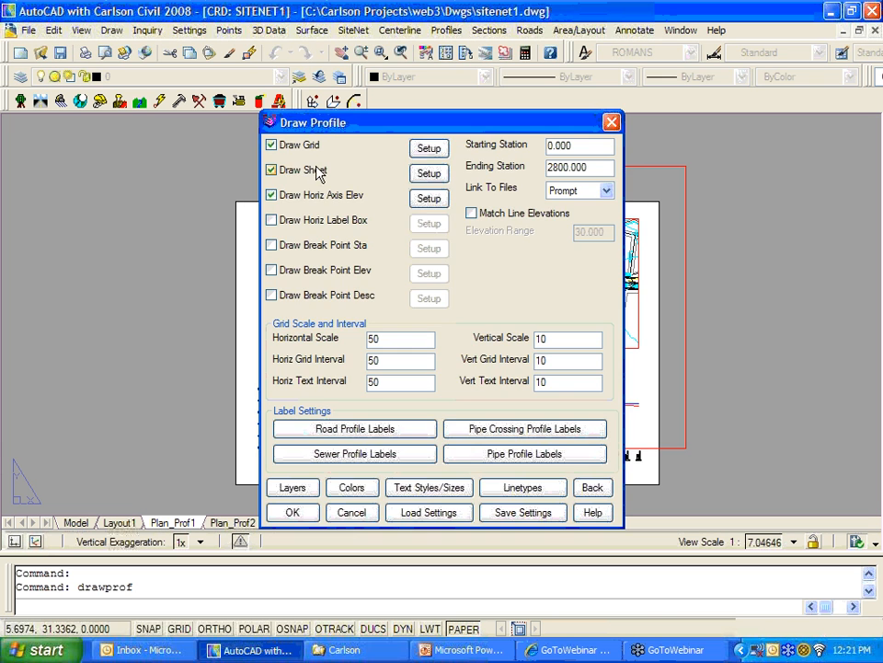
Step: Set the sheet block to profile6.dwg and accept the Sheet Setup
click(429, 171)
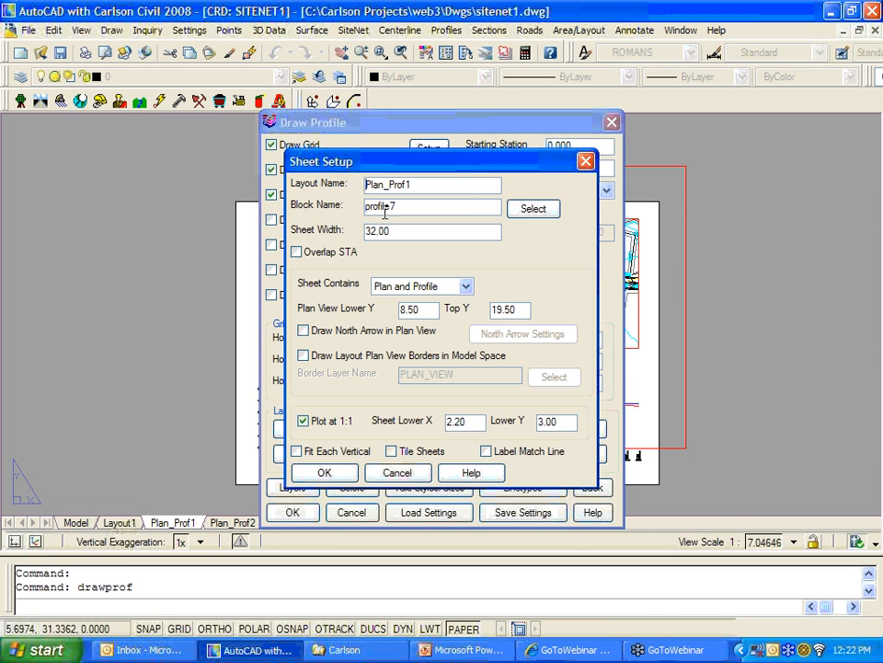
click(532, 209)
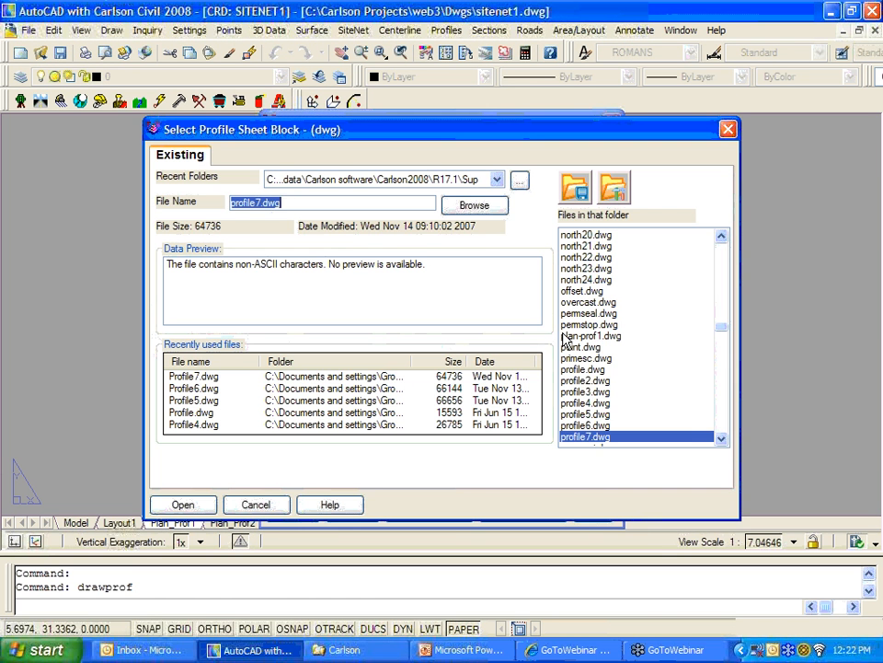
click(602, 423)
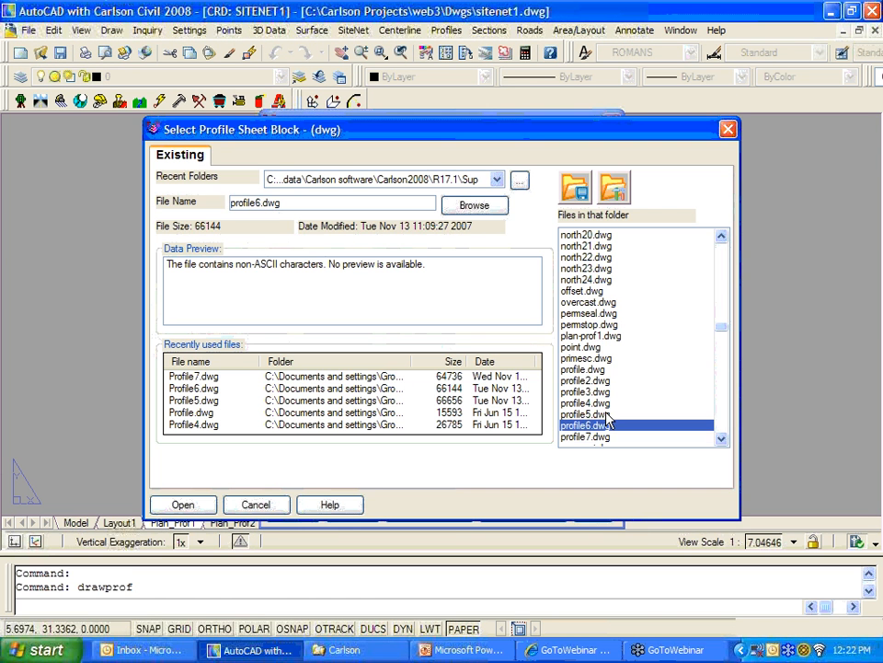
click(204, 505)
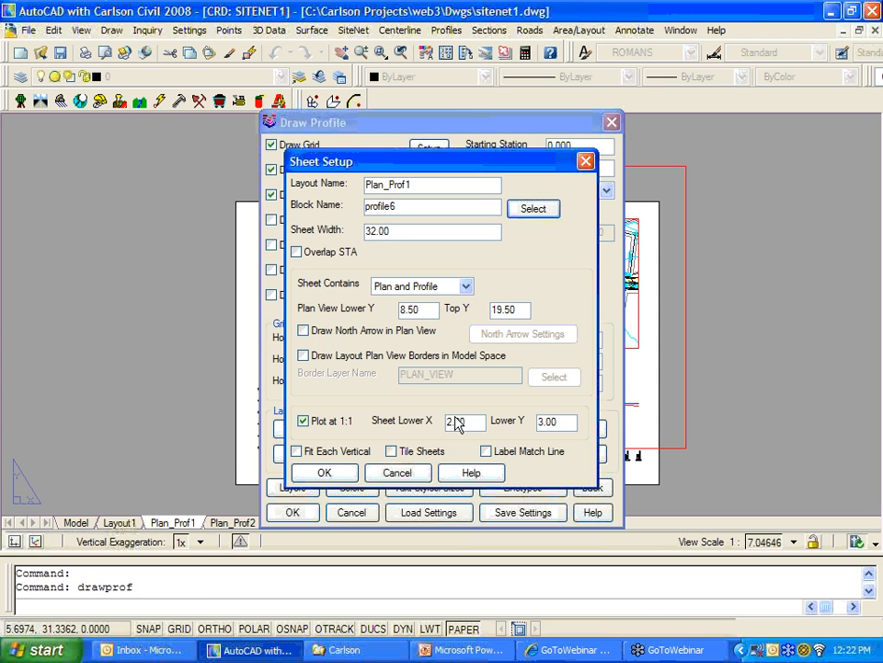
click(344, 473)
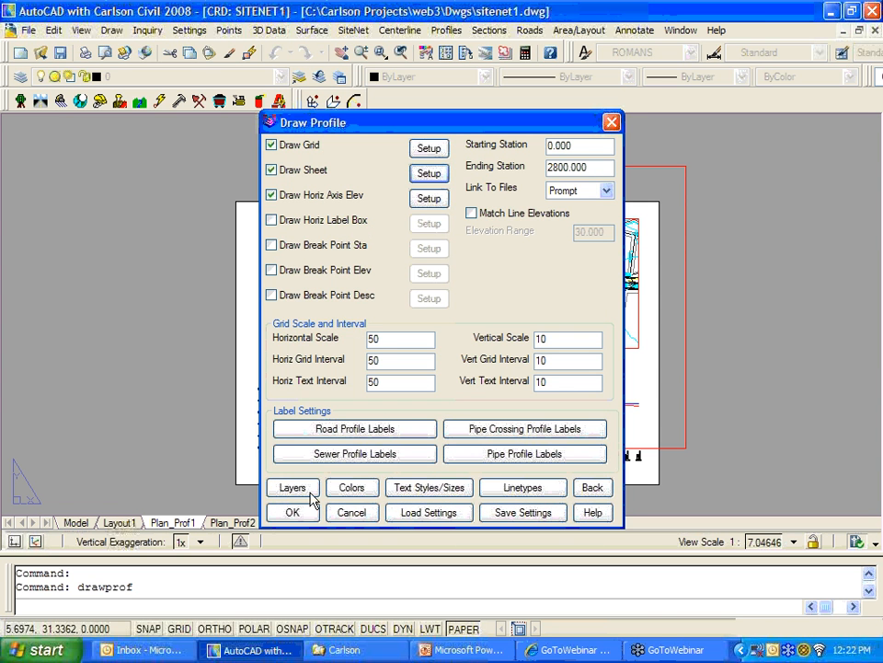
Step: Erase the existing profile, set the grid range to 440–530, then choose the centerline from a file
click(305, 512)
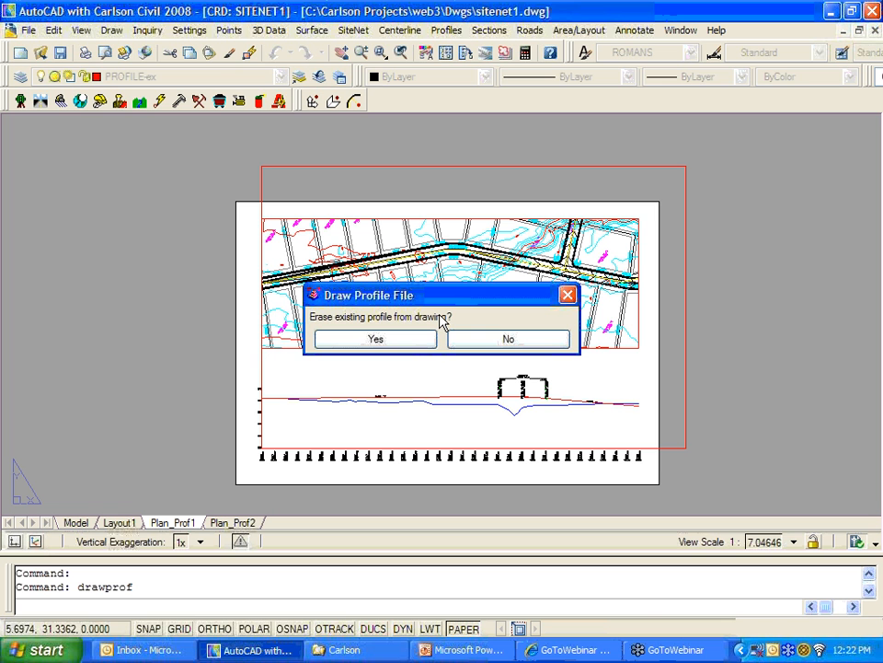
click(419, 340)
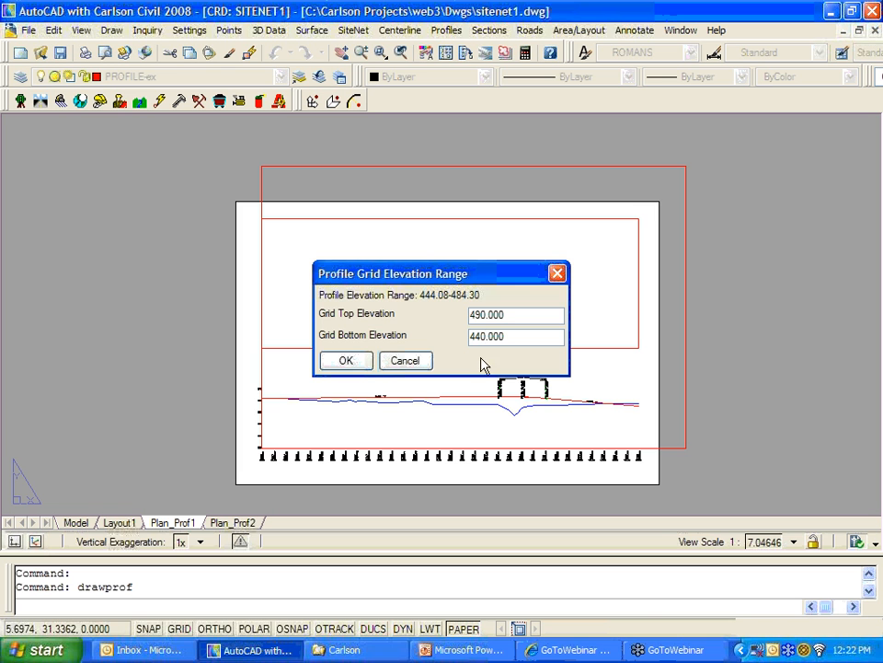
drag(508, 314, 443, 315)
text(530)
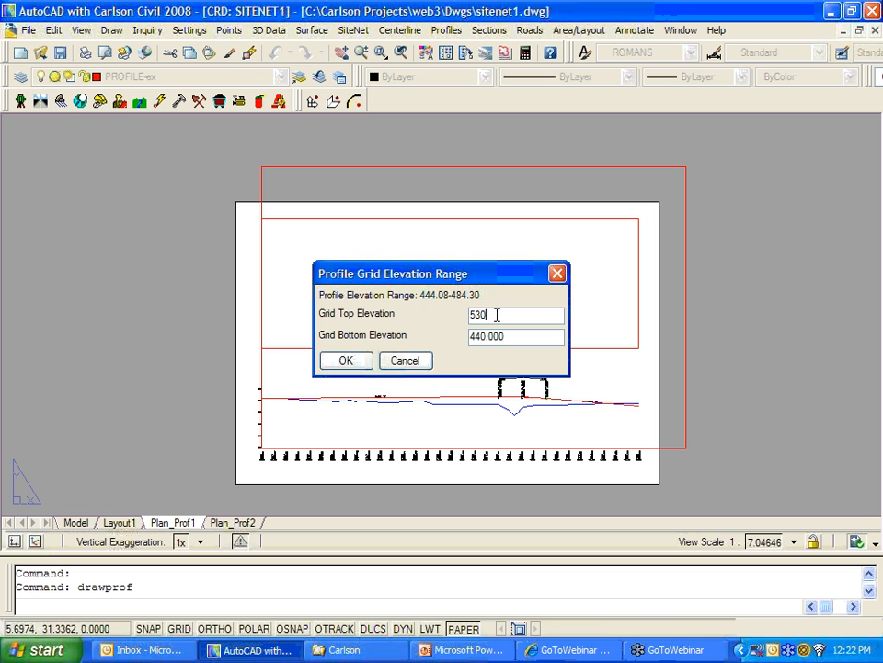
click(346, 360)
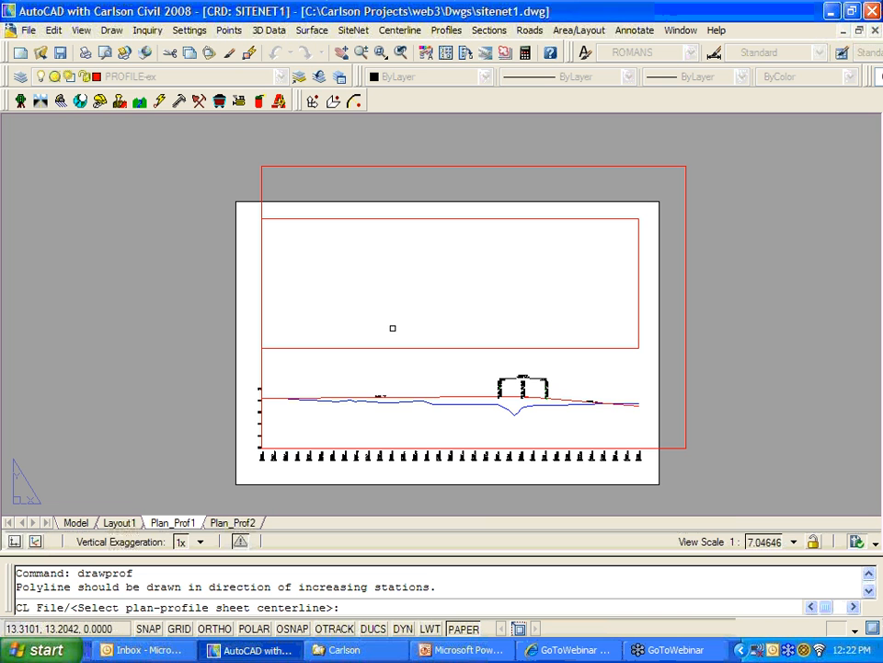
text(c)
key(Return)
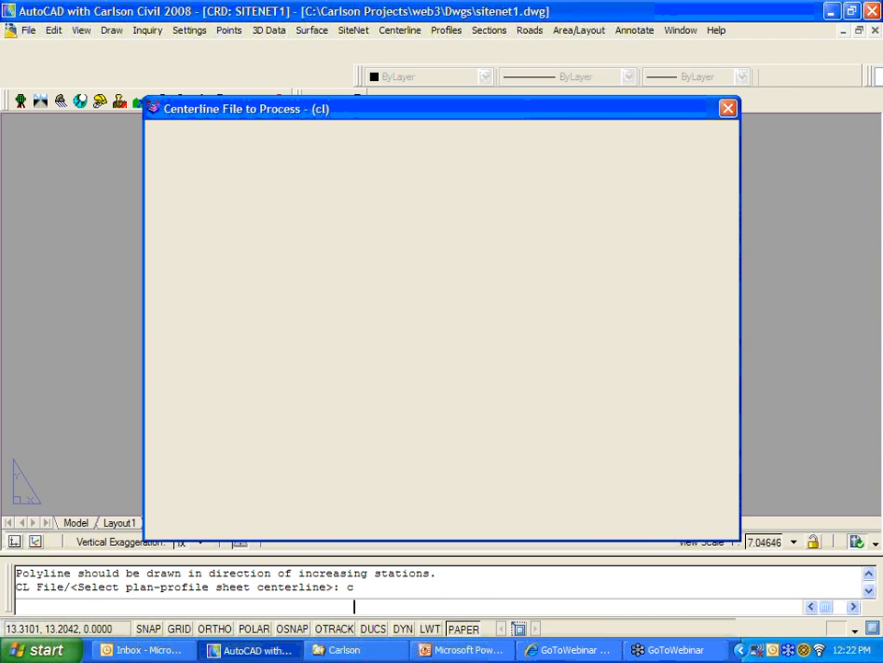
Step: Draw the sheets from the chosen centerline file and check the Plan_Prof1 profile grid
click(183, 526)
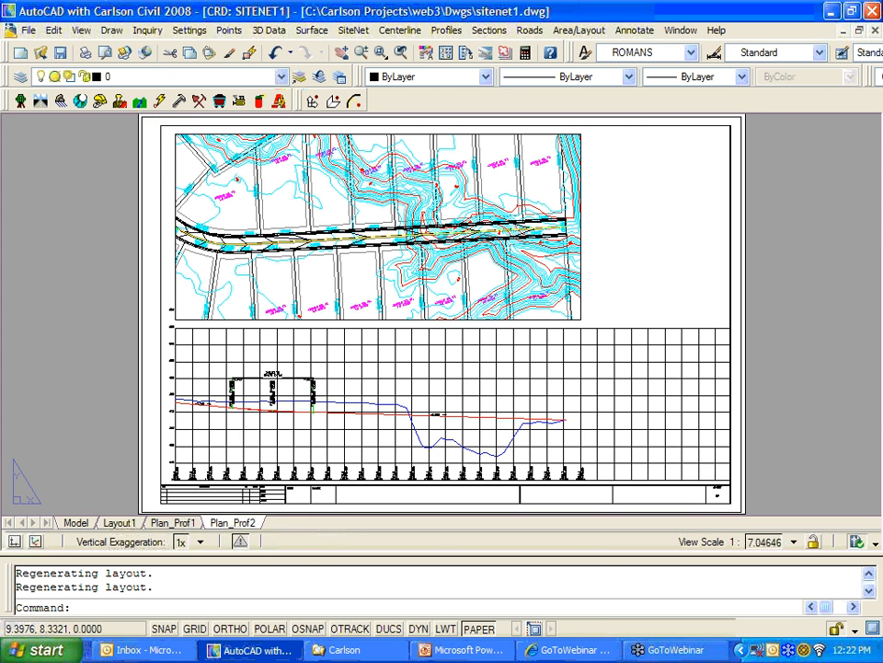
click(173, 523)
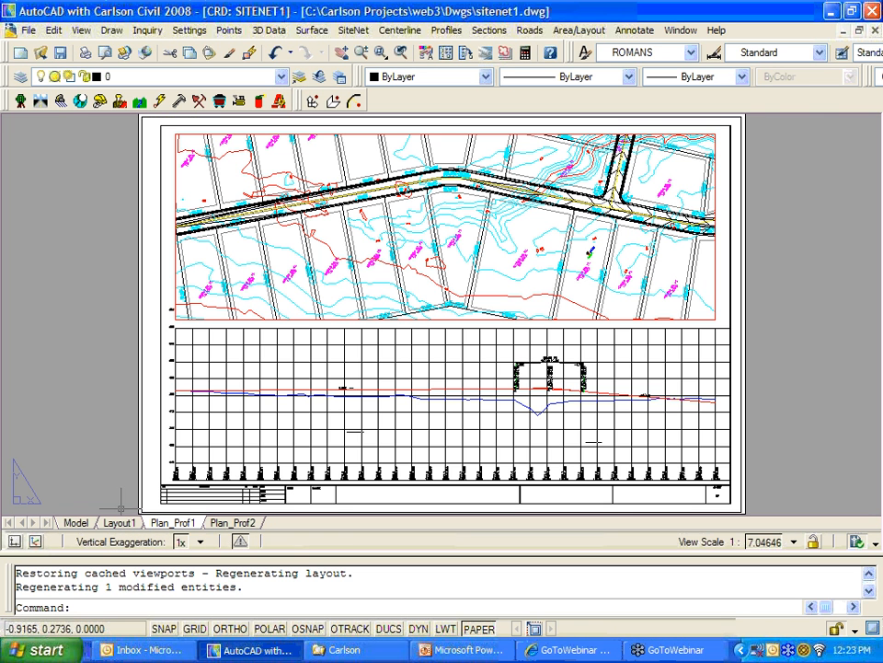
click(159, 487)
scroll(175, 467, up, 8)
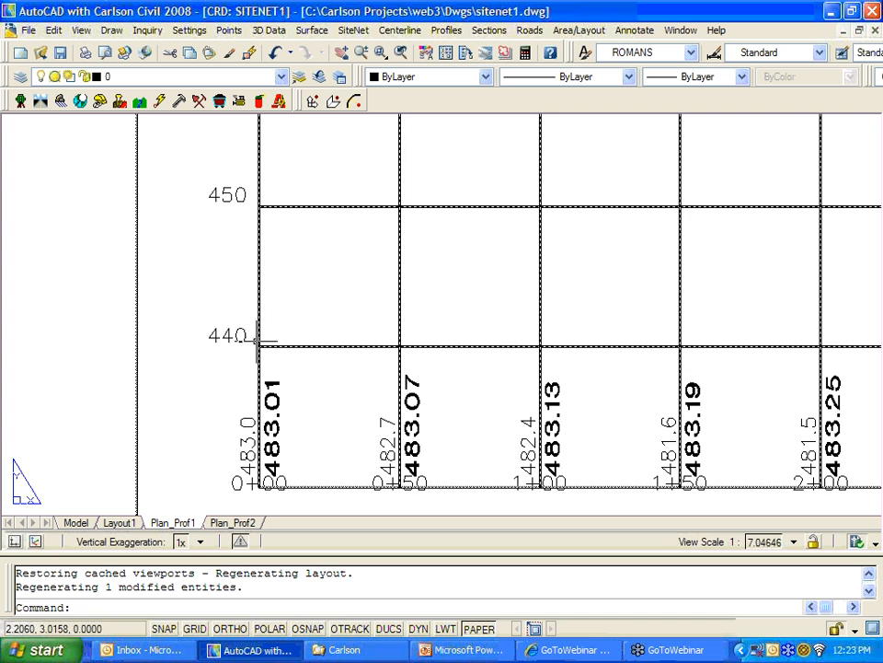
key(Escape)
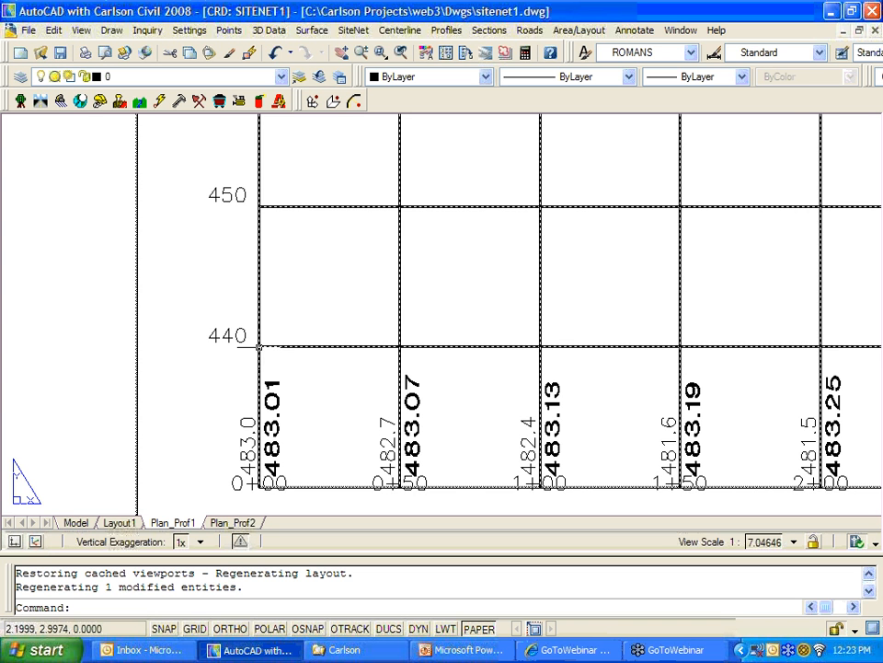
Step: Zoom out around the Plan_Prof1 sheet, then switch to the Plan_Prof2 sheet
scroll(259, 347, down, 2)
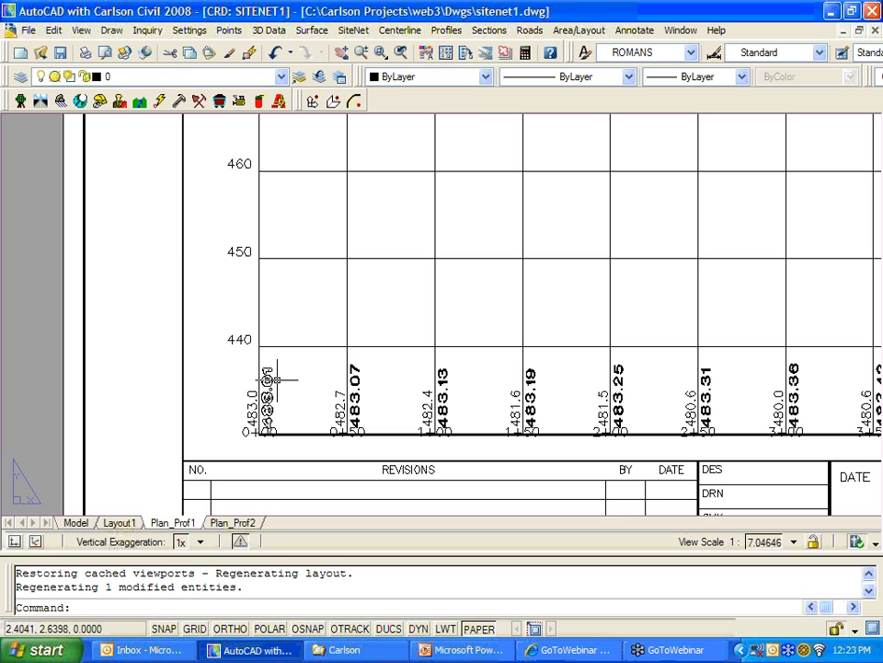
scroll(266, 379, down, 4)
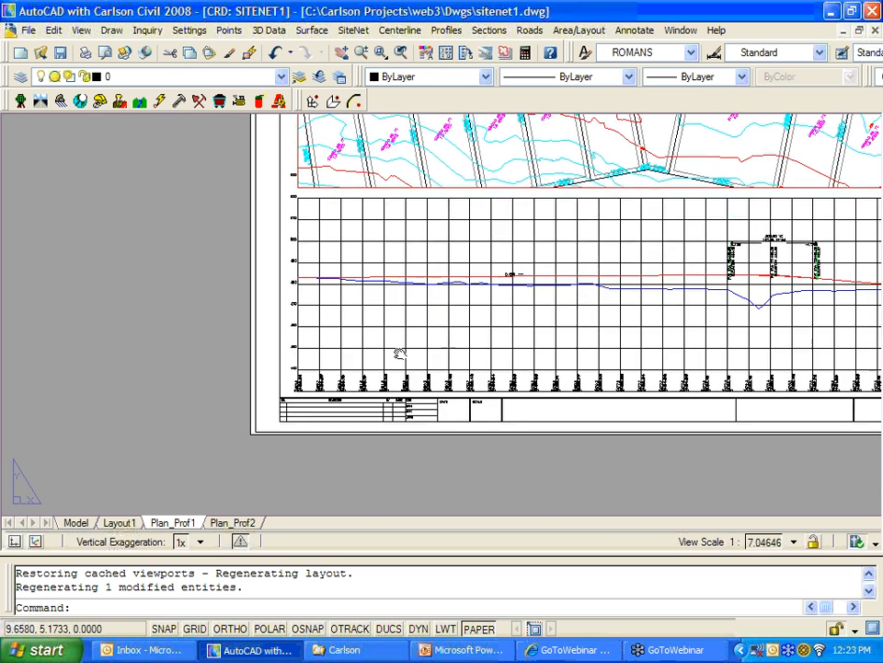
middle_drag(399, 351, 296, 383)
scroll(347, 366, down, 2)
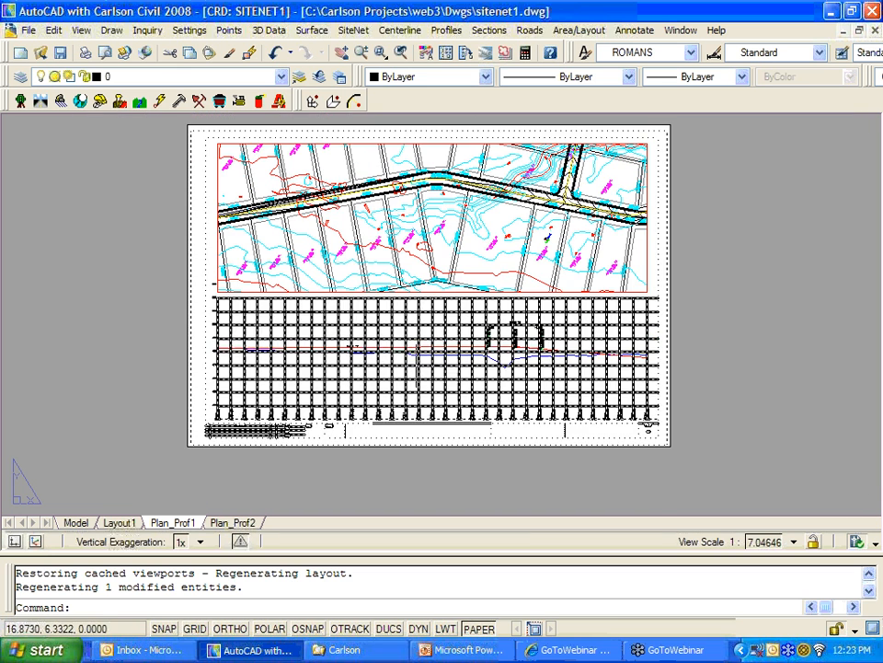
click(241, 522)
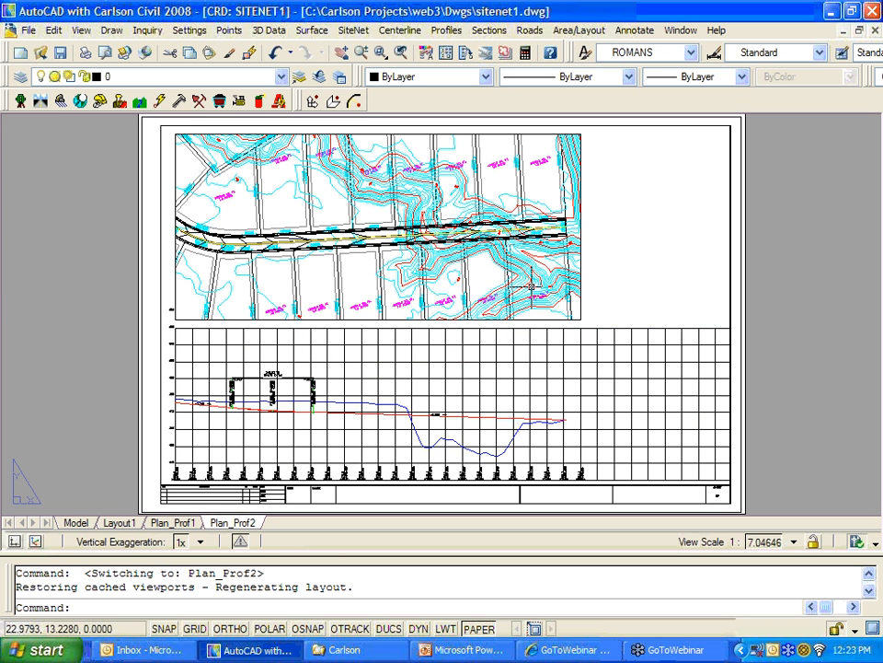
Step: Cancel the command, return to Plan_Prof1 and zoom in on its profile grid
key(Escape)
click(189, 523)
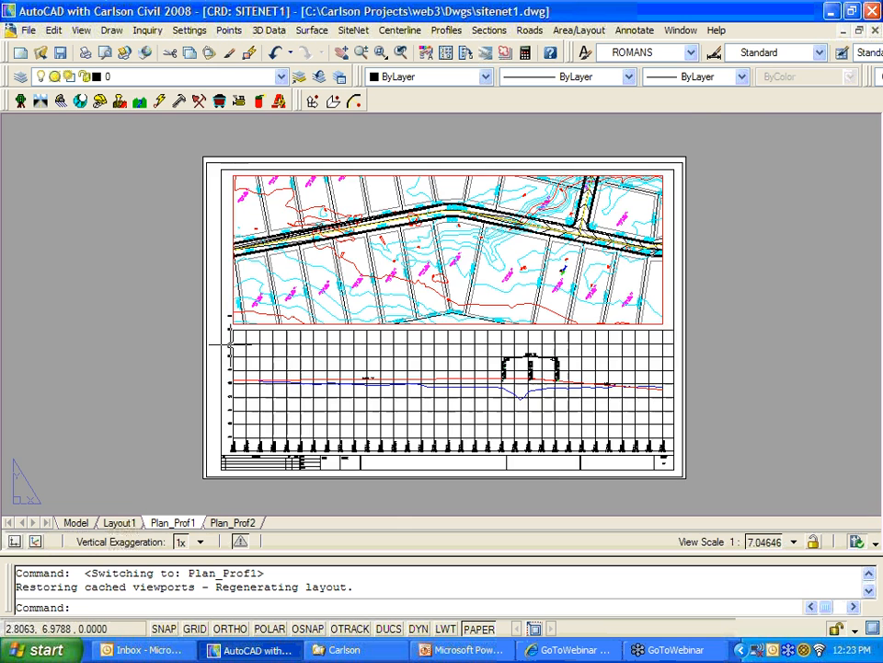
scroll(231, 339, up, 4)
scroll(271, 342, up, 3)
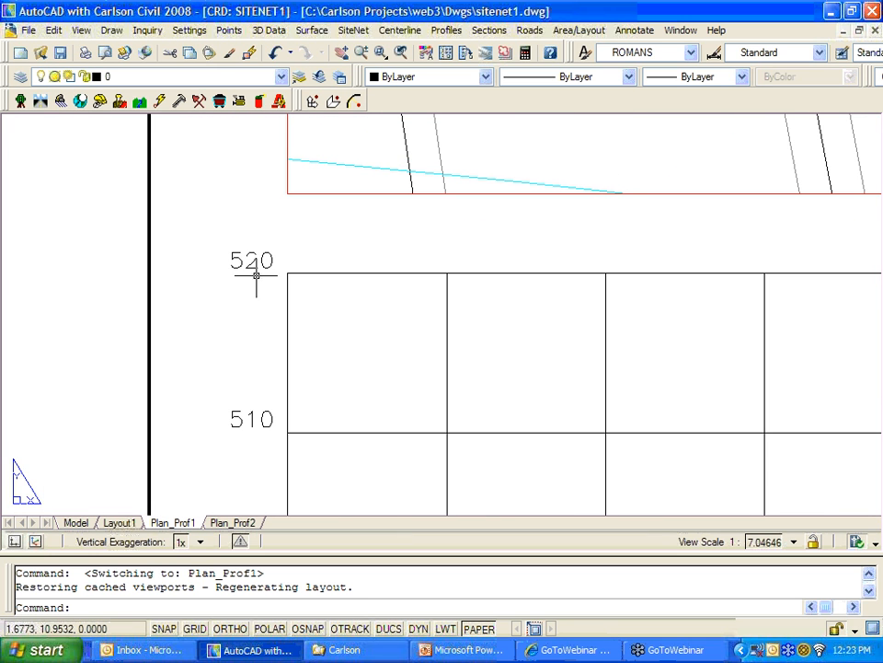
scroll(390, 324, down, 3)
scroll(389, 324, down, 5)
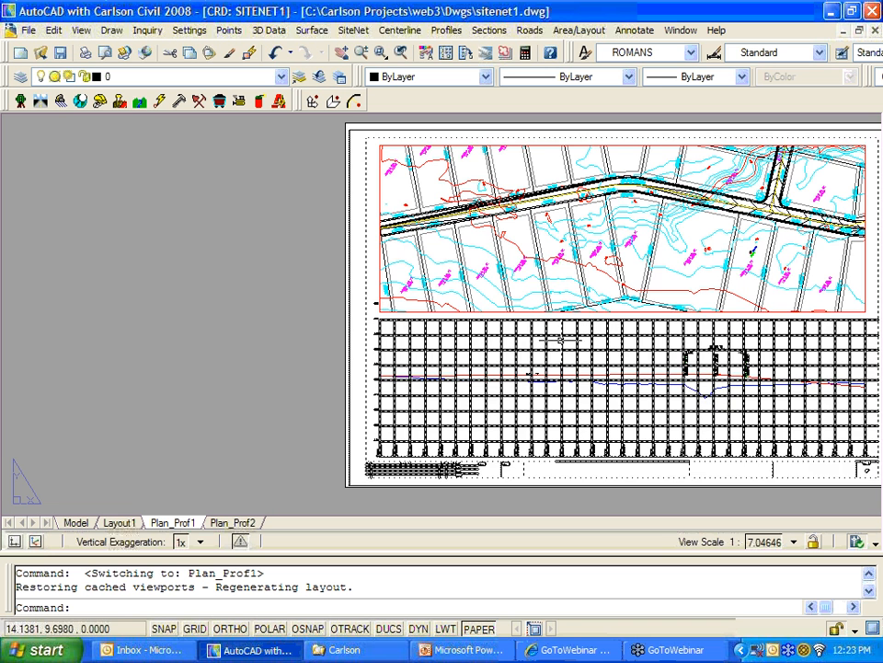
scroll(501, 339, down, 2)
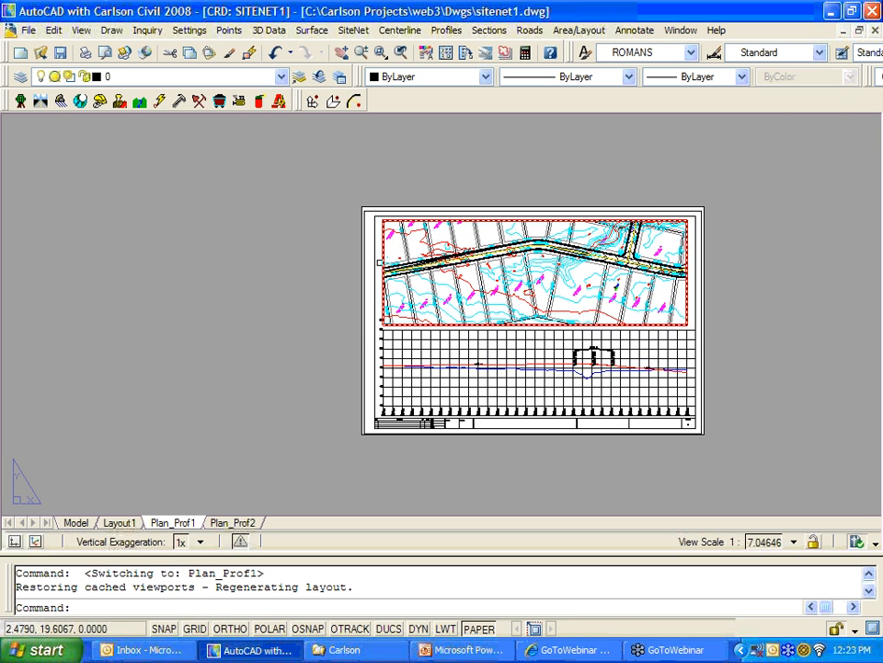
Step: Pan over the grid's top elevation labels, profile lines and station labels, then back to the full sheet
scroll(398, 307, up, 5)
scroll(398, 307, up, 2)
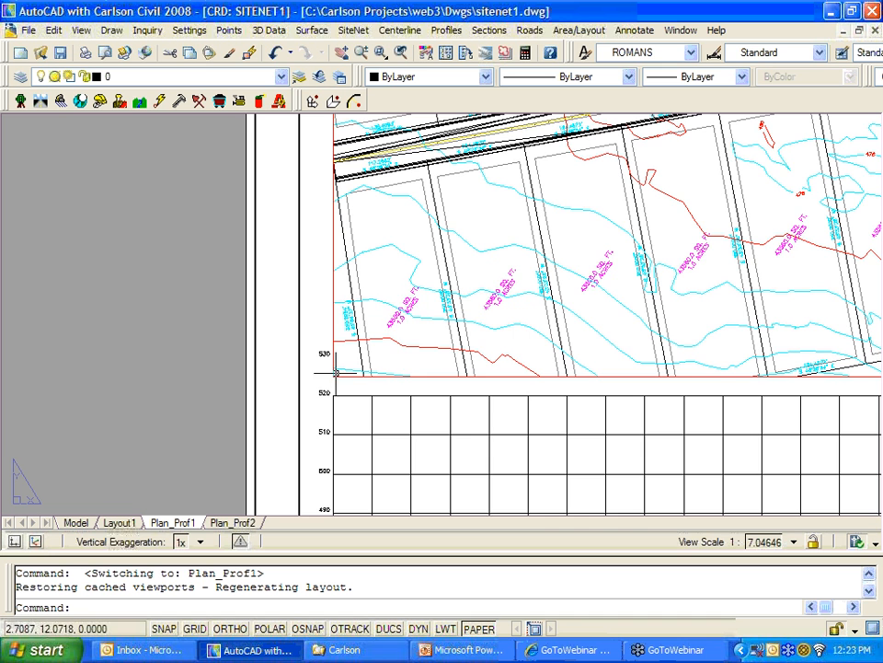
middle_drag(405, 343, 414, 233)
scroll(419, 257, down, 1)
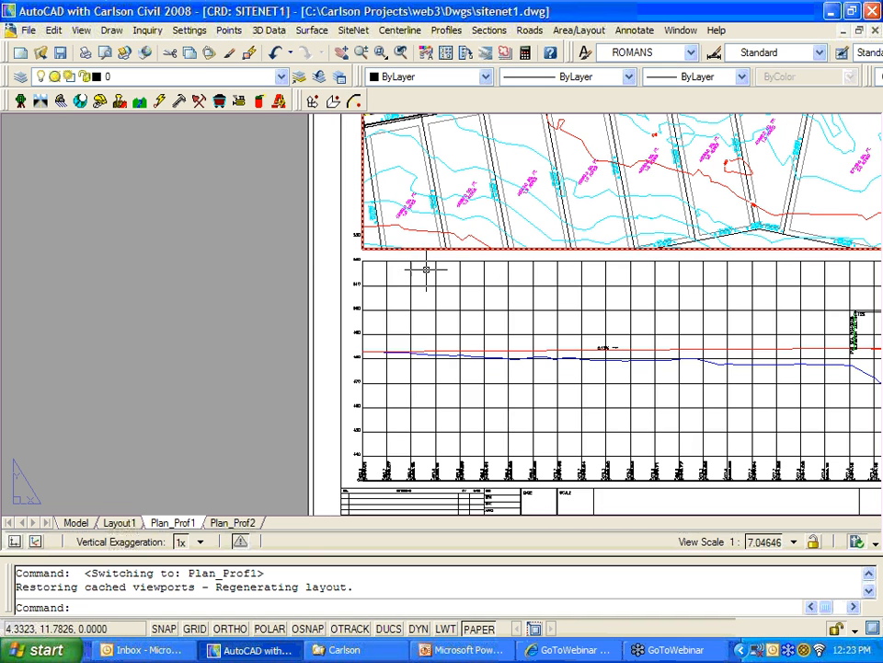
middle_drag(453, 290, 428, 292)
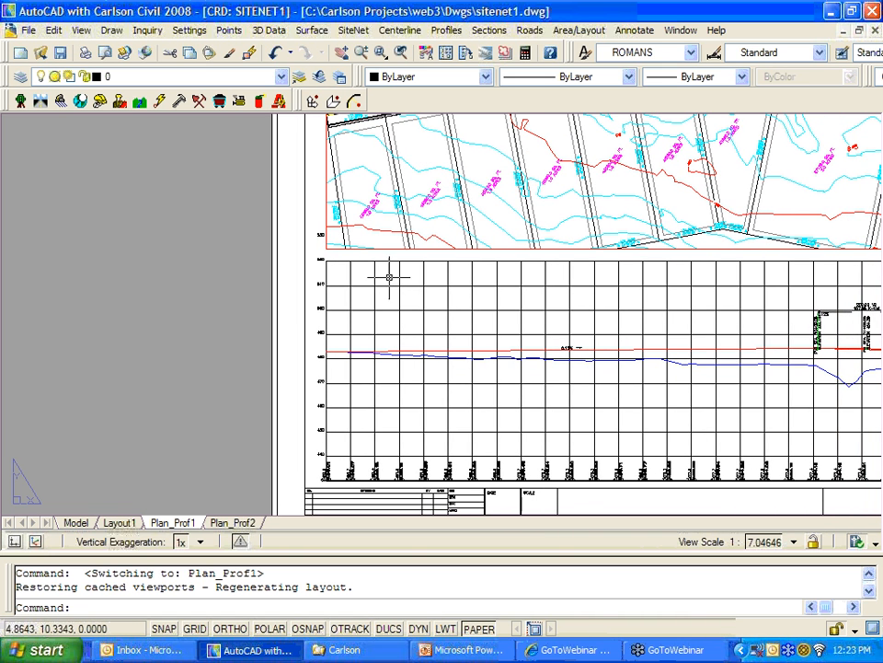
scroll(369, 160, down, 1)
middle_drag(386, 196, 391, 296)
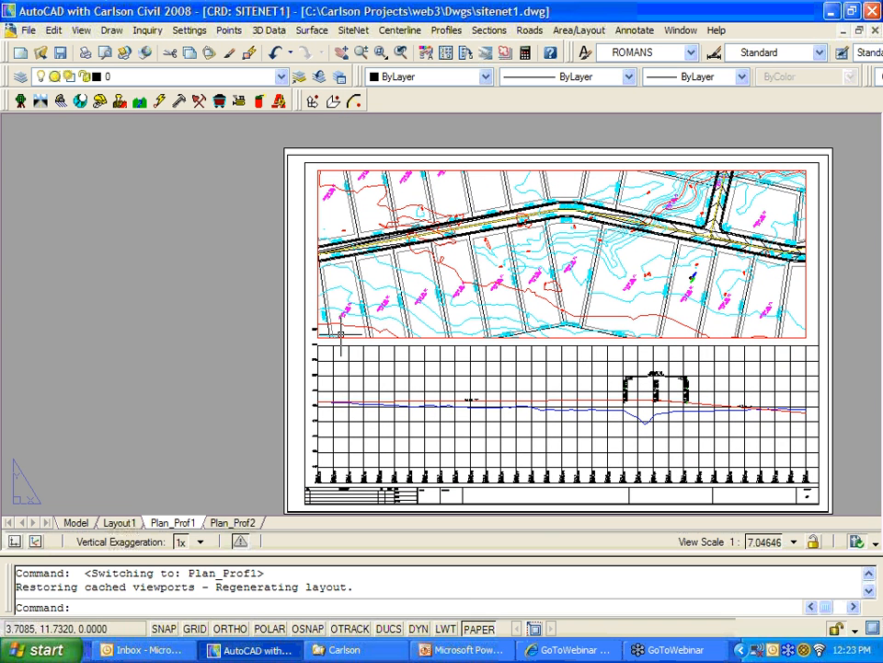
Step: Start Draw Profile with both profiles and set the plan view lower Y to 9.00
click(449, 30)
click(442, 144)
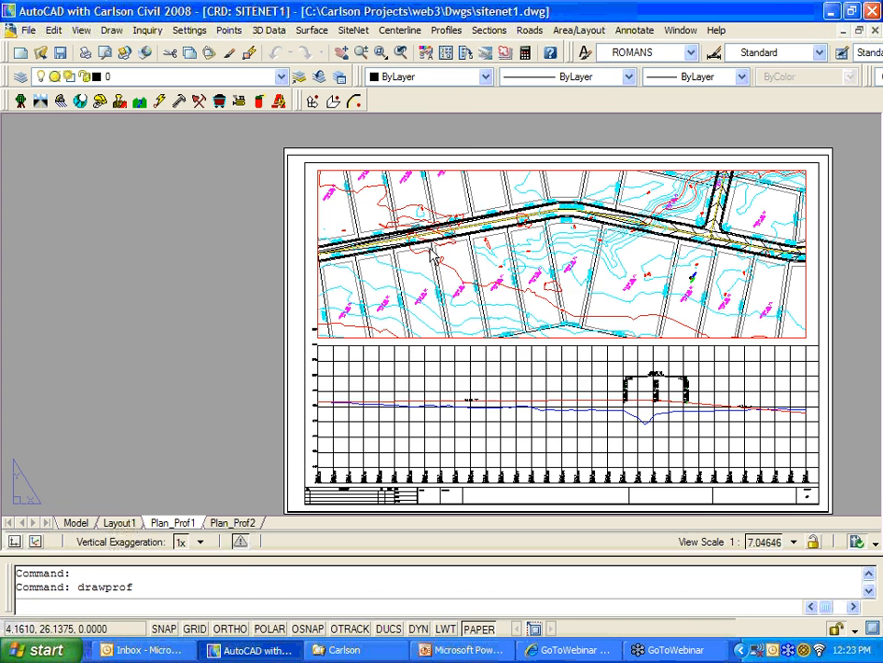
key(Return)
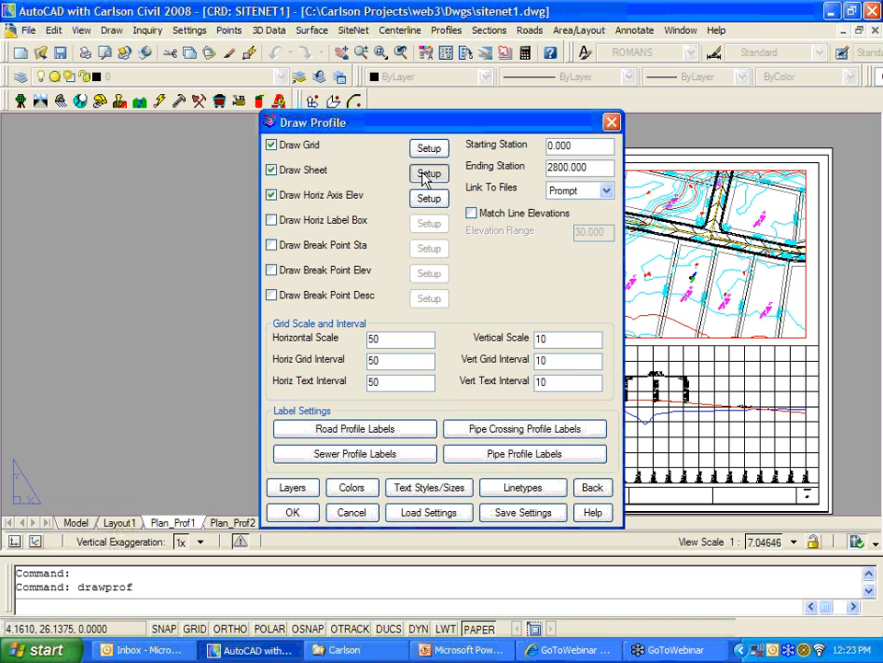
click(429, 173)
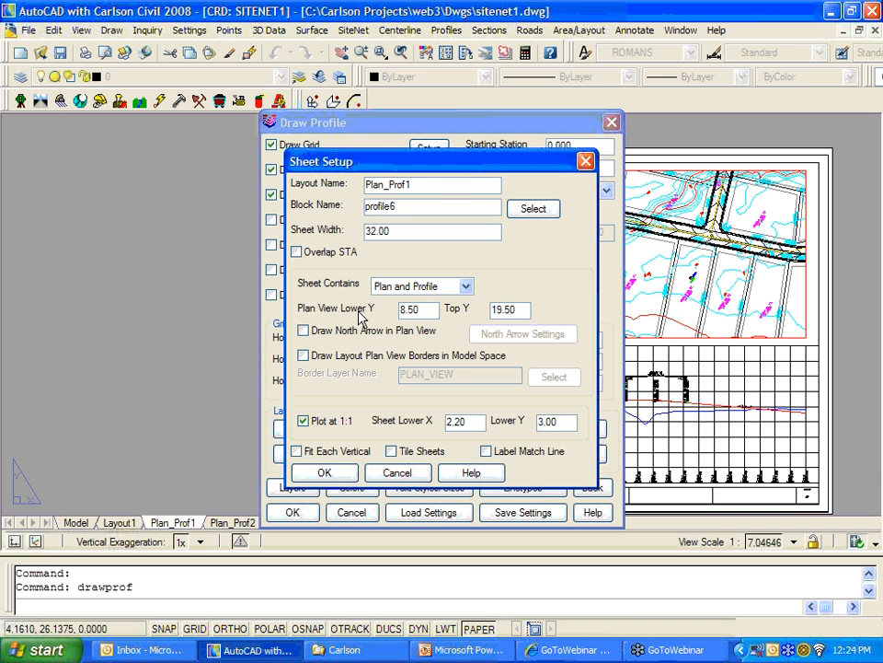
double_click(422, 308)
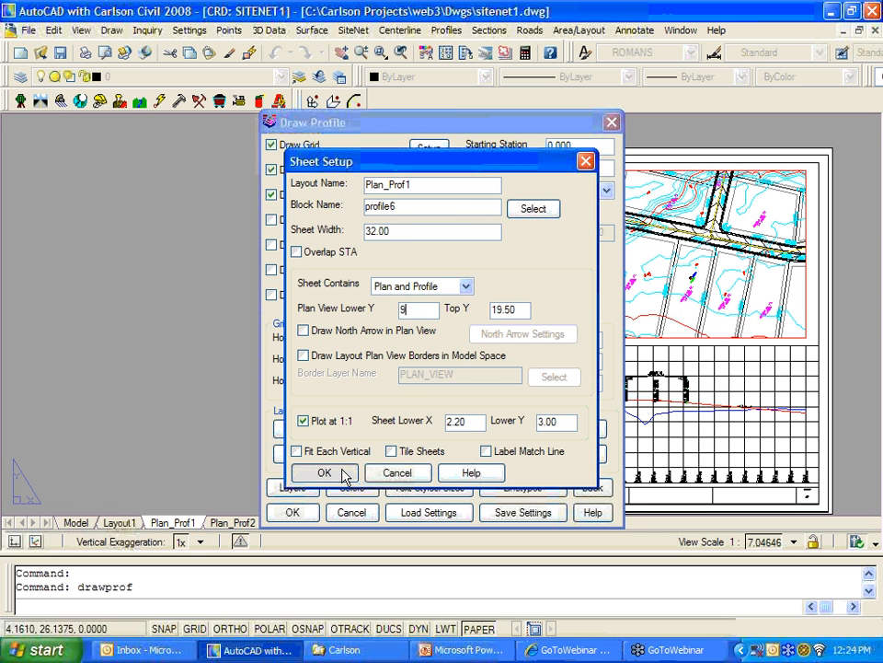
click(346, 472)
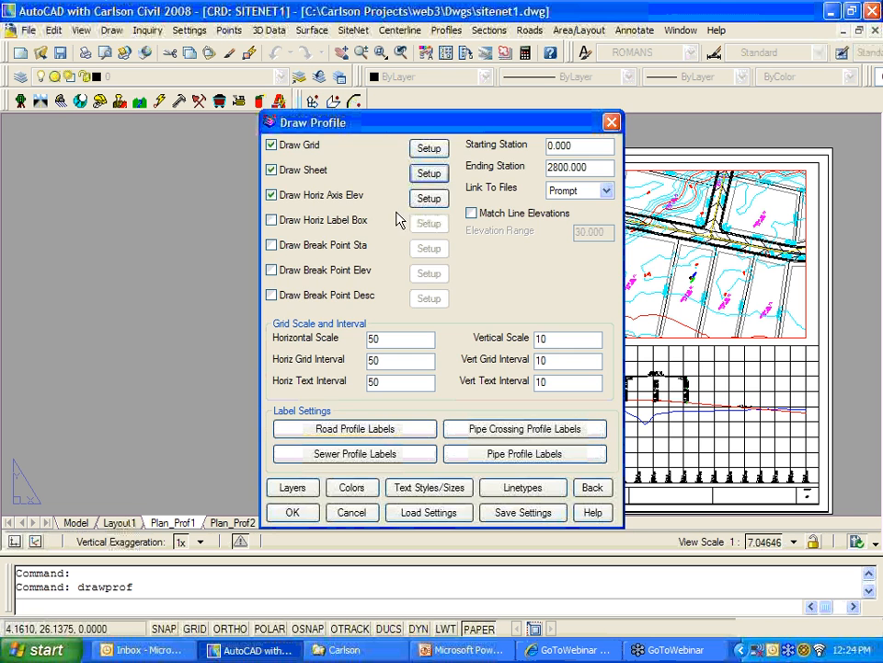
Step: Set the sheet lower Y to 3.2 and confirm the profile drawing settings
click(423, 174)
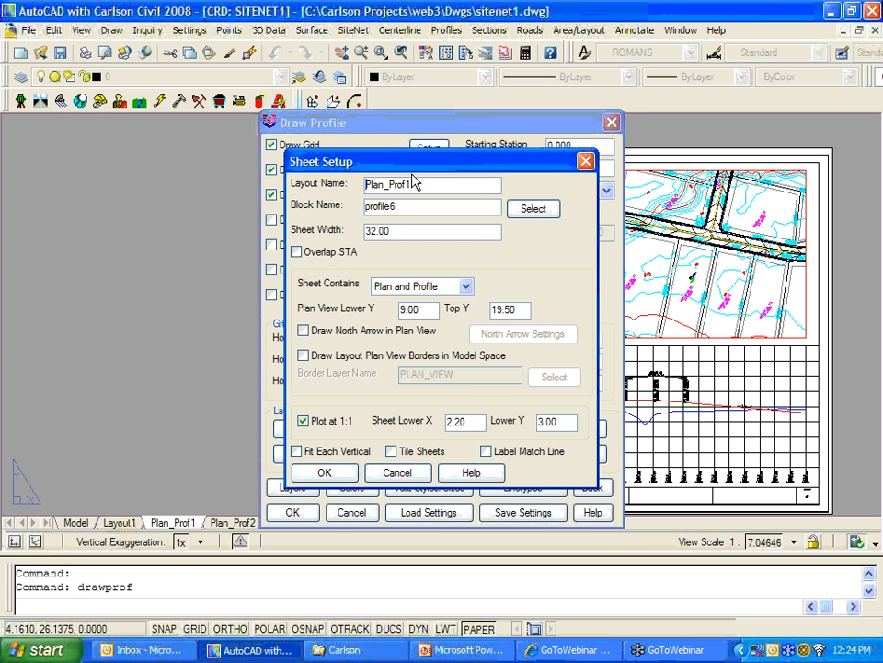
double_click(535, 421)
text(3)
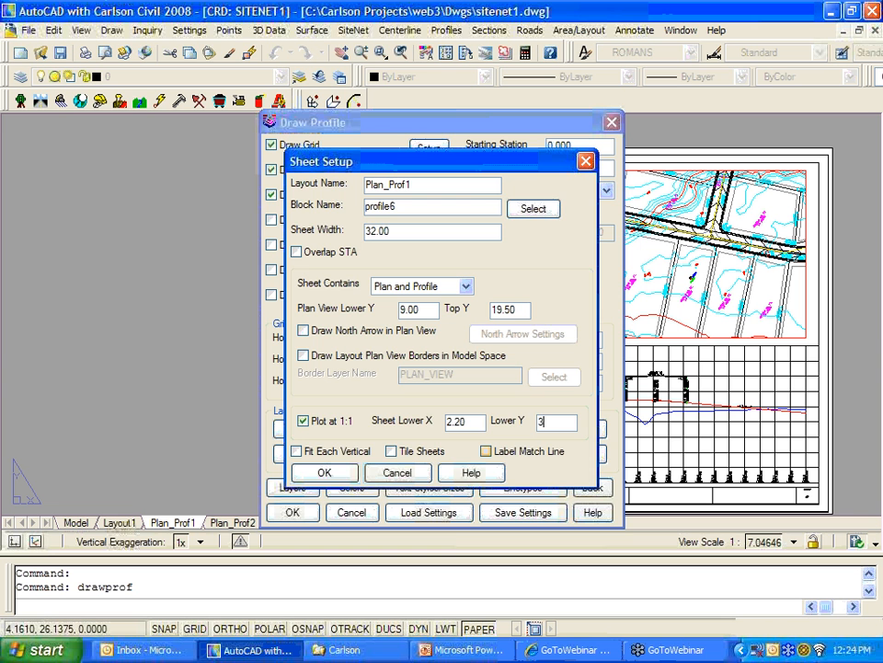
text(.2)
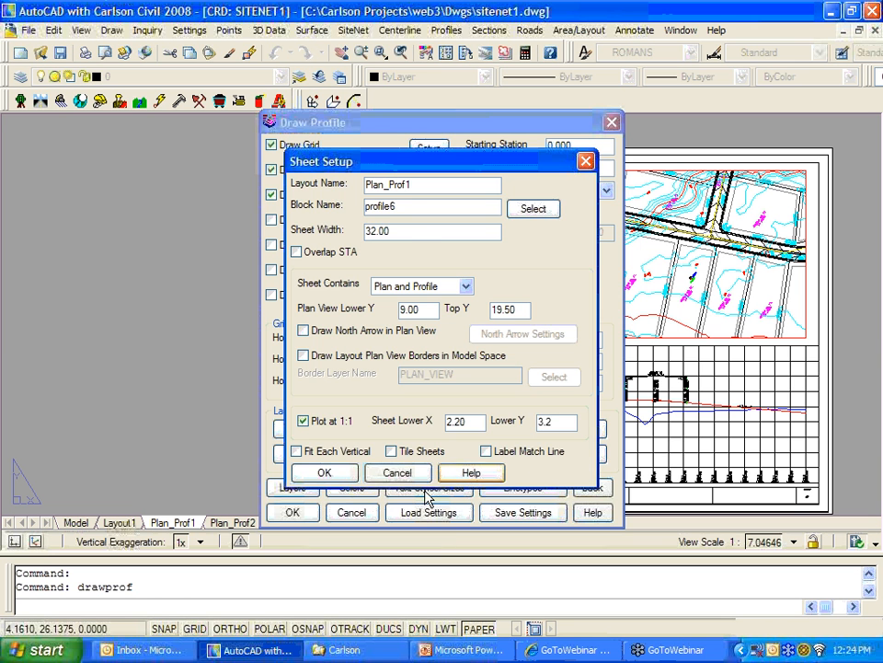
click(324, 473)
click(292, 512)
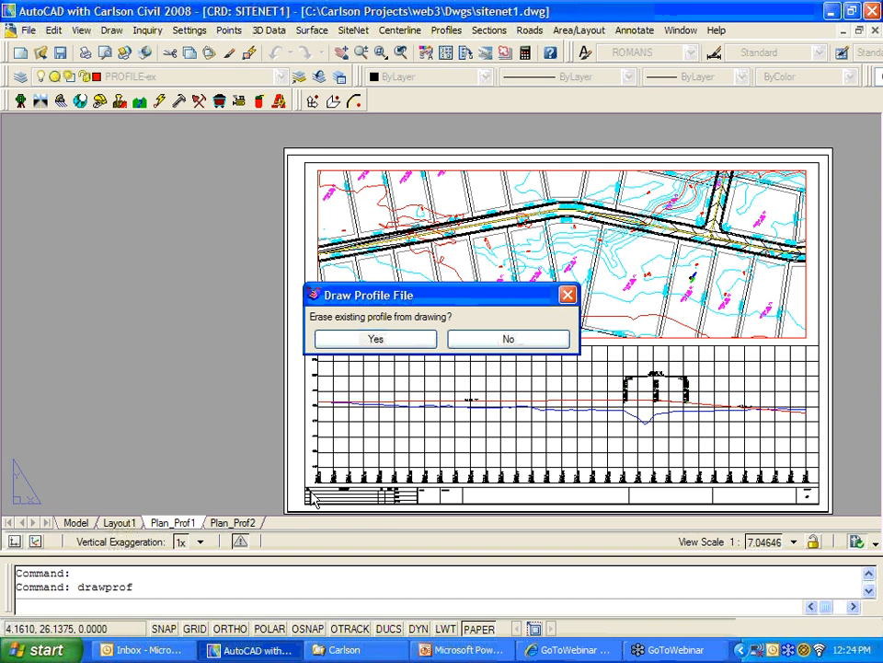
Step: Erase the existing profile and set the grid top elevation to 520
click(375, 340)
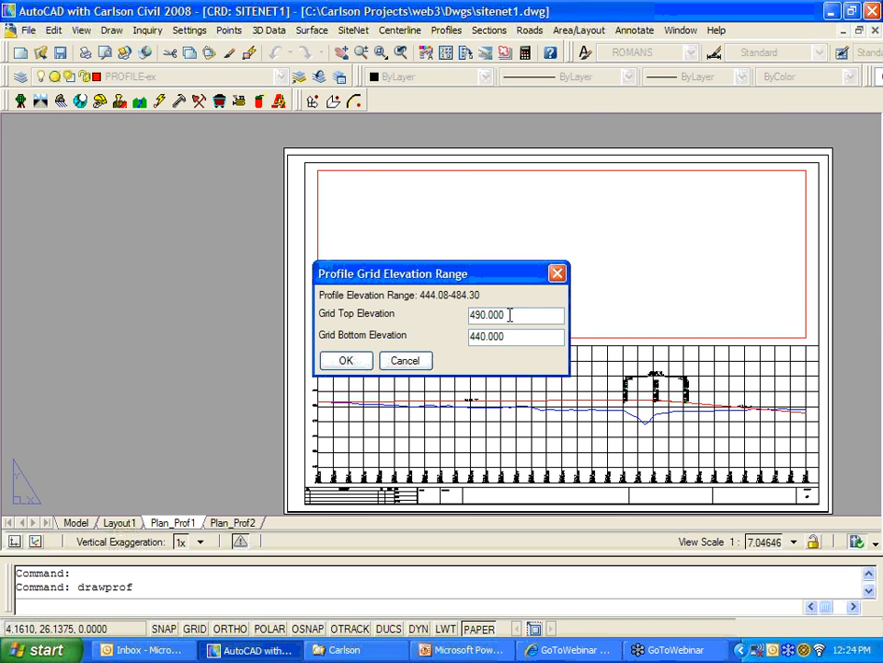
drag(510, 315, 458, 329)
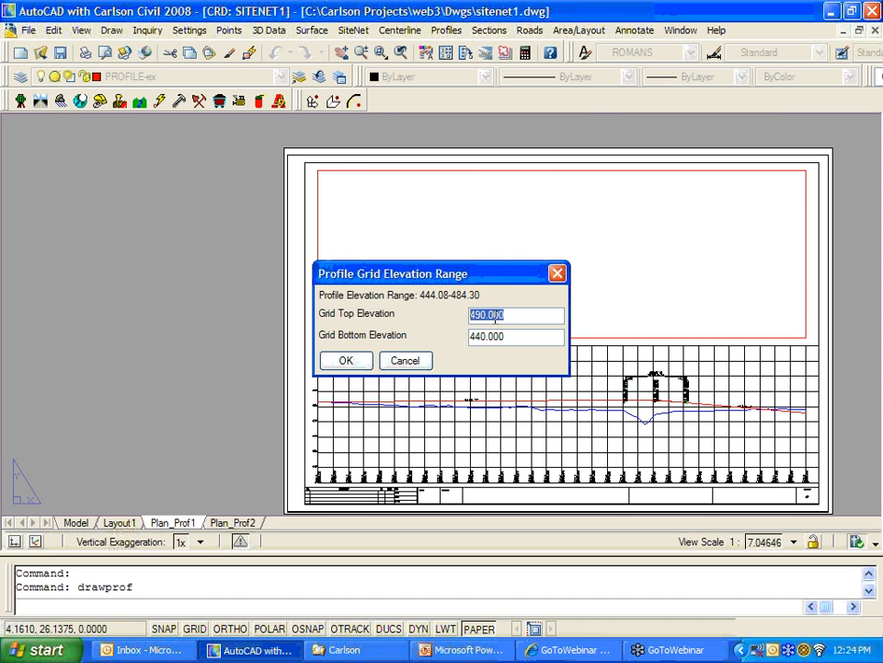
text(520)
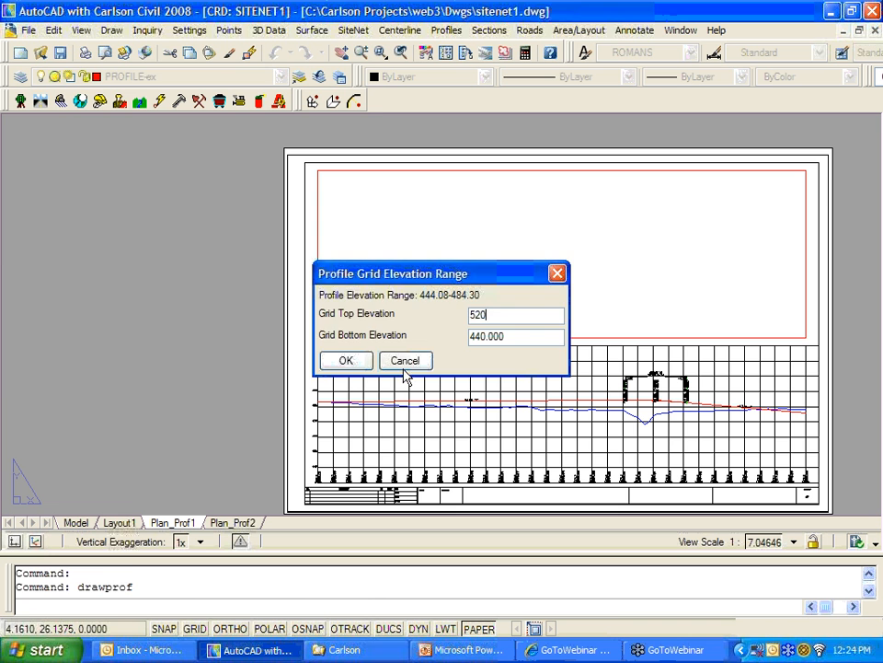
click(346, 360)
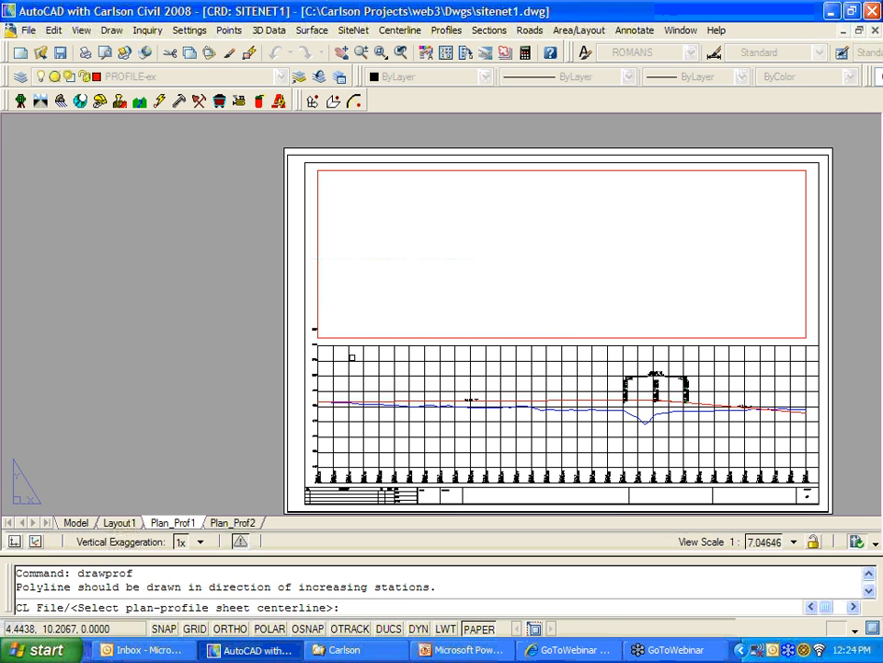
Step: Pick Russ.cl from the centerline file chooser to draw the sheets
text(cv)
key(Return)
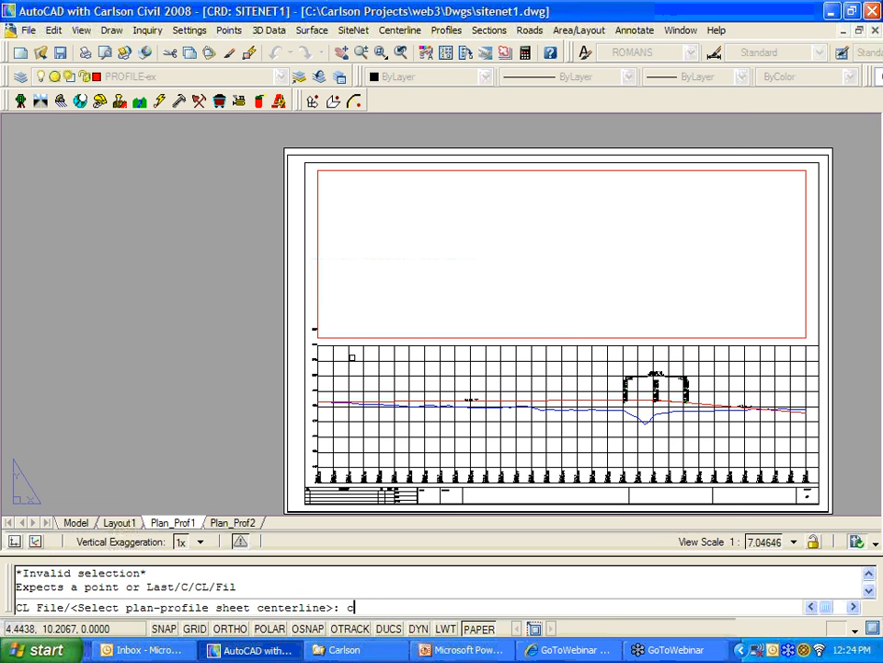
key(Return)
click(576, 271)
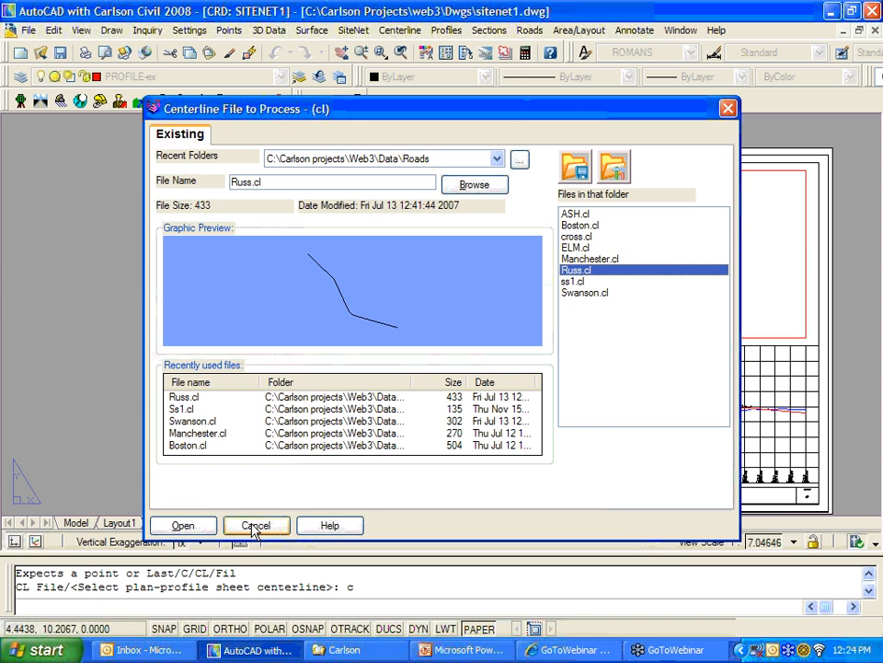
click(197, 525)
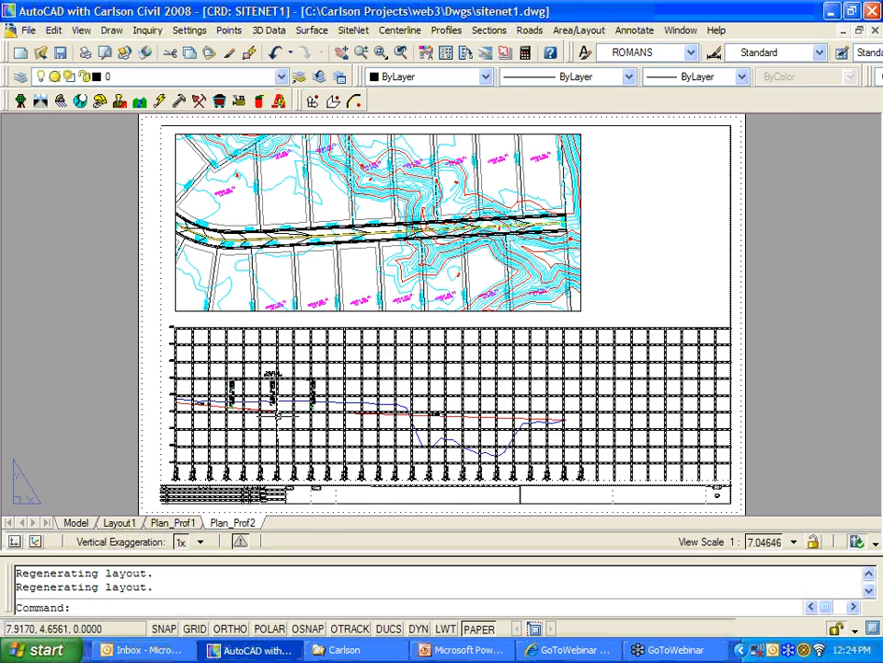
Step: Pan and zoom around the redrawn Plan_Prof2 sheet, briefly selecting the plan viewport
middle_drag(635, 283, 377, 328)
scroll(330, 332, up, 3)
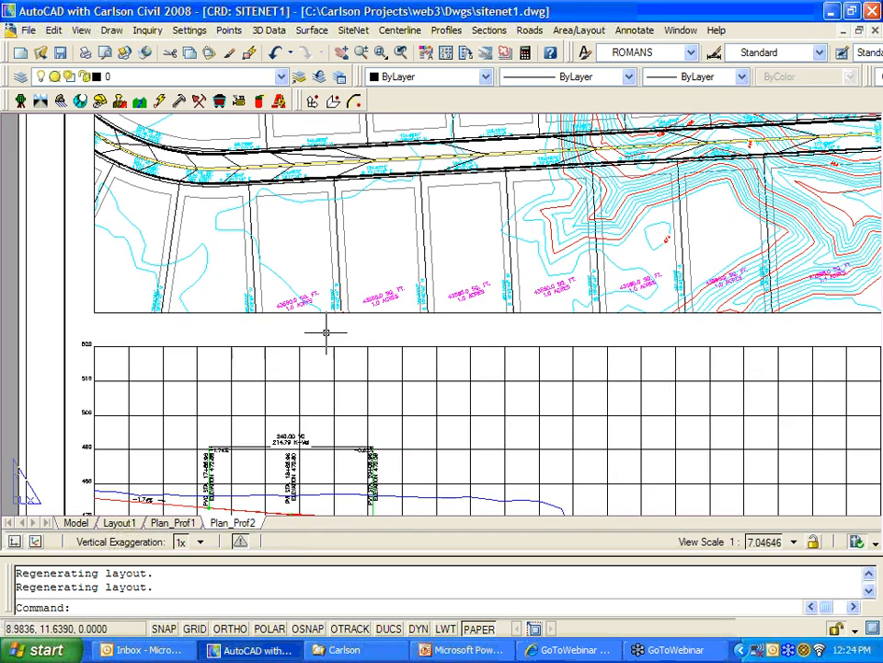
scroll(326, 332, up, 2)
scroll(326, 321, down, 3)
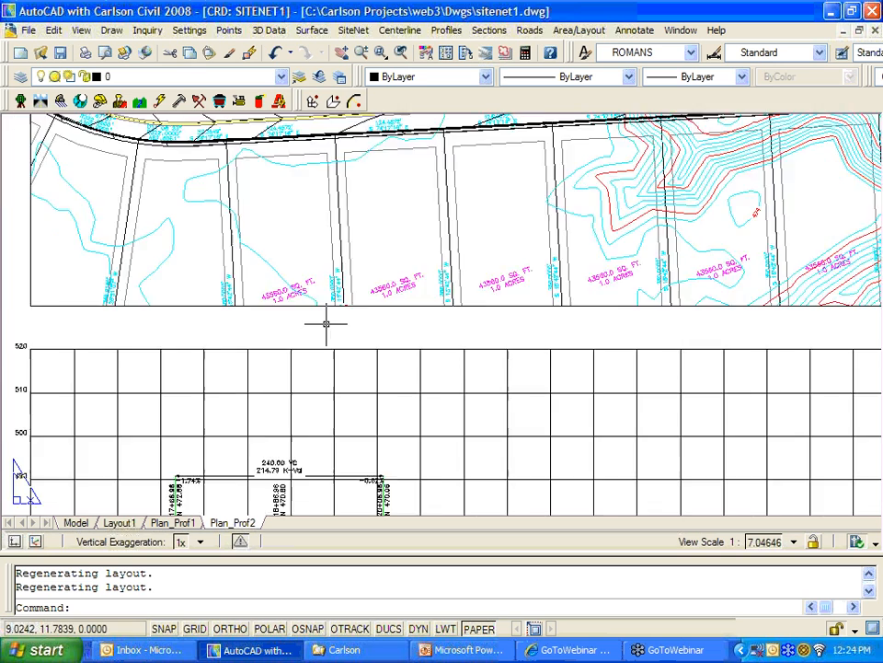
scroll(124, 333, up, 4)
scroll(246, 339, down, 3)
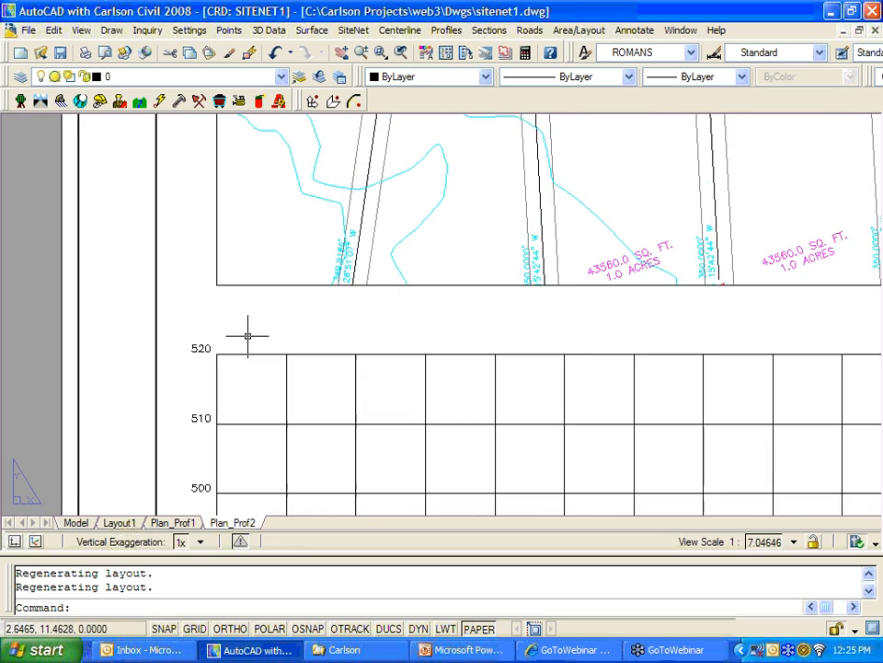
scroll(247, 337, down, 4)
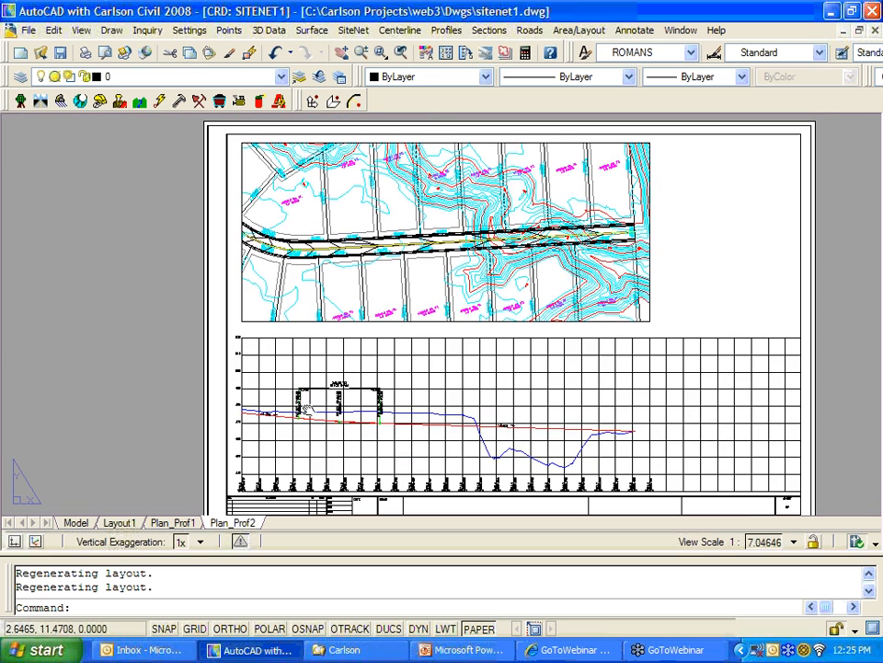
middle_drag(307, 411, 284, 381)
scroll(207, 251, down, 1)
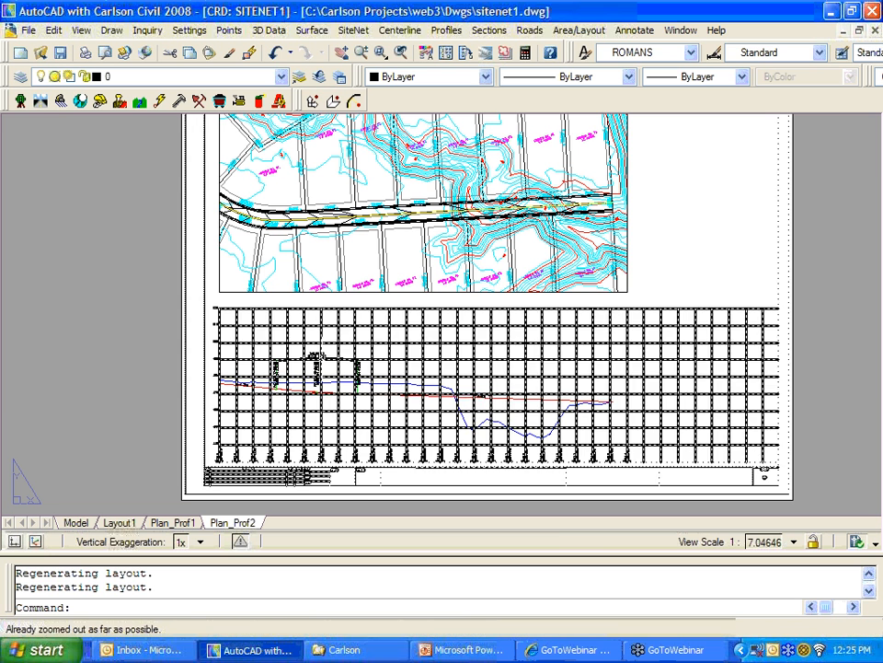
click(212, 250)
scroll(209, 249, down, 1)
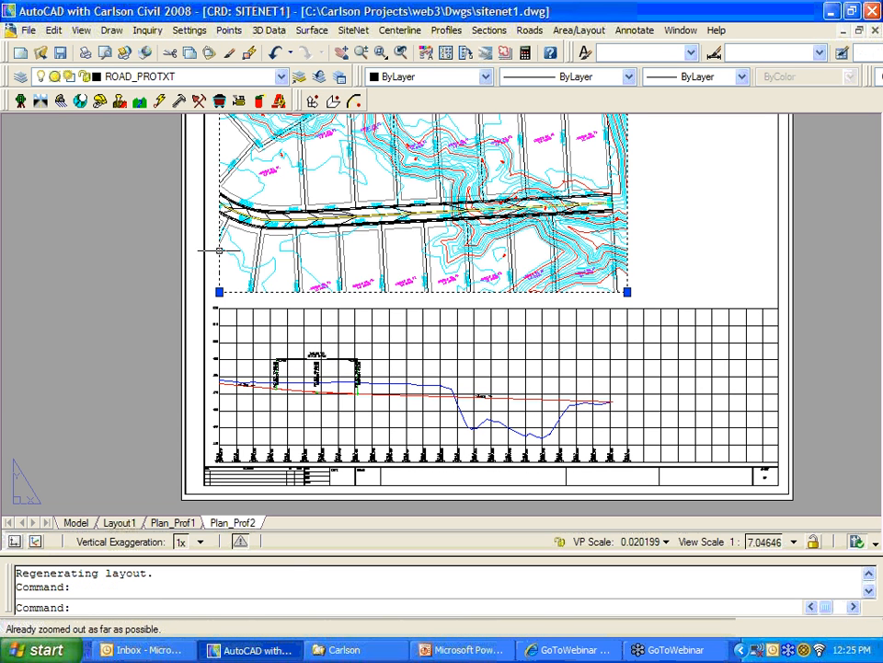
click(209, 249)
key(Escape)
key(Escape)
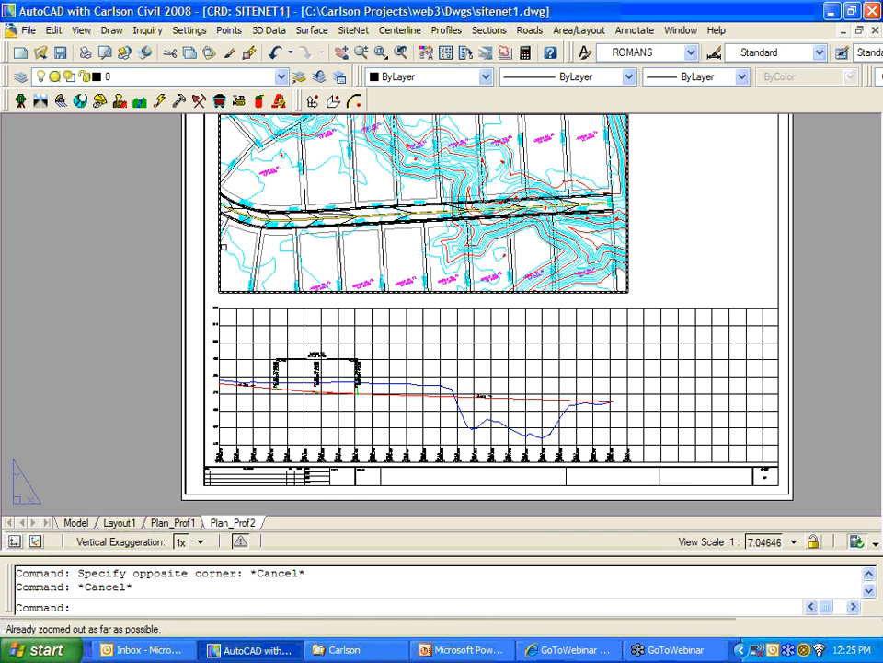
click(650, 250)
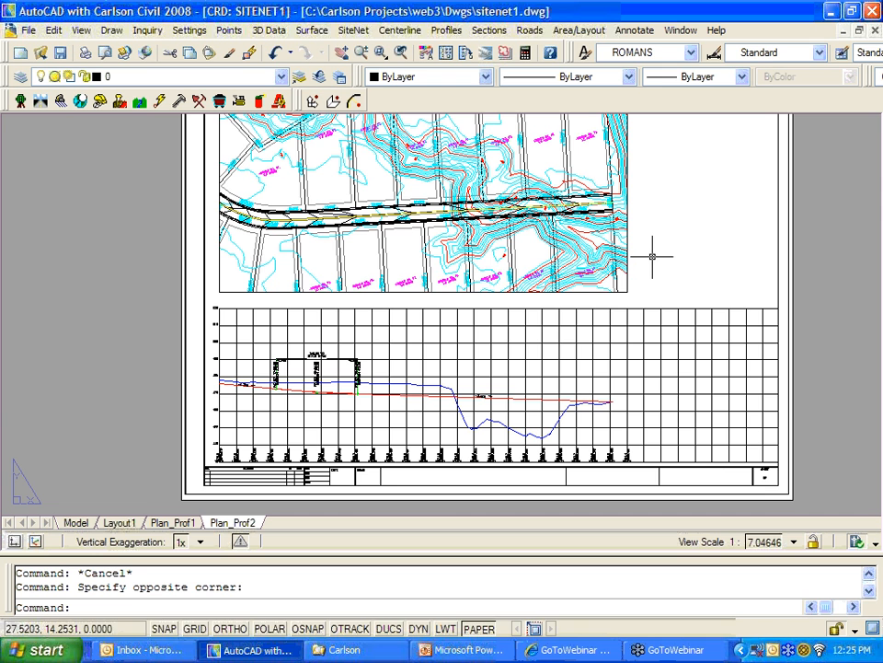
scroll(636, 250, down, 1)
middle_drag(381, 295, 254, 276)
scroll(245, 274, down, 1)
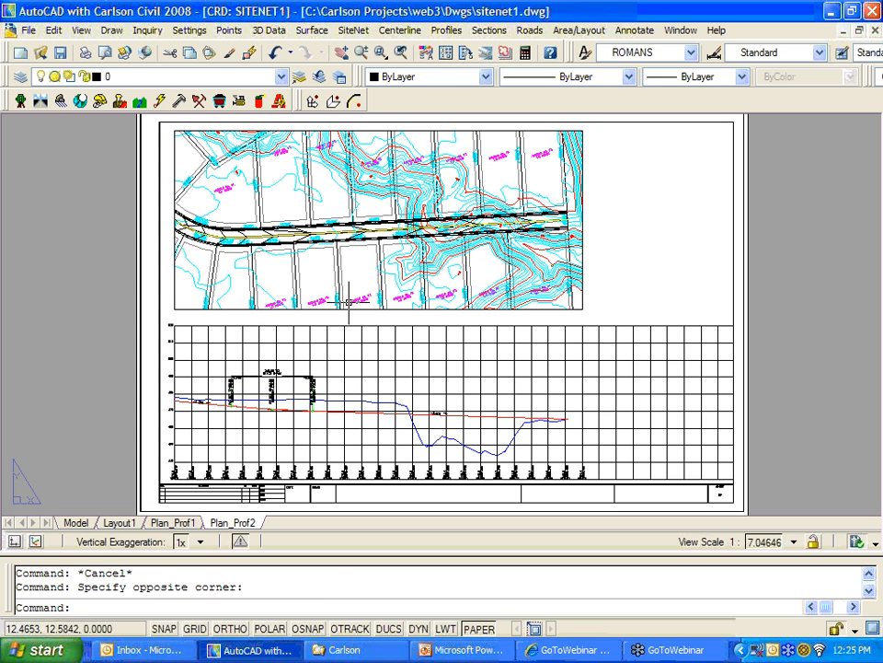
Step: Zoom to the sheet's extents, then zoom out to 0.5X
text(z)
key(Return)
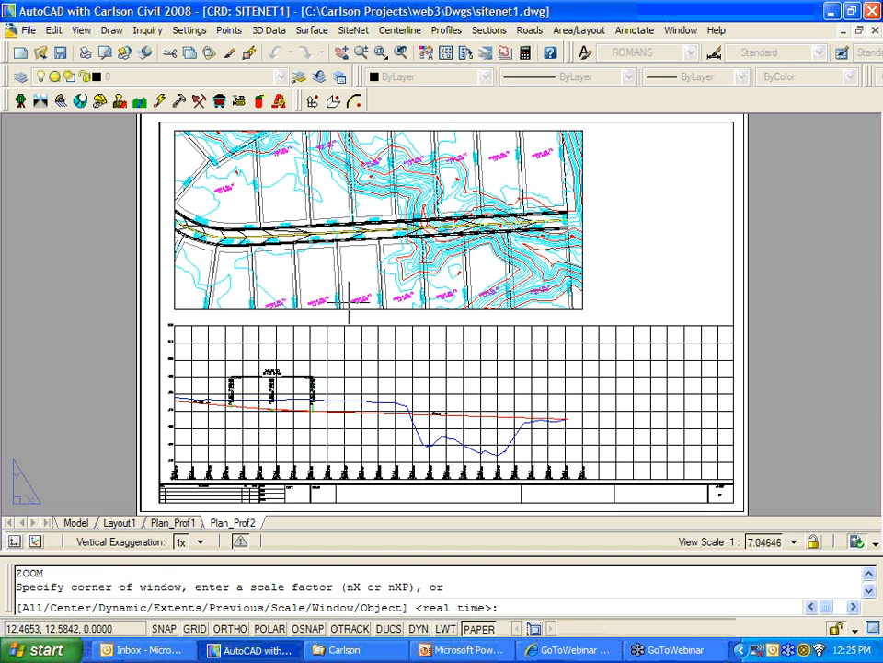
text(z)
key(Return)
key(Escape)
key(Escape)
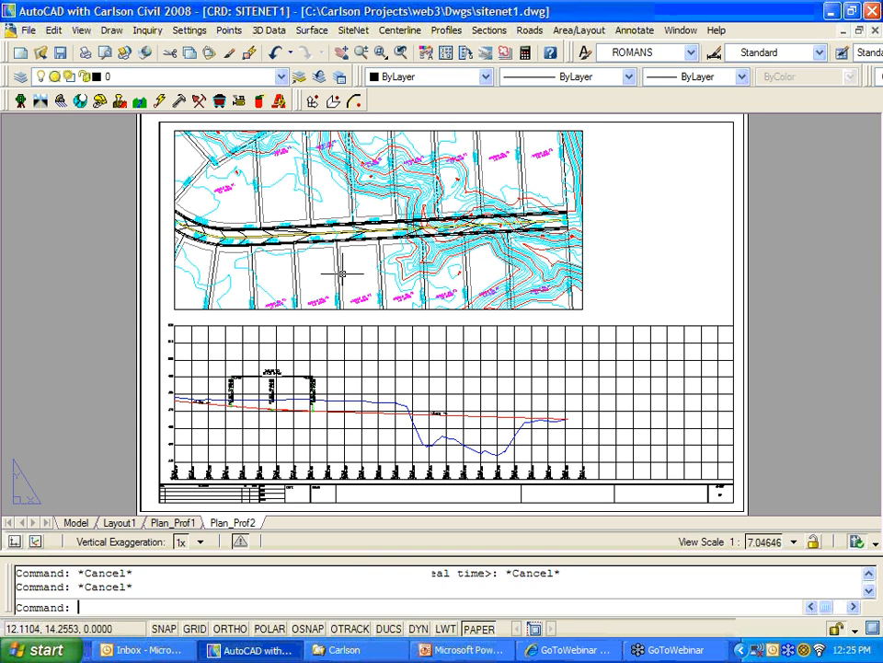
scroll(345, 253, down, 1)
click(641, 257)
click(642, 241)
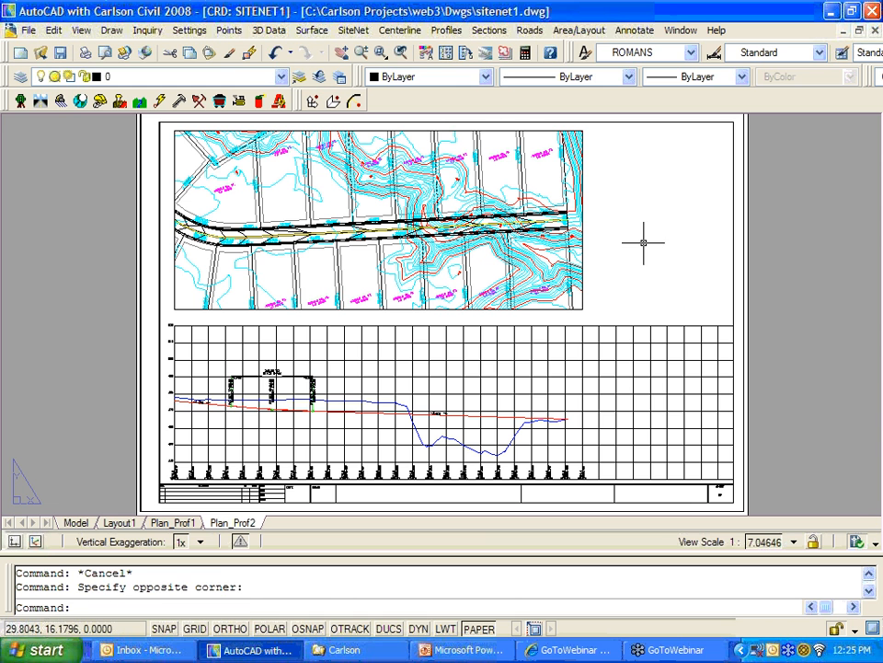
text(z)
key(Return)
text(e)
key(Return)
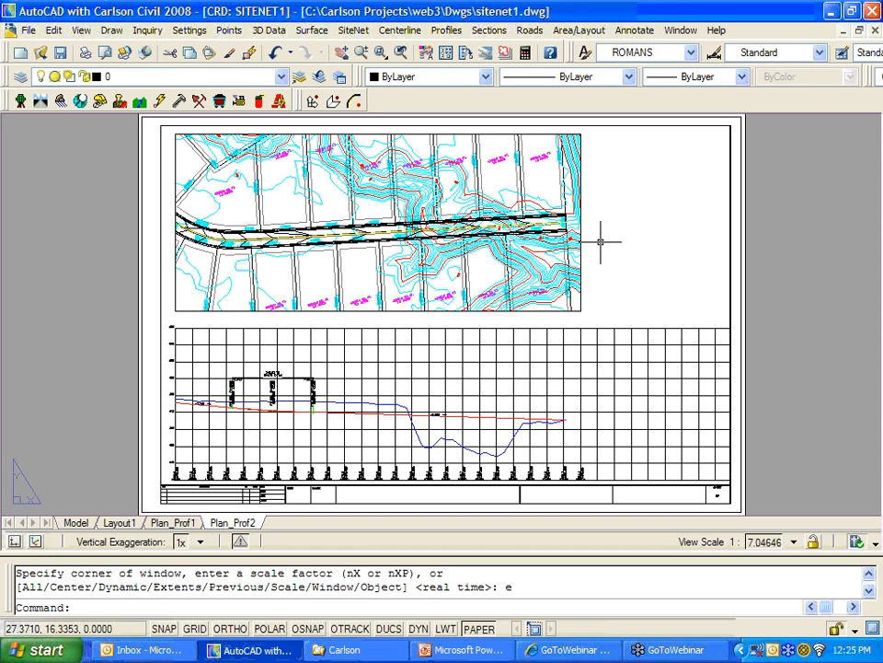
text(z)
key(Return)
text(.5x)
key(Return)
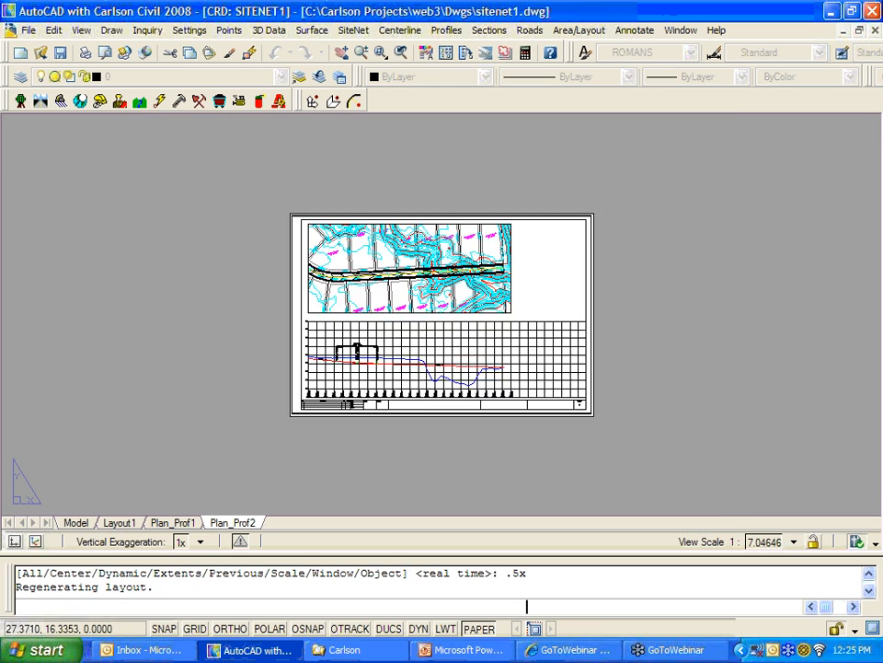
Step: Zoom in and out on the Plan_Prof2 plan view and profile grid
scroll(497, 267, up, 2)
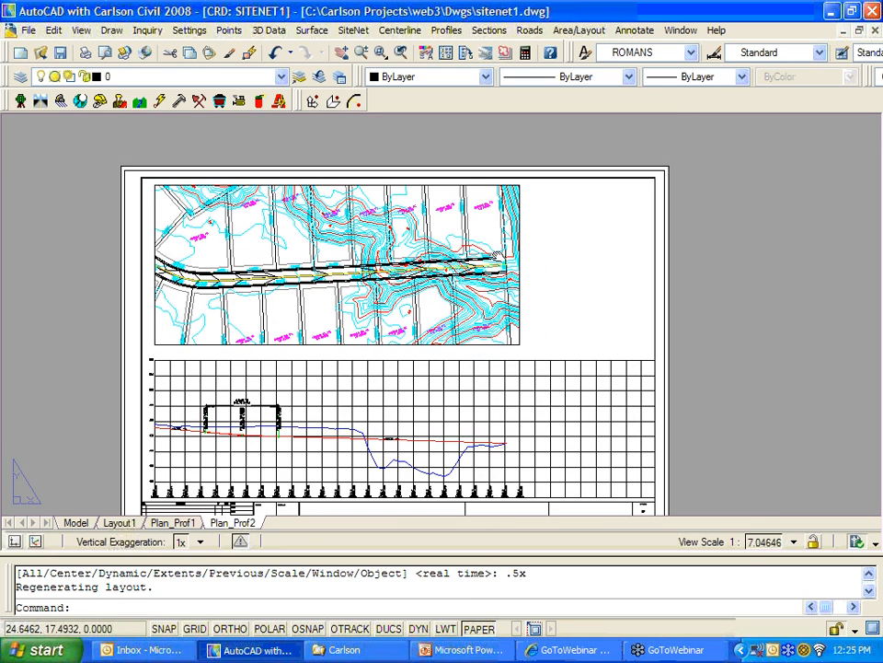
scroll(381, 488, up, 7)
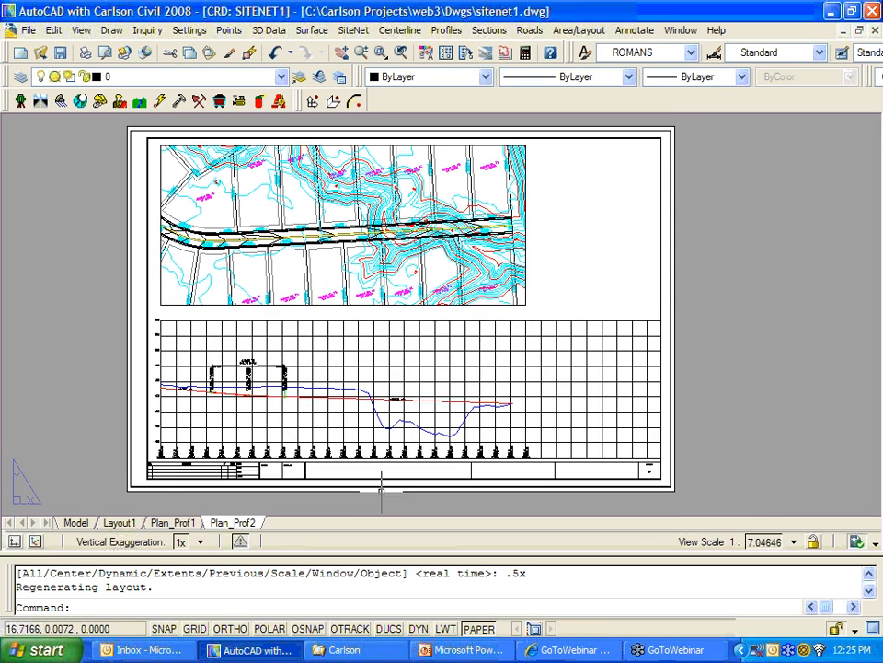
scroll(381, 488, up, 2)
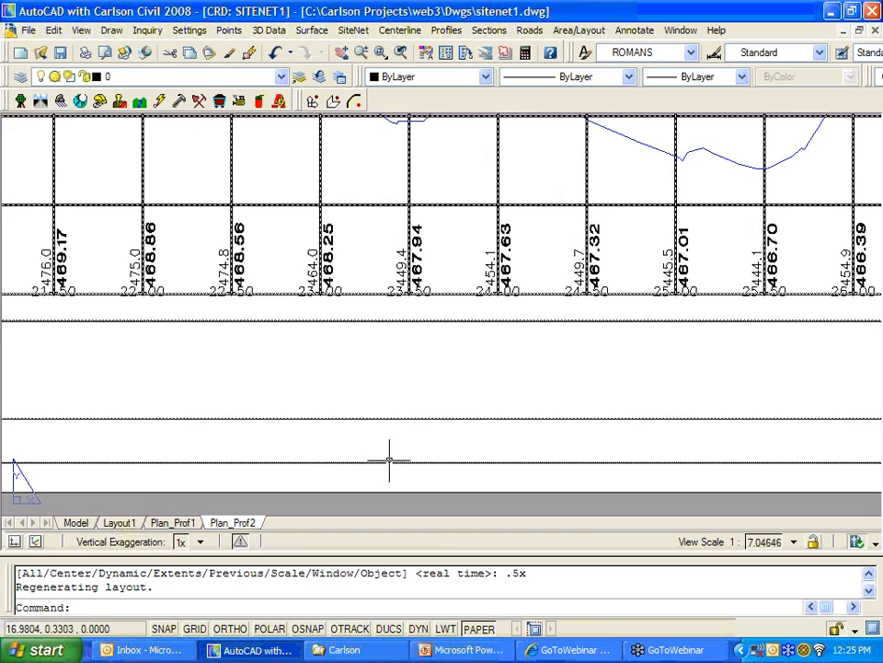
scroll(394, 439, down, 9)
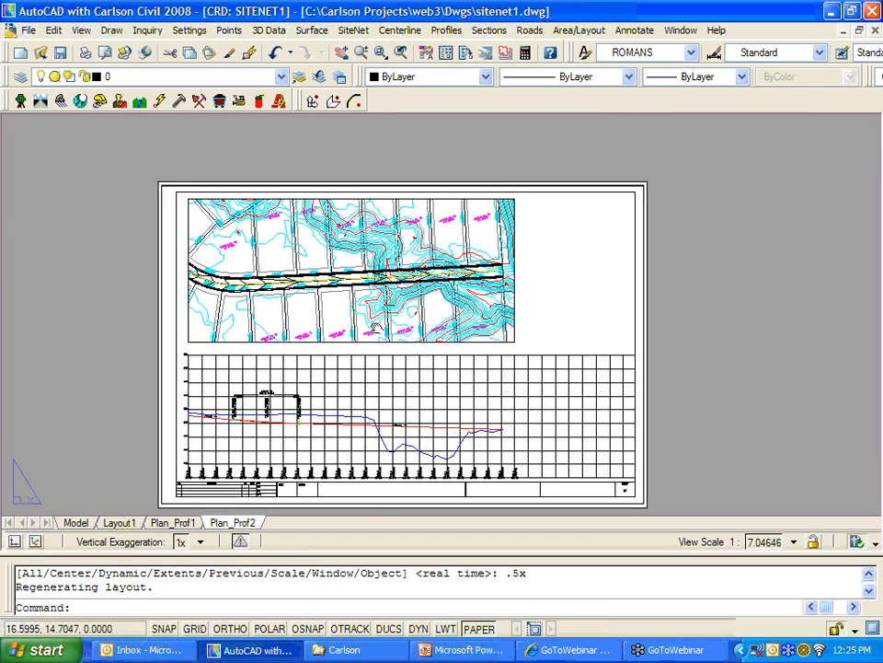
scroll(372, 179, up, 8)
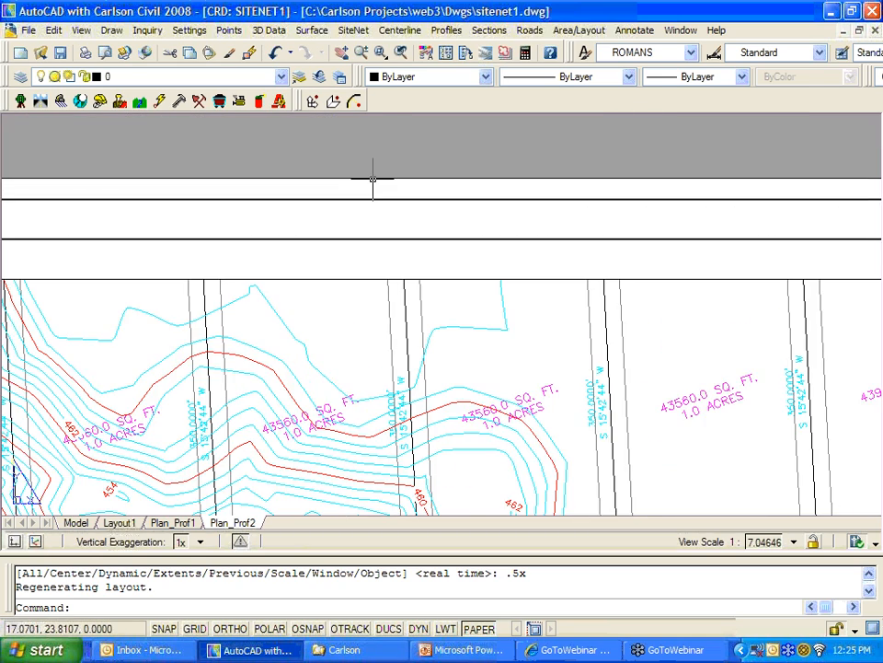
scroll(373, 180, down, 6)
scroll(313, 230, up, 2)
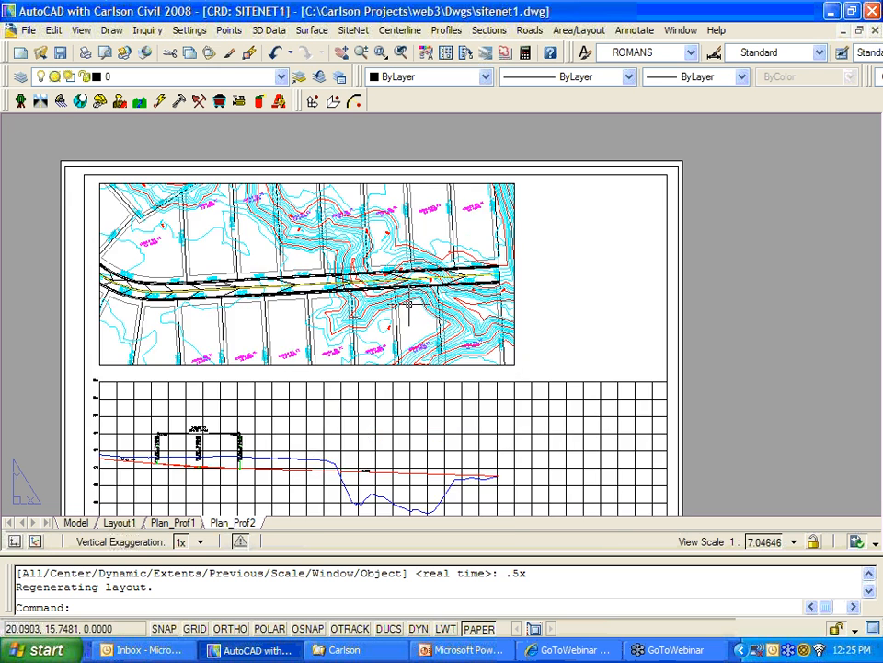
scroll(408, 303, down, 3)
scroll(423, 285, up, 4)
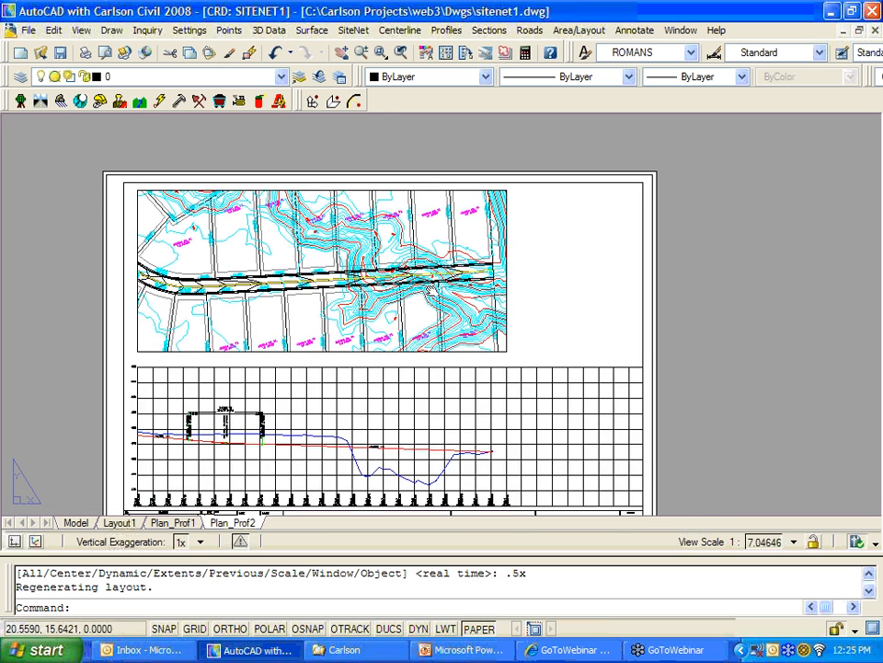
scroll(464, 268, down, 2)
middle_drag(464, 268, 471, 249)
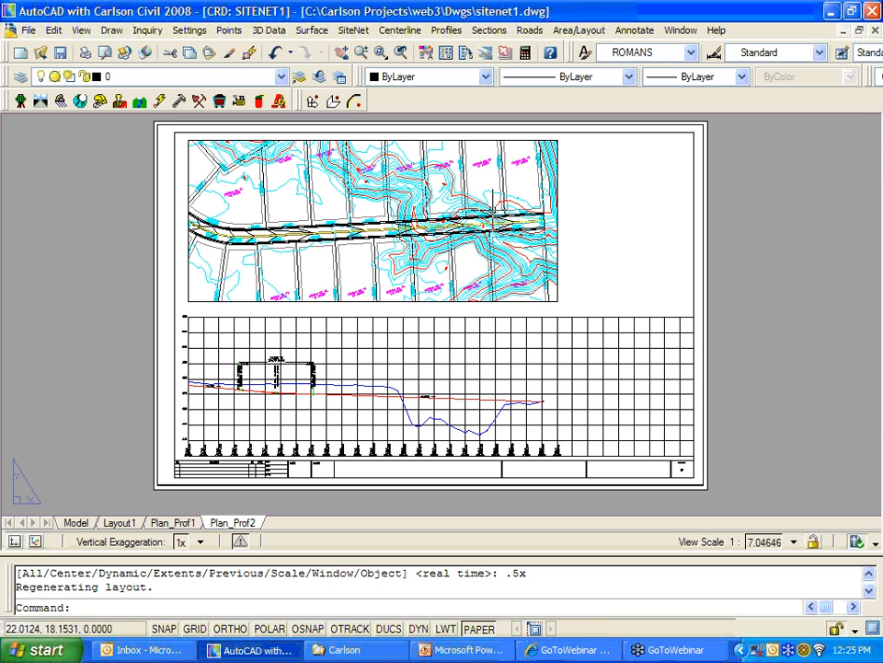
Step: Switch to the Plan_Prof1 layout tab to view the first plan-profile sheet
click(172, 522)
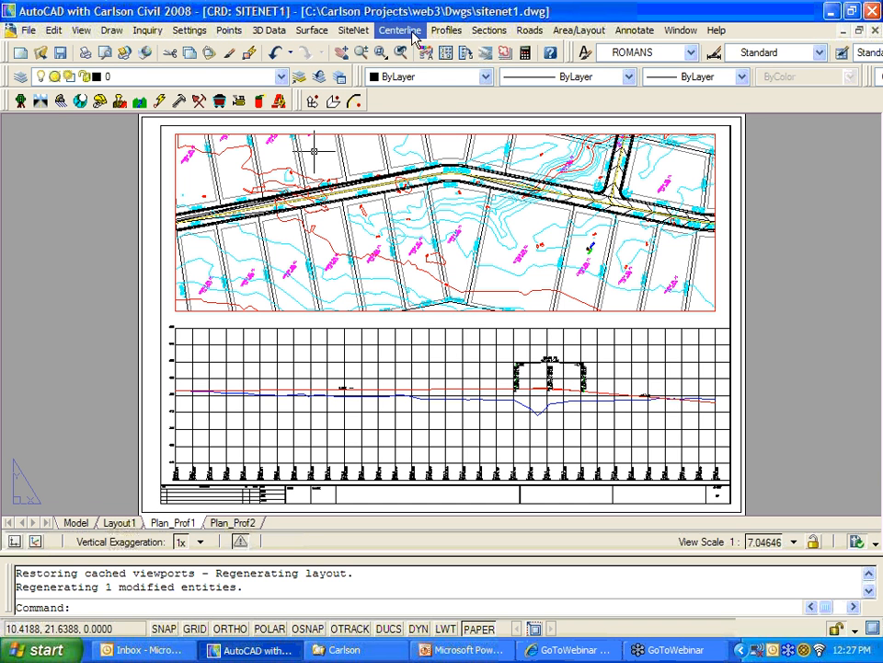
Step: Start Draw Profile with both profiles and turn off drawing the sheet border
click(446, 30)
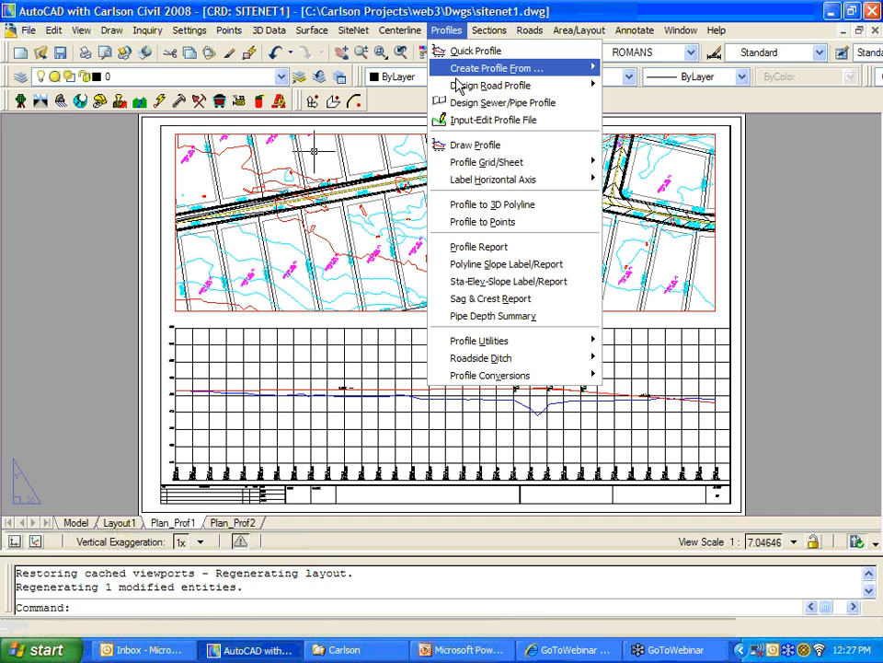
click(475, 145)
click(283, 446)
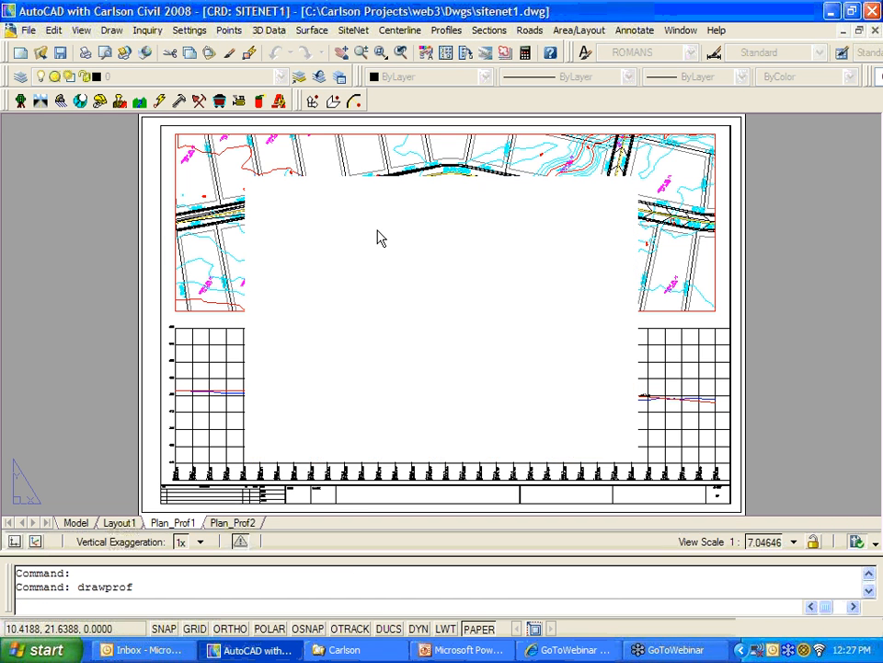
click(316, 175)
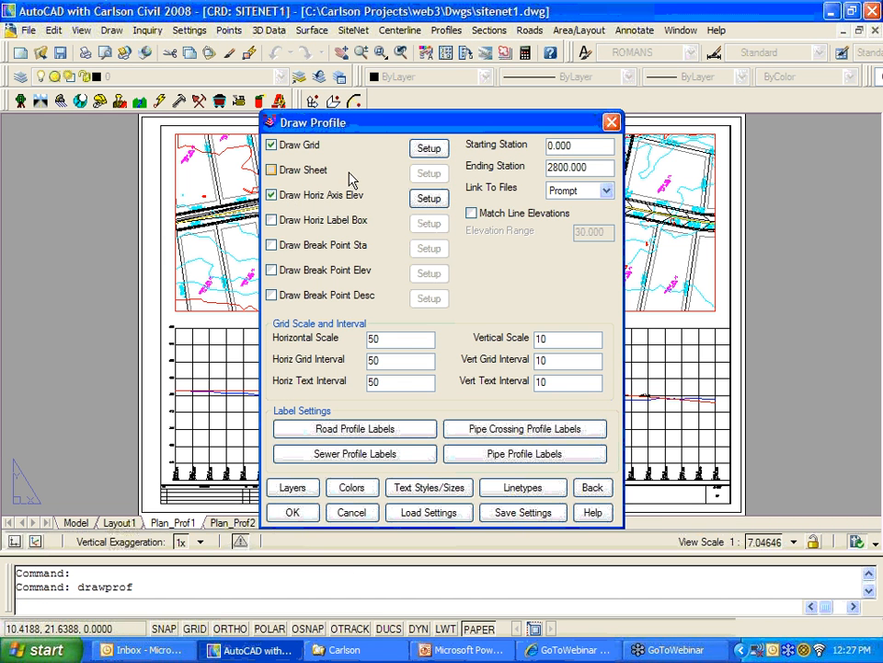
click(297, 513)
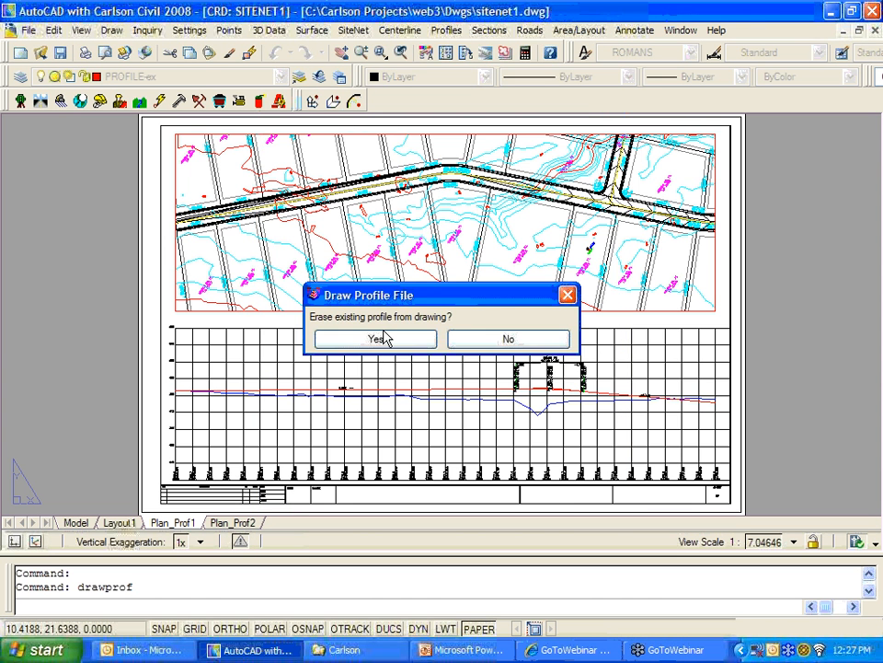
Step: Erase the existing profile, set grid top elevation to 520, then cancel grid placement
click(385, 339)
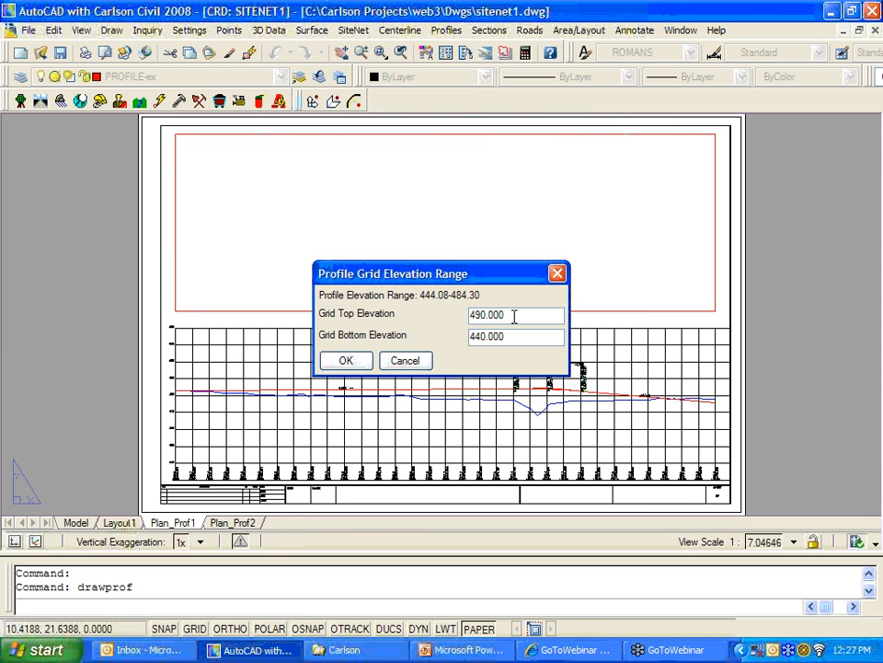
double_click(514, 316)
text(520)
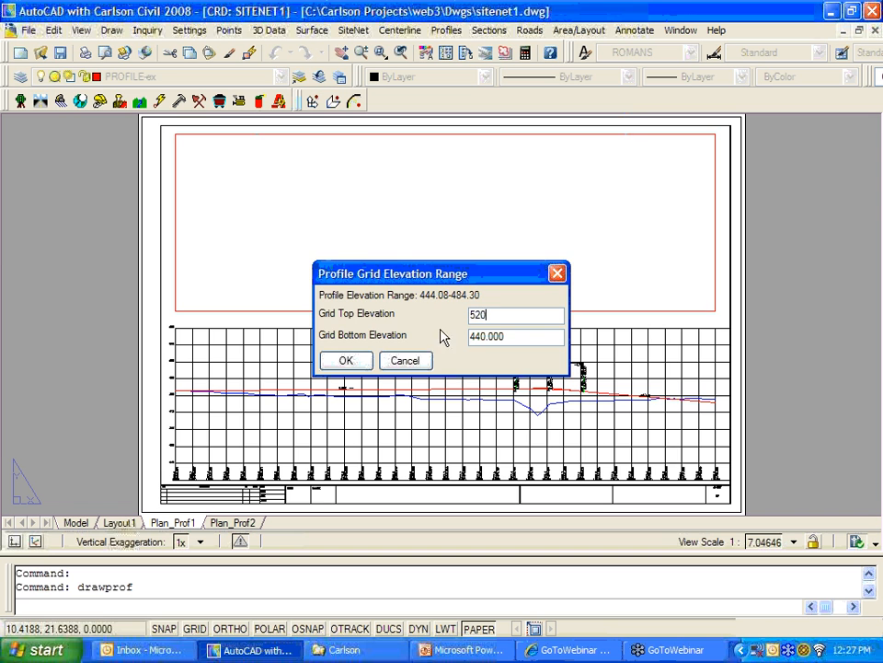
click(348, 361)
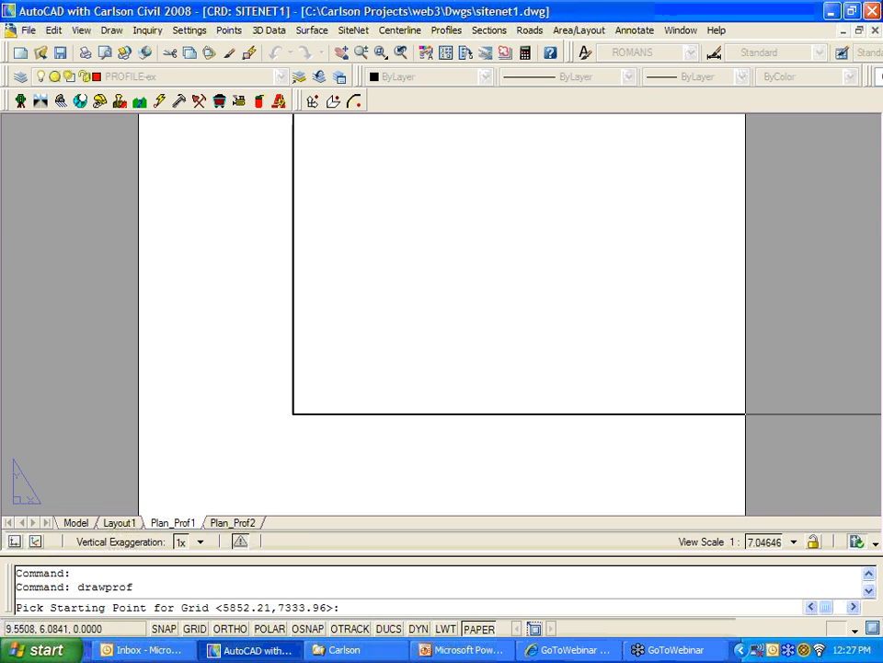
key(Escape)
key(Escape)
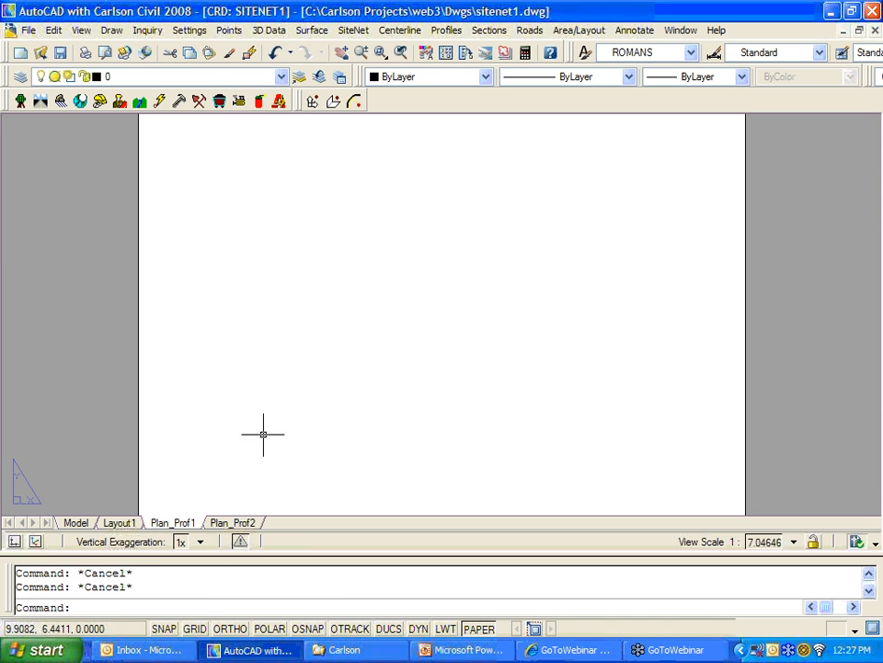
Step: In model space, rerun Draw Profile with both profile files and a 520 grid top elevation
click(74, 522)
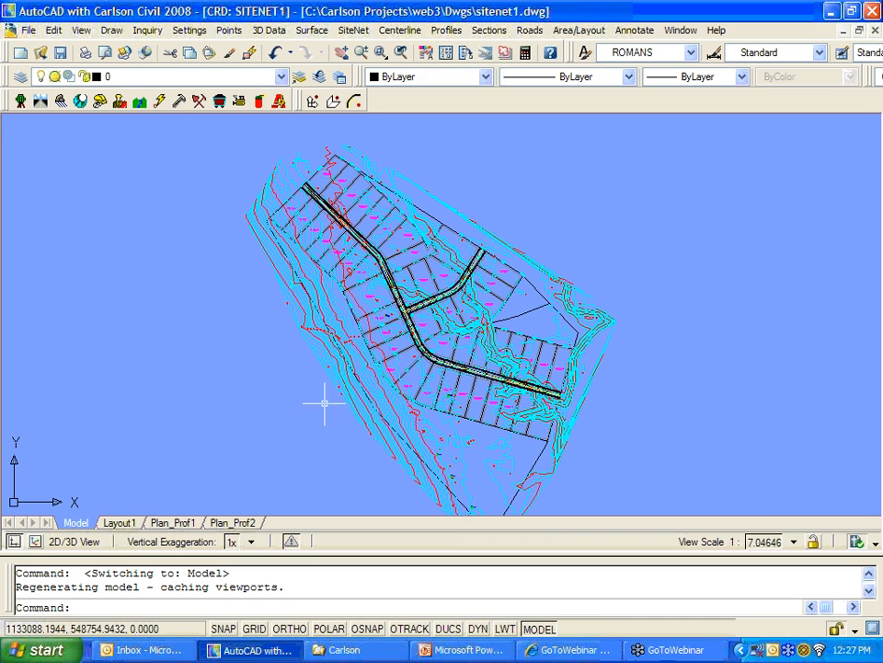
click(446, 30)
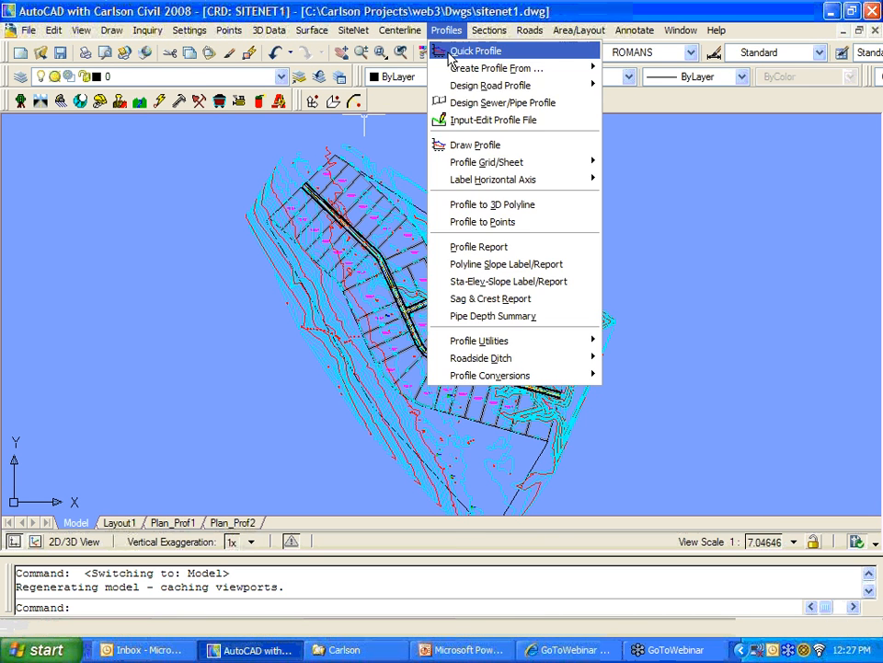
click(464, 145)
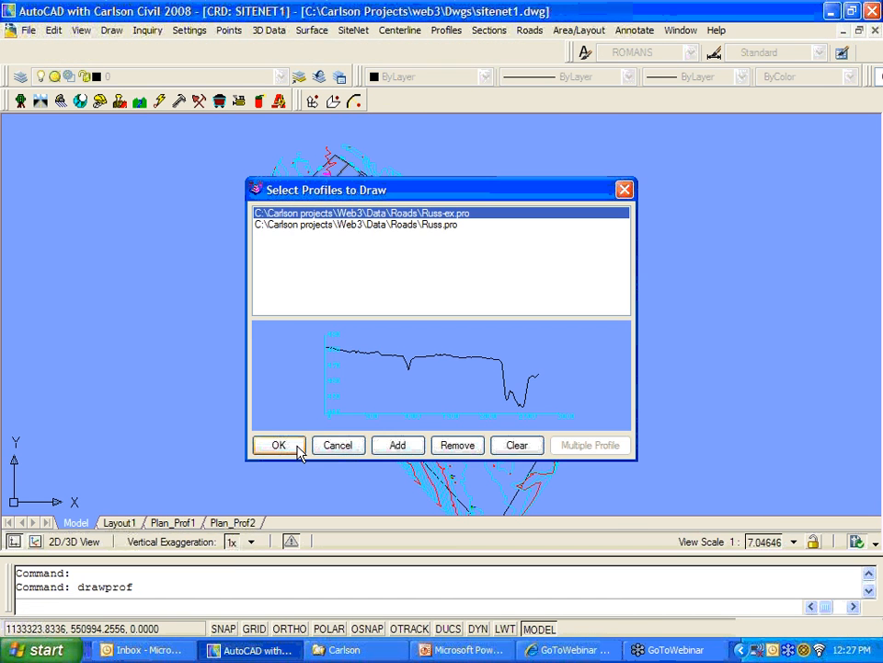
click(297, 448)
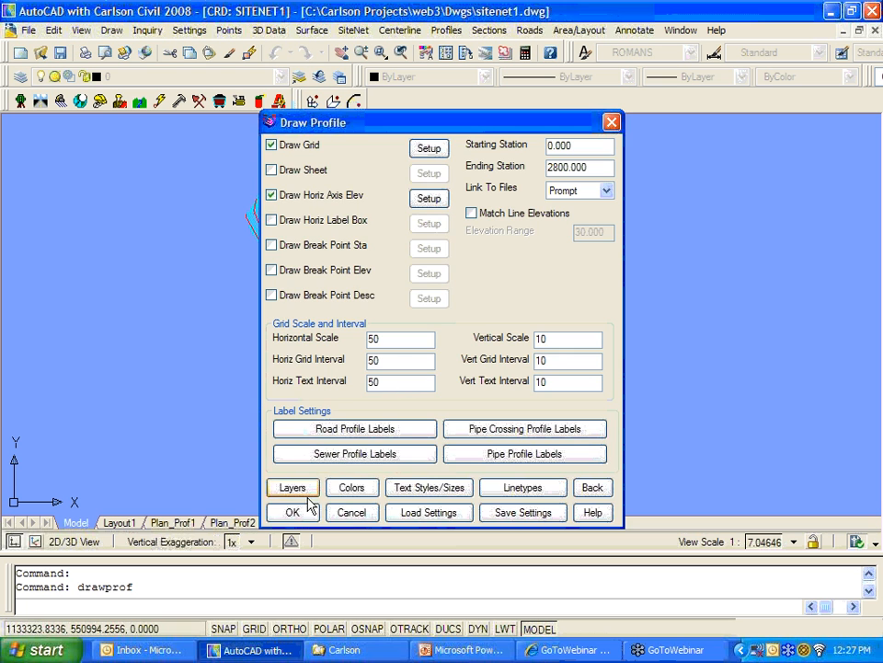
click(309, 506)
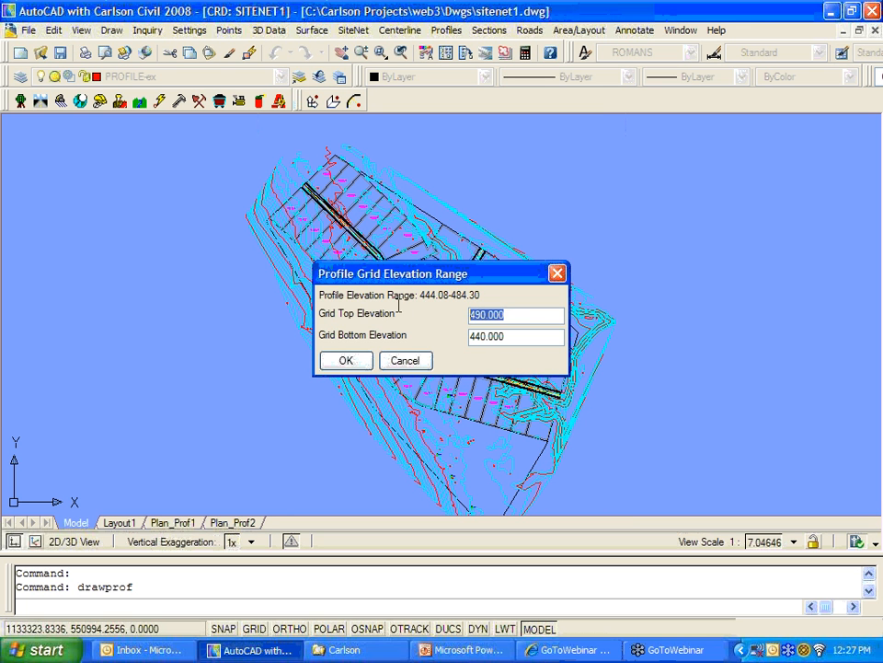
text(520)
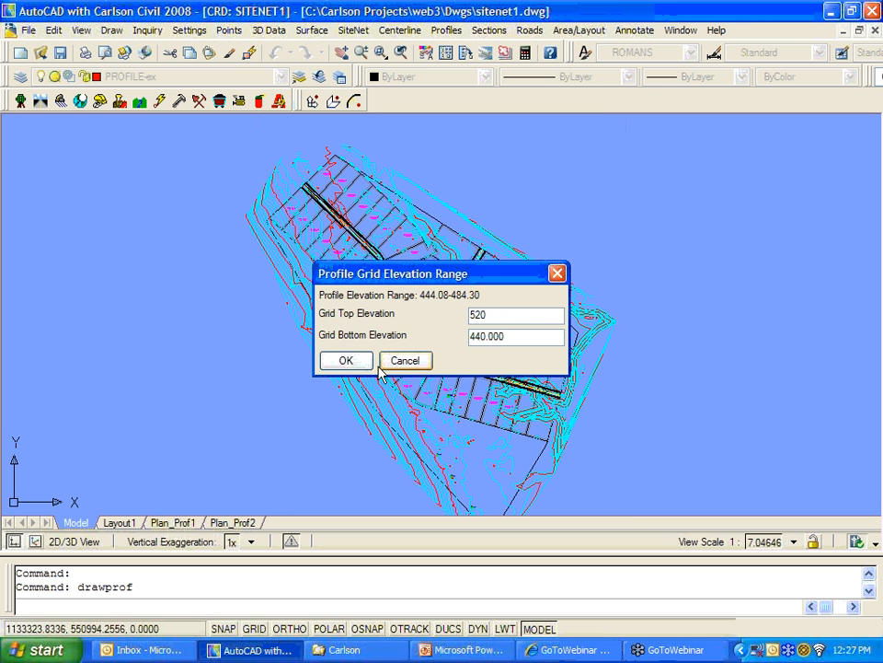
click(362, 367)
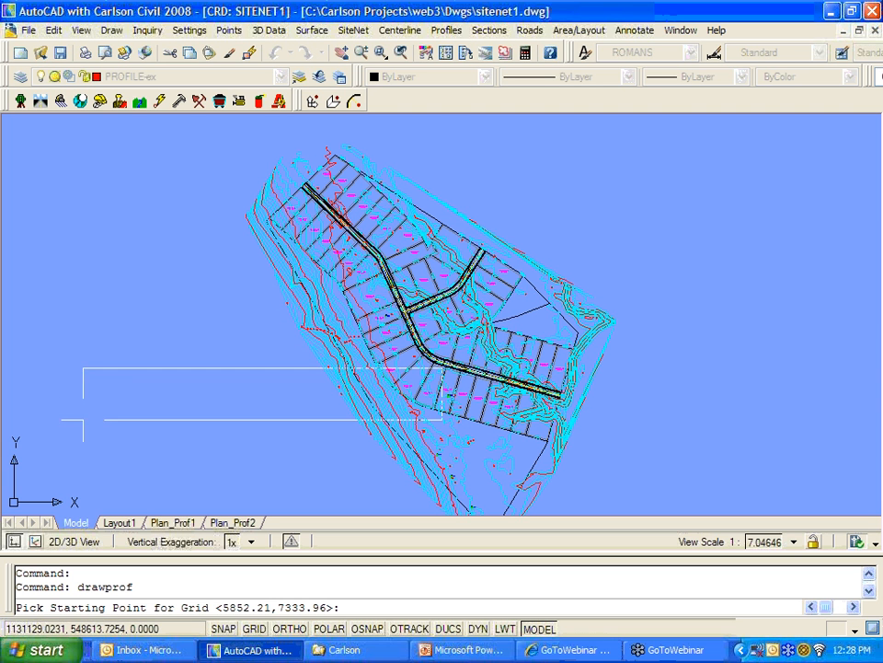
scroll(540, 397, down, 2)
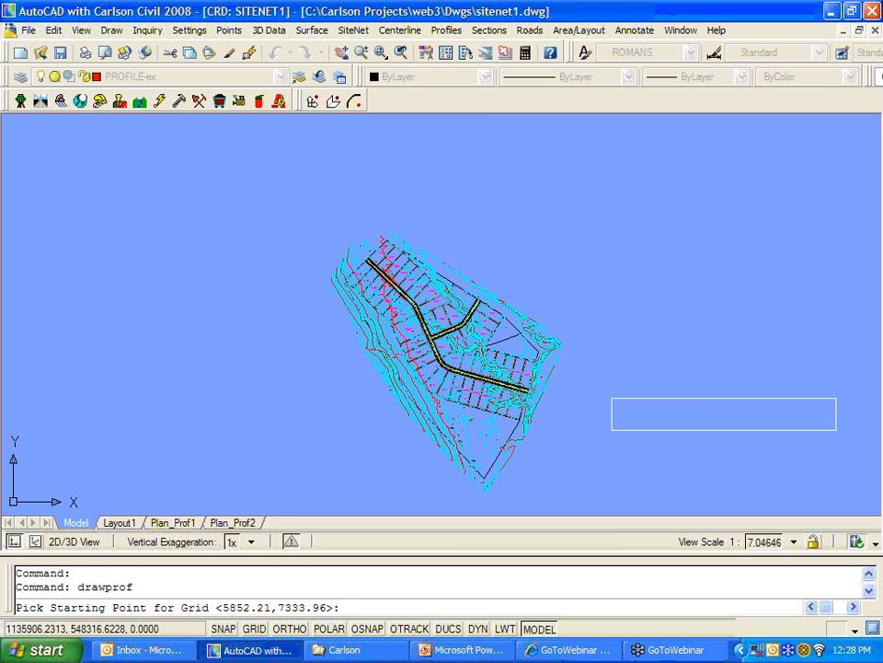
Step: Place the profile grid beside the site plan and zoom around the vertical curve labels
click(612, 405)
scroll(642, 397, up, 4)
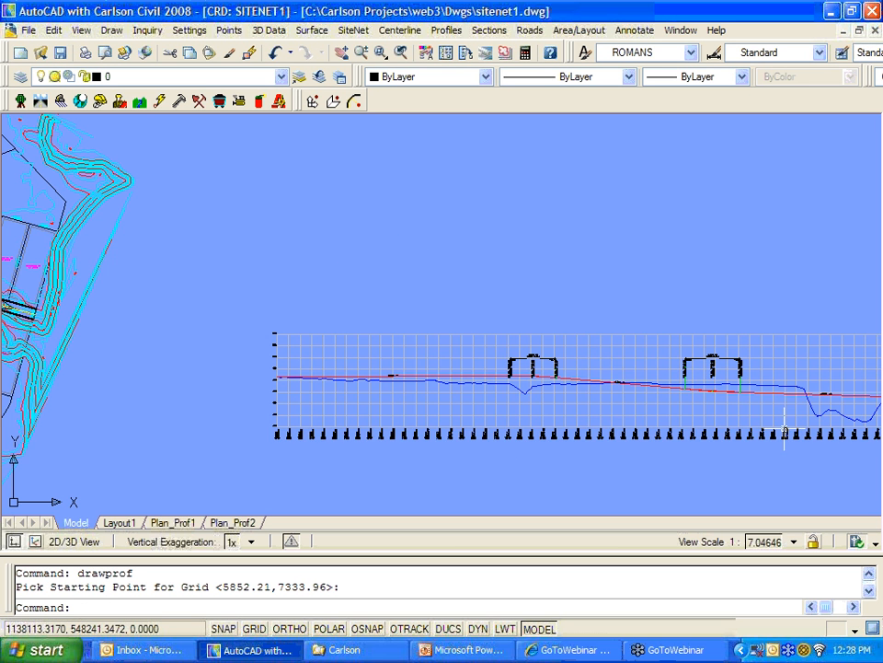
middle_drag(642, 397, 365, 374)
scroll(364, 375, up, 2)
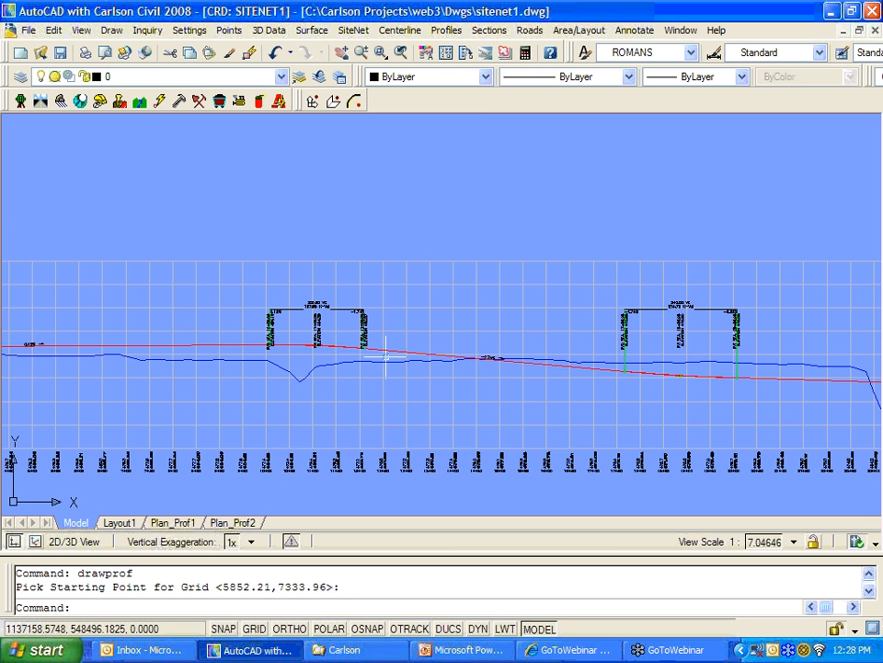
middle_drag(326, 415, 482, 414)
scroll(473, 317, up, 7)
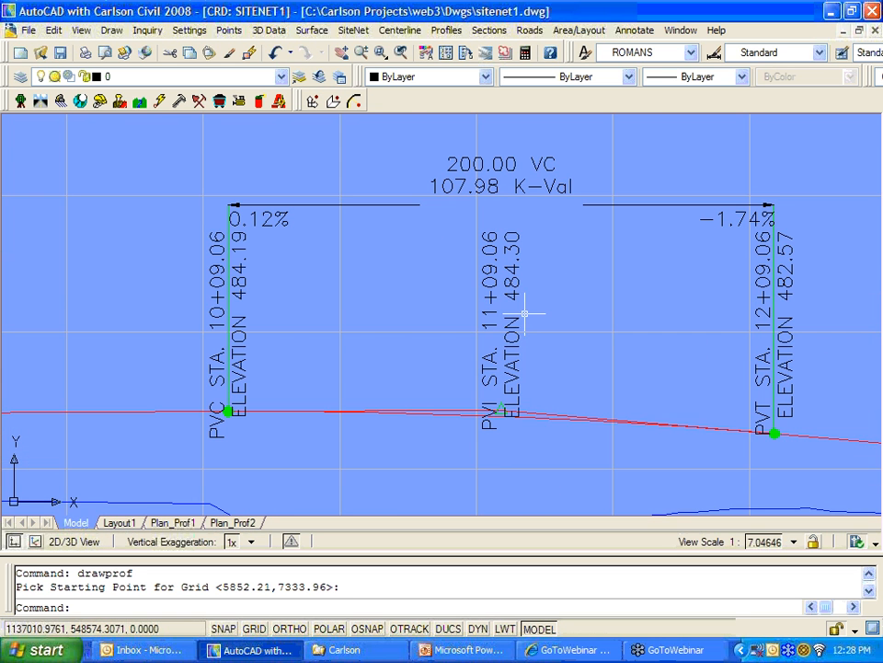
scroll(531, 314, down, 6)
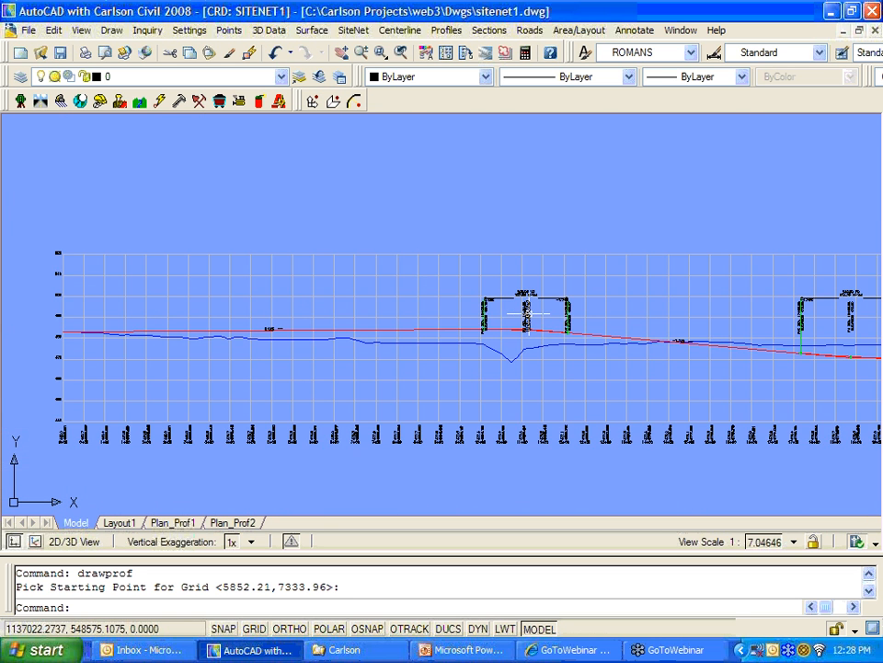
scroll(609, 354, down, 2)
middle_drag(635, 398, 491, 396)
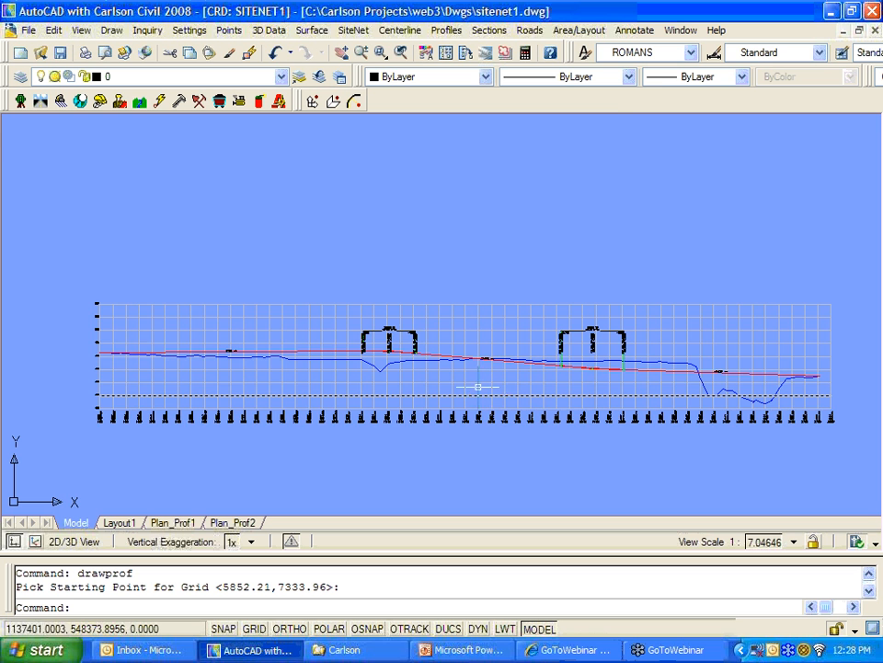
scroll(446, 338, down, 3)
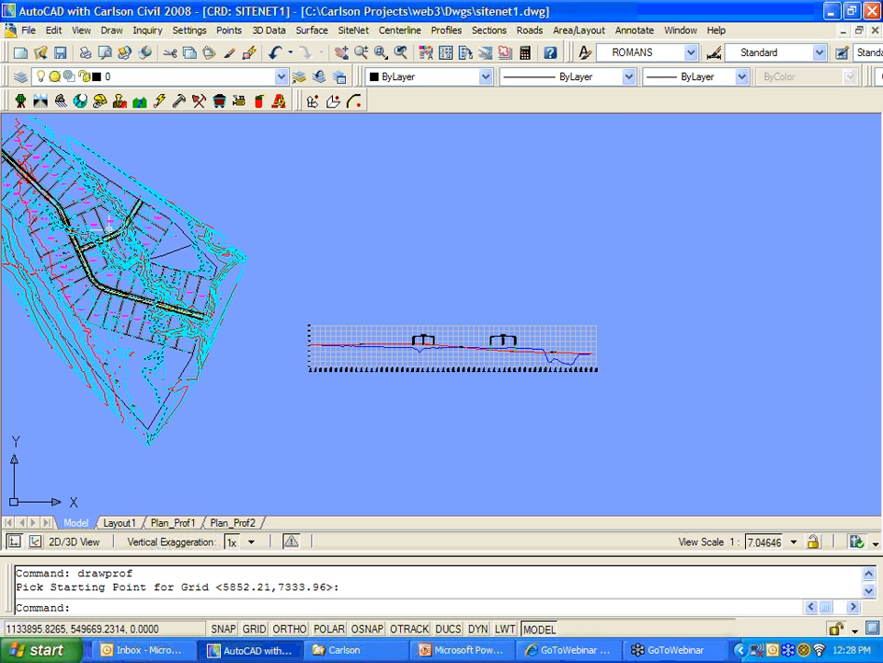
scroll(417, 344, up, 3)
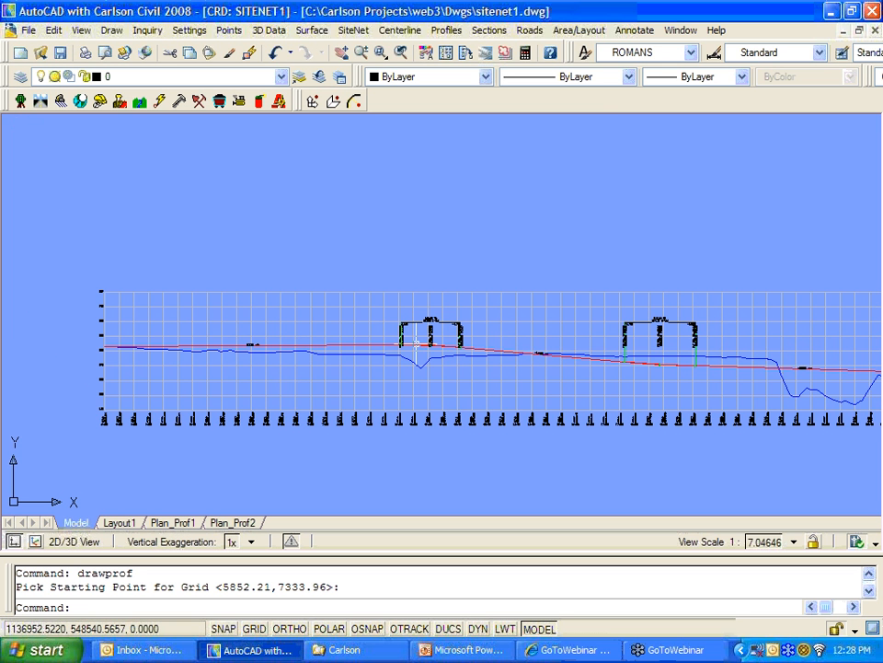
scroll(583, 399, down, 2)
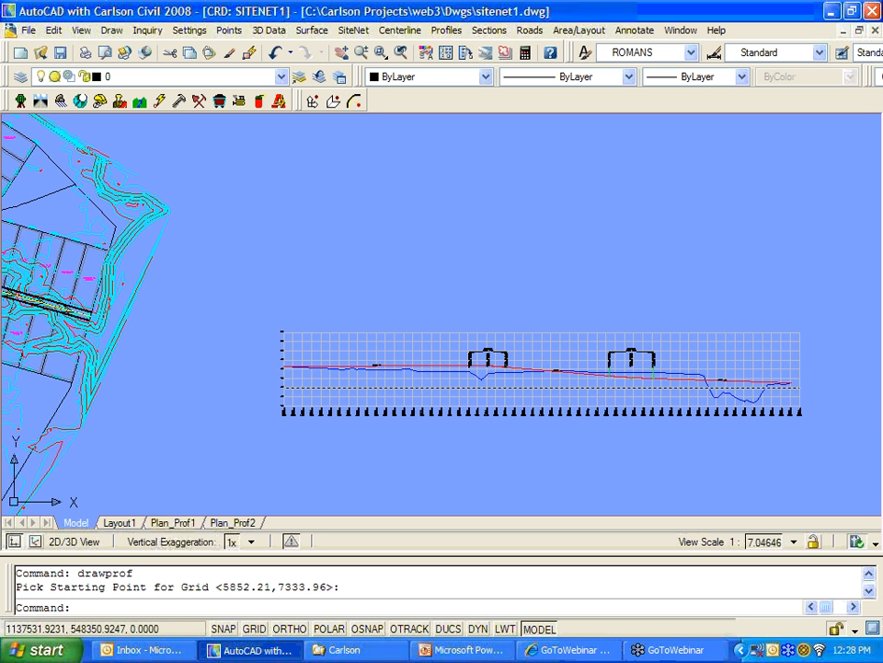
scroll(555, 386, up, 6)
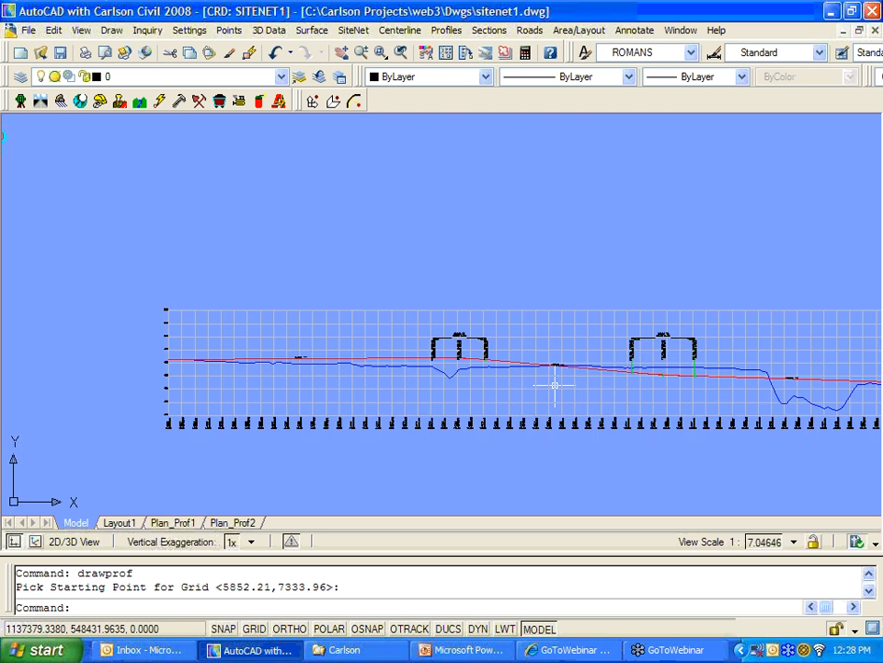
scroll(557, 387, down, 4)
middle_drag(571, 396, 475, 400)
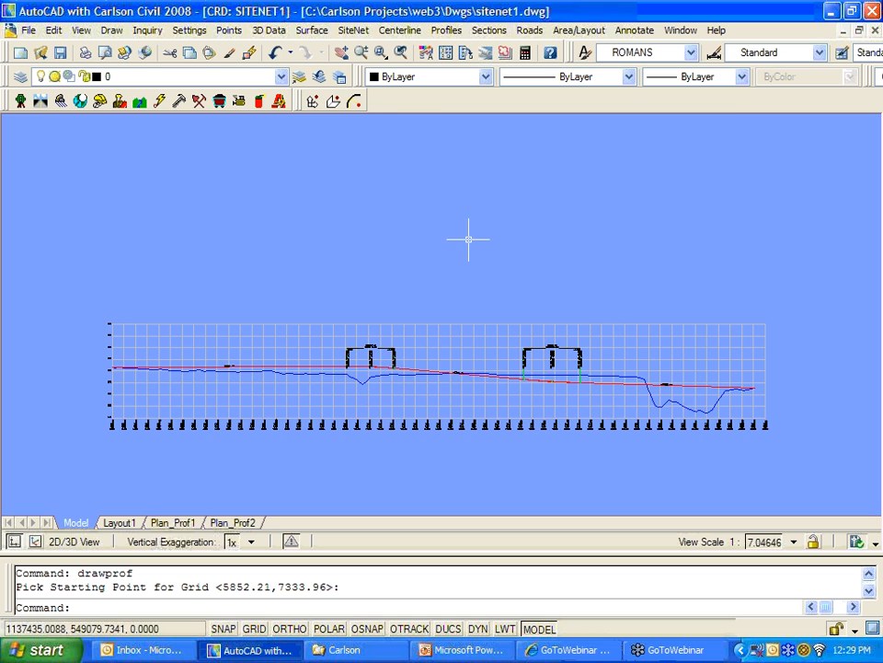
scroll(468, 239, down, 2)
scroll(473, 246, up, 1)
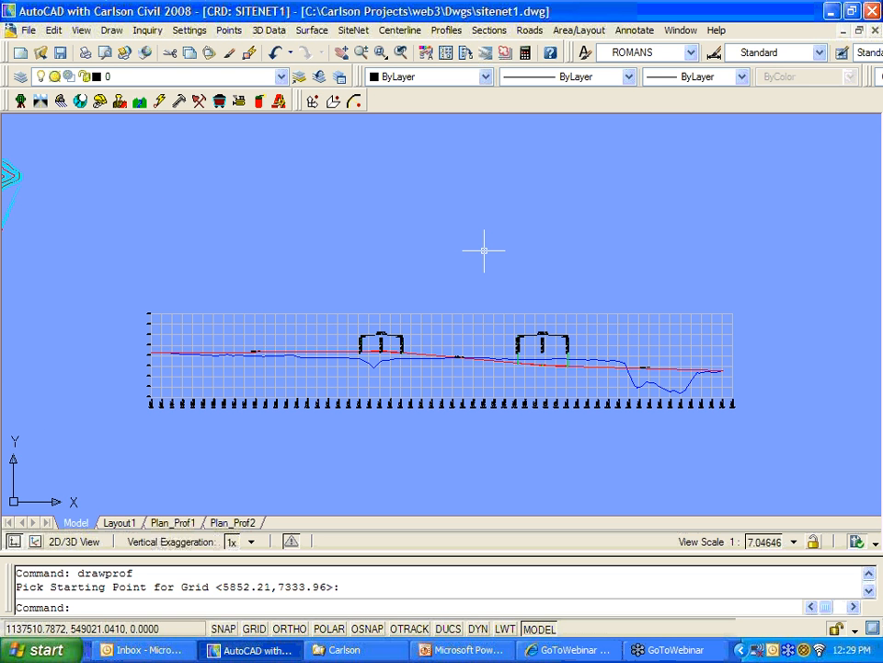
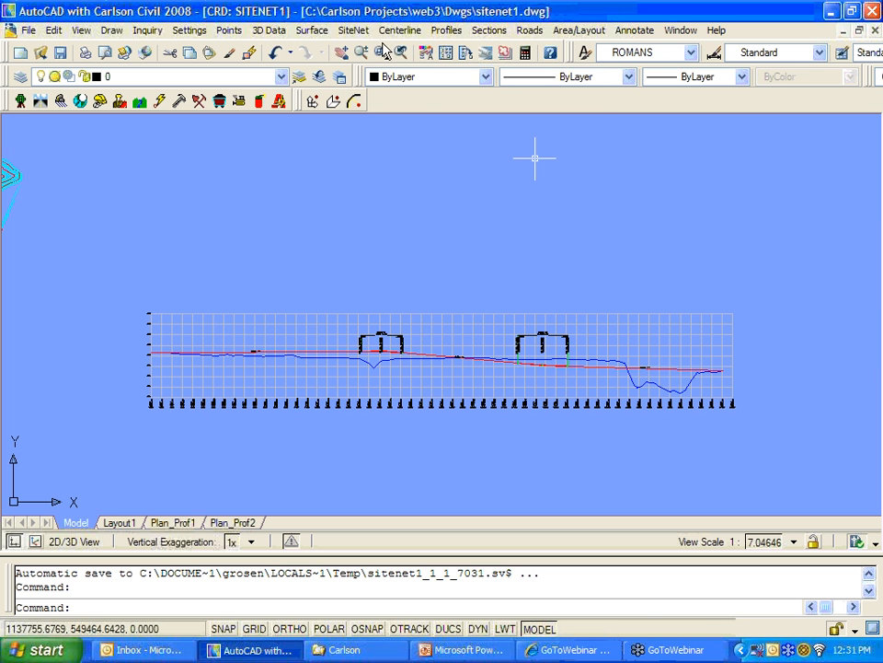
Step: Start Draw Profile with a plan-profile sheet, review the sheet layout and block, then cancel
click(444, 30)
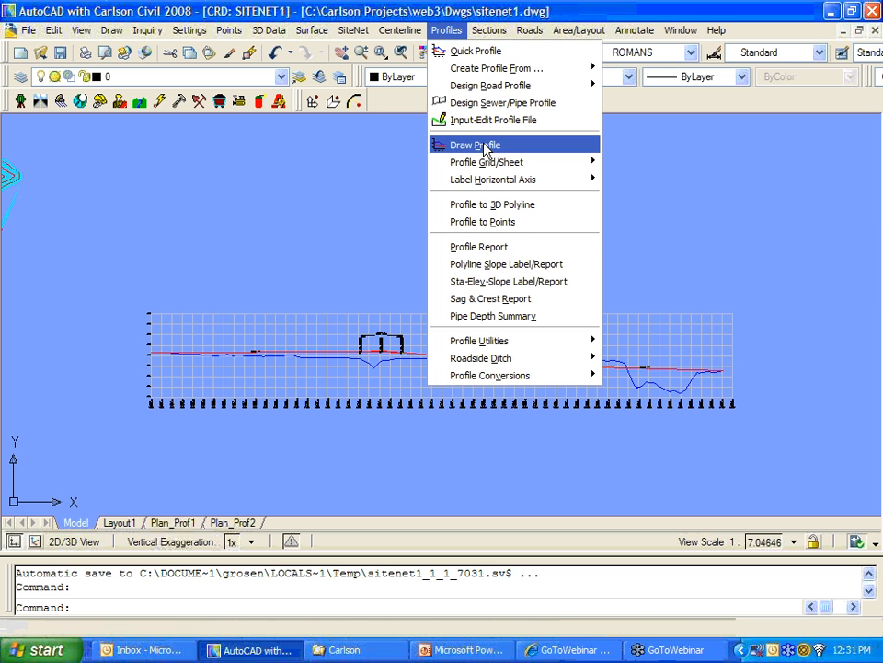
click(470, 142)
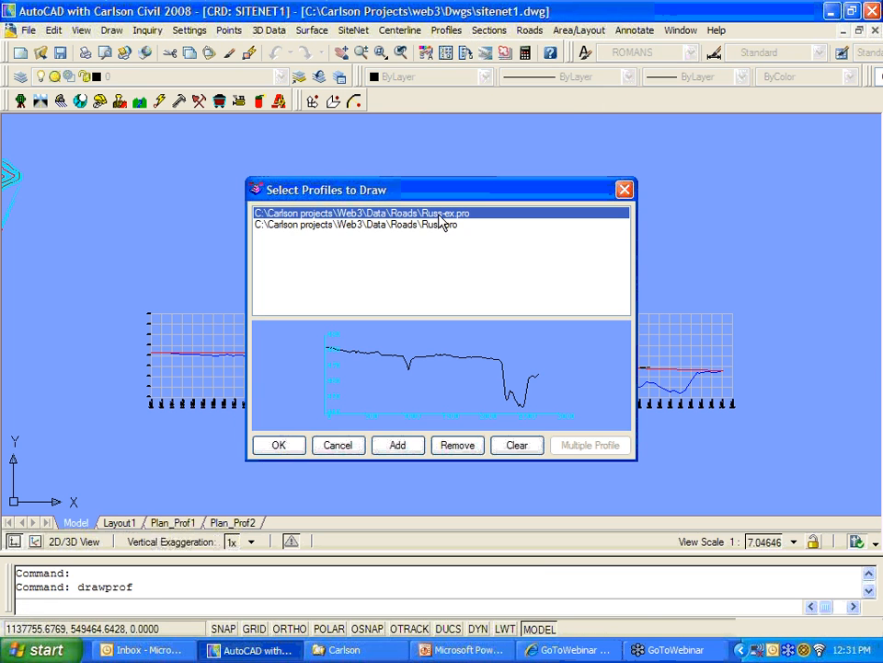
click(283, 445)
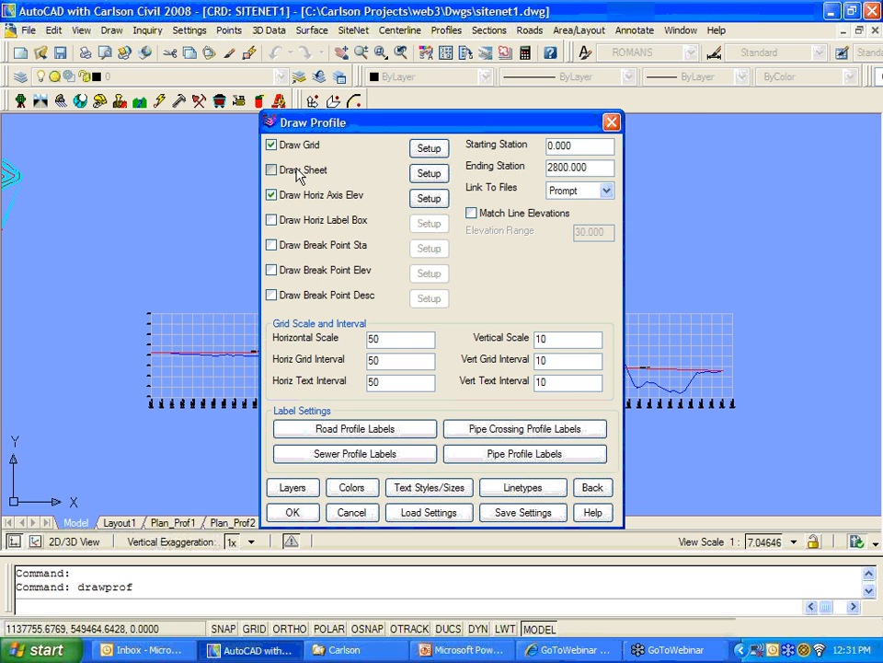
click(273, 169)
click(429, 173)
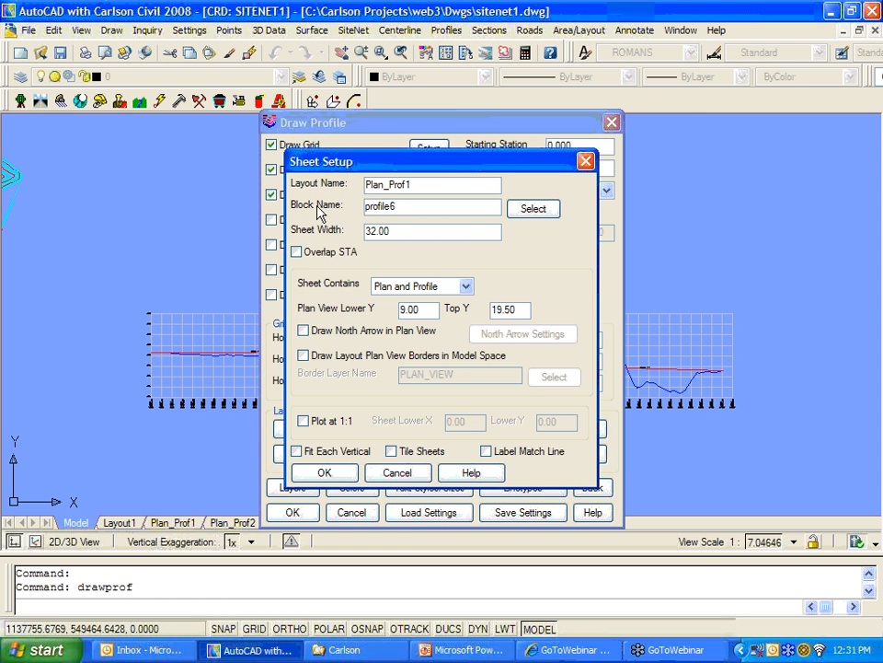
click(532, 209)
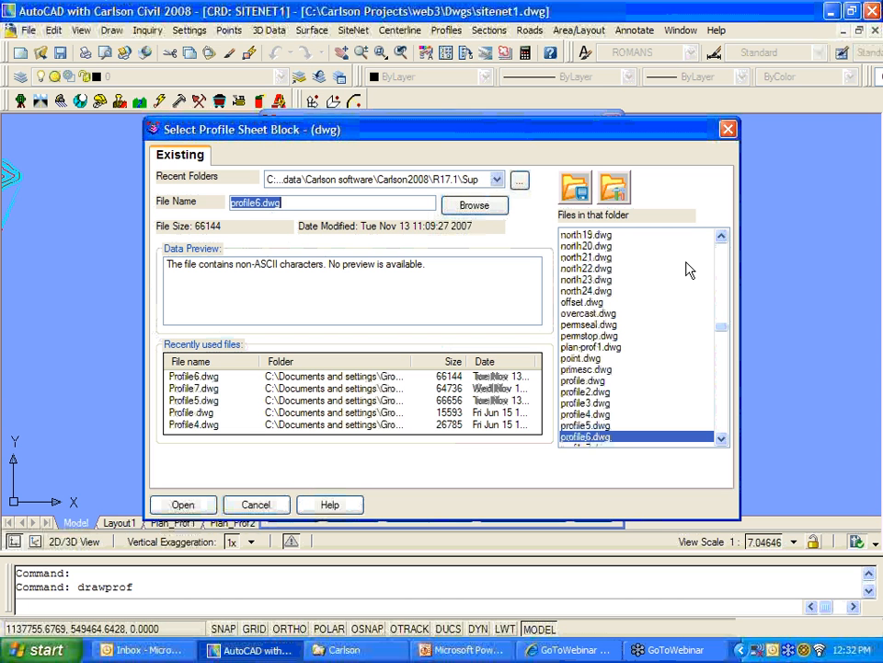
click(728, 129)
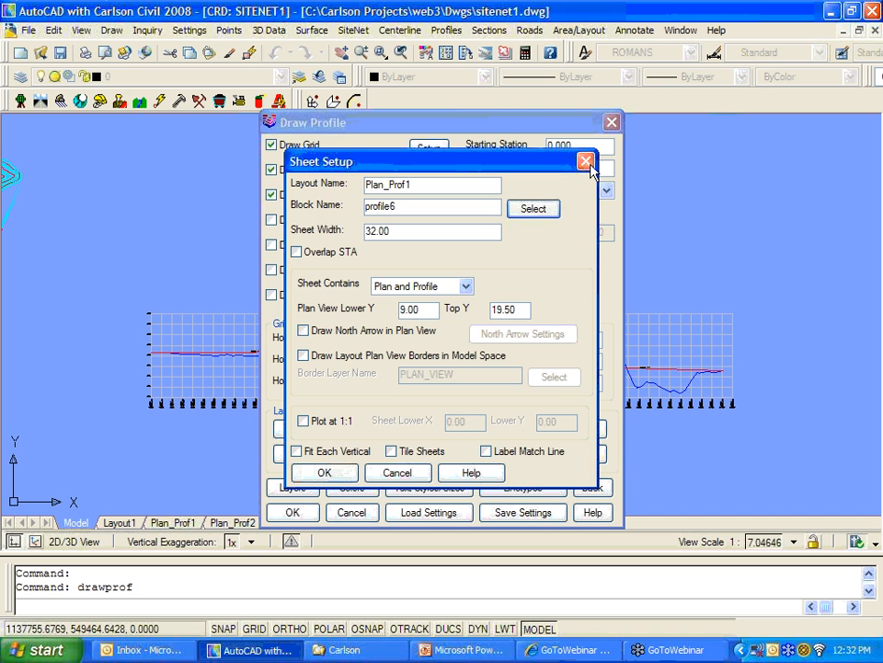
click(586, 162)
click(611, 122)
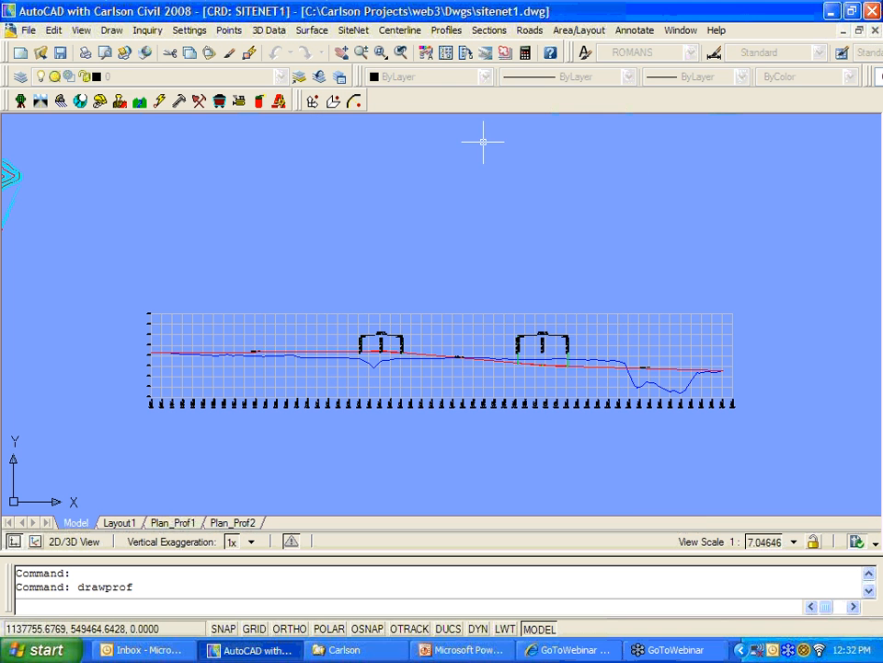
Step: Zoom and pan to bring more of the profile labels into view
scroll(396, 348, up, 5)
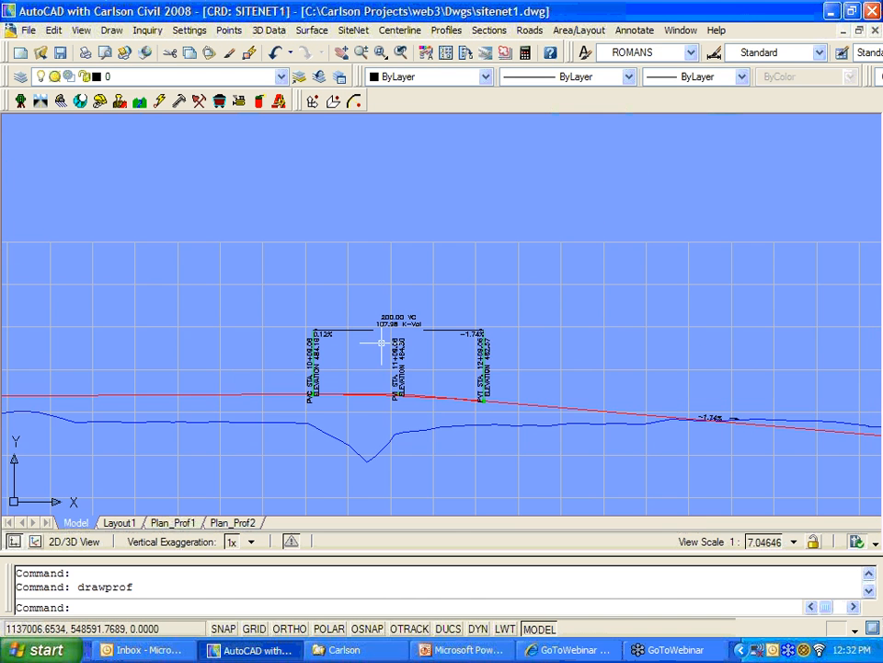
scroll(397, 336, down, 2)
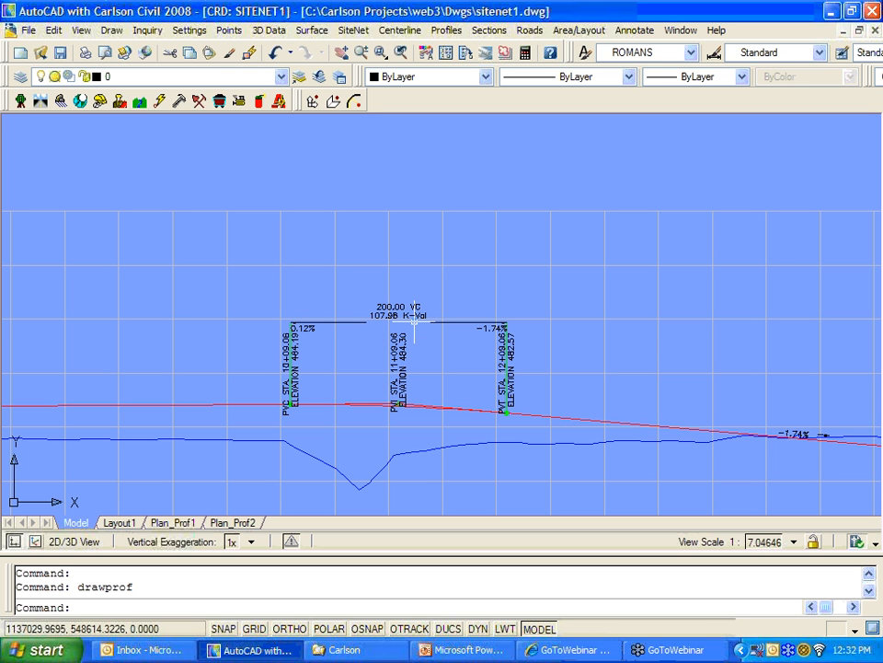
scroll(414, 321, down, 4)
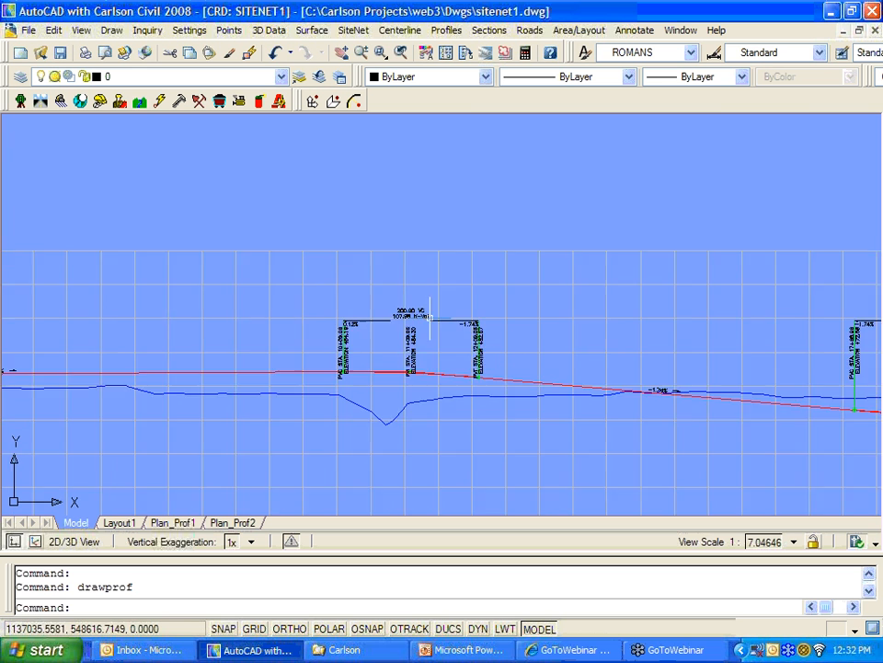
mouse_move(368, 311)
middle_down()
mouse_move(360, 250)
mouse_move(254, 251)
middle_up()
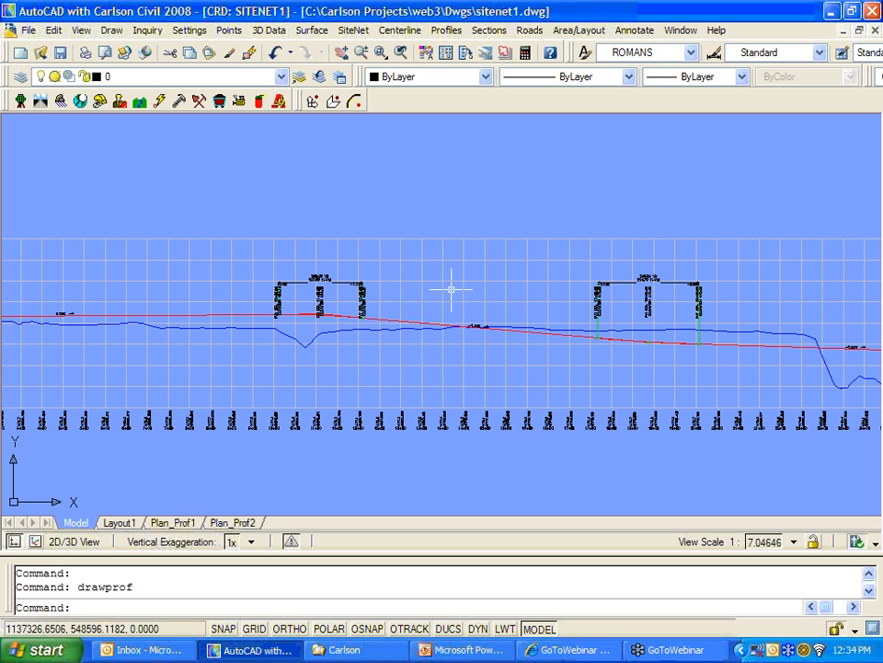
Step: Zoom out, pan over to the site plan, and zoom in on the road network
scroll(468, 304, down, 2)
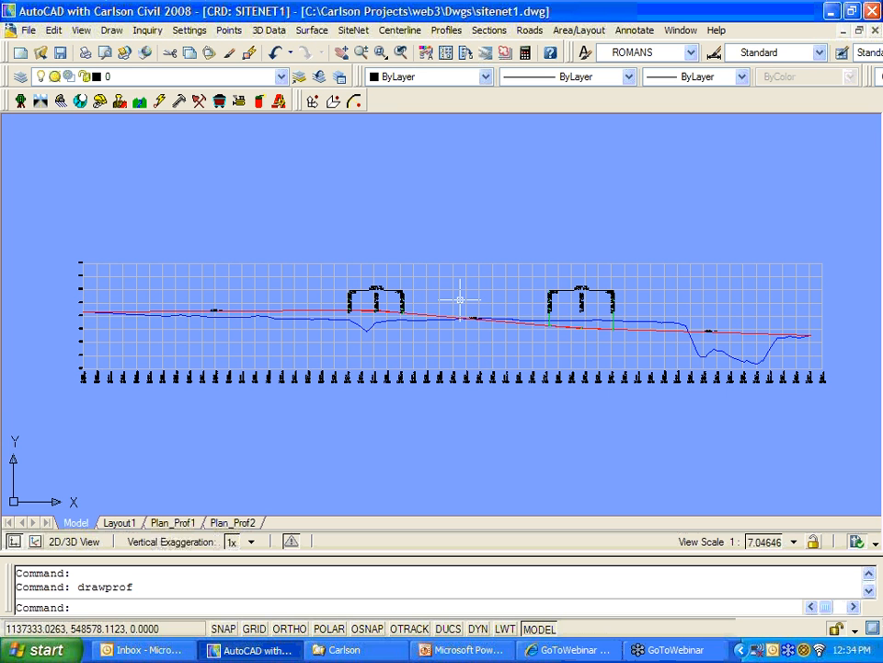
scroll(460, 300, down, 4)
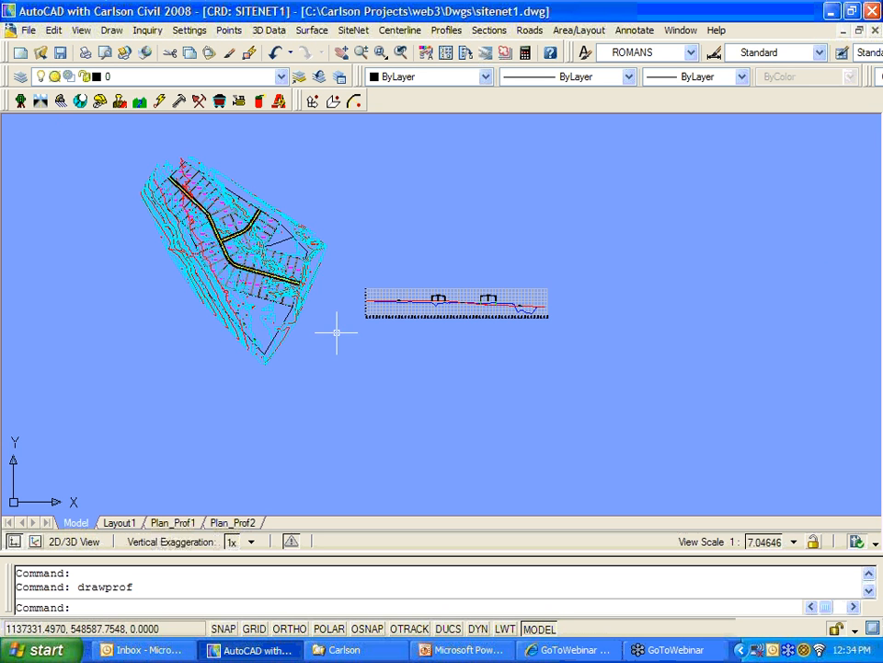
middle_drag(295, 282, 479, 374)
scroll(457, 372, up, 5)
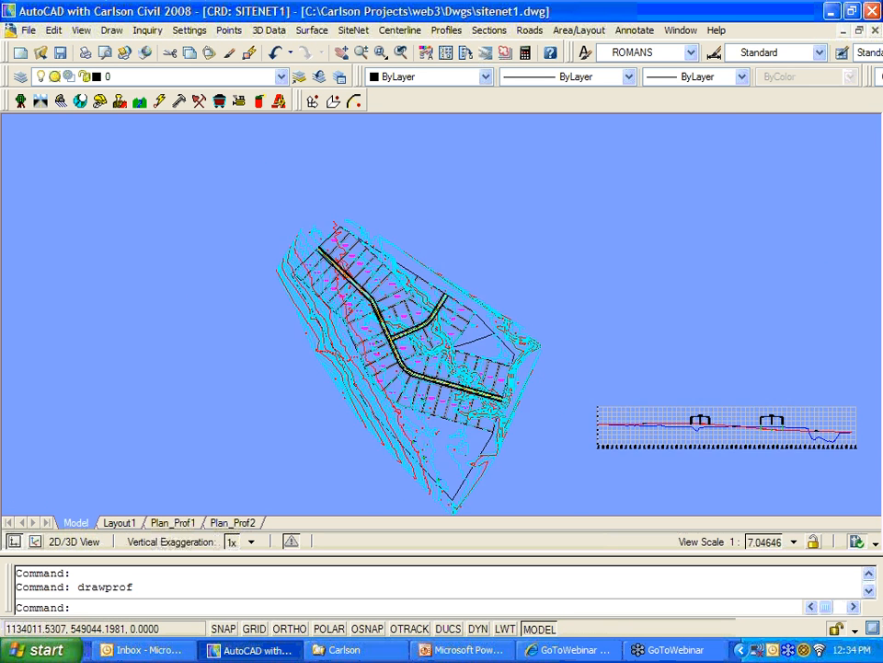
scroll(432, 361, up, 3)
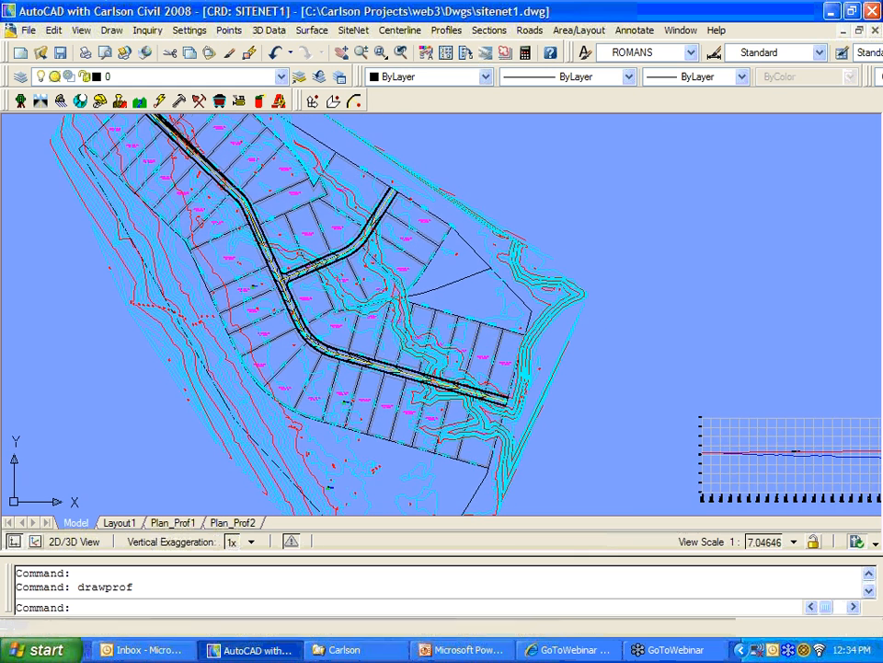
scroll(391, 343, up, 1)
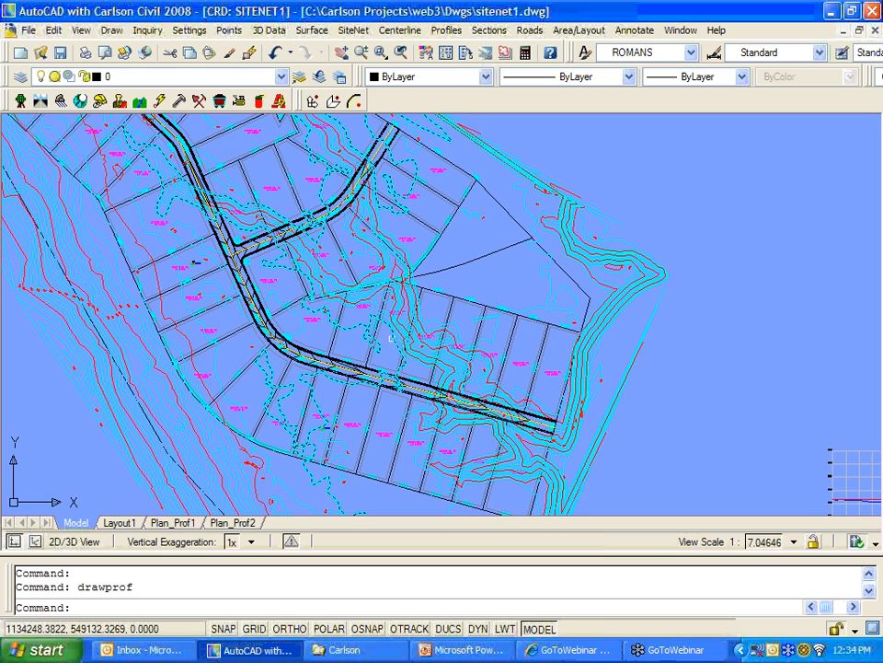
mouse_move(385, 302)
middle_down()
mouse_move(494, 317)
mouse_move(419, 306)
middle_up()
scroll(477, 335, up, 2)
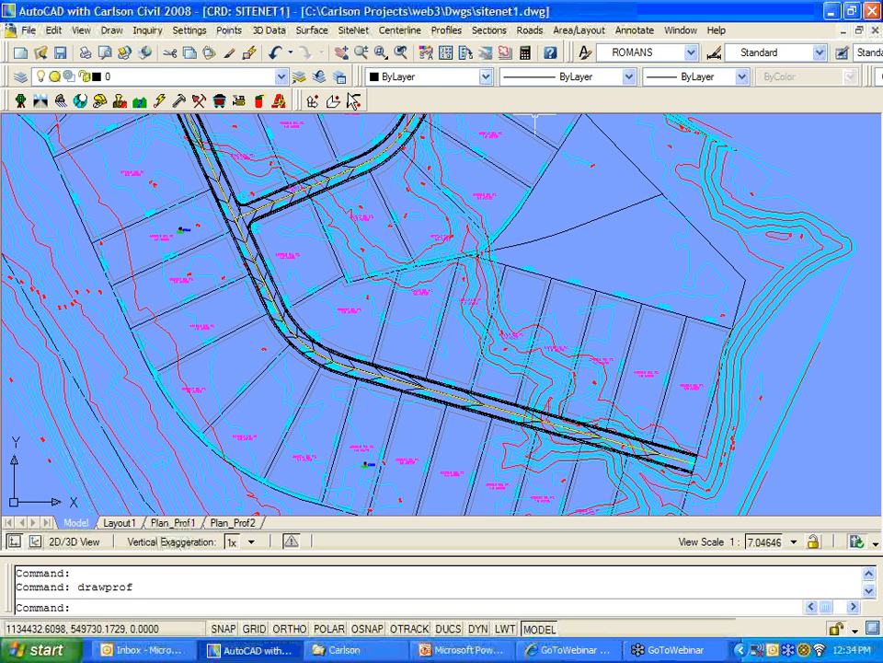
Step: Open road network web3 and set its output to triangulate and contour, overwriting Rdss.tin
click(530, 29)
click(526, 214)
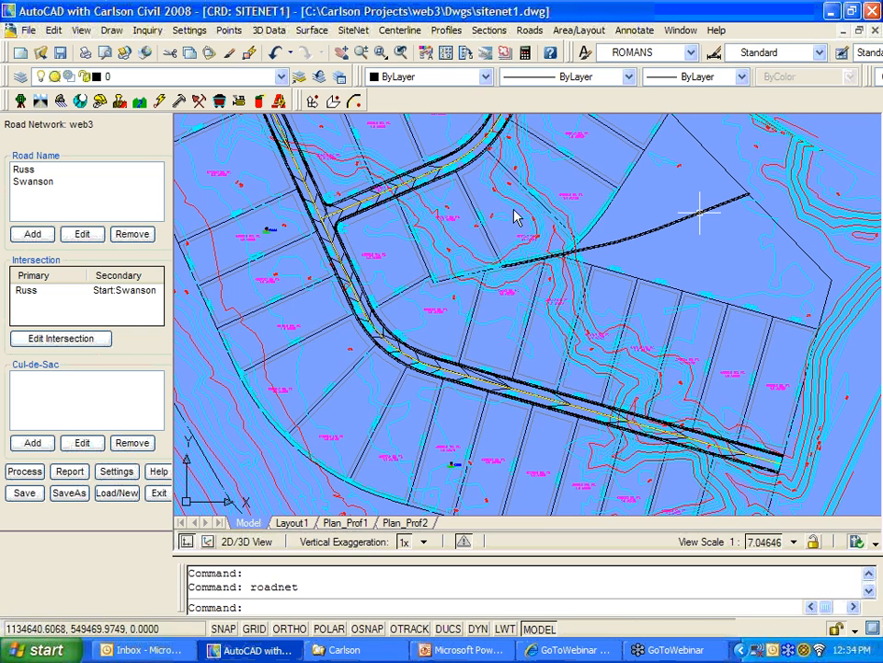
click(120, 474)
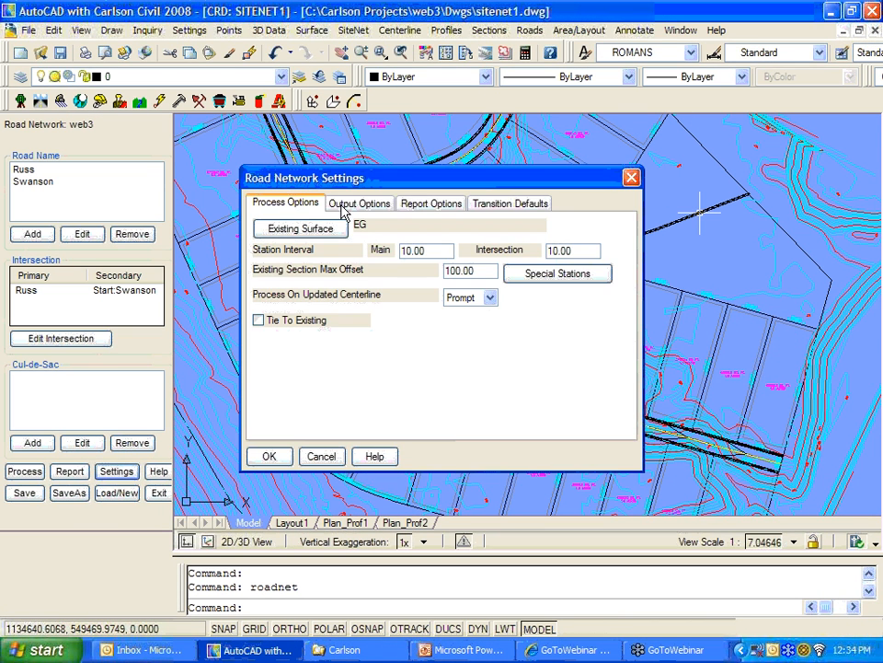
click(347, 207)
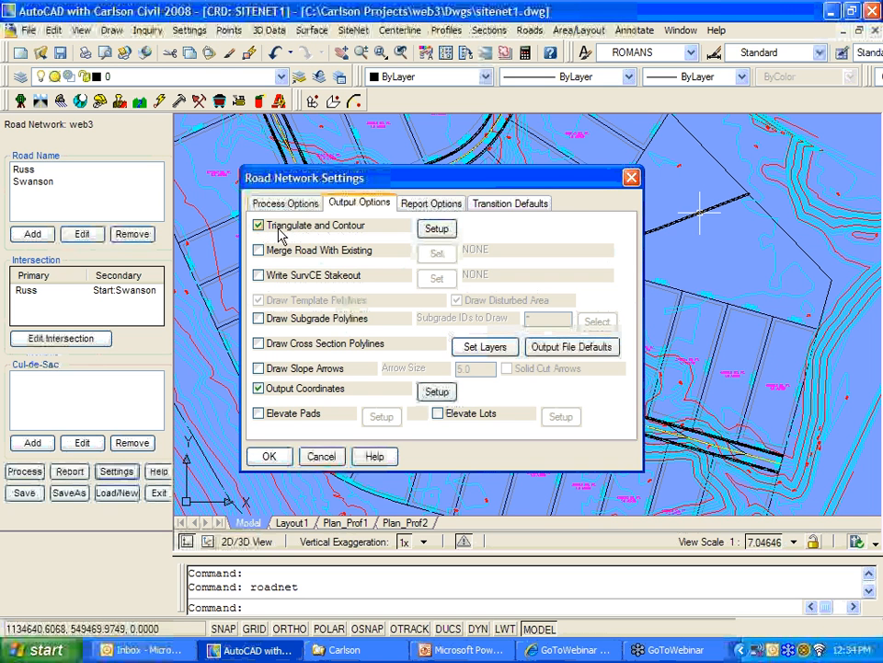
click(436, 229)
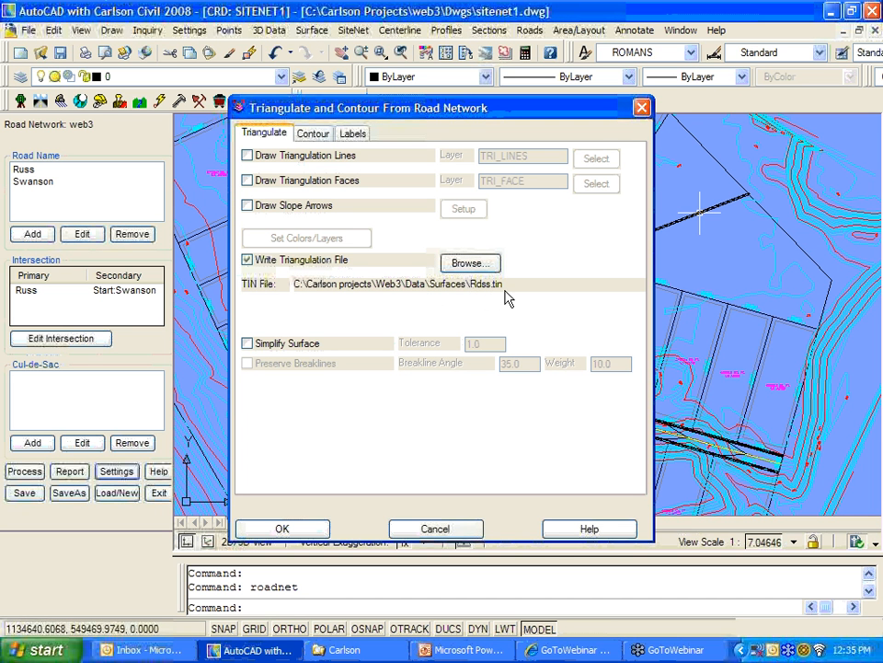
click(311, 530)
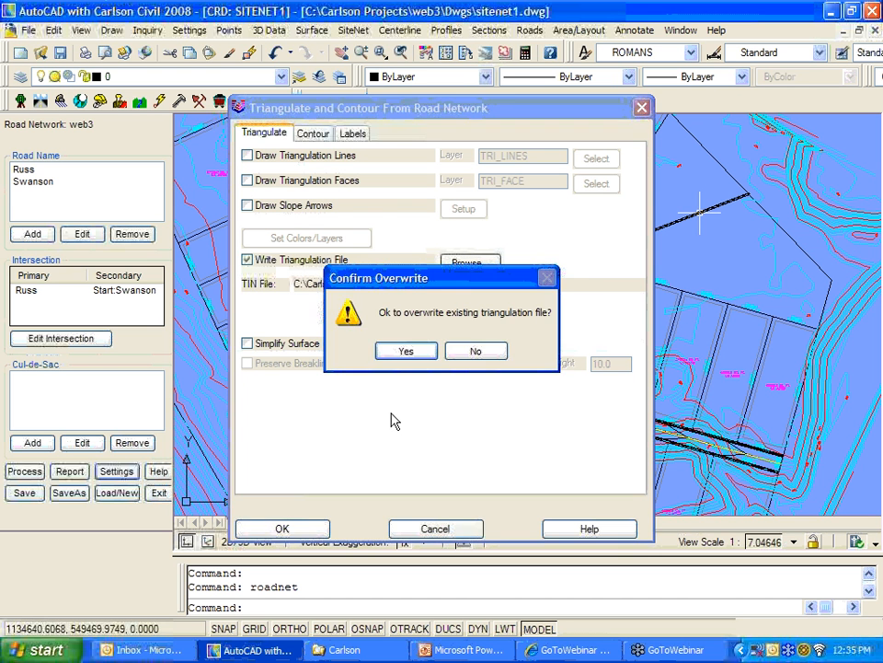
click(404, 349)
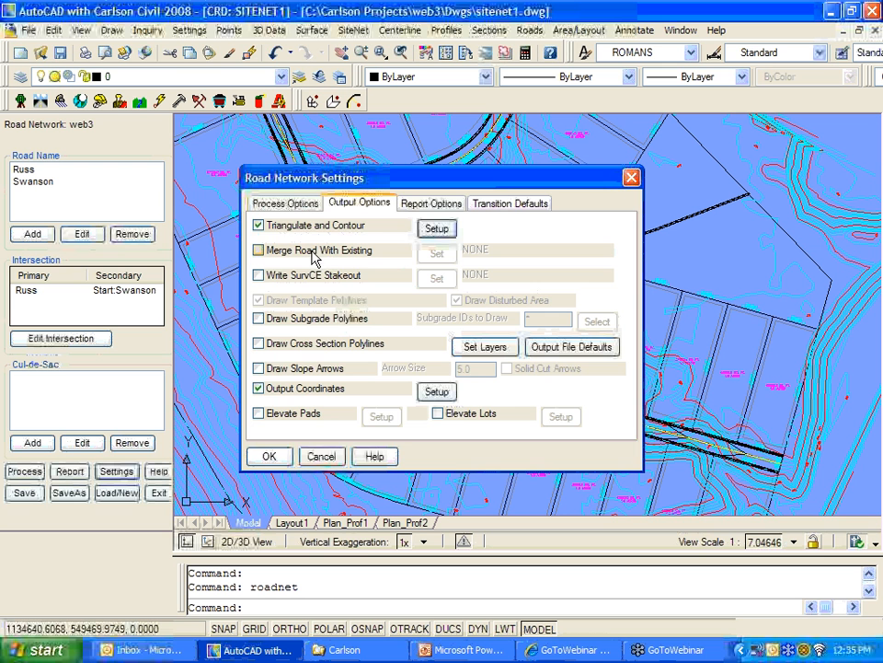
click(270, 456)
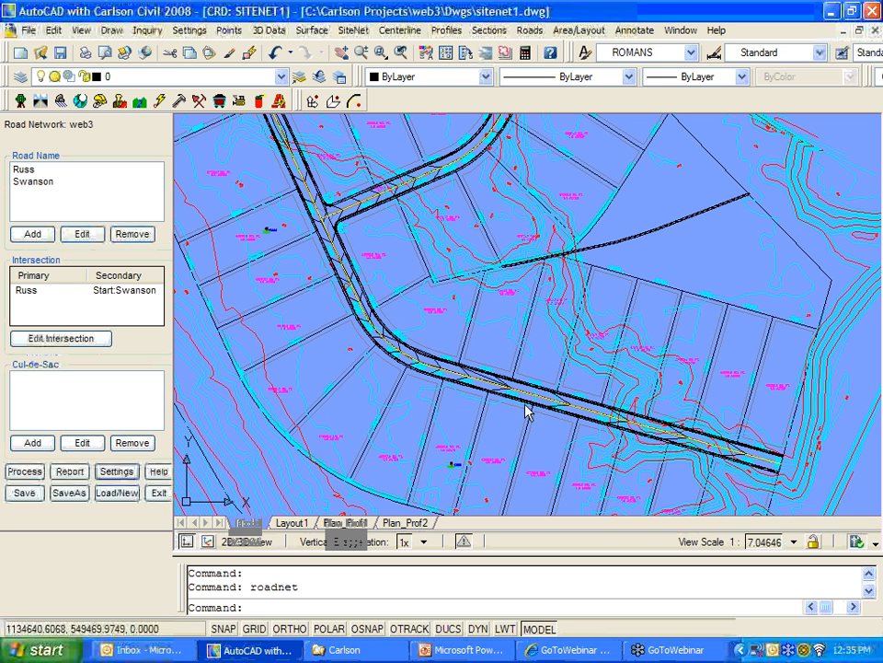
Step: Process the road network to rebuild its contours, then zoom into the road curve and intersection
click(22, 471)
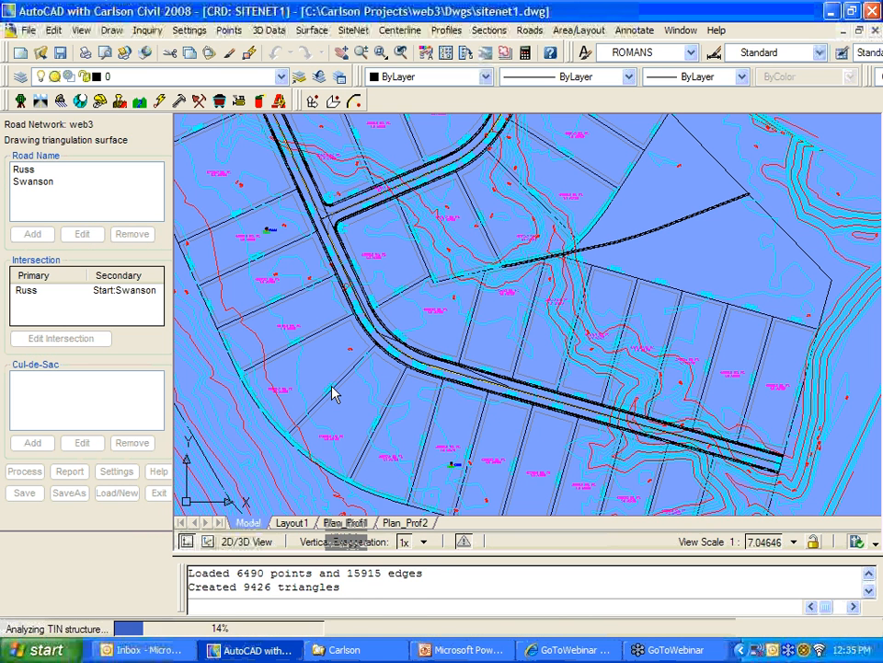
click(441, 333)
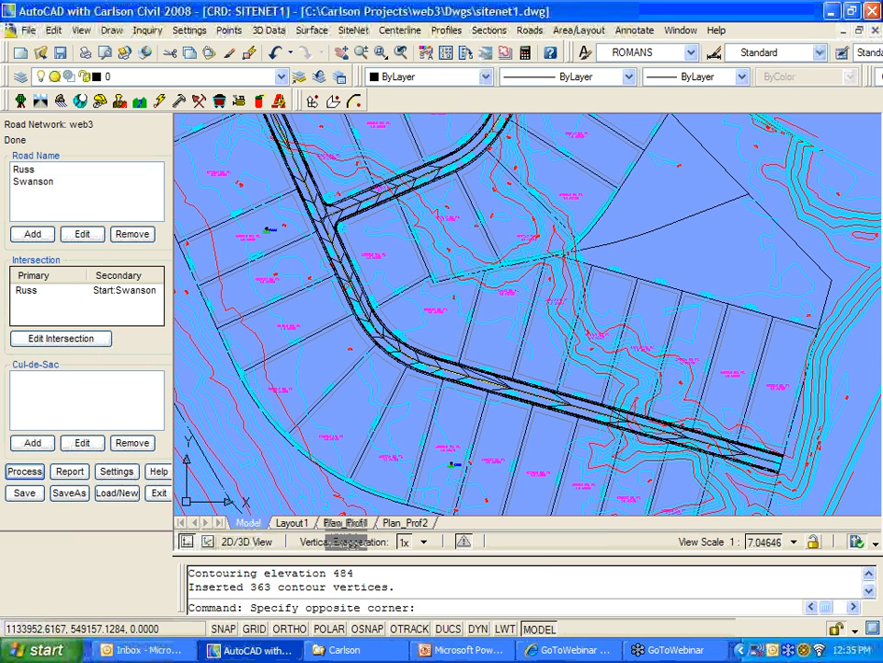
click(430, 340)
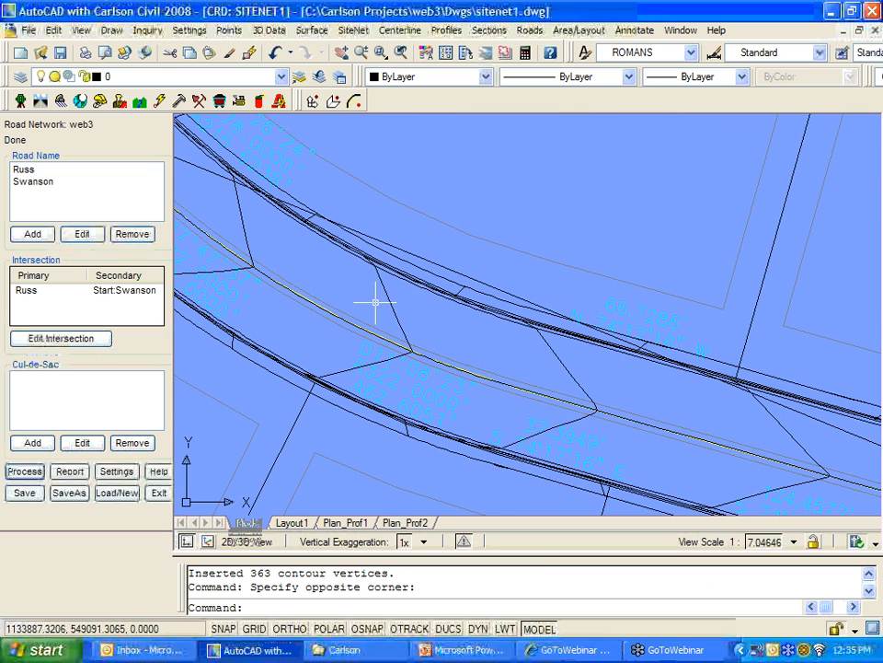
scroll(518, 352, down, 2)
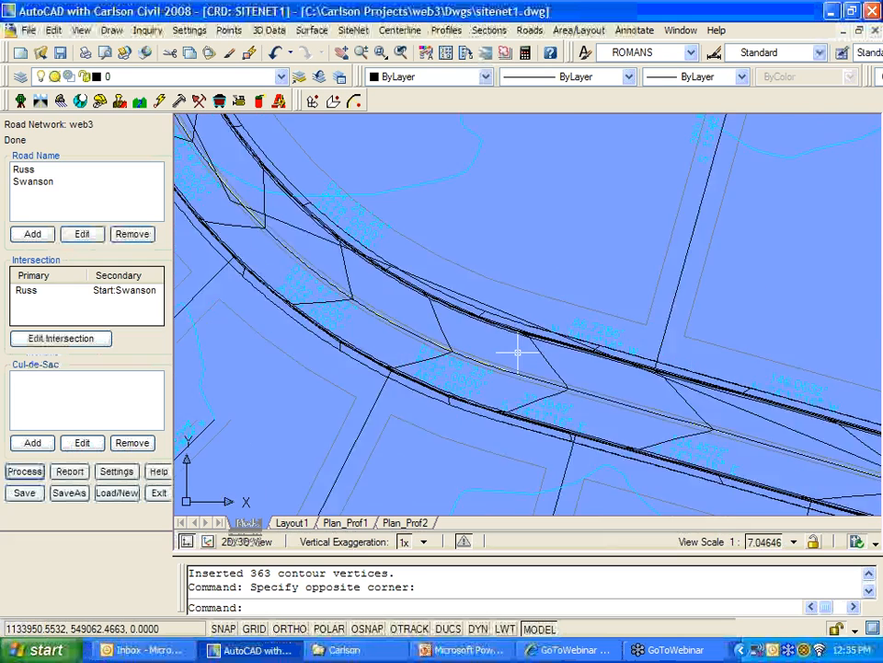
scroll(518, 352, down, 3)
mouse_move(446, 272)
middle_down()
mouse_move(468, 351)
mouse_move(512, 424)
mouse_move(499, 371)
mouse_move(468, 321)
middle_up()
scroll(471, 324, down, 2)
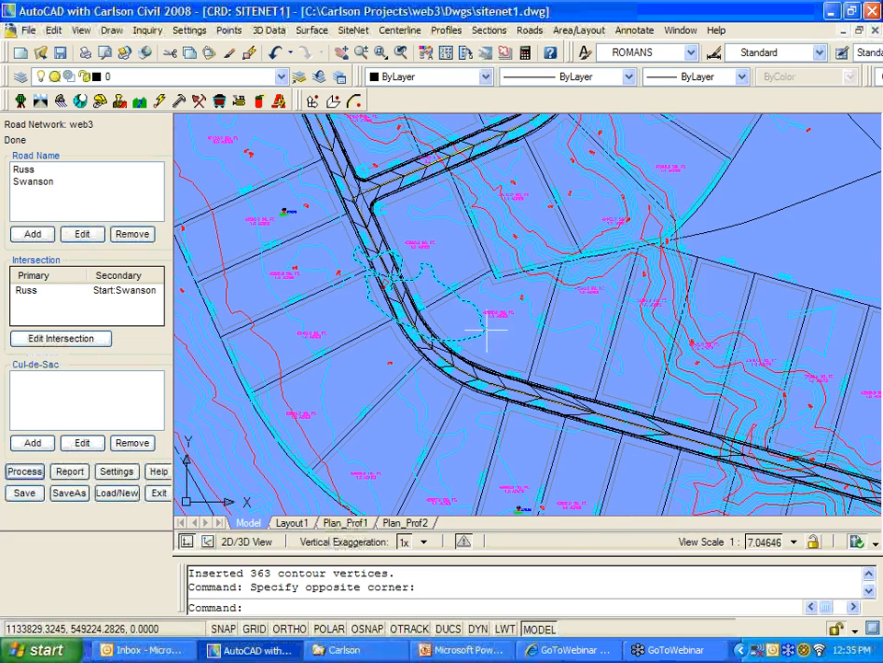
Step: Save and close the road network, then centre the subdivision in view
click(25, 493)
click(158, 492)
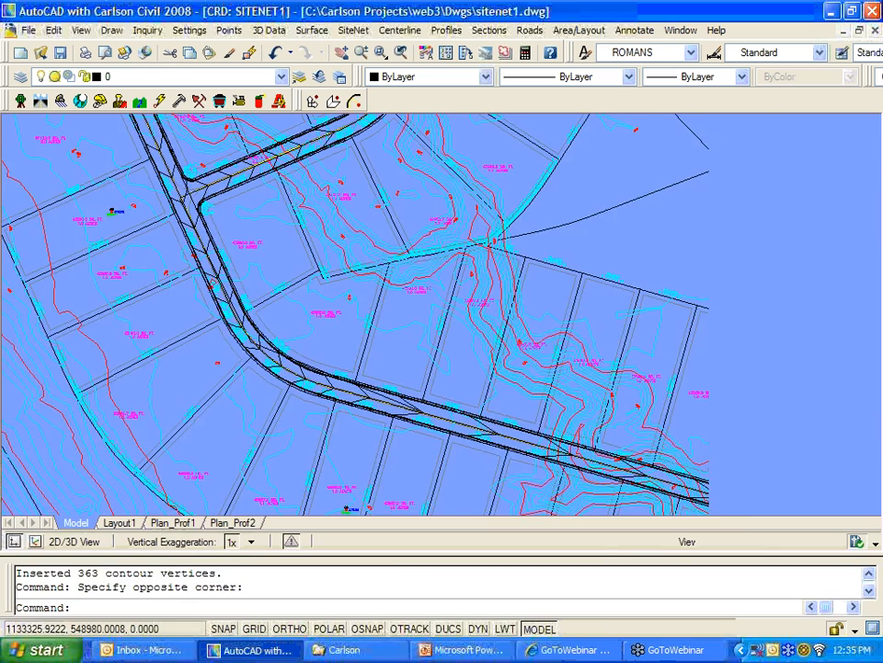
scroll(368, 363, down, 2)
middle_drag(398, 363, 428, 392)
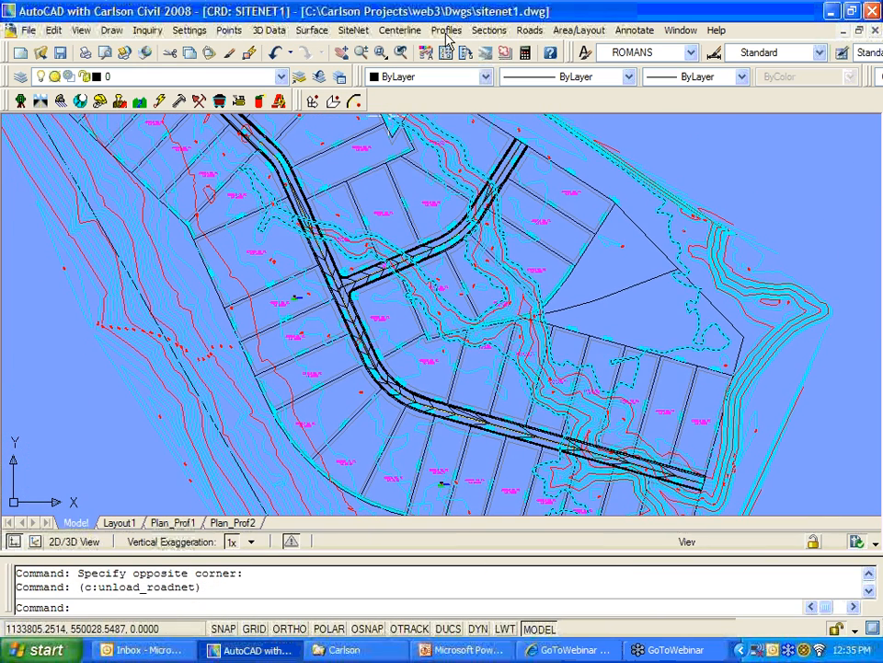
Step: Launch the Surface 3D Viewer from Surface > 3D Views
click(313, 30)
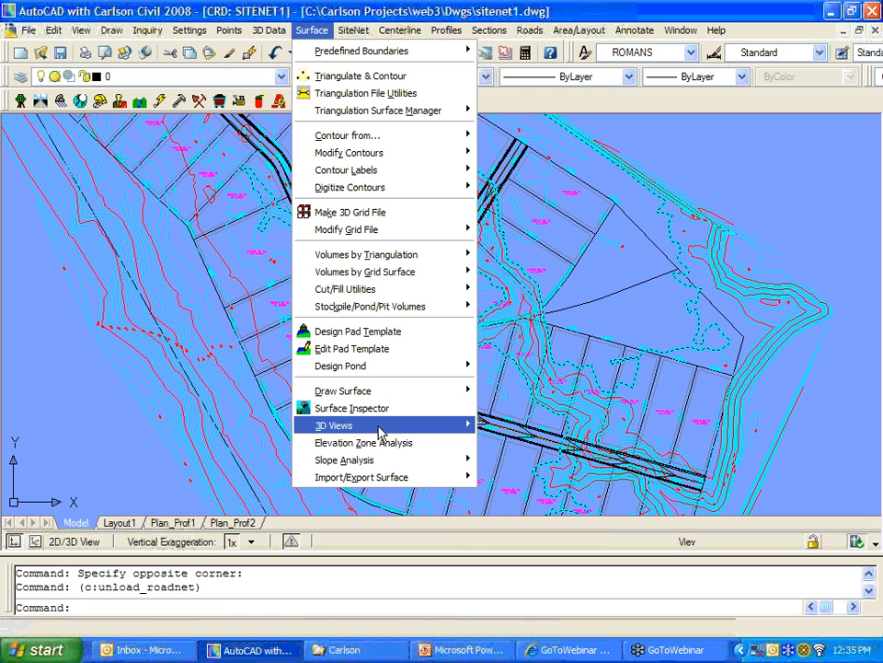
mouse_move(392, 427)
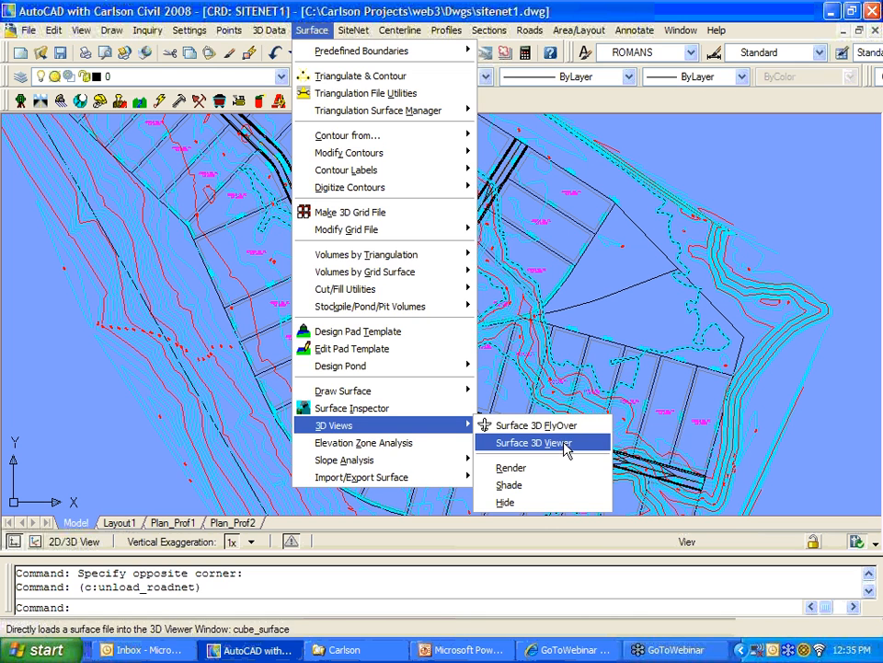
click(532, 442)
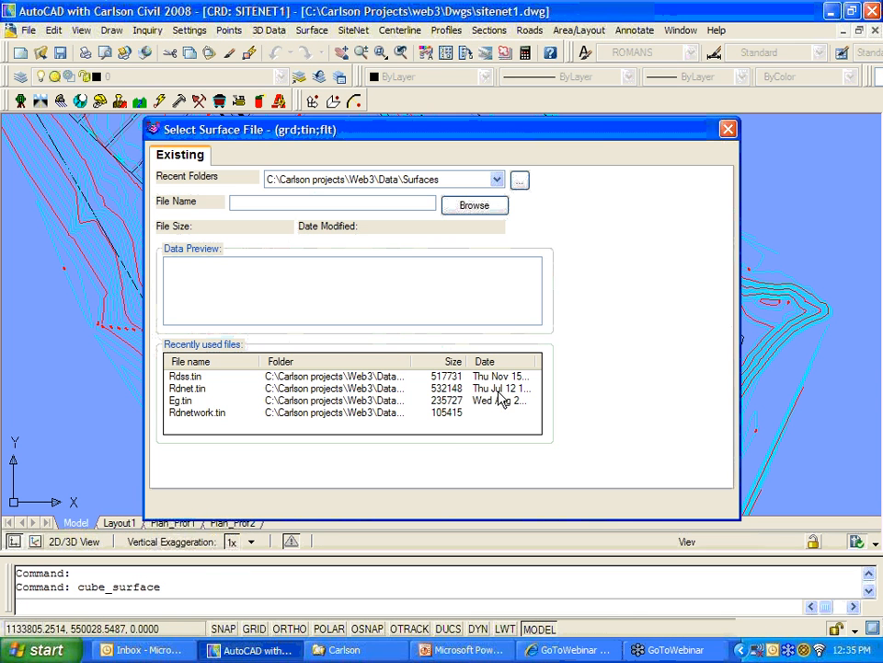
Step: Load the road surface (6490 points, 15915 edges), tilt and rotate it, then exit the viewer
click(195, 507)
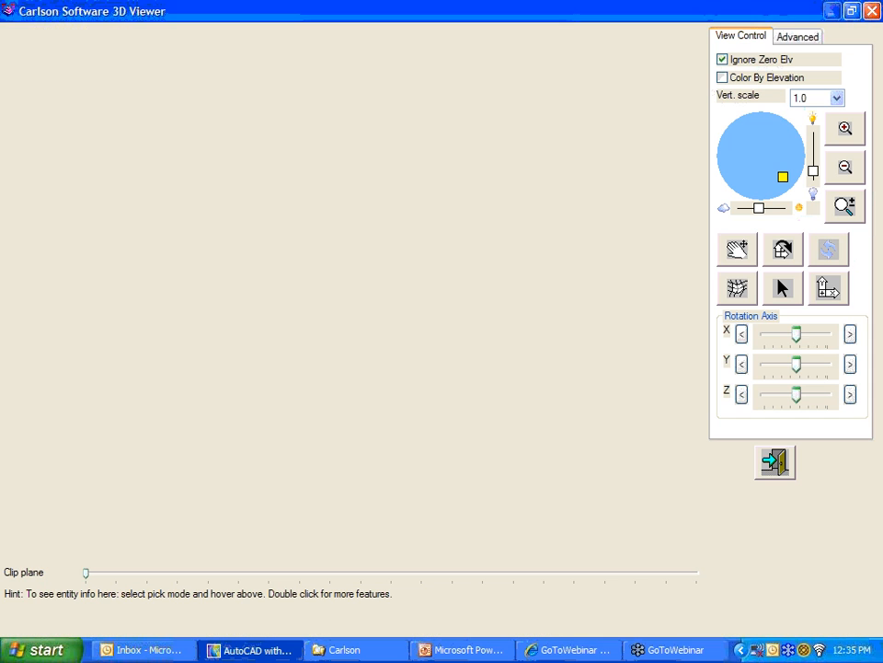
scroll(346, 348, up, 8)
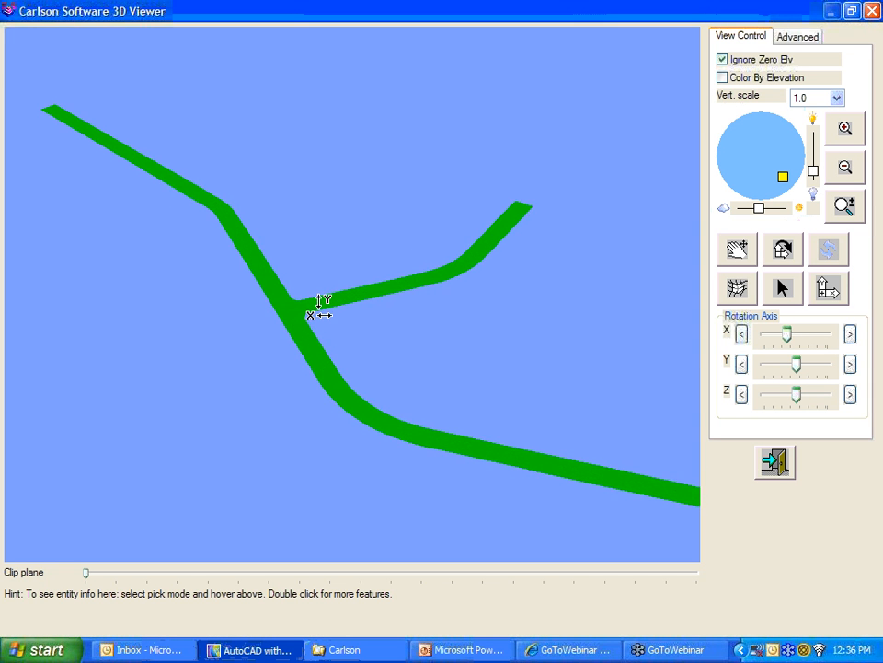
drag(316, 348, 259, 465)
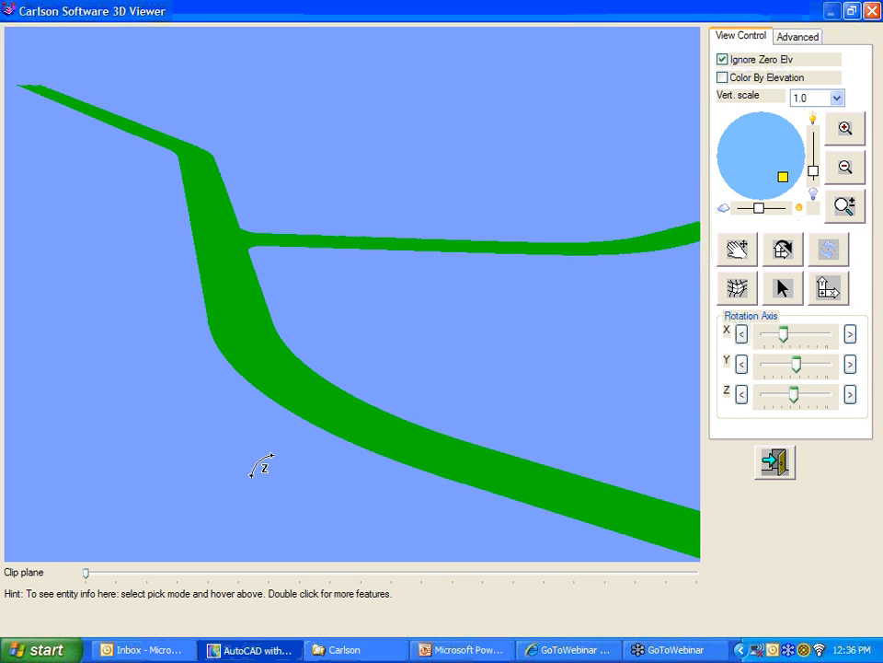
scroll(225, 263, up, 5)
mouse_move(215, 256)
mouse_down()
mouse_move(245, 240)
mouse_move(240, 298)
mouse_move(240, 263)
mouse_up()
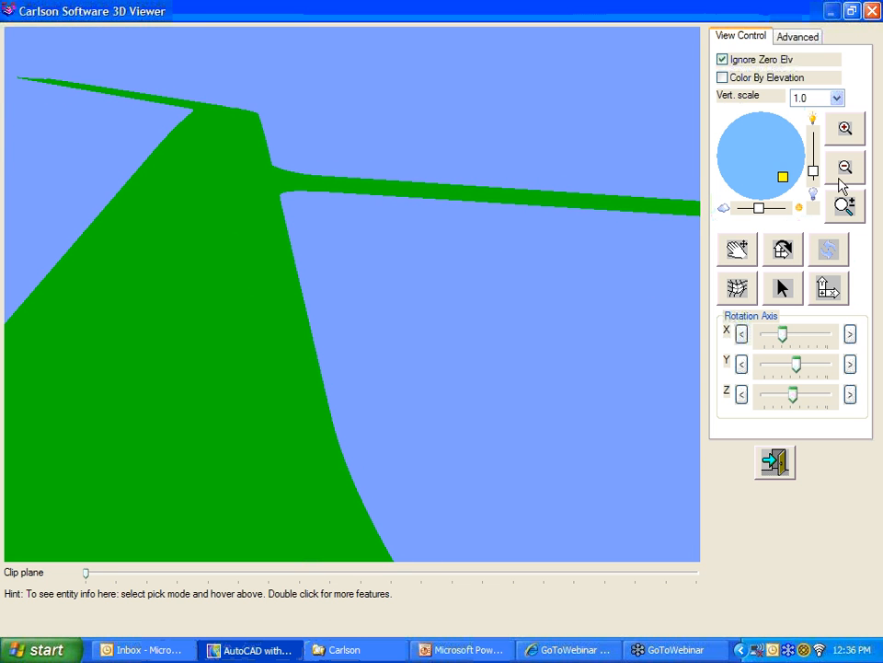
mouse_move(783, 175)
mouse_down()
mouse_move(760, 134)
mouse_move(752, 159)
mouse_up()
drag(428, 223, 384, 230)
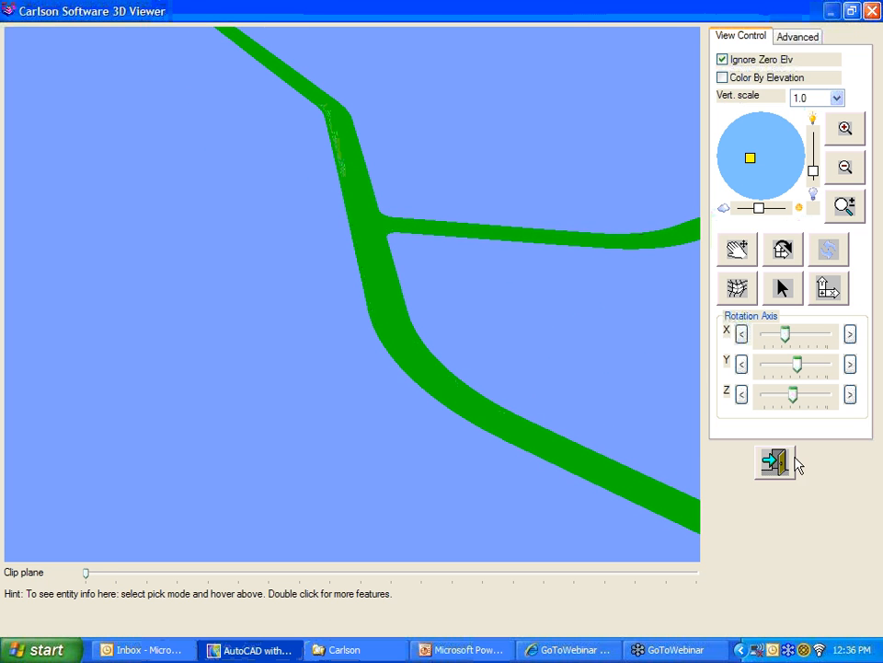
click(775, 463)
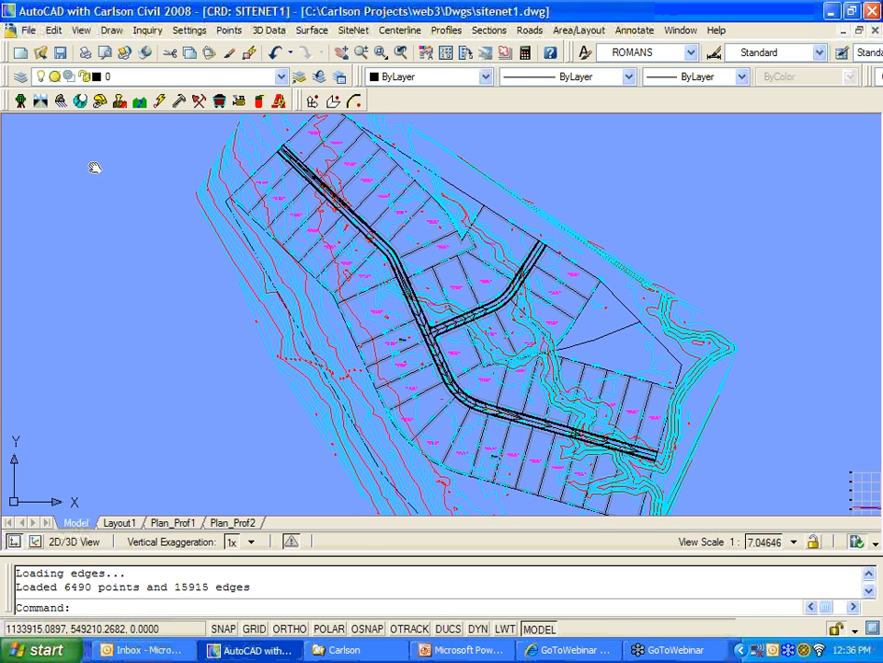
Step: Switch the Carlson menu to the Hydrology module
click(77, 100)
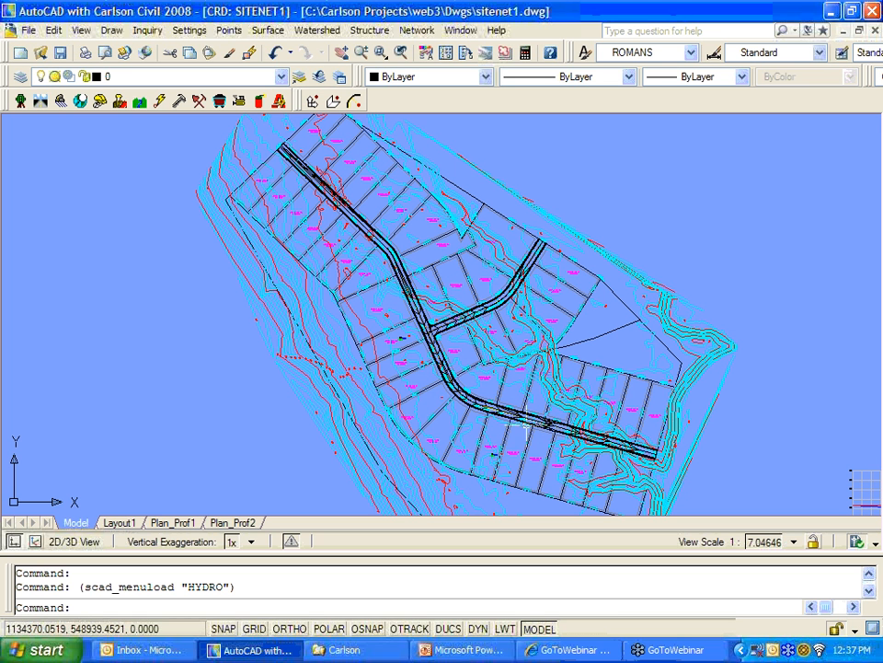
Step: Open Sewer Network Settings, try Storm Sewer, and keep the Sanitary/Utility network type
click(416, 29)
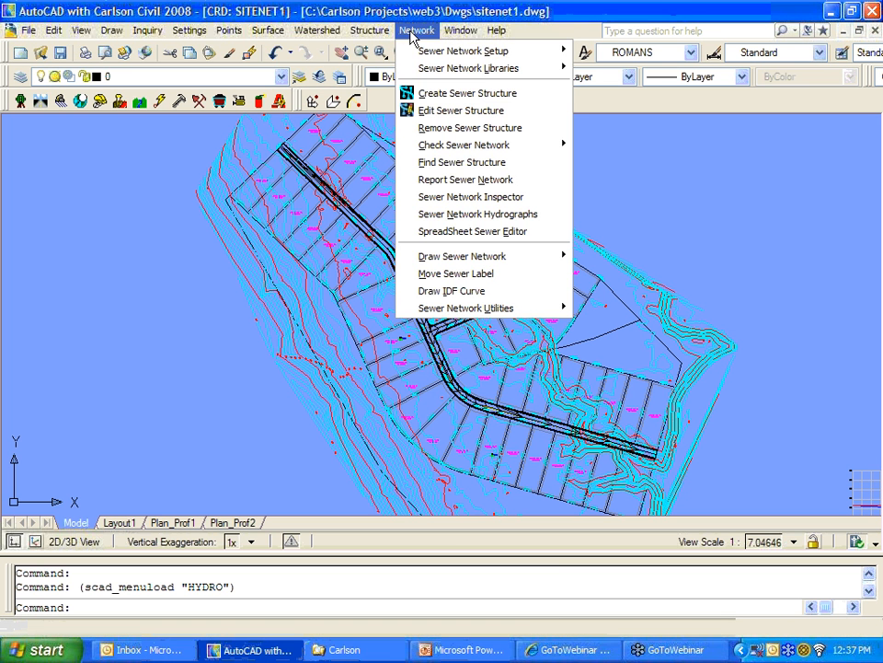
mouse_move(438, 58)
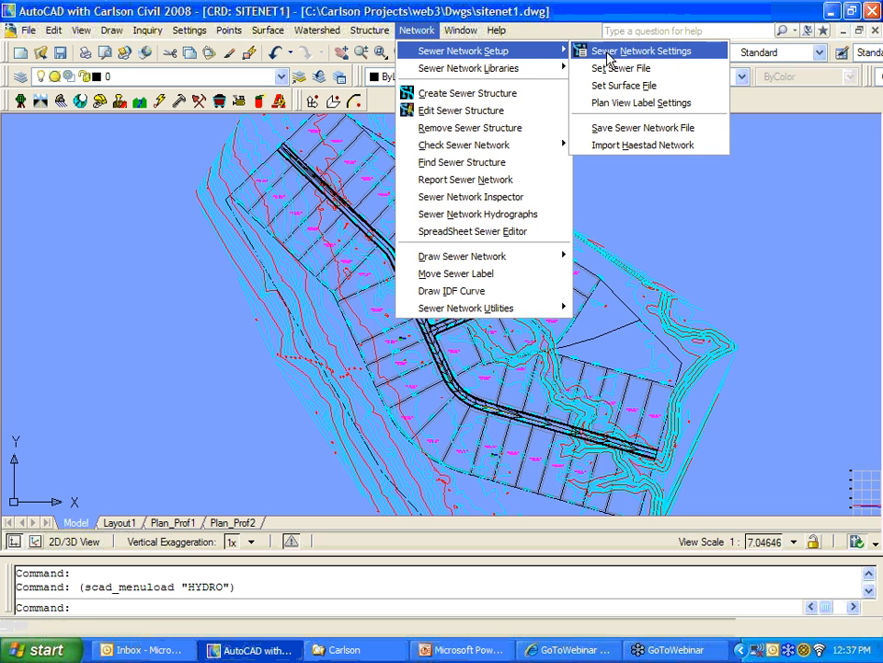
click(647, 56)
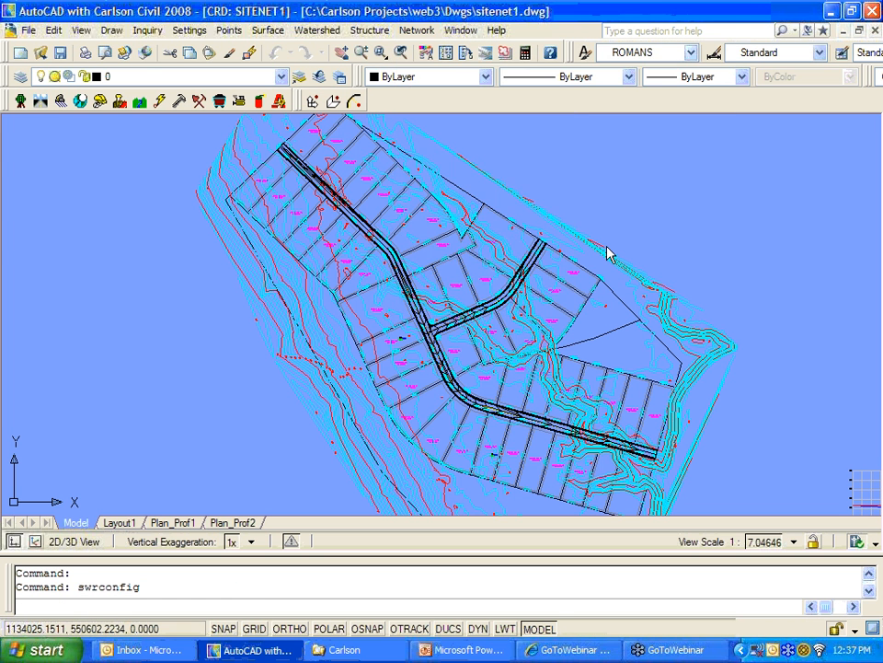
drag(479, 171, 529, 135)
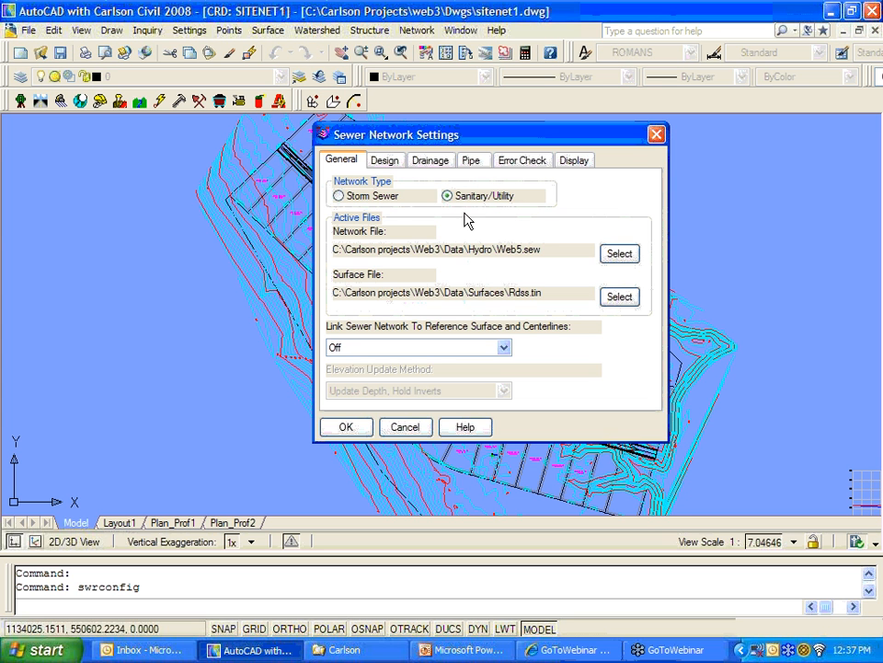
click(339, 197)
click(469, 202)
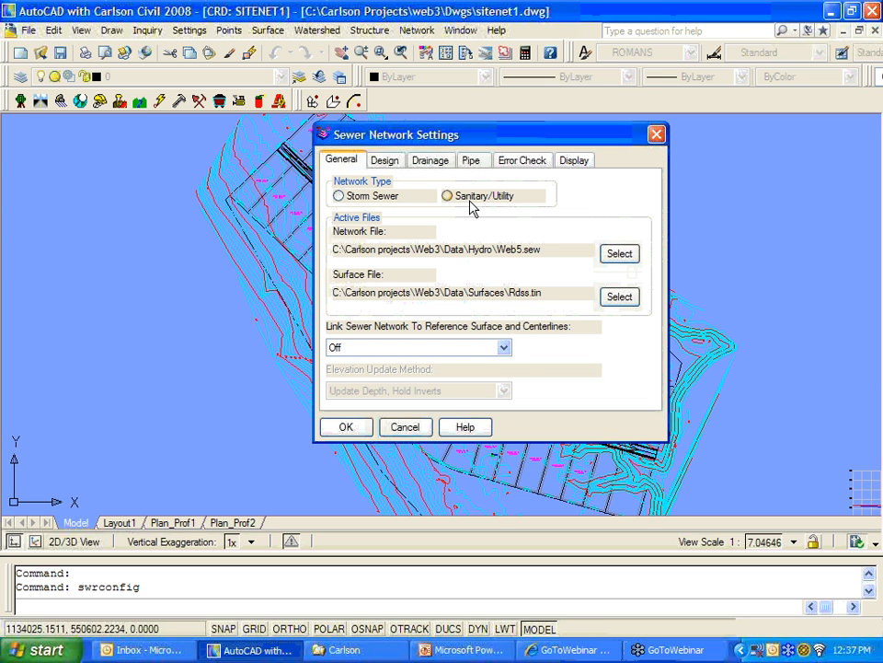
click(345, 201)
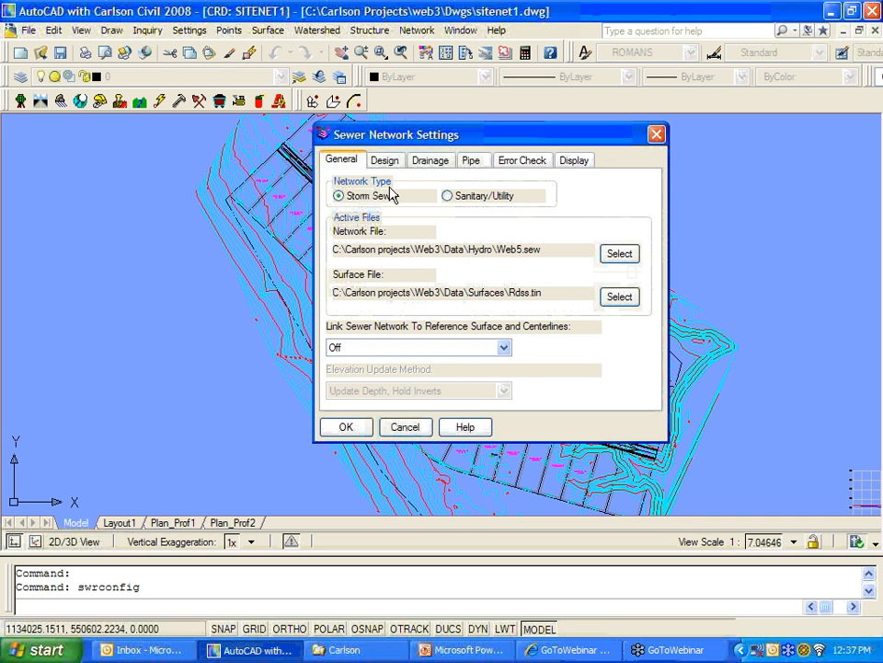
click(447, 197)
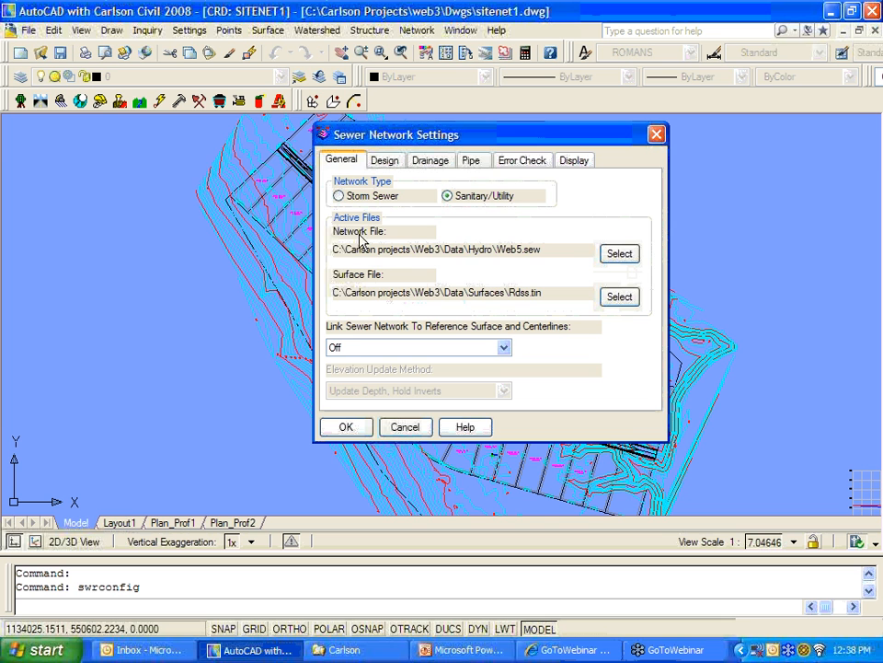
Step: Replace Web5.sew with a newly created network file named 11-15.sew
click(619, 256)
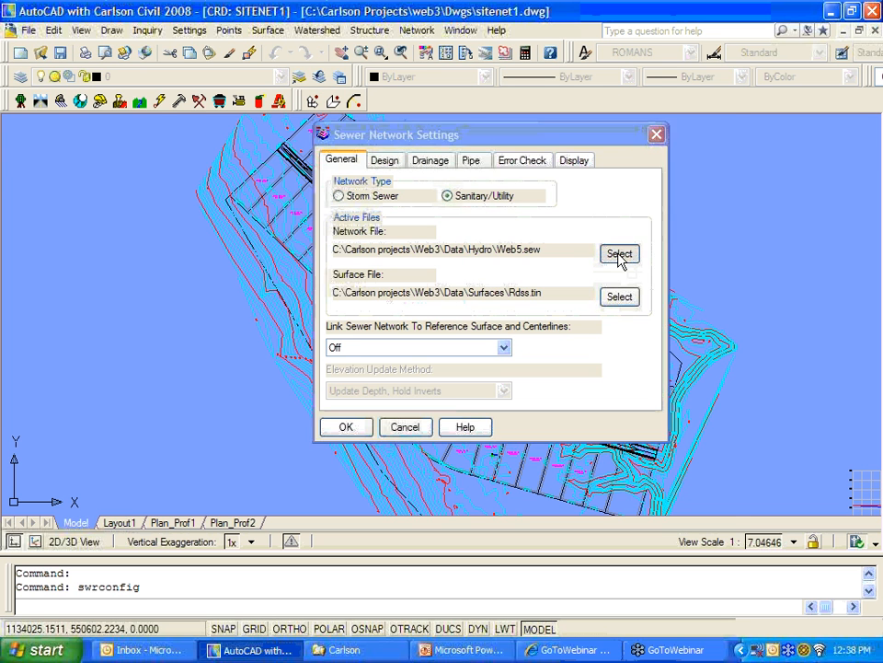
click(173, 157)
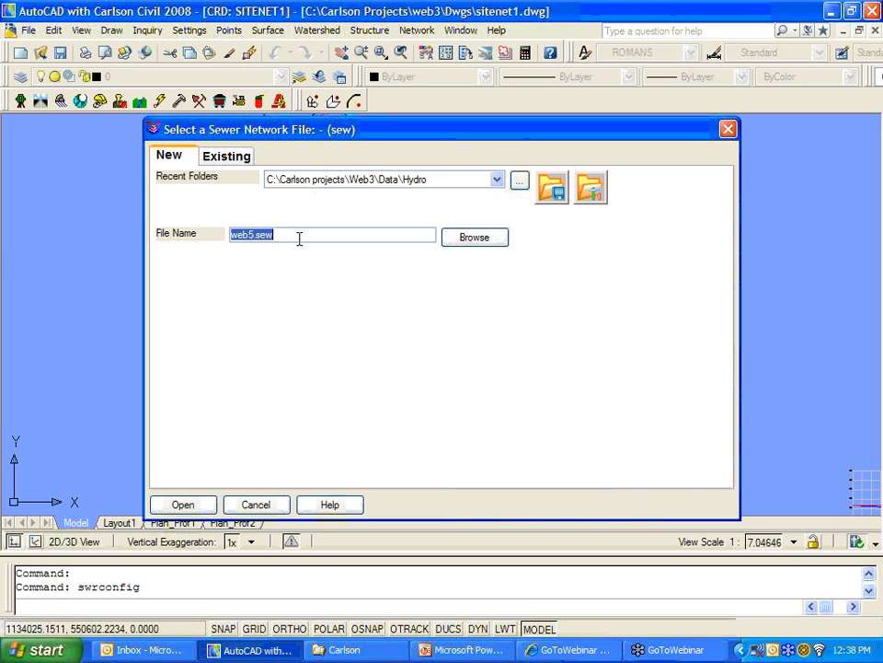
text(web7)
key(BackSpace)
key(BackSpace)
key(BackSpace)
key(BackSpace)
text(11-15)
click(193, 506)
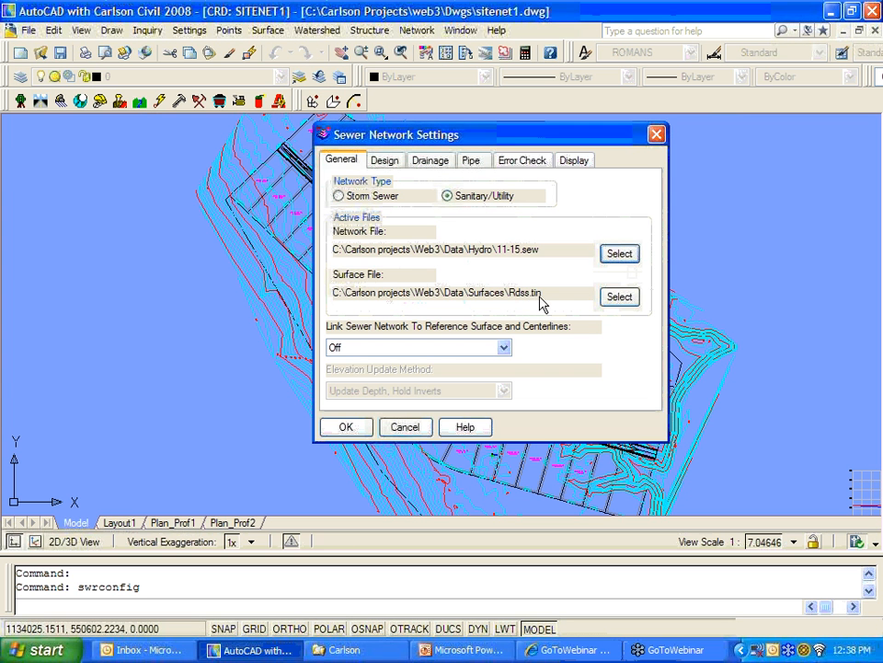
Step: Review the design, drainage, cover, error-check and display tabs, then accept the settings
click(385, 164)
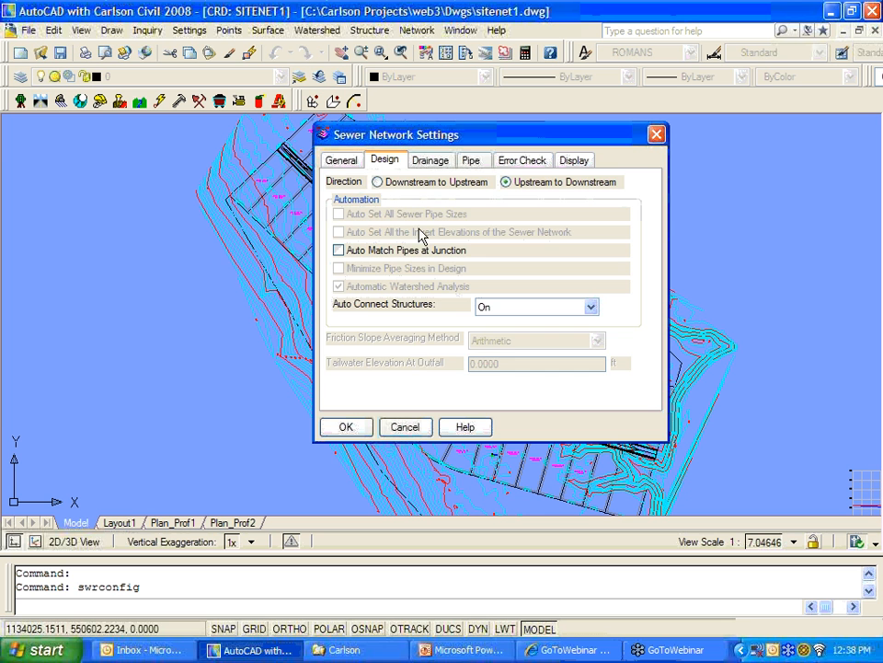
click(431, 163)
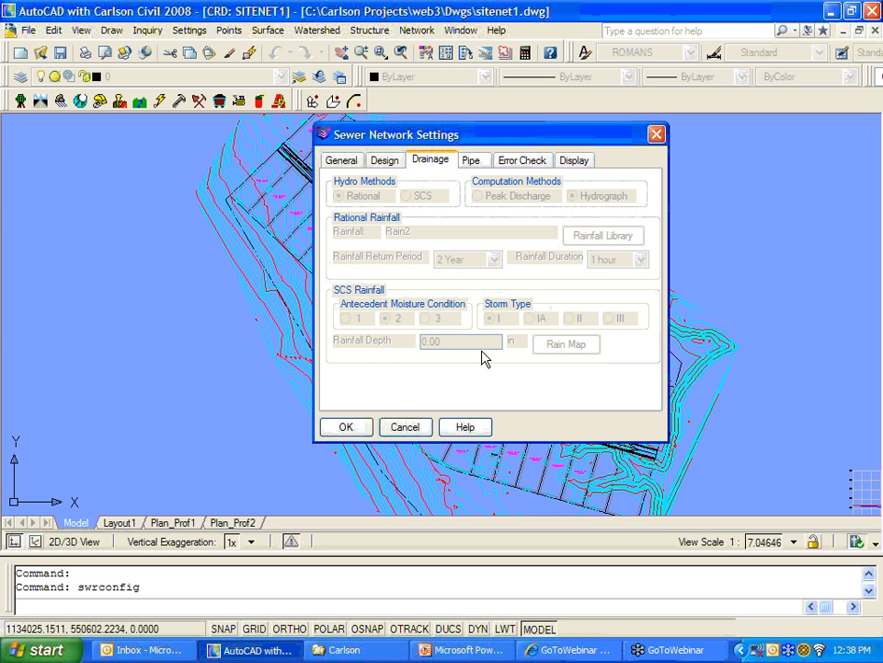
click(472, 163)
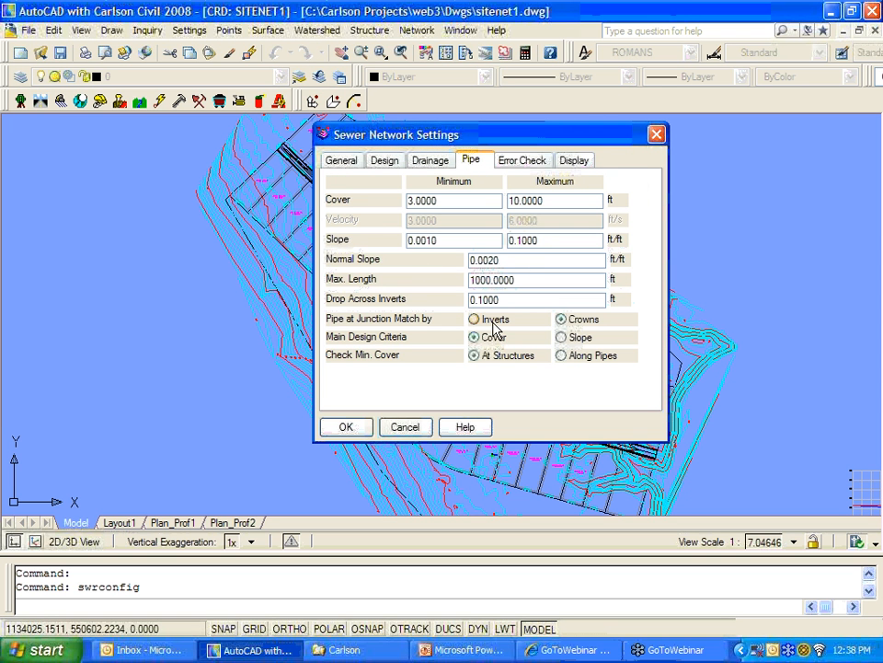
click(523, 161)
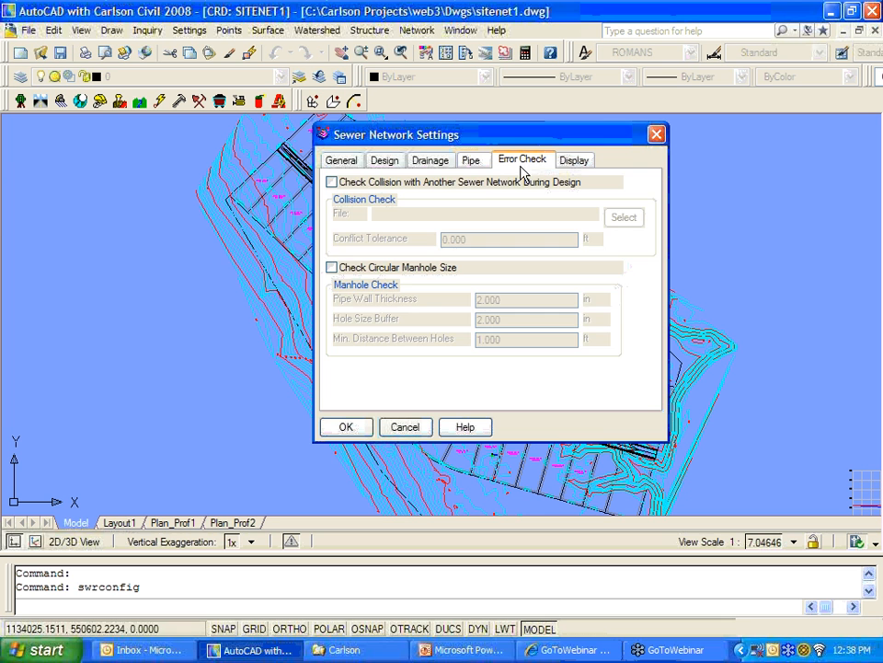
click(572, 162)
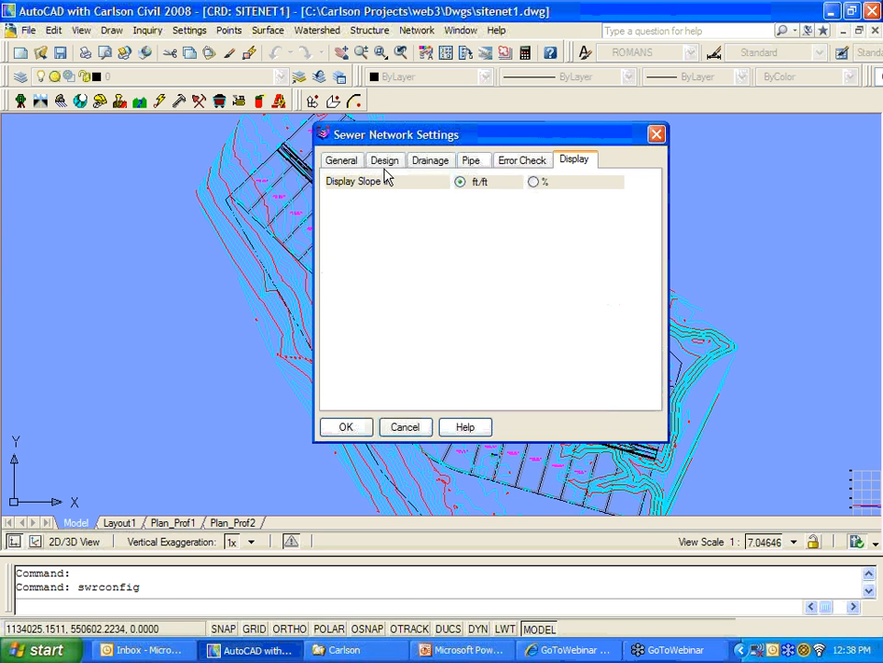
click(343, 163)
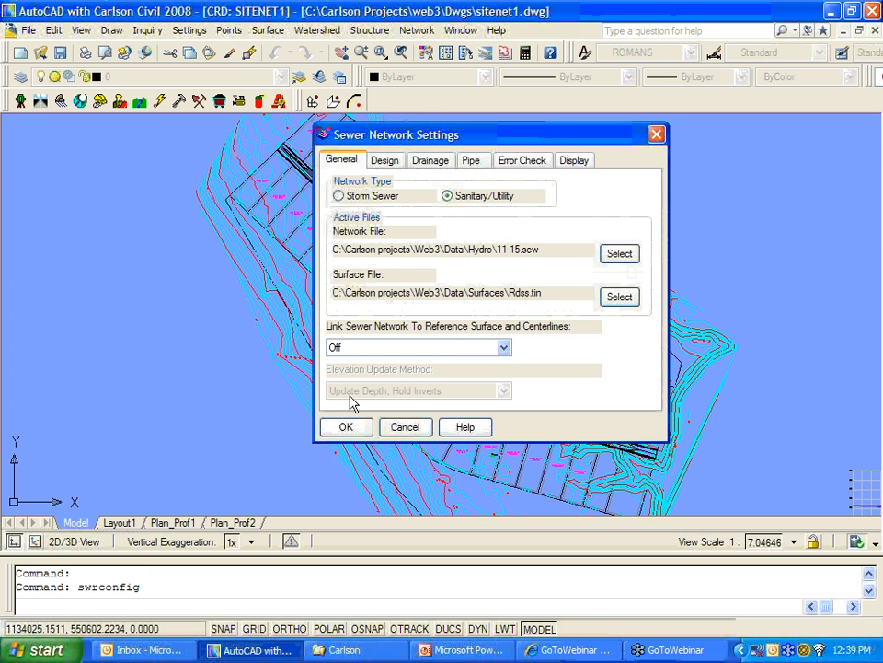
click(346, 426)
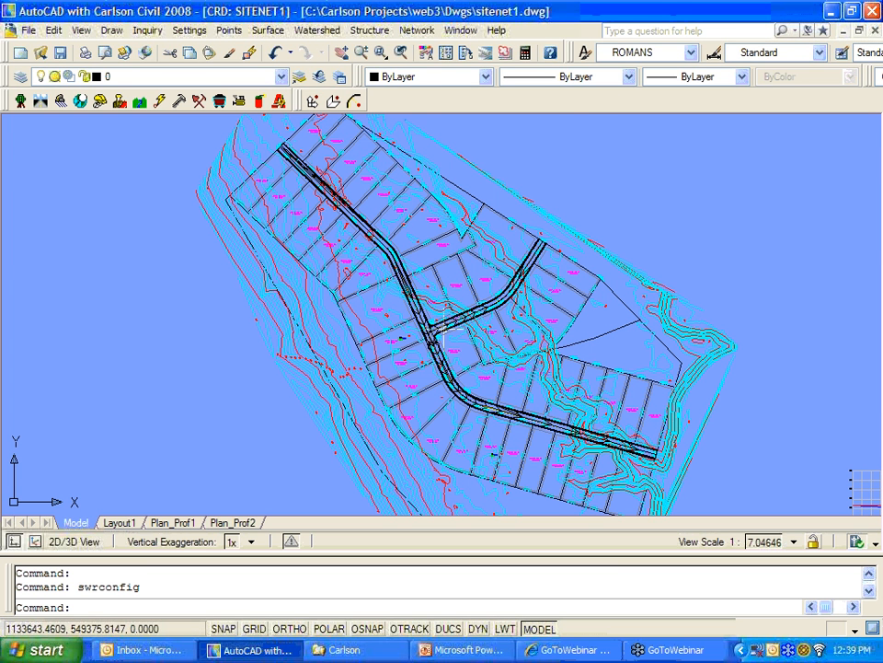
Step: Create sewer structure M1 by picking a point at the road intersection
click(416, 31)
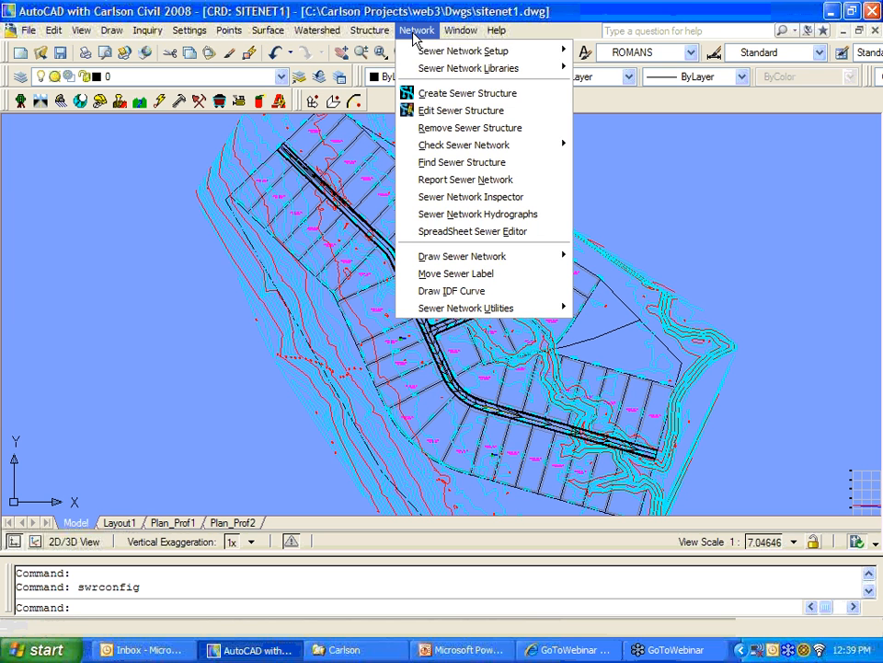
click(428, 94)
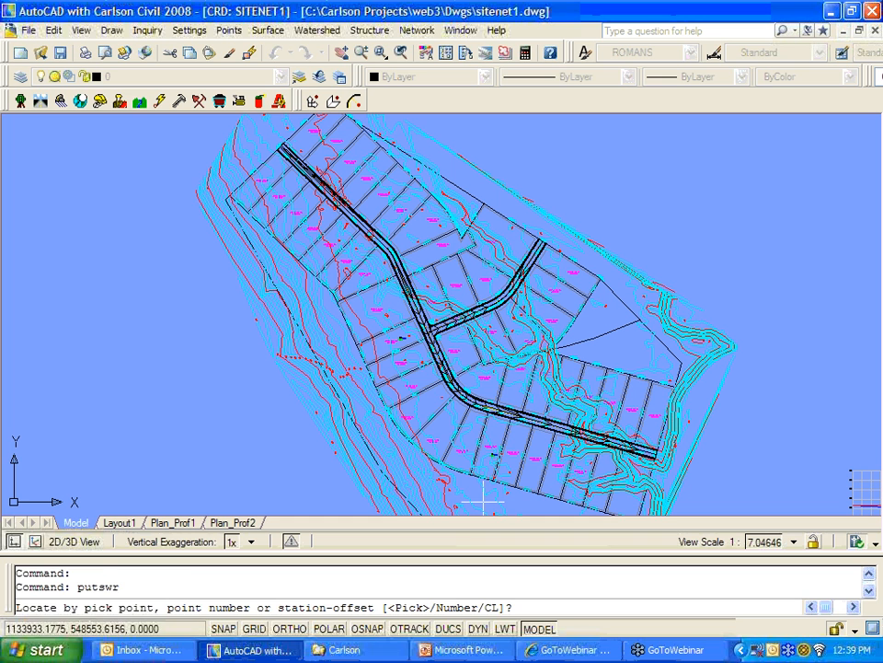
key(Return)
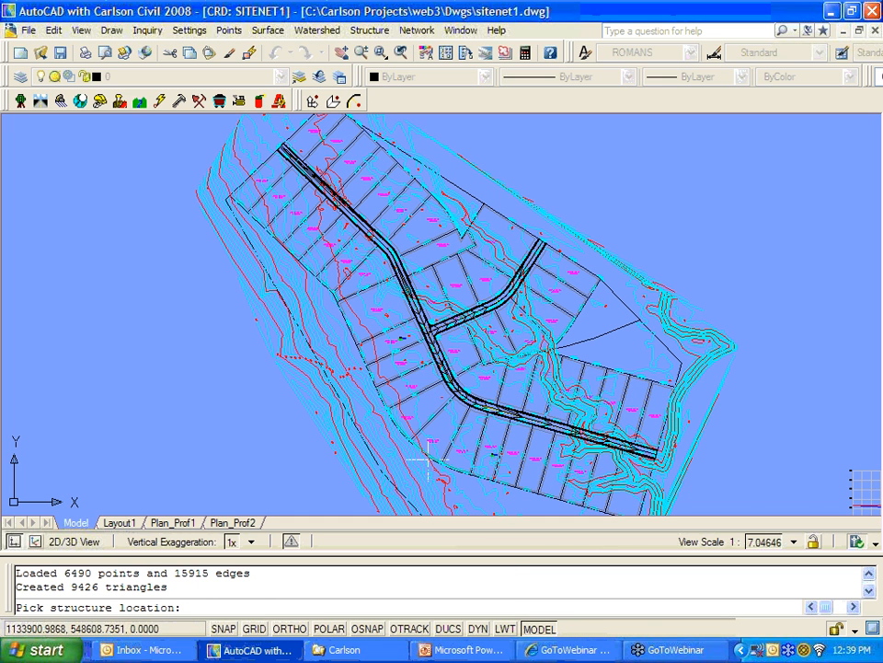
scroll(432, 329, up, 4)
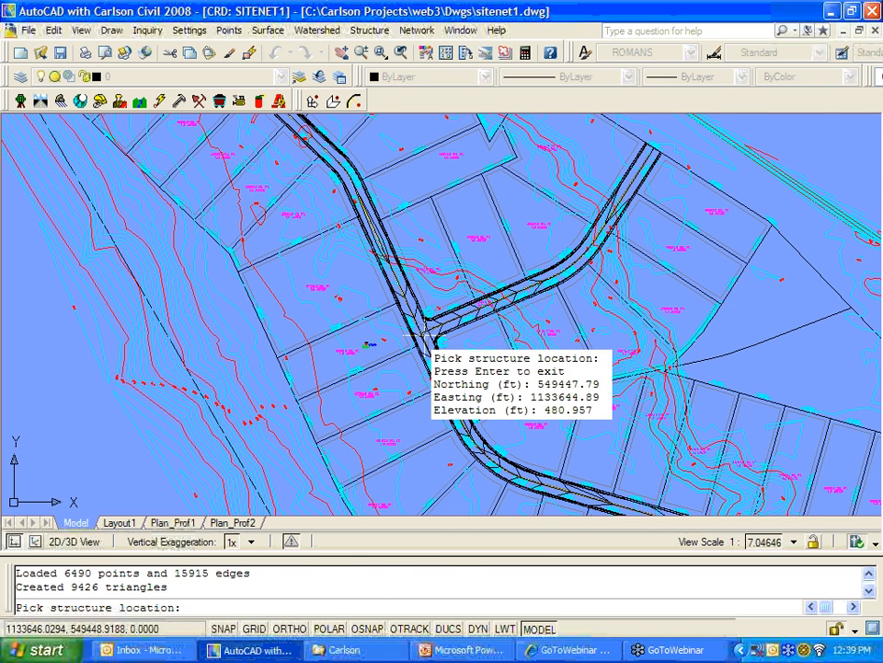
click(426, 333)
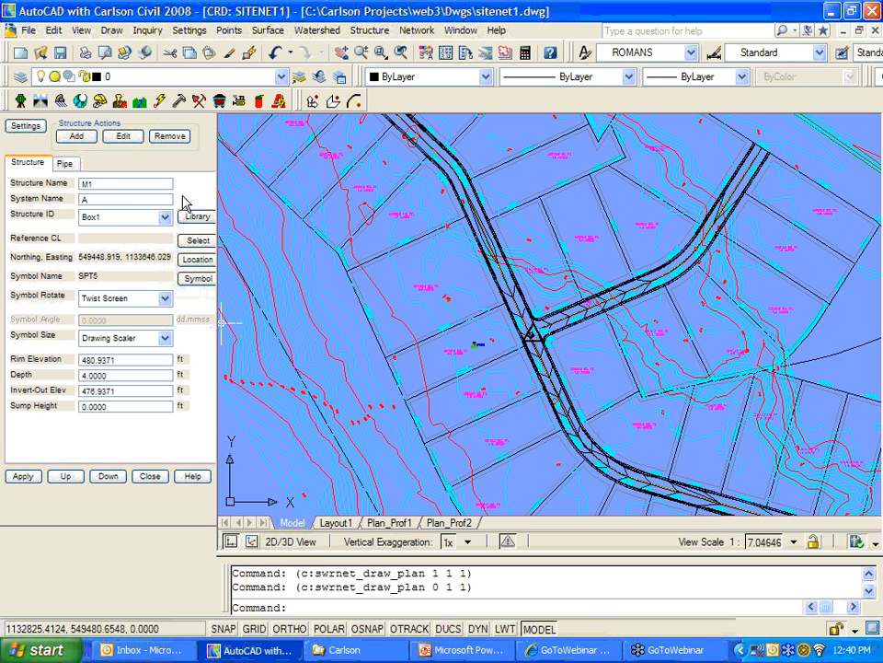
Step: Make structure M1 an MH1 manhole
click(87, 184)
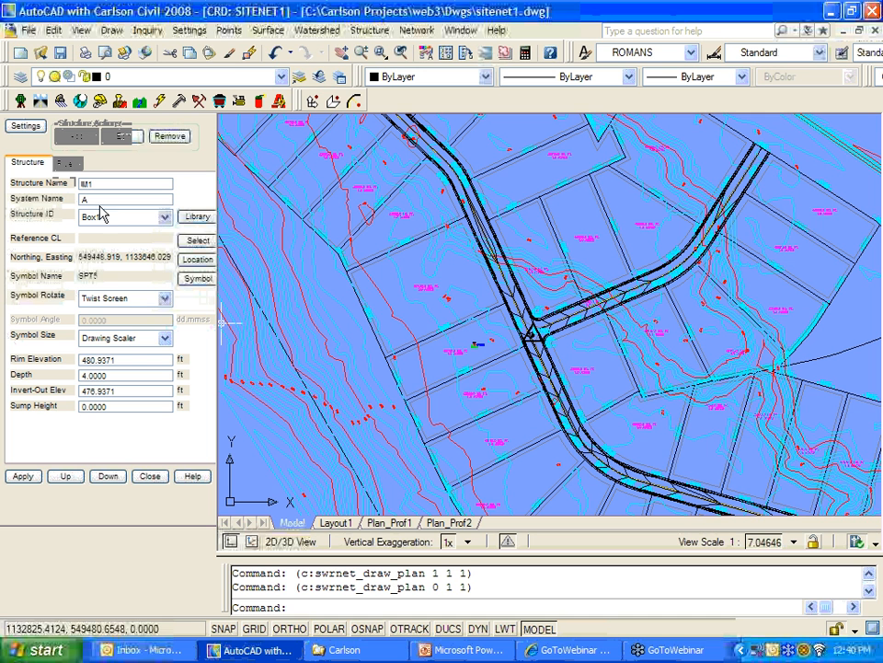
click(165, 217)
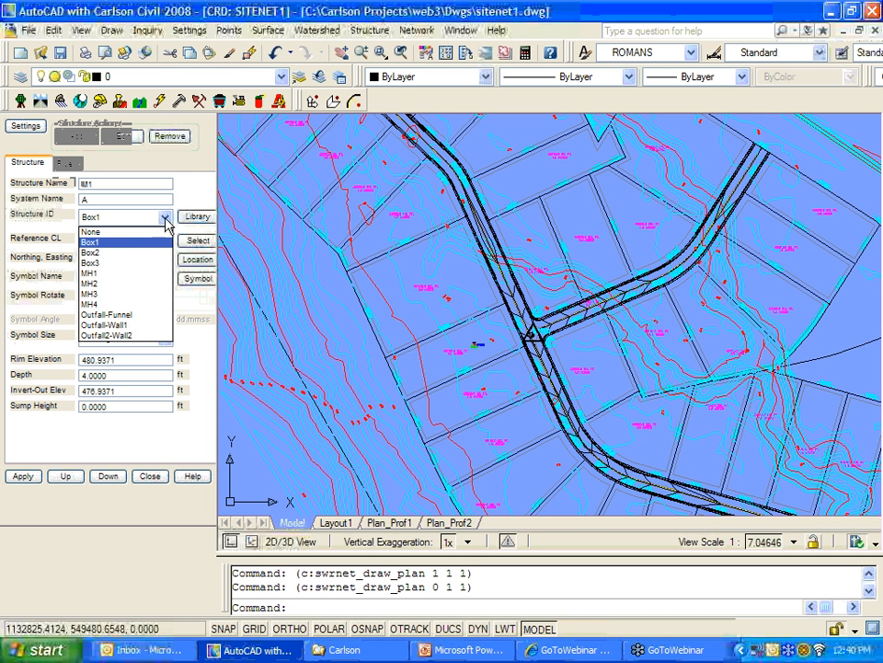
click(117, 273)
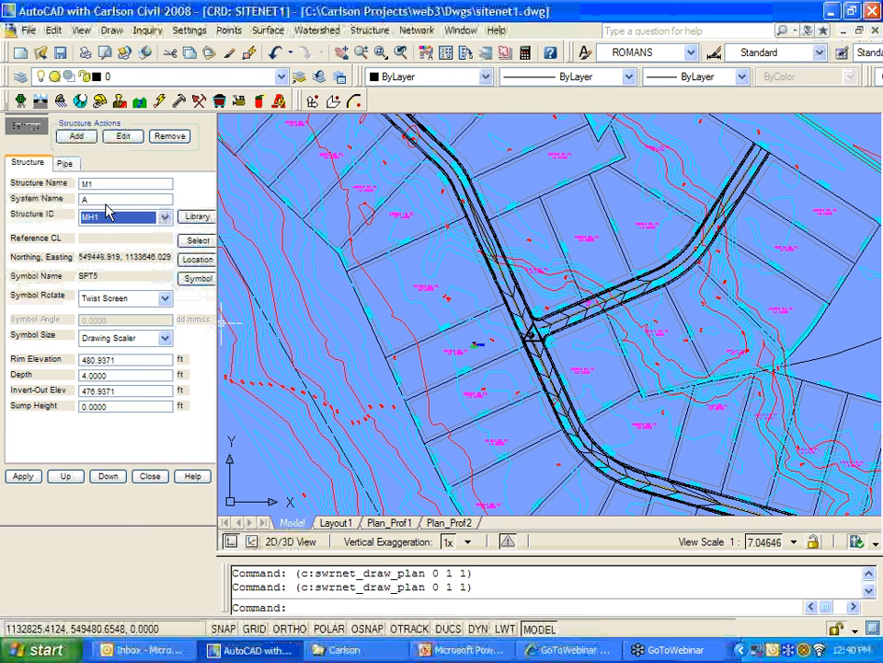
Step: Add manholes M2, M3 and M4 at successive points along the road
click(78, 137)
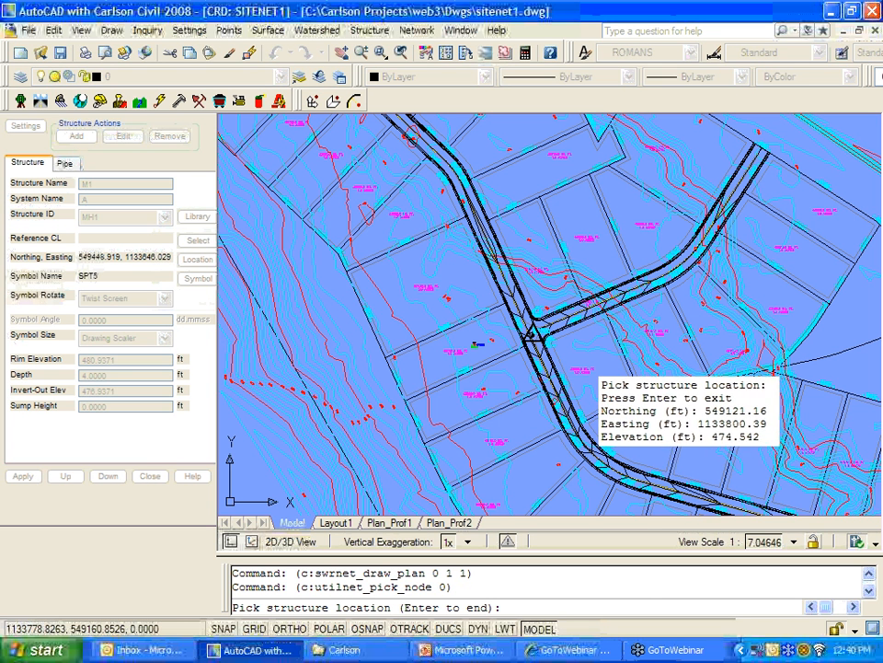
click(589, 451)
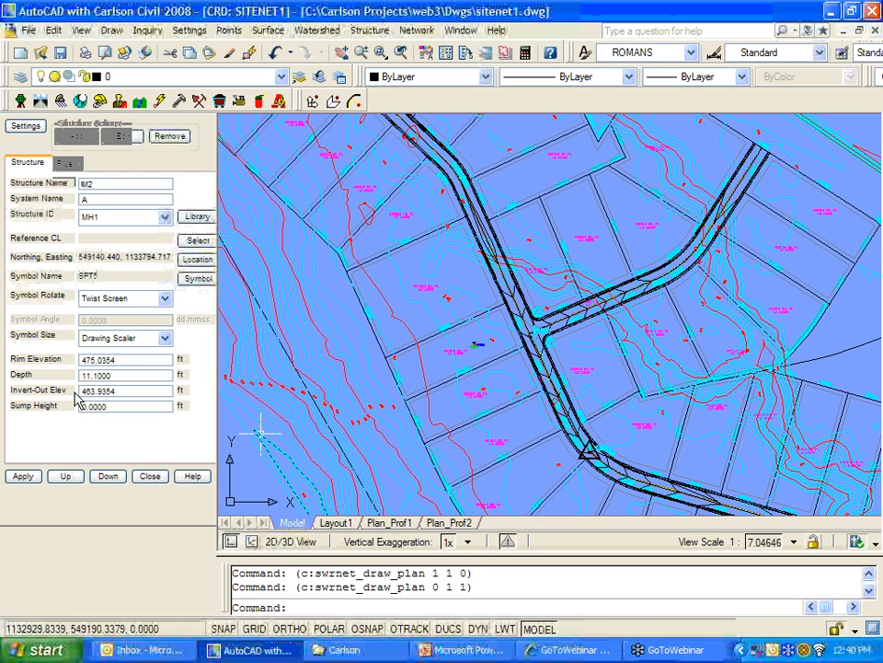
click(67, 165)
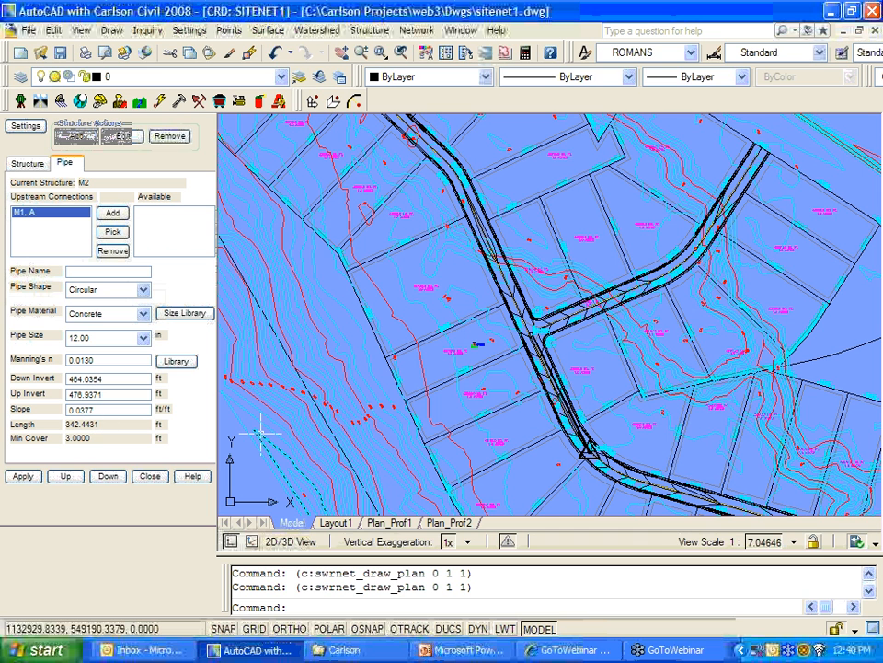
click(69, 135)
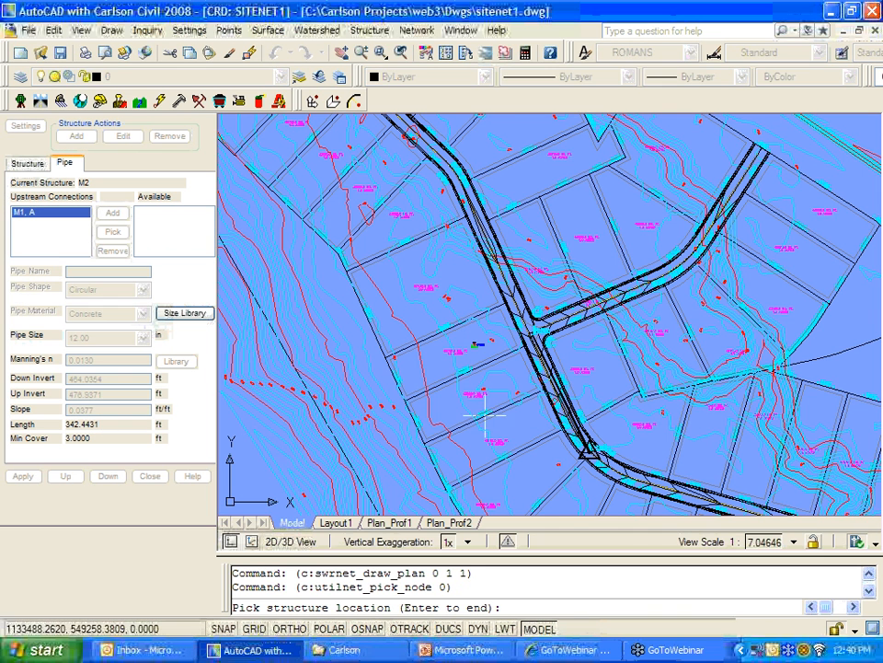
scroll(485, 416, down, 1)
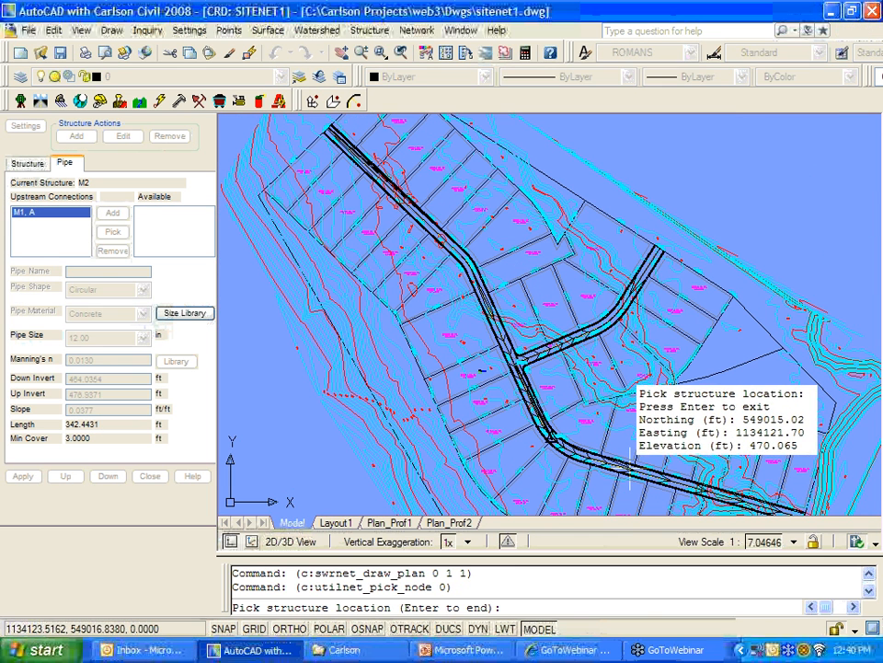
click(631, 462)
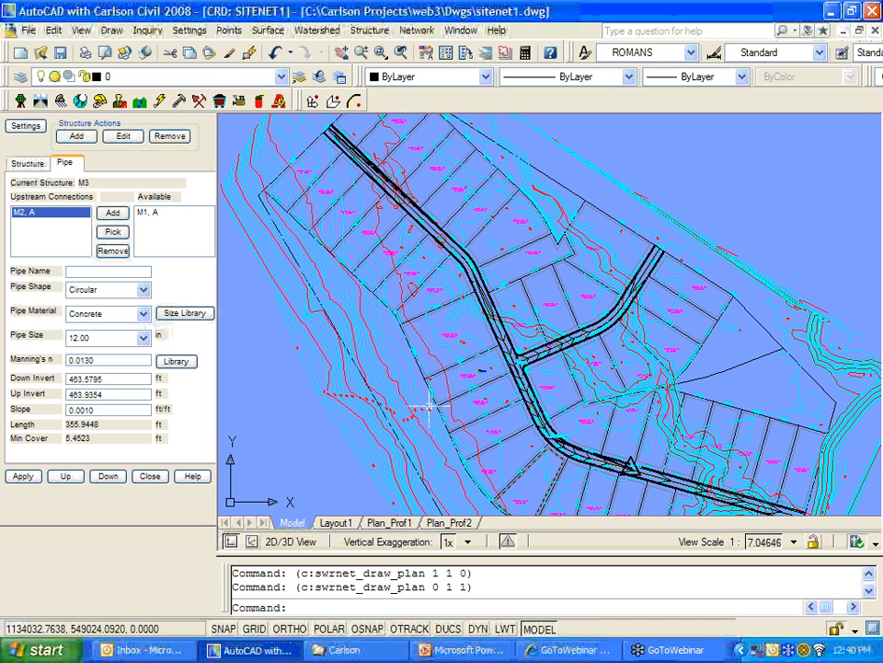
click(76, 136)
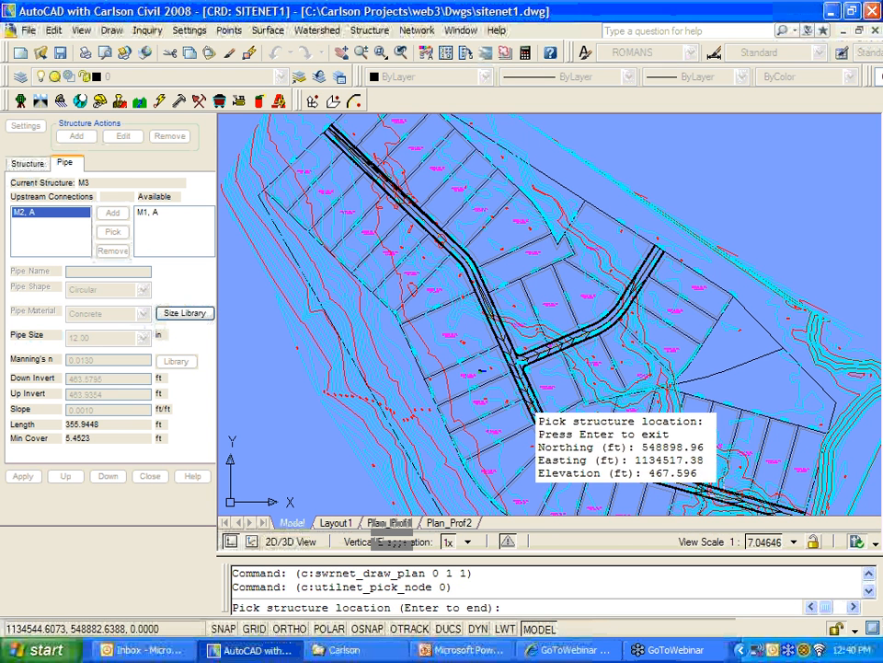
click(521, 395)
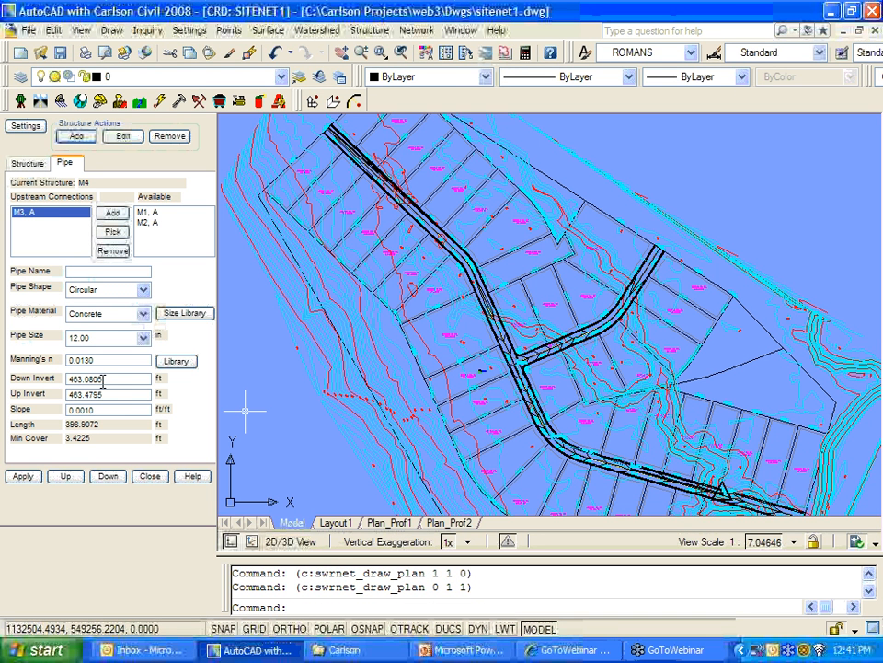
click(27, 163)
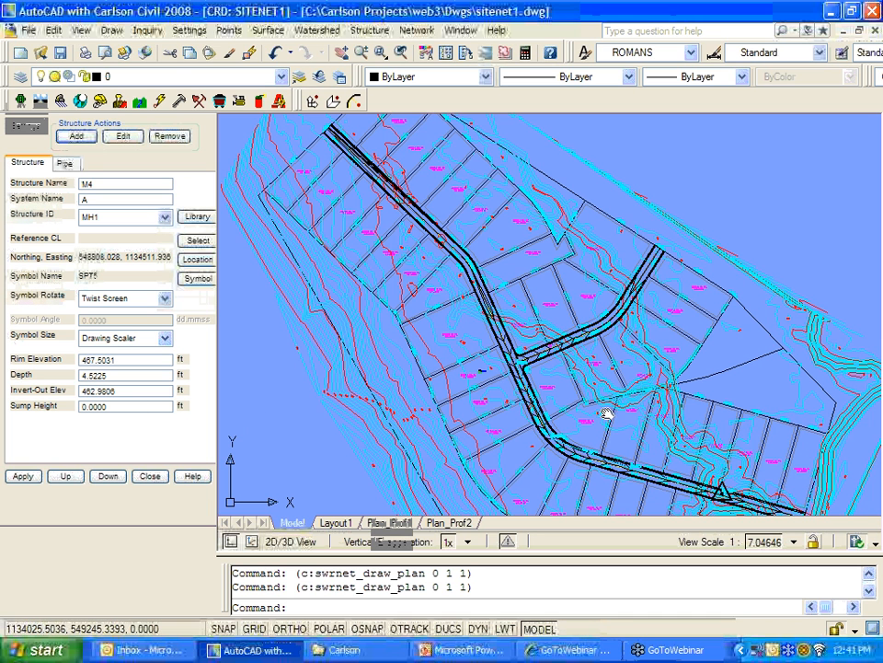
Step: Apply the structure changes and close the structure editor
middle_drag(558, 380, 461, 320)
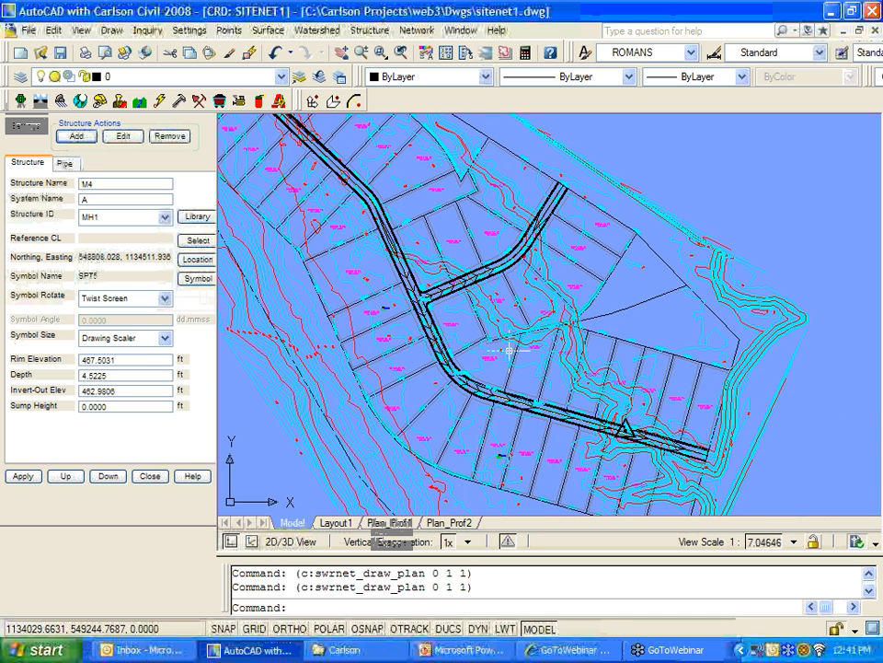
click(27, 479)
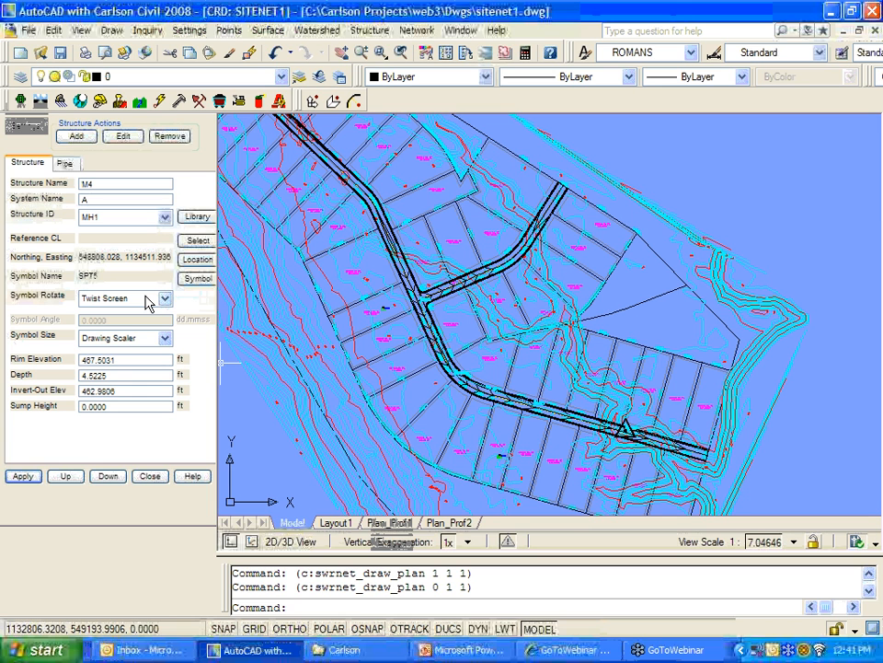
click(150, 476)
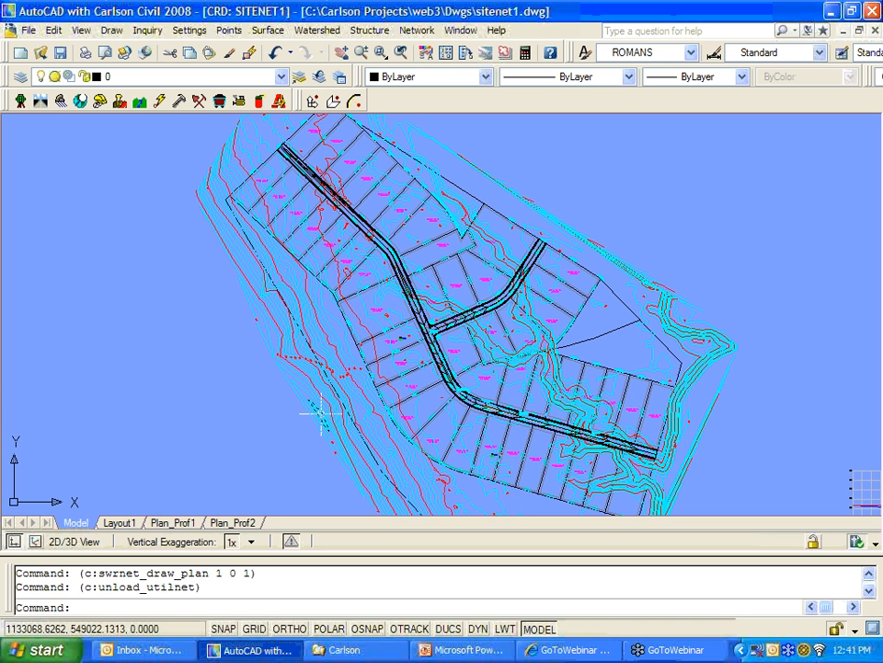
Step: Show the Network menu's Draw Sewer Network submenu with Plan View, Data Table, Centerline, Profile and 3D Faces
click(420, 32)
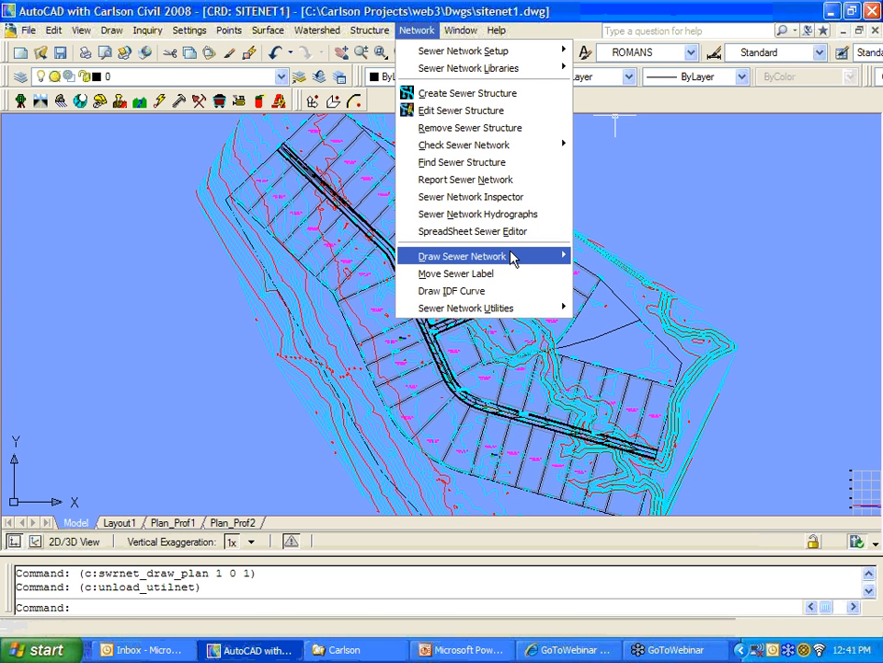
mouse_move(513, 257)
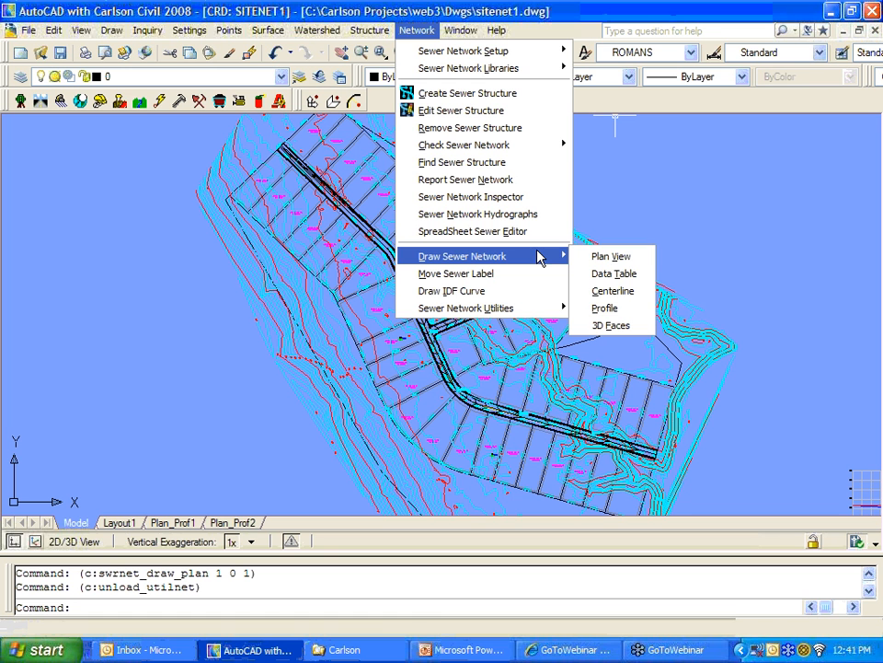
Step: Draw the sewer centerline from manhole M1 to M4 and save it as 11-15
click(629, 295)
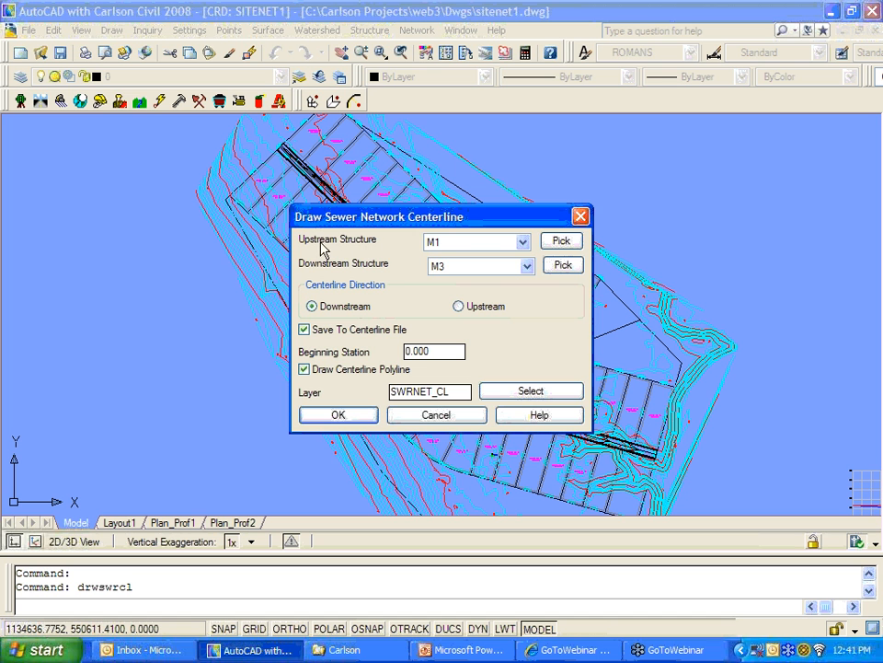
click(471, 267)
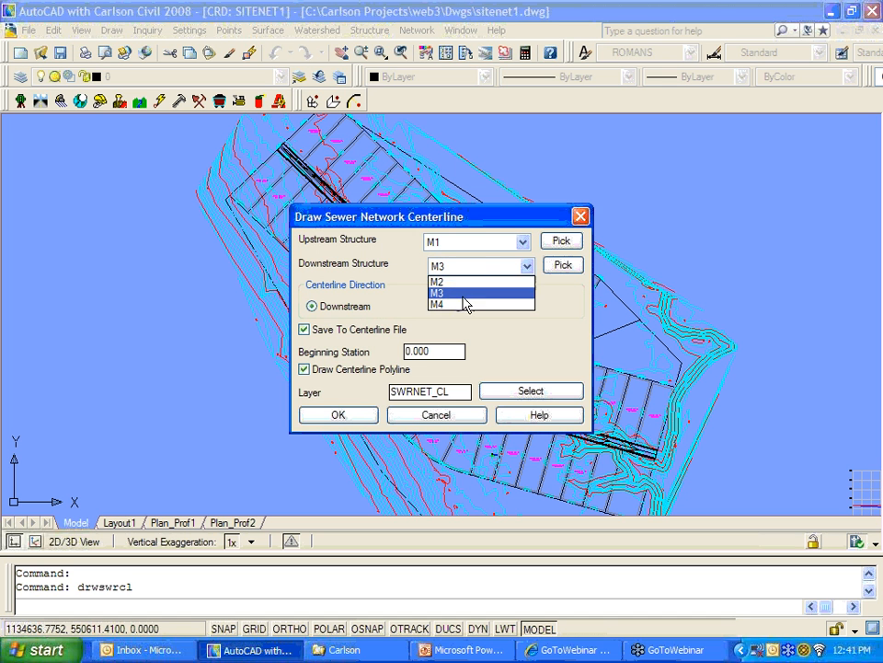
click(465, 303)
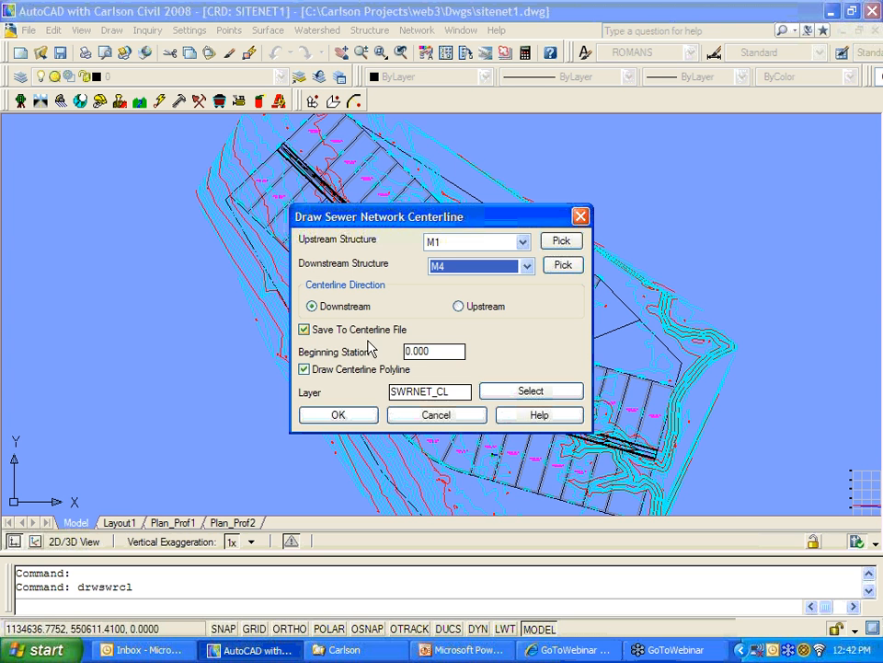
click(366, 415)
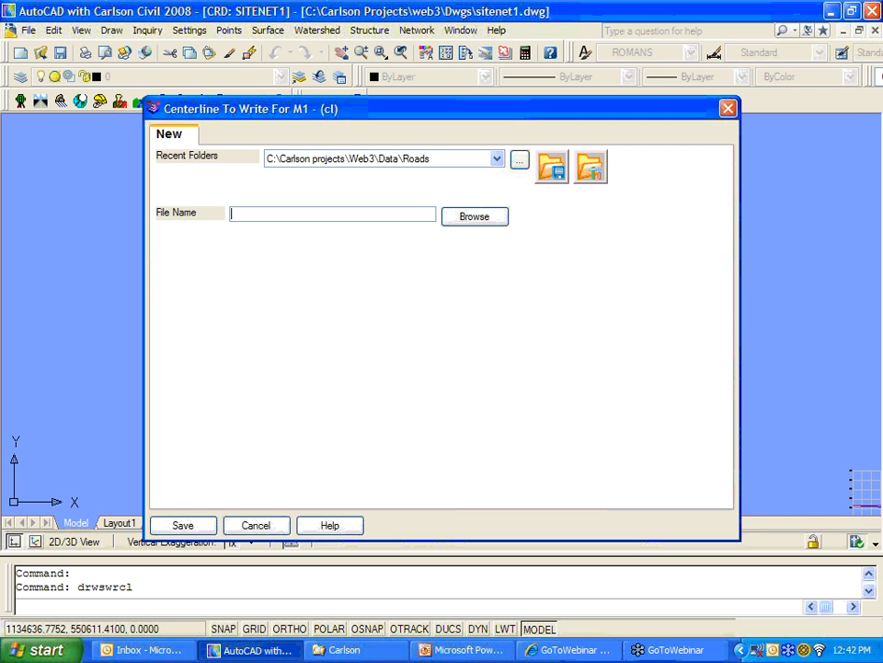
click(296, 217)
text(11-15)
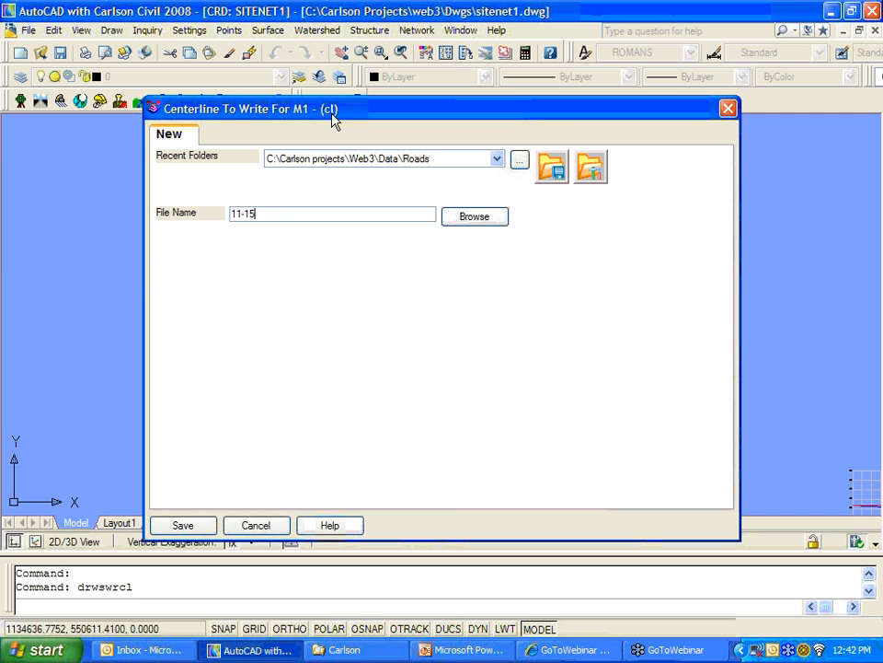
click(203, 525)
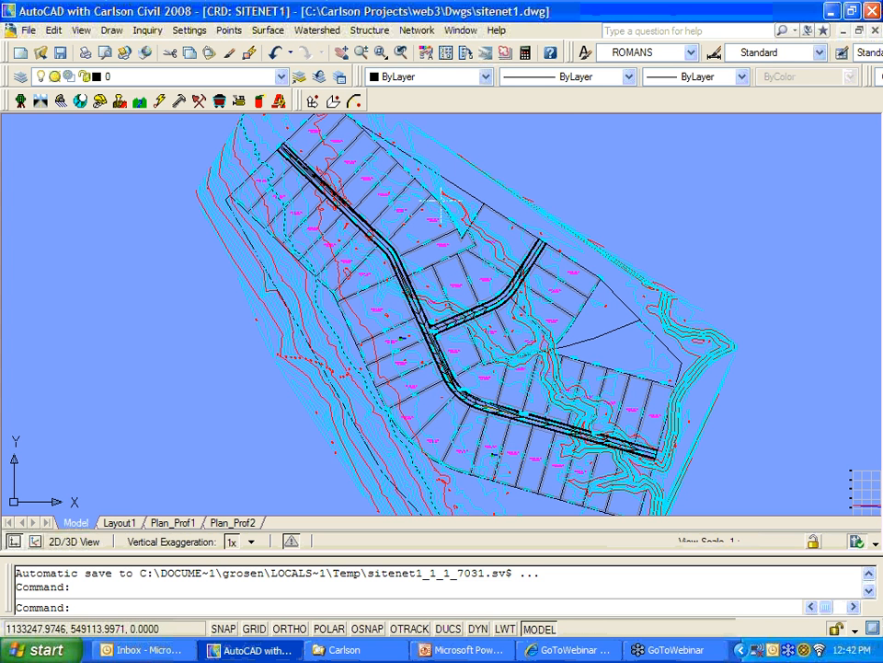
Step: Export the sewer run starting at M1 to profile file 11-15SS.pro in the Roads folder
click(416, 29)
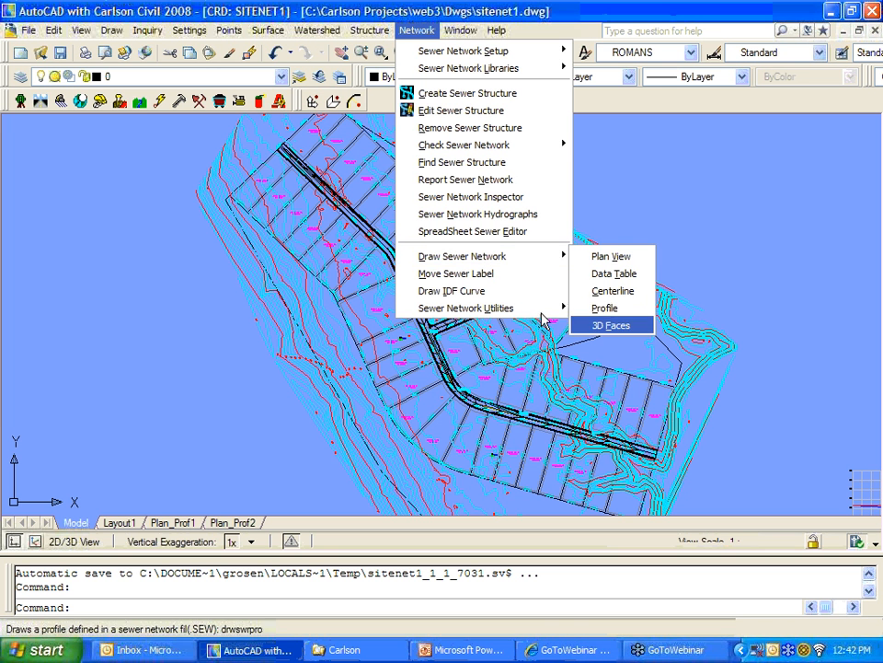
mouse_move(530, 317)
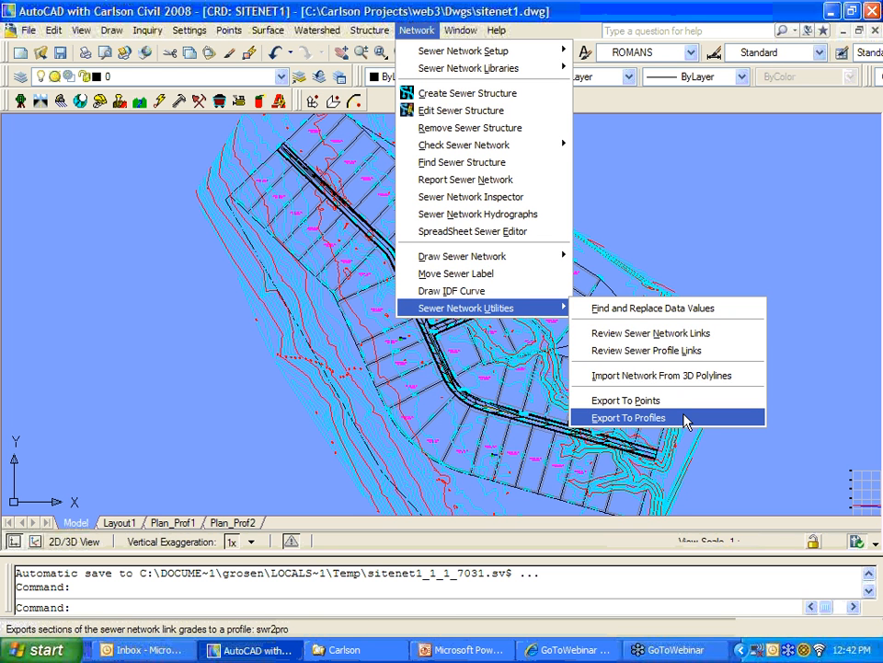
mouse_move(564, 261)
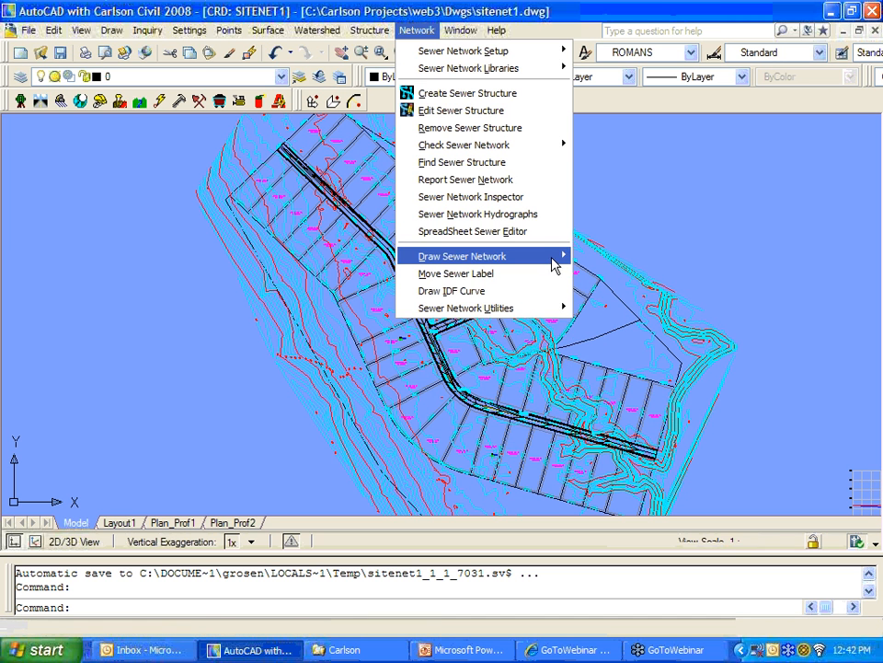
mouse_move(562, 316)
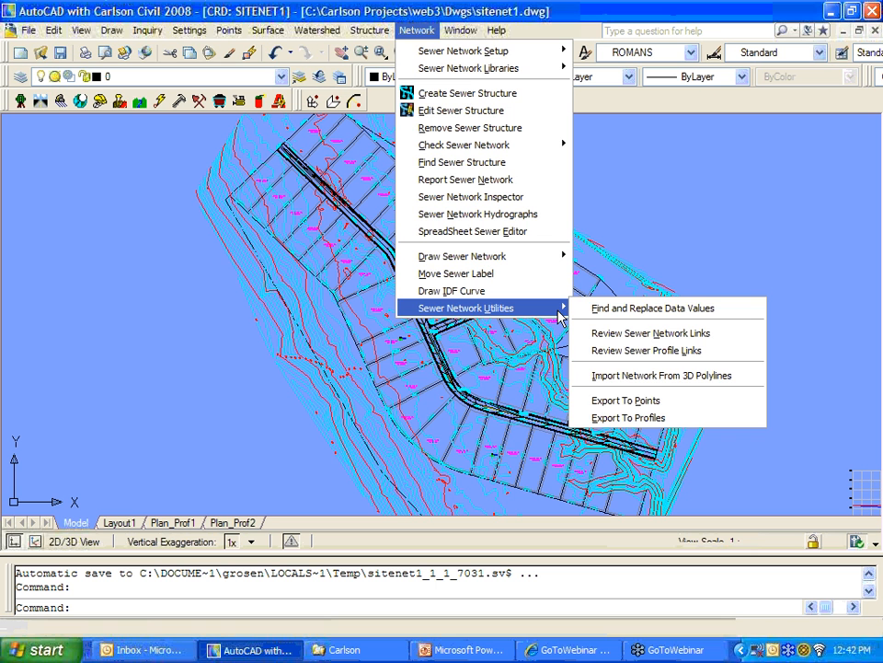
click(681, 428)
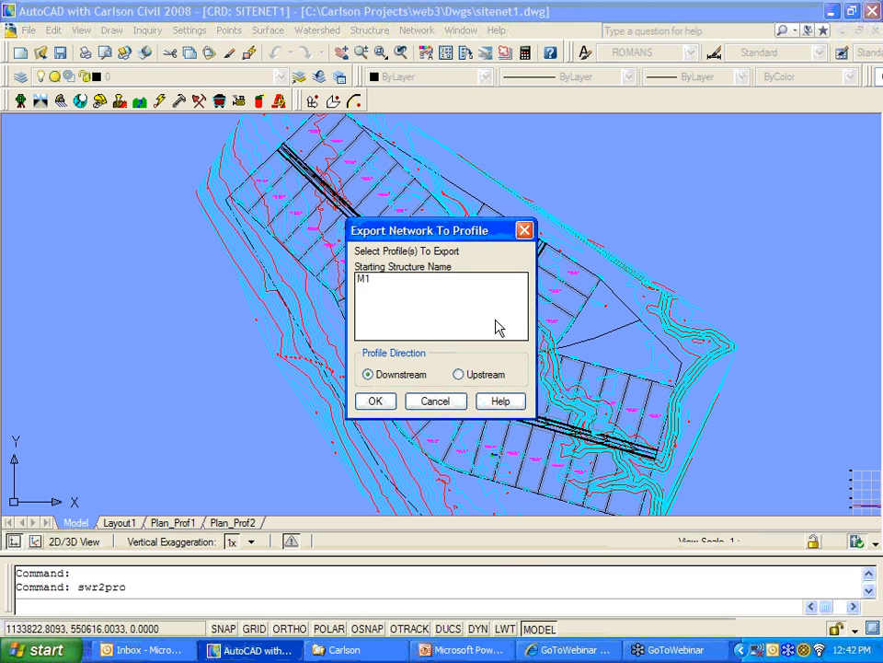
click(368, 278)
click(376, 401)
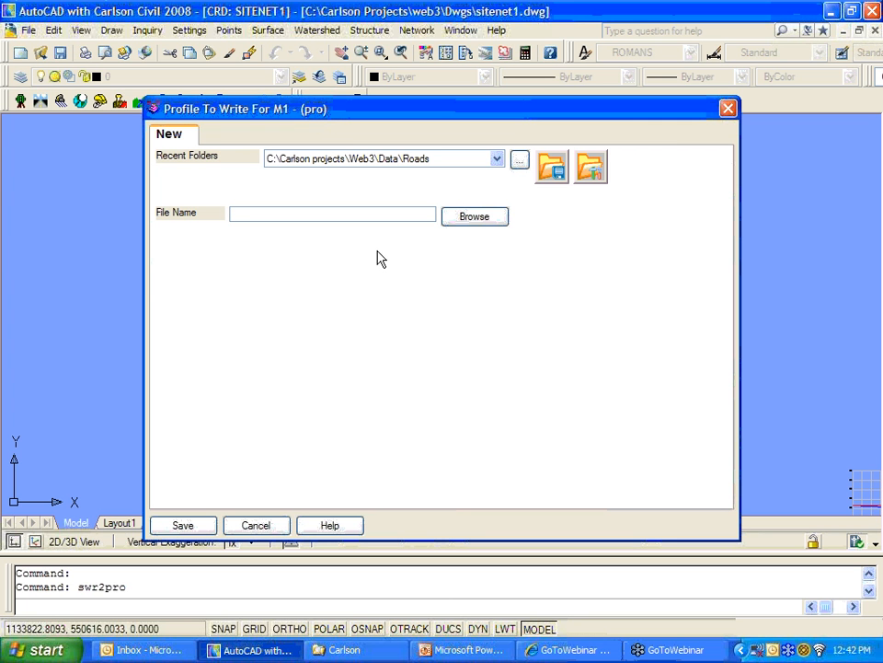
text(11-15SS)
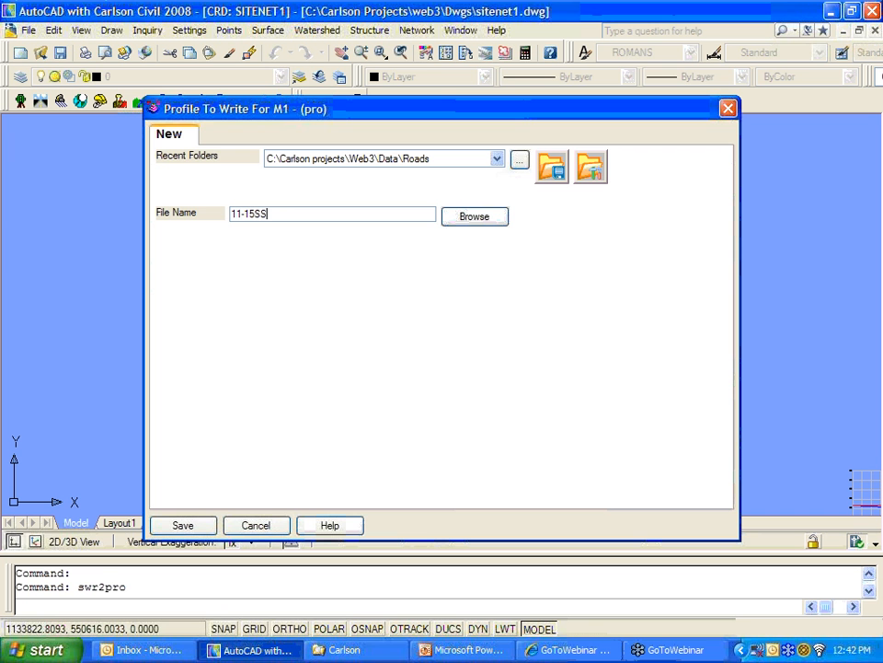
click(181, 525)
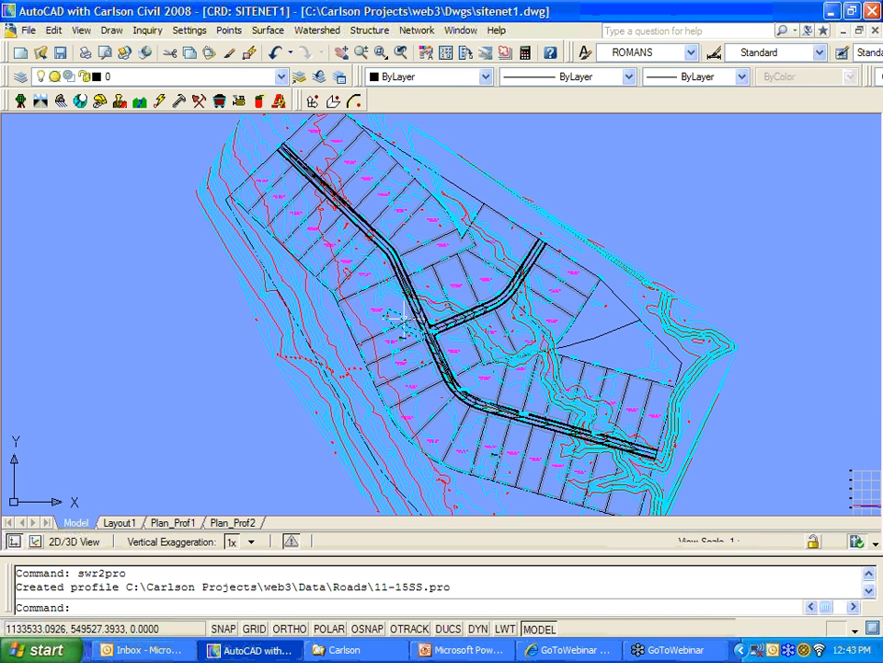
Step: Start Draw Profile in the civil design menu and add 11-15SS.pro to the profiles to draw
scroll(391, 316, down, 2)
middle_drag(391, 316, 350, 293)
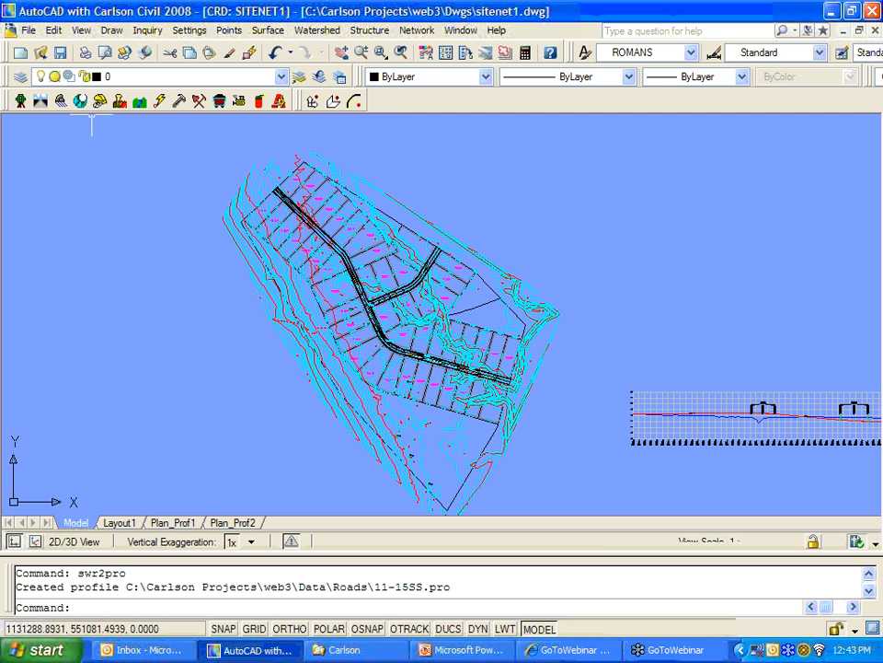
click(42, 100)
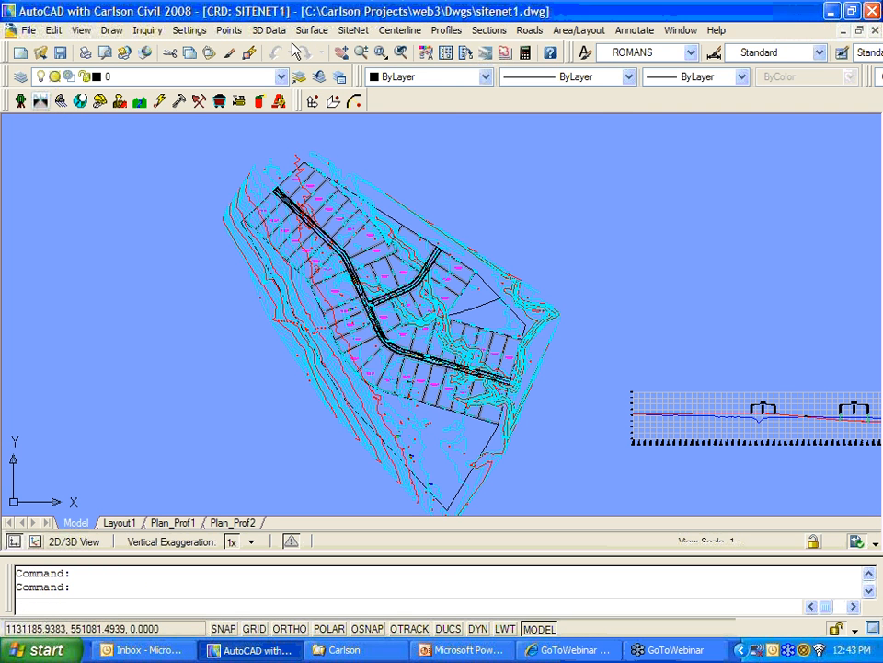
click(311, 29)
click(349, 277)
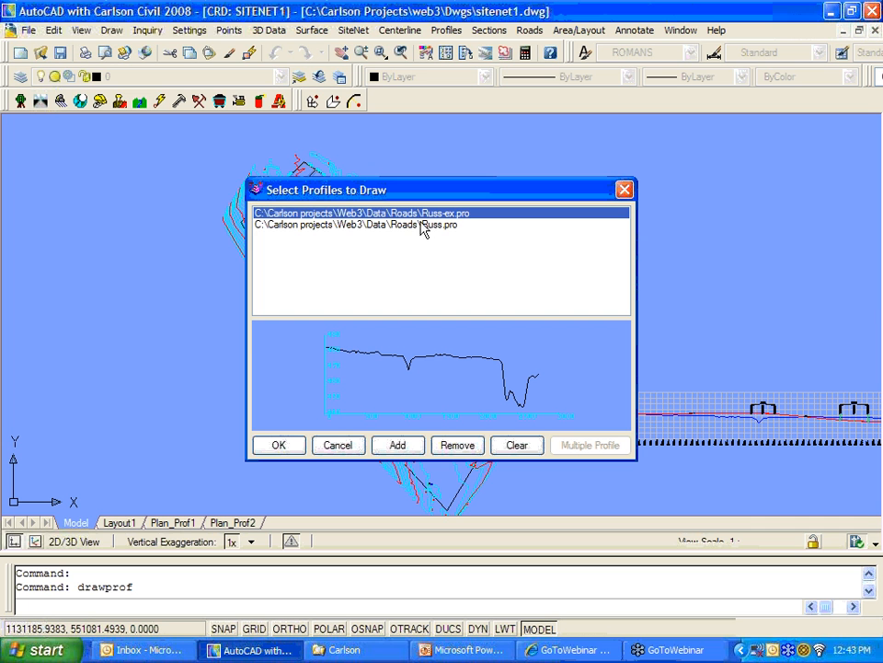
click(397, 444)
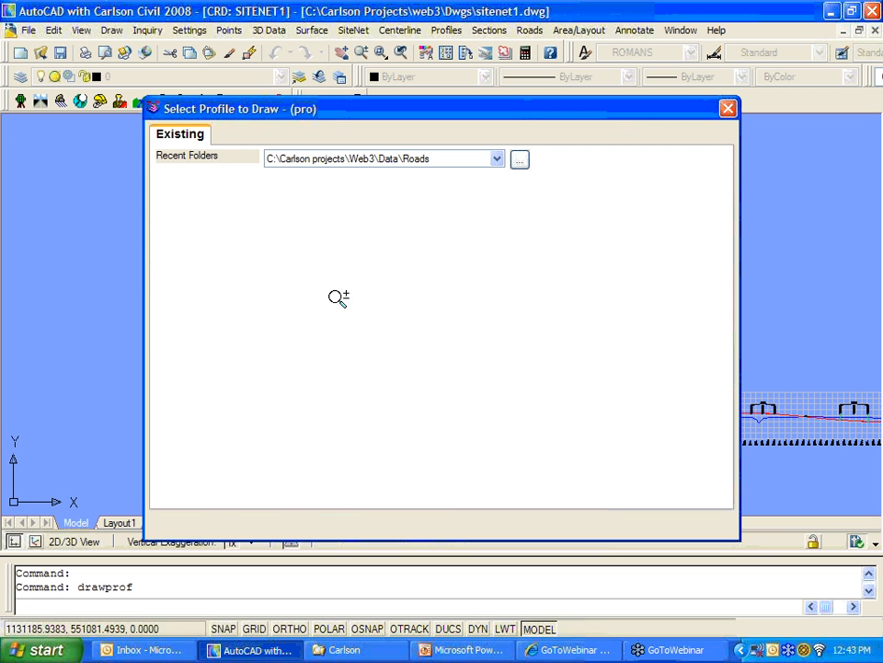
click(602, 215)
click(197, 525)
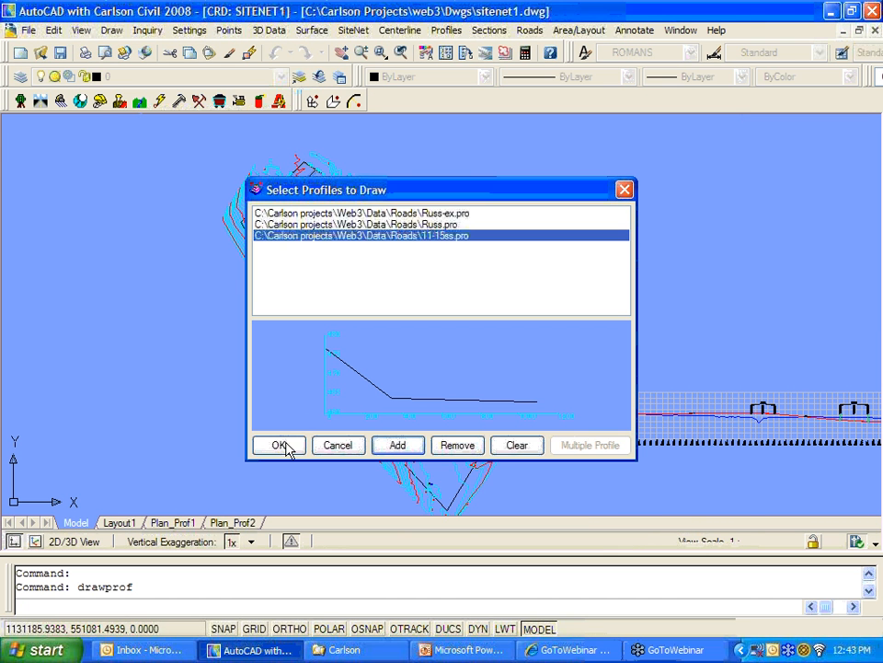
click(281, 446)
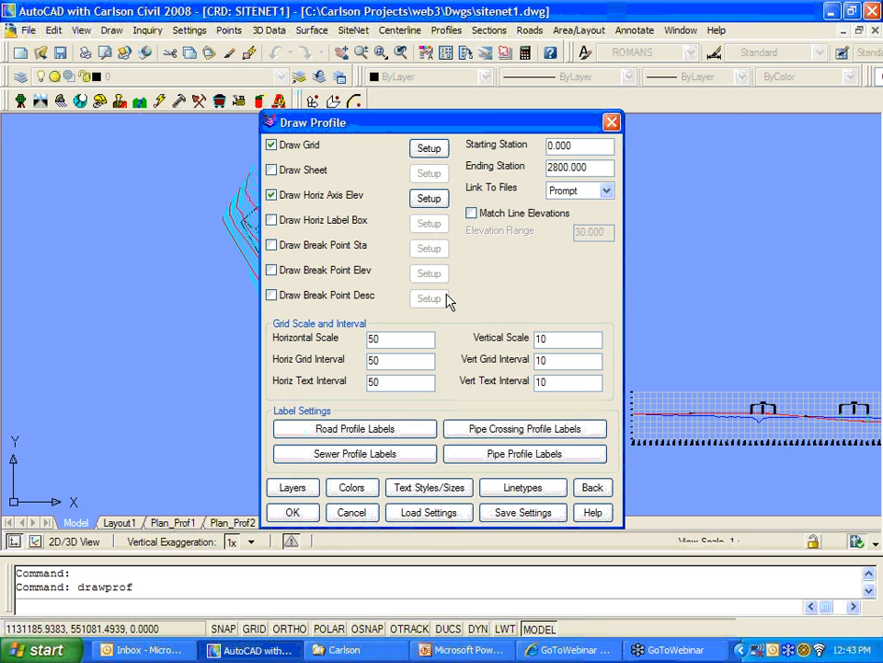
Step: Turn on Draw Sheet, plotted at 1:1 with sheet lower corner X 2.2, Y 3
click(274, 171)
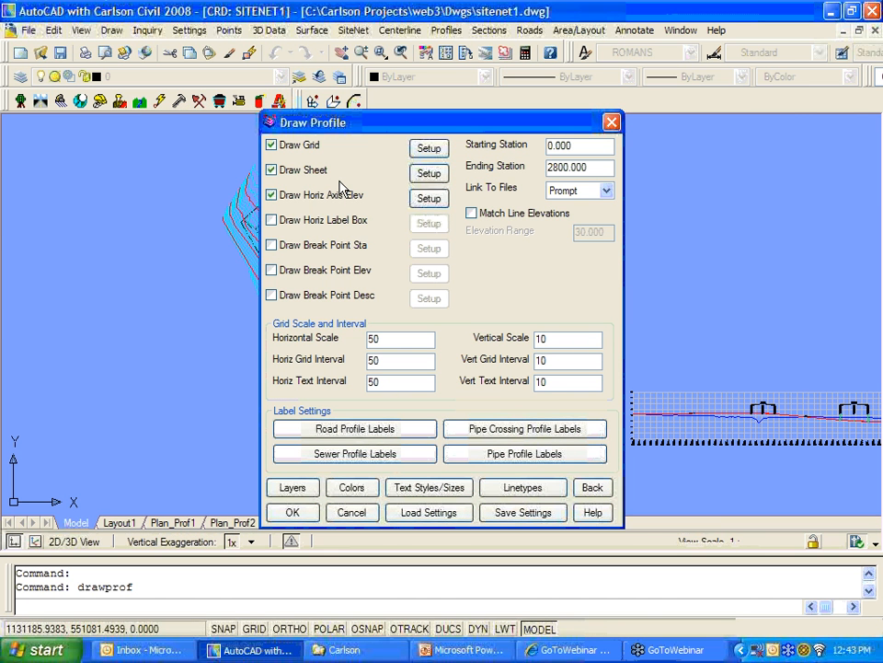
click(427, 173)
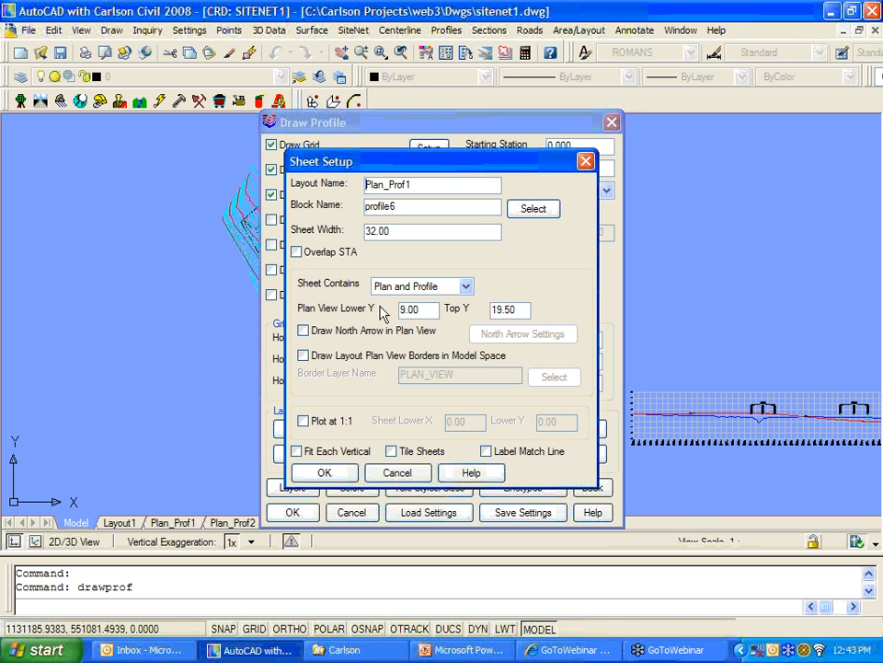
click(322, 472)
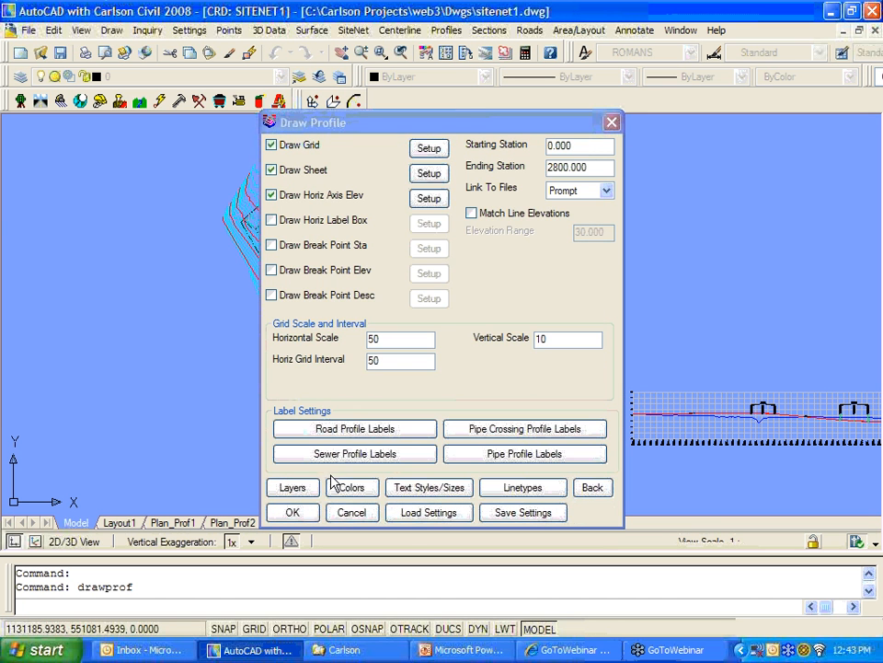
click(427, 173)
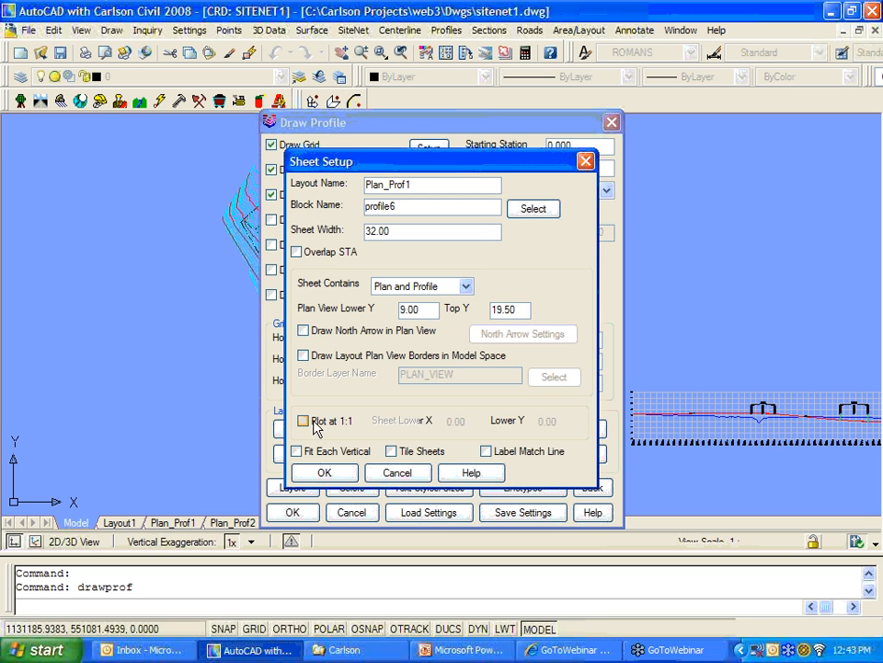
click(304, 421)
double_click(451, 422)
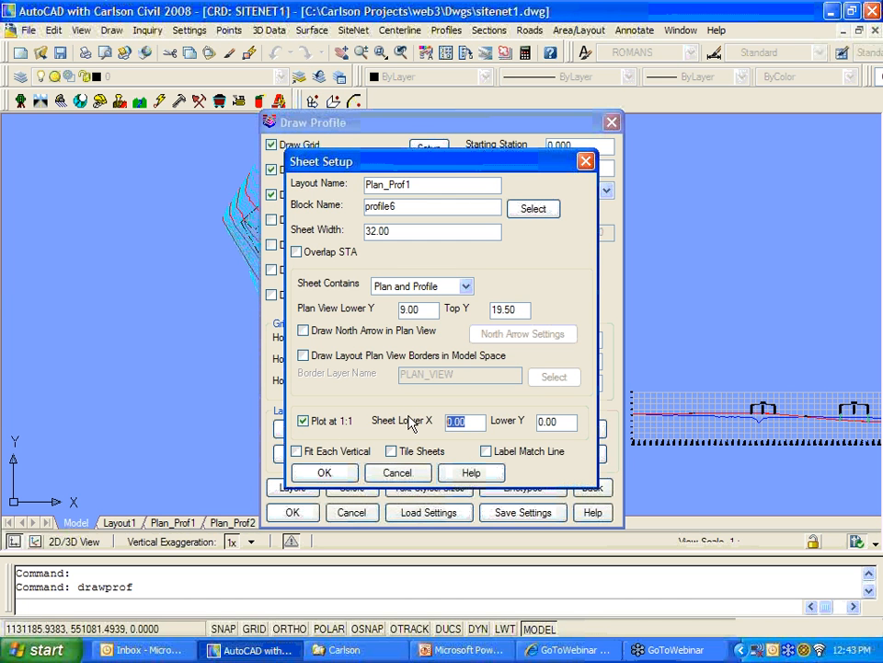
text(2.2)
key(Tab)
text(3)
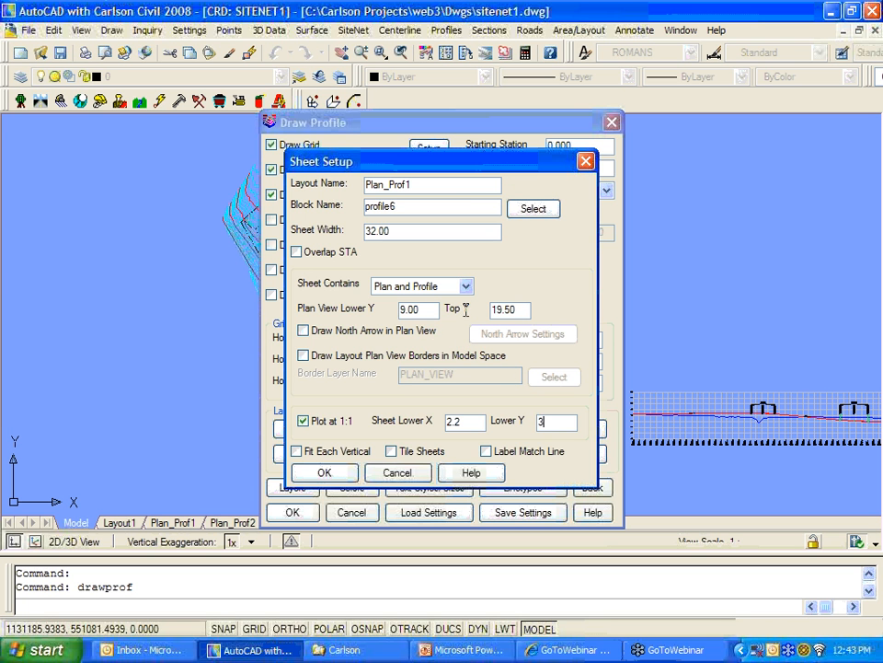
click(349, 474)
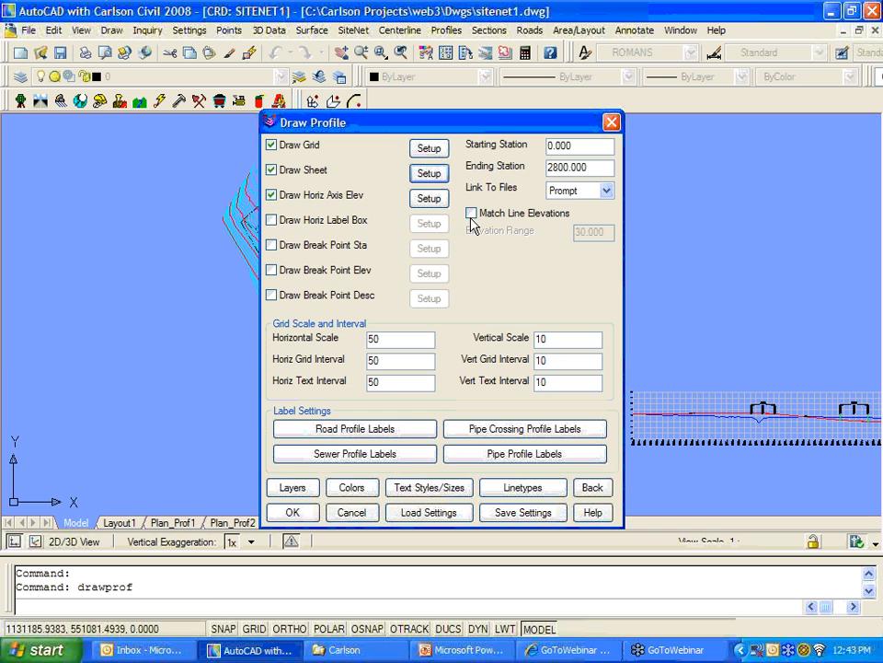
Step: Review the grid and sheet settings, closing them unchanged
click(427, 148)
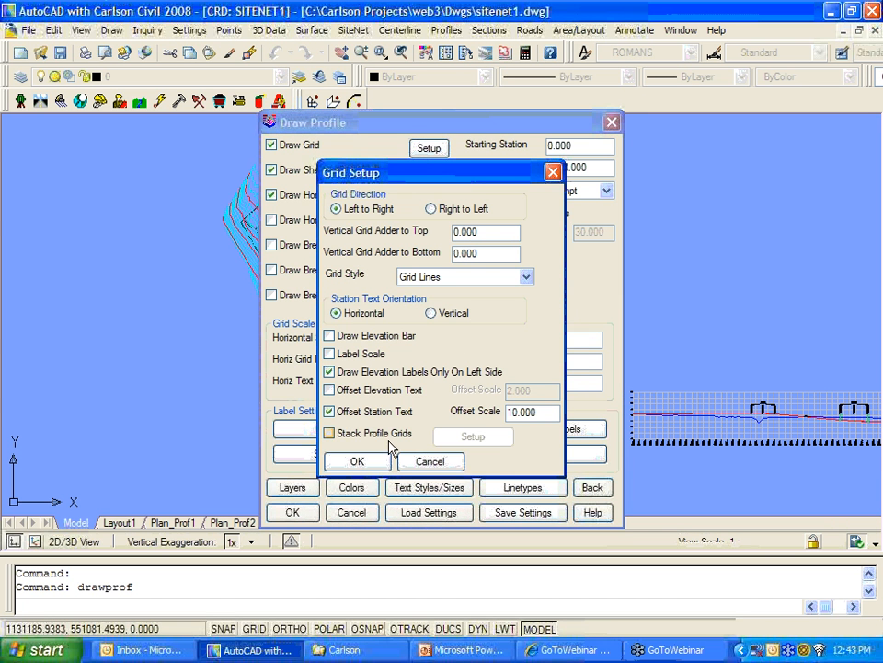
click(357, 461)
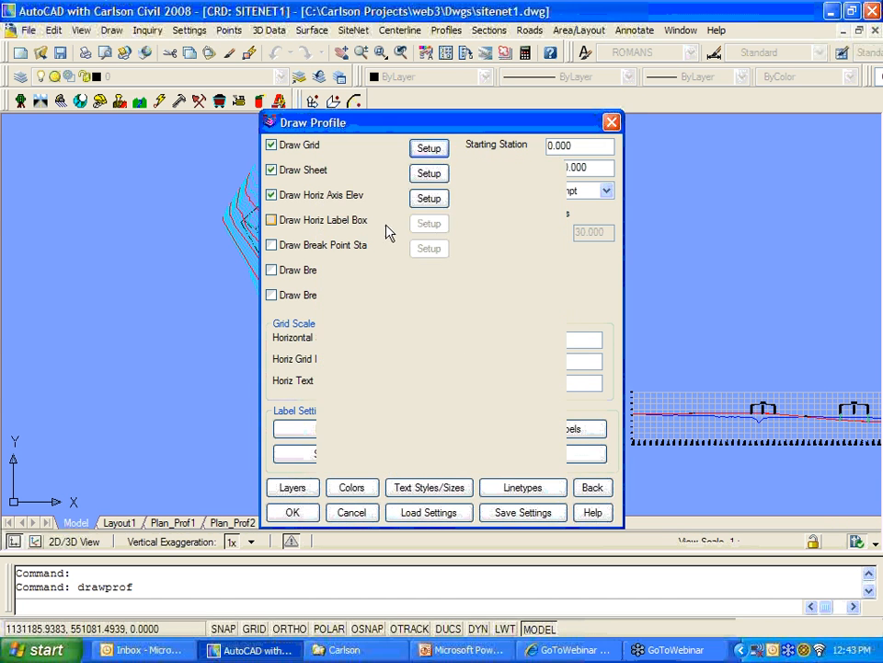
click(429, 173)
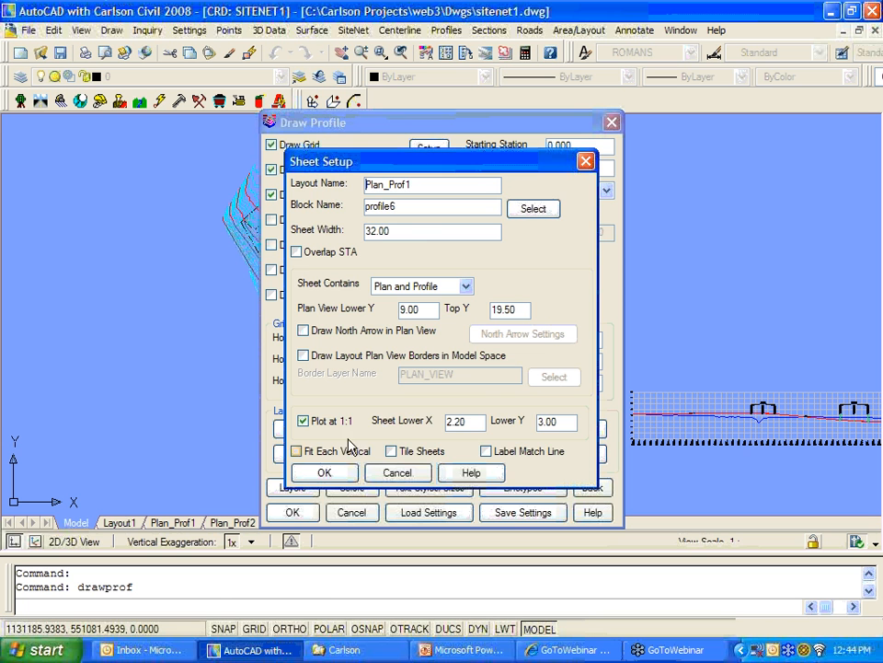
click(340, 470)
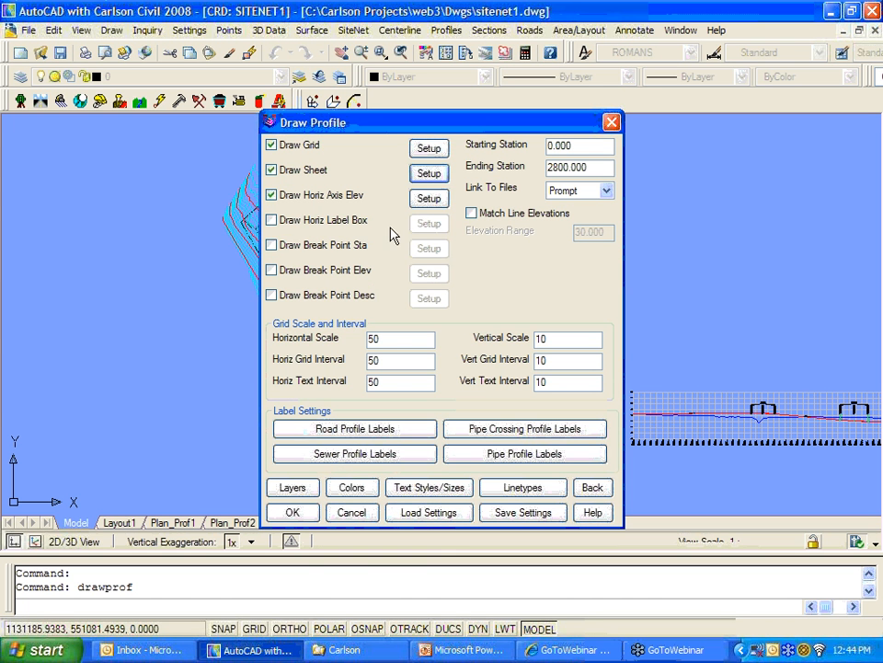
Step: Review the sewer label options on the Manhole and Pipe tabs and accept them
click(362, 458)
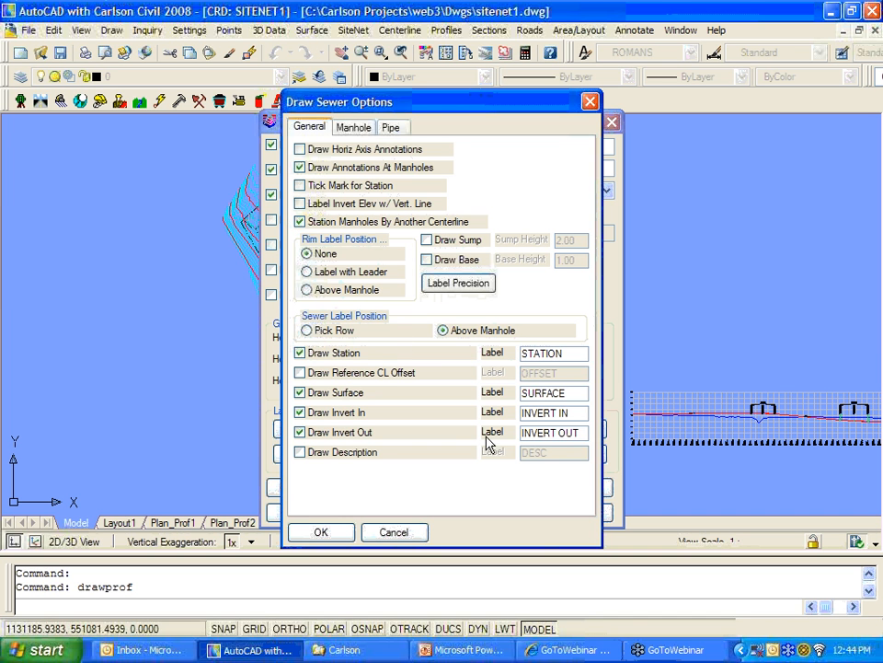
click(357, 129)
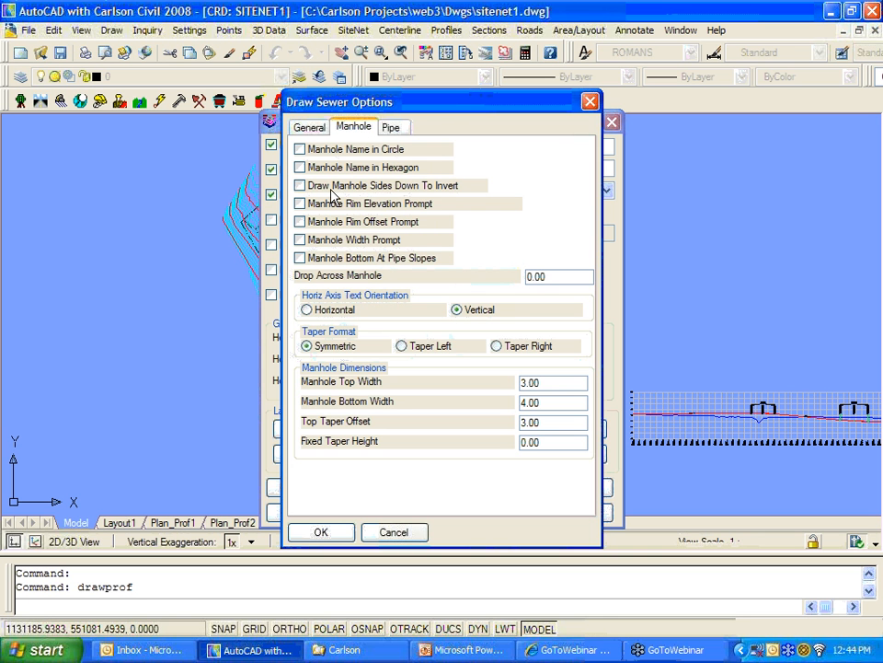
click(309, 129)
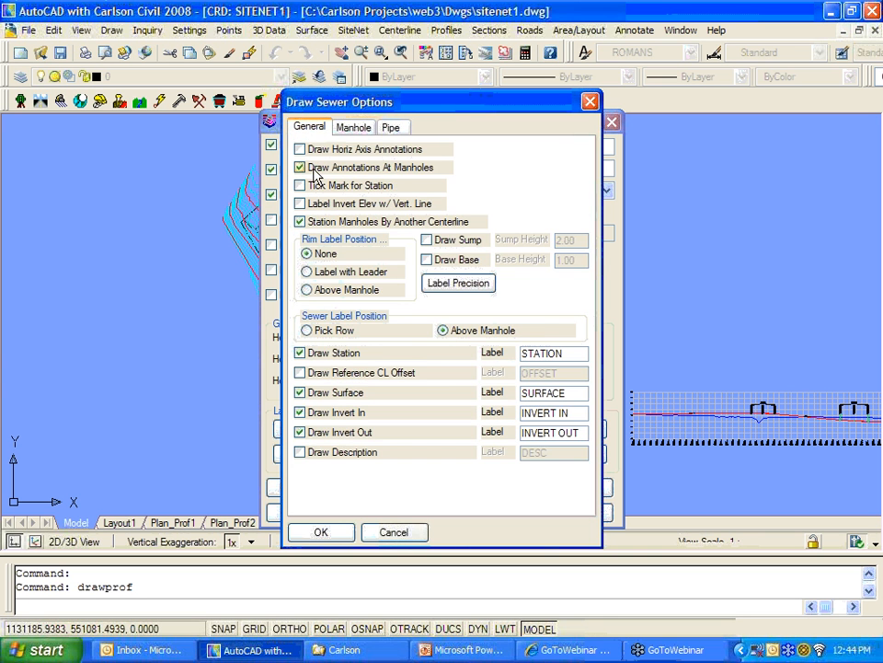
click(355, 128)
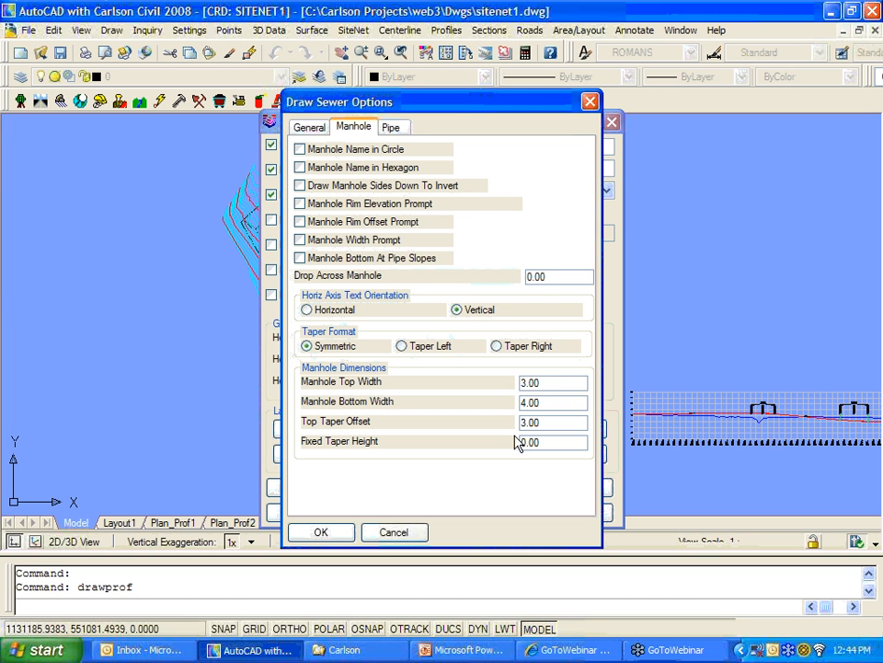
click(392, 129)
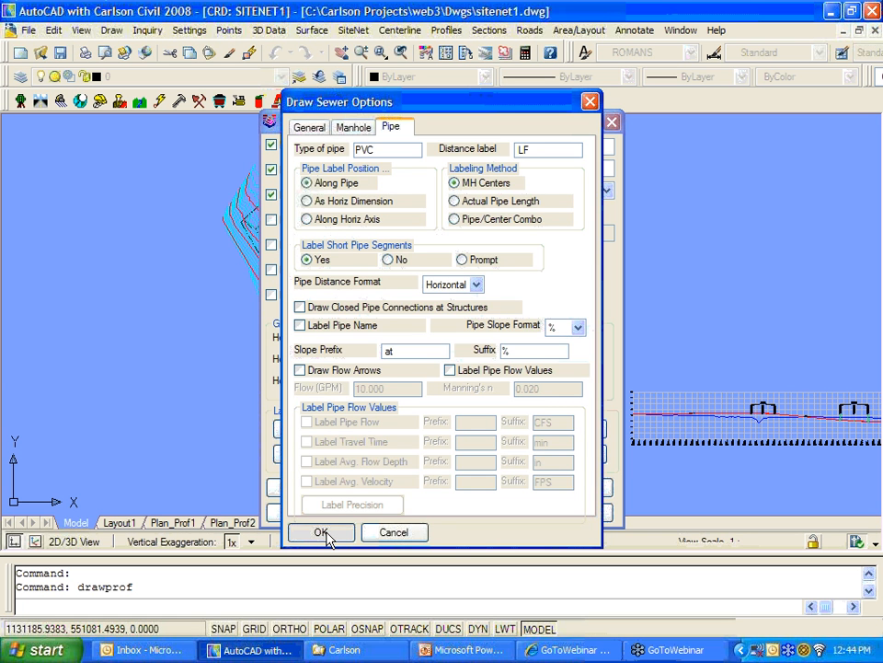
click(322, 533)
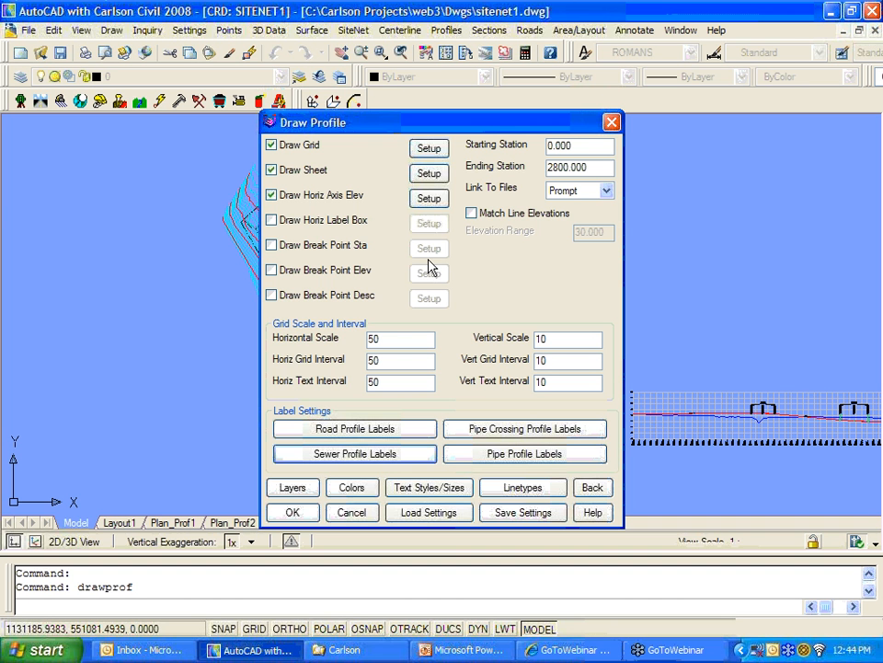
Step: Start drawing, erase the existing profile, and load 11-15.cl as the sewer centerline
click(309, 519)
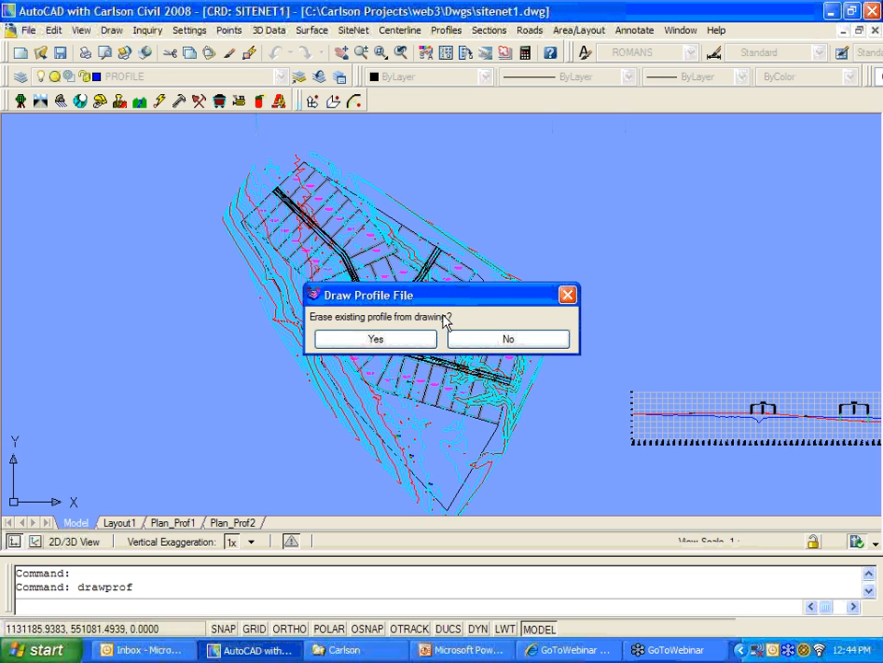
click(414, 340)
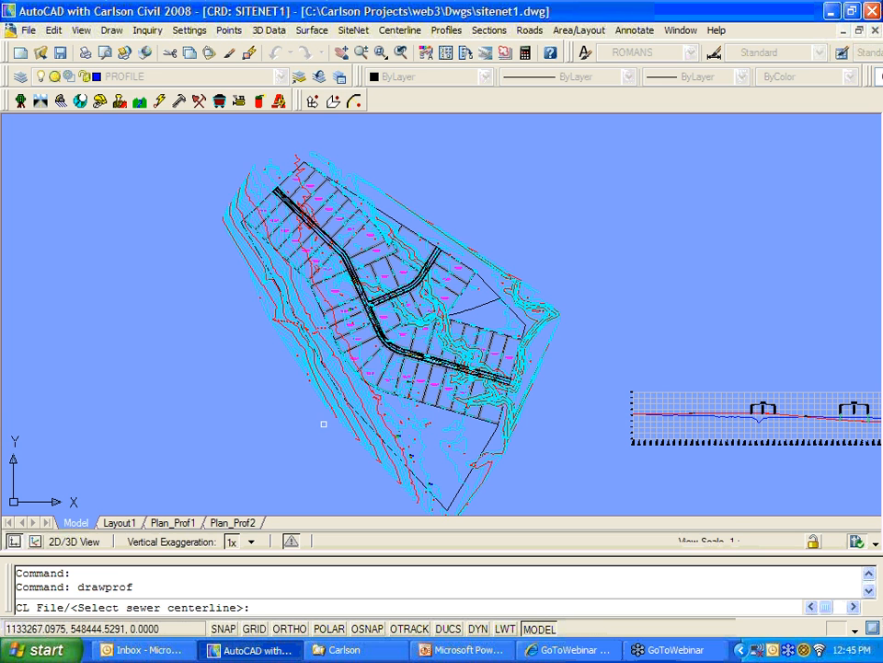
text(c)
key(Return)
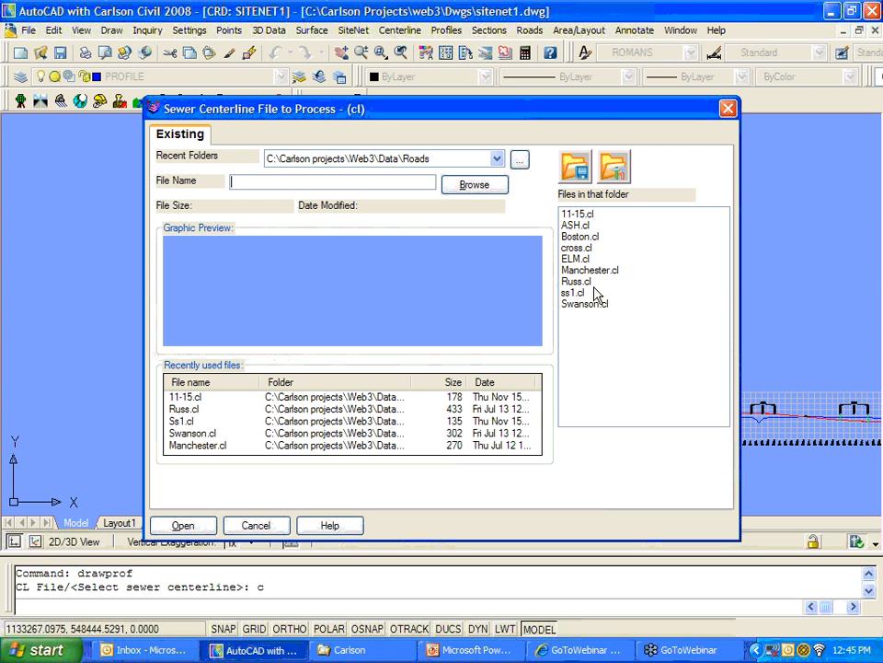
click(582, 292)
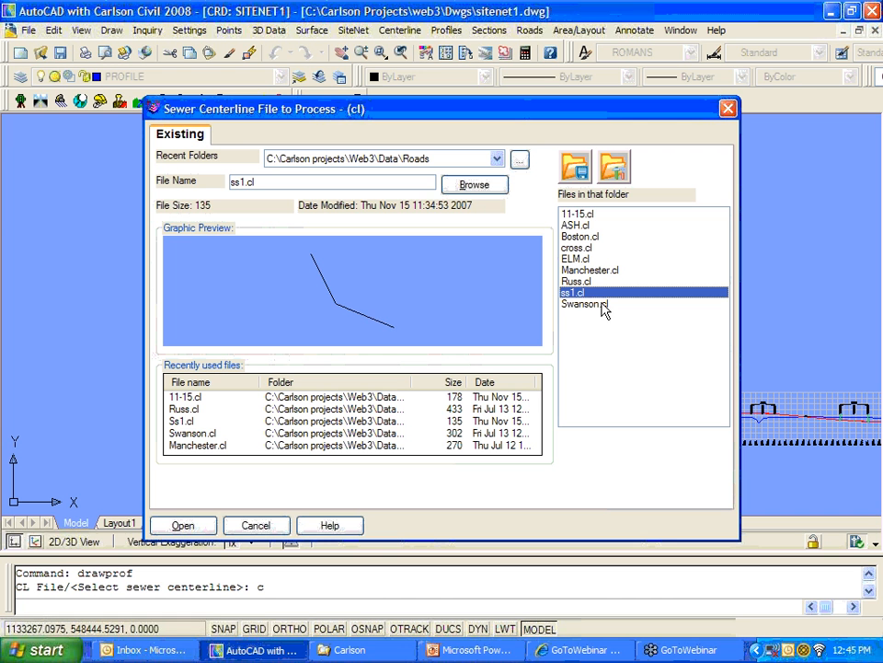
click(585, 214)
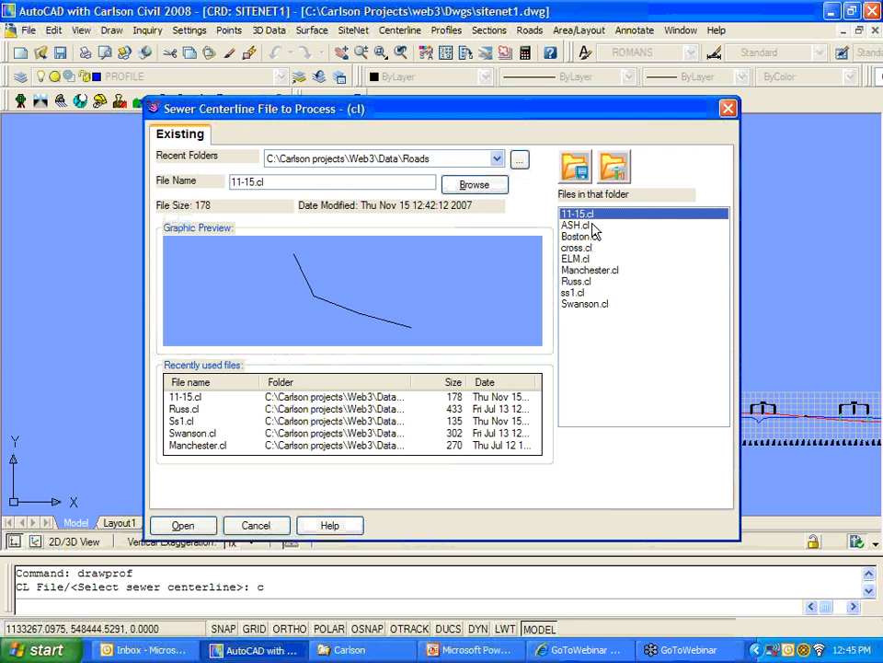
click(183, 525)
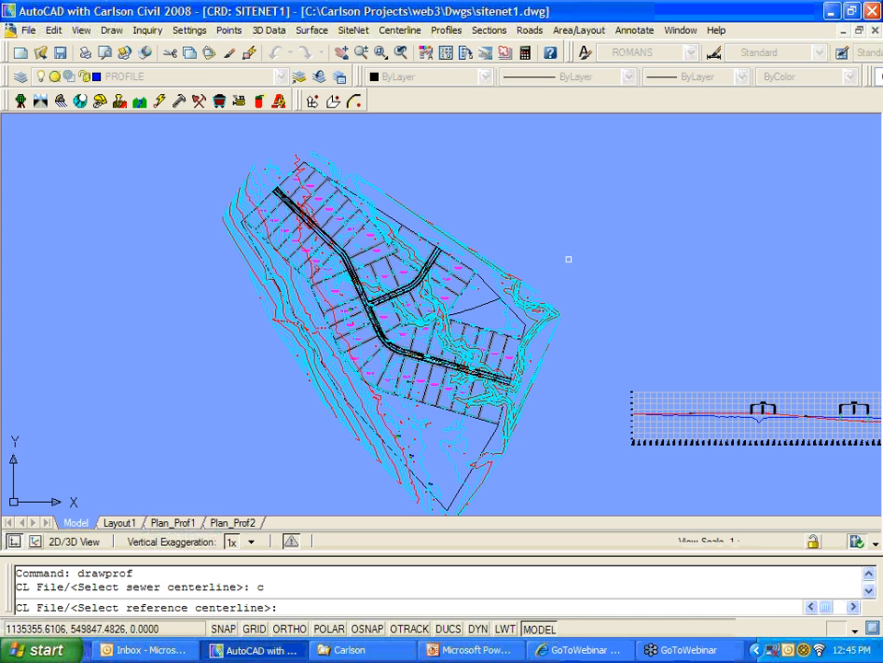
Step: Load Russ.cl as the reference centerline, set grid top elevation to 520, and choose the sheet centerline from file
text(c)
key(Return)
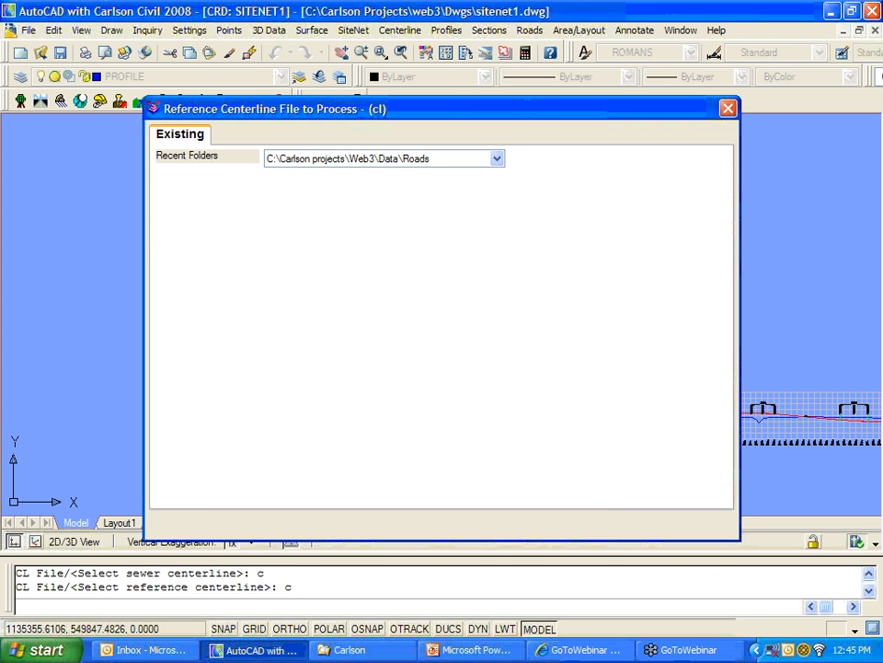
click(594, 281)
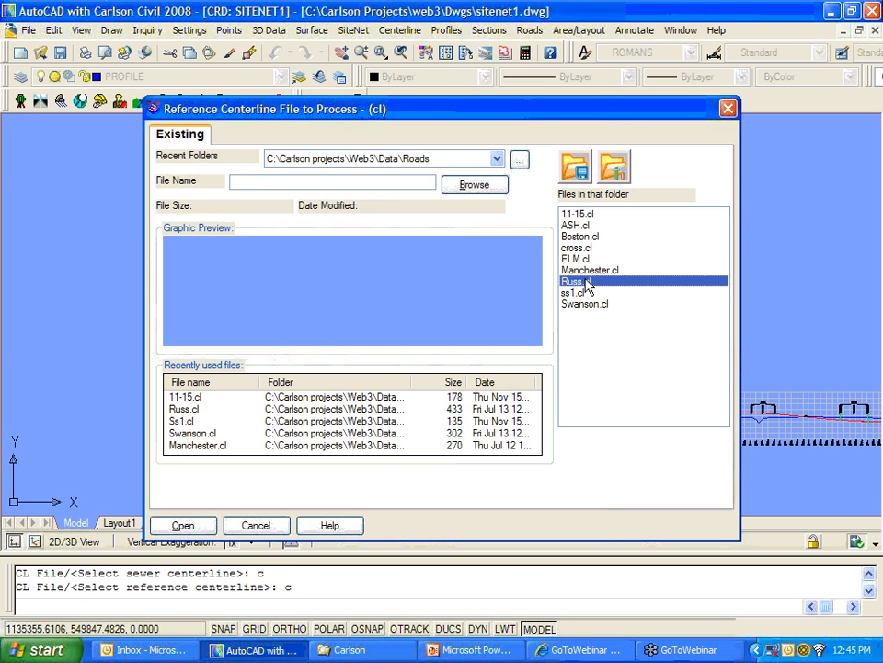
click(183, 525)
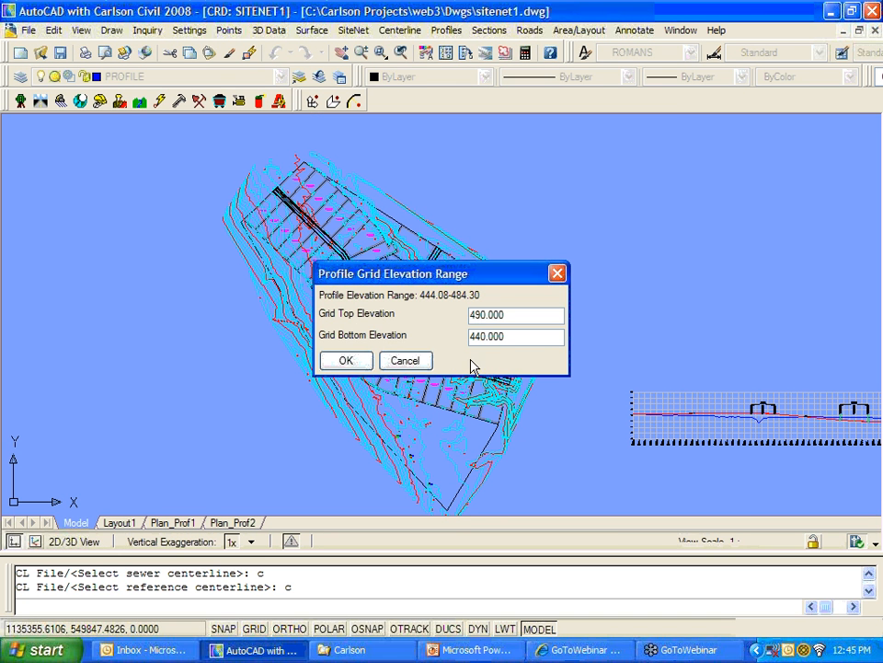
double_click(491, 314)
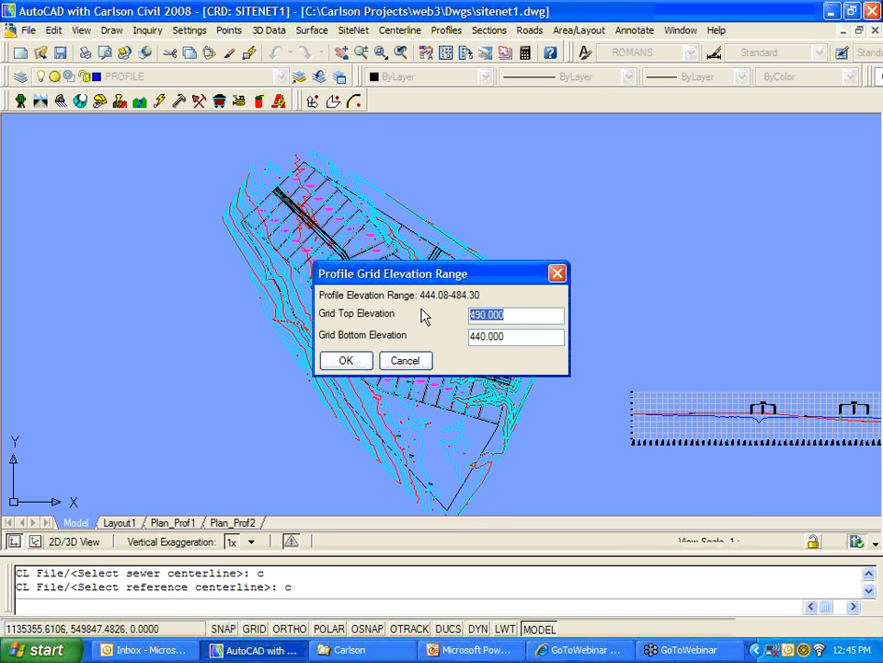
text(520)
click(345, 360)
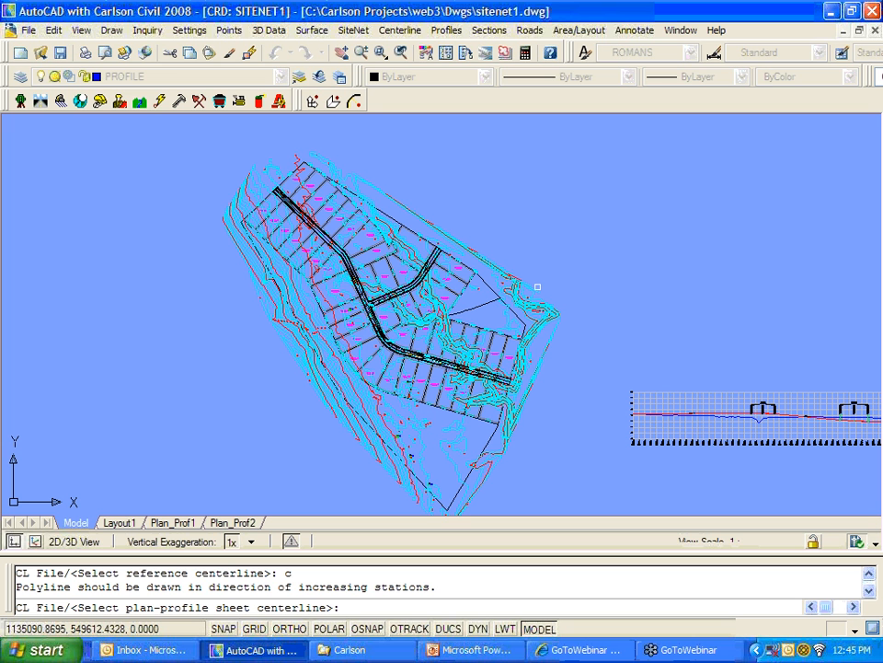
text(c)
key(Return)
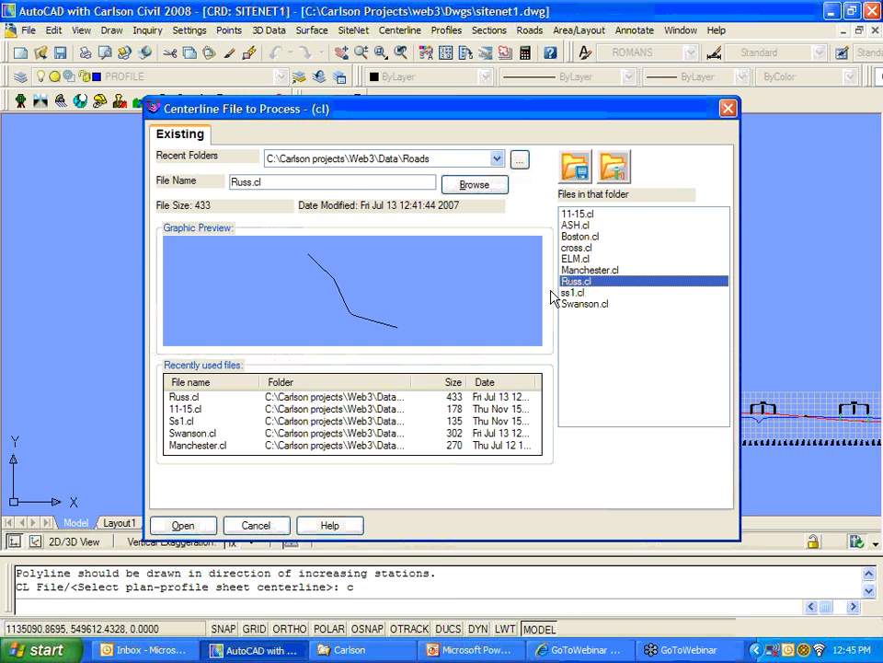
Step: Load Russ.cl as the sheet centerline and inspect the M1 labels on Plan_Prof1
click(182, 526)
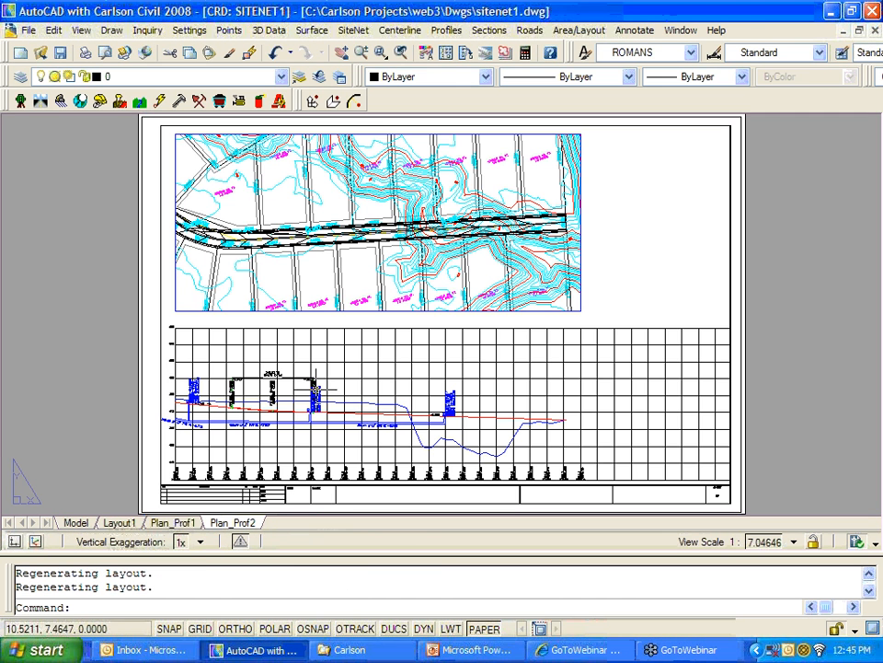
click(172, 521)
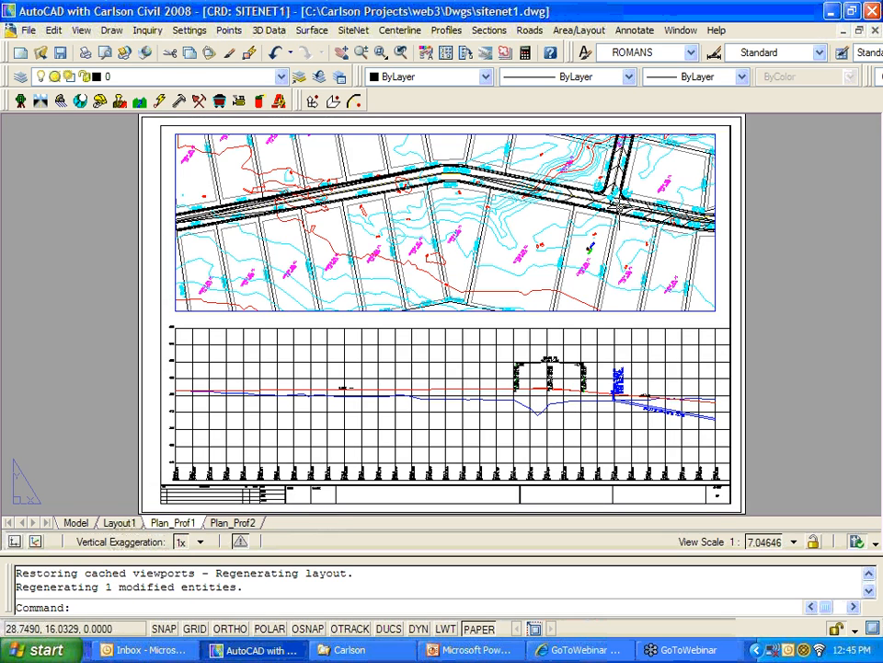
scroll(646, 380, up, 5)
scroll(646, 380, up, 1)
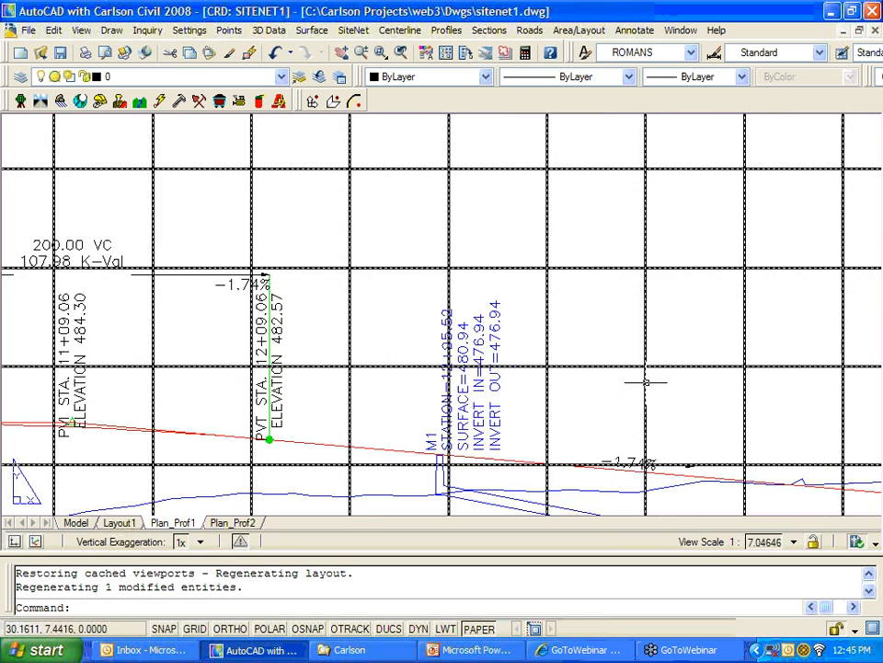
scroll(647, 378, down, 2)
middle_drag(657, 473, 437, 362)
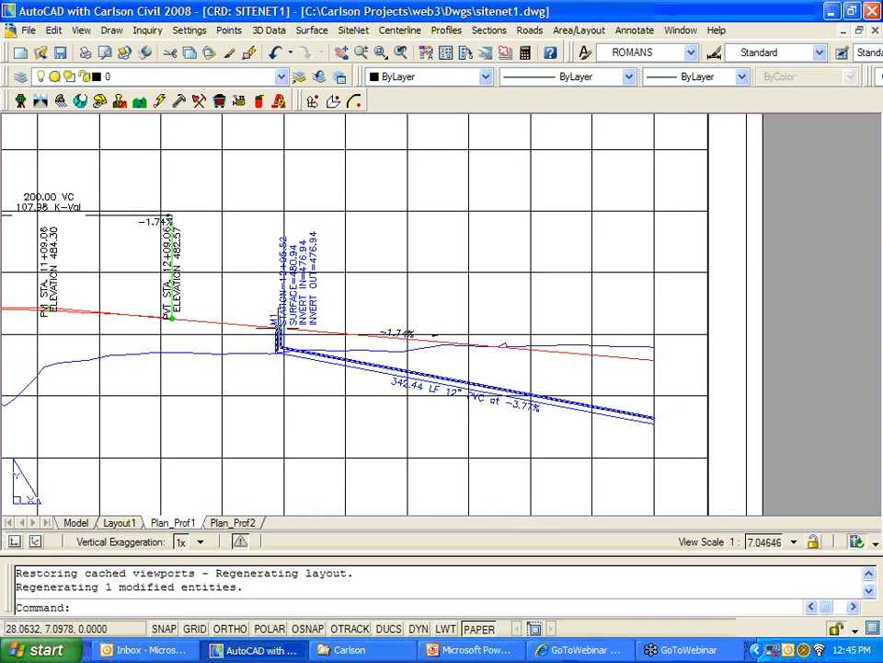
Step: Zoom in on manhole M3's overlapping station label on the Plan_Prof2 sheet
click(233, 521)
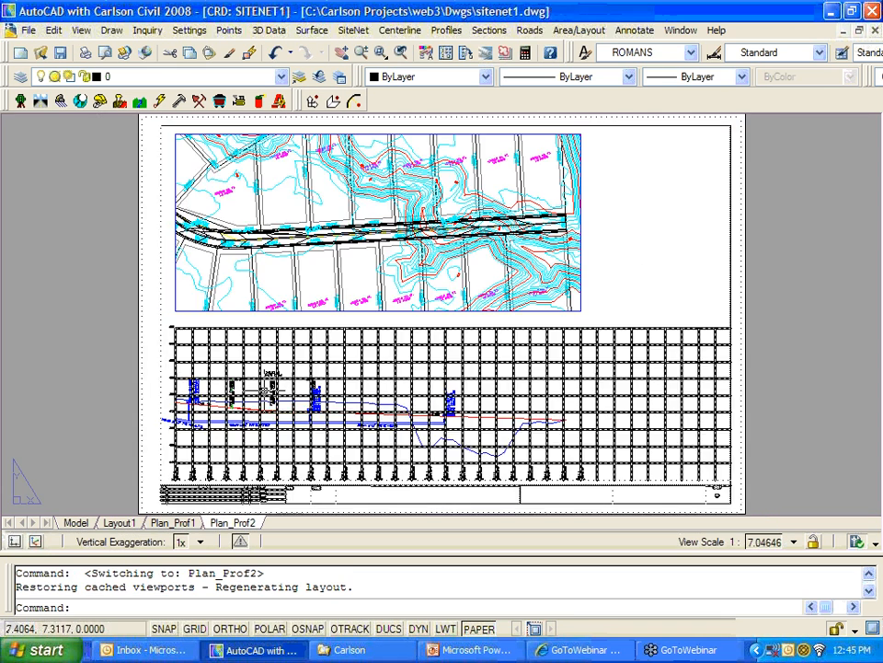
scroll(348, 457, up, 6)
middle_drag(235, 442, 447, 250)
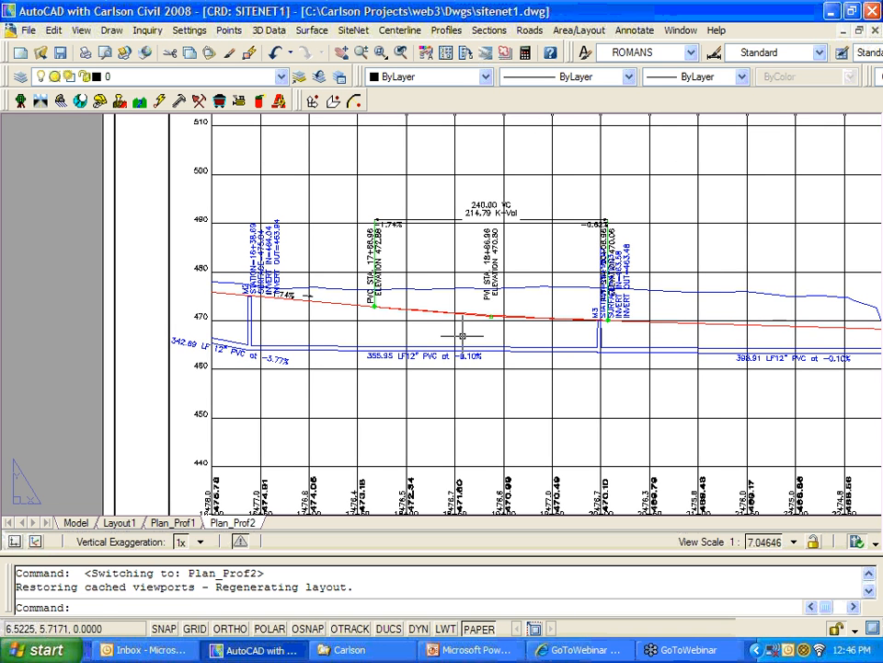
middle_drag(654, 361, 514, 394)
scroll(455, 356, up, 4)
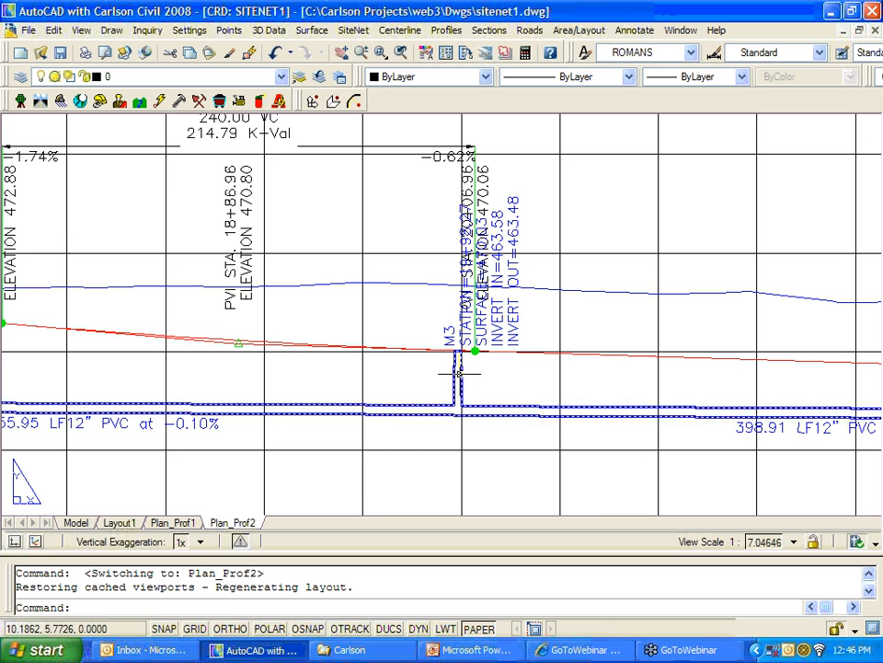
scroll(512, 311, down, 2)
scroll(512, 308, up, 3)
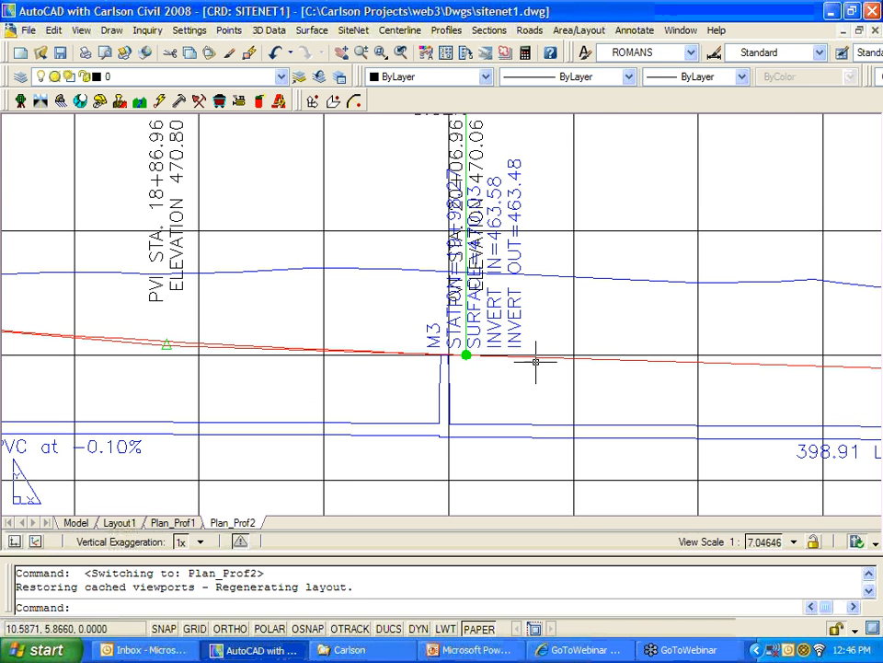
Step: Move the M3 station, surface and invert labels below the profile line with MOVE
text(m)
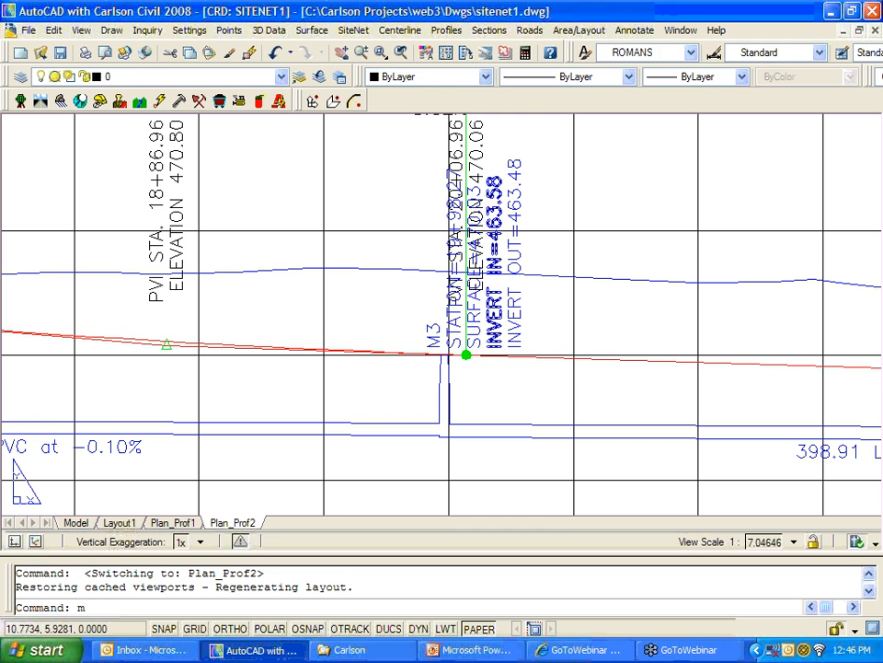
key(Return)
click(431, 337)
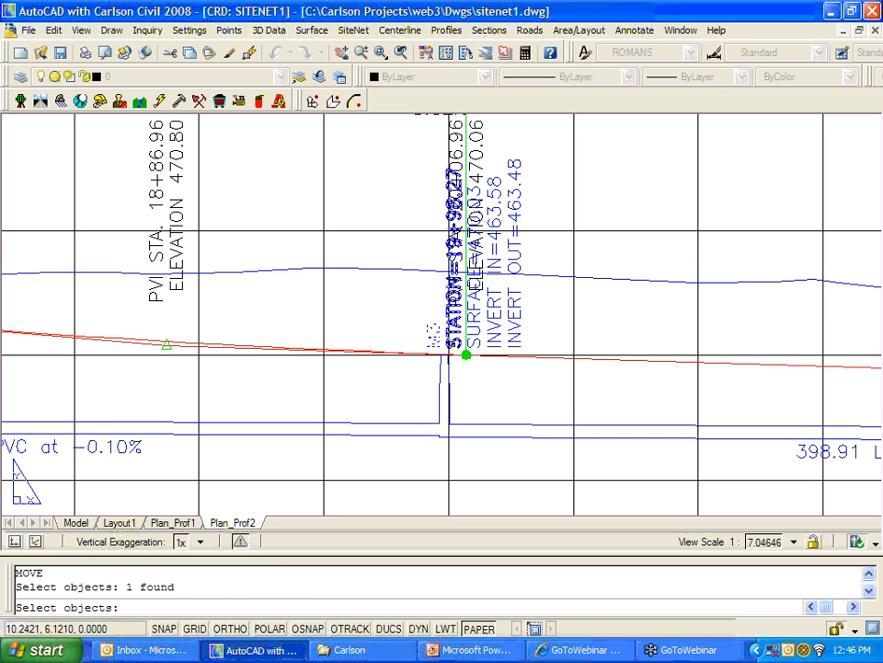
click(434, 335)
click(434, 333)
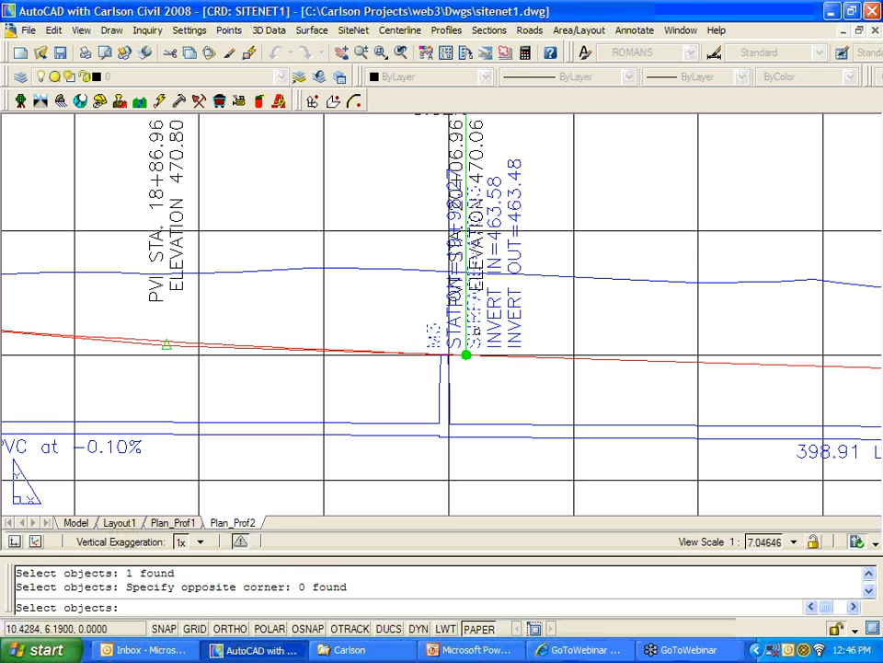
click(452, 312)
click(477, 266)
click(494, 276)
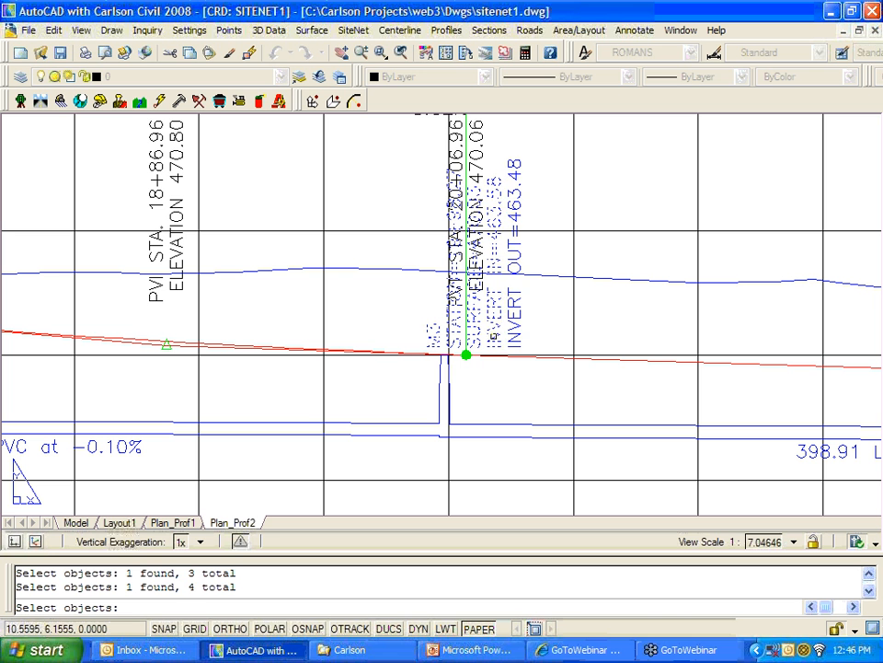
click(514, 276)
key(Return)
click(517, 330)
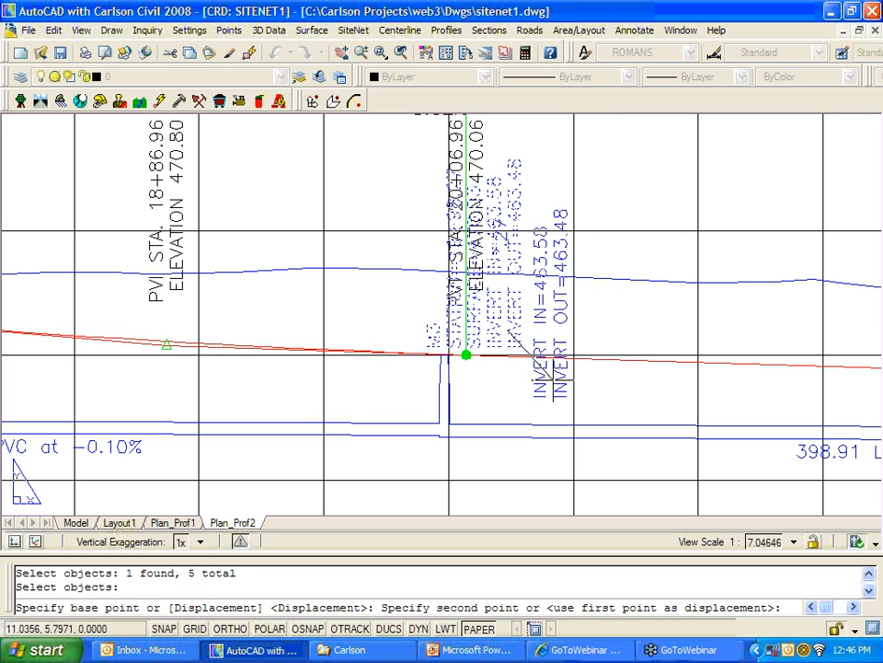
scroll(635, 355, down, 2)
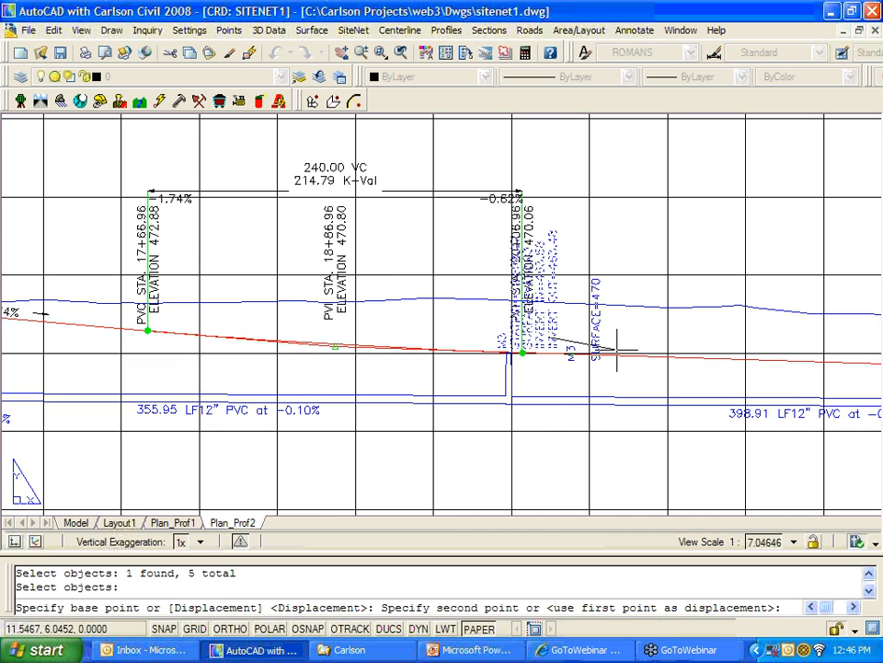
scroll(571, 456, down, 1)
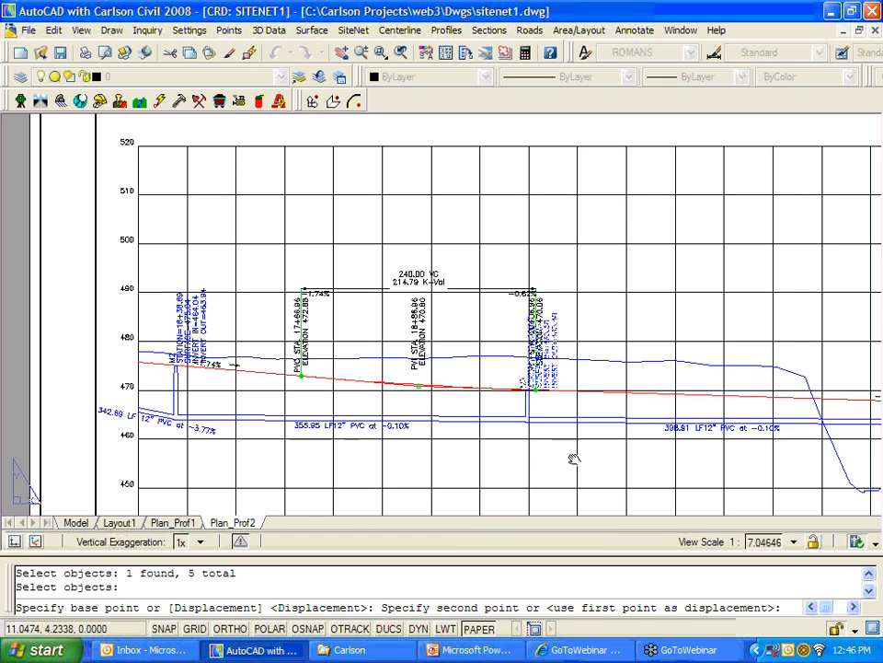
scroll(533, 424, down, 1)
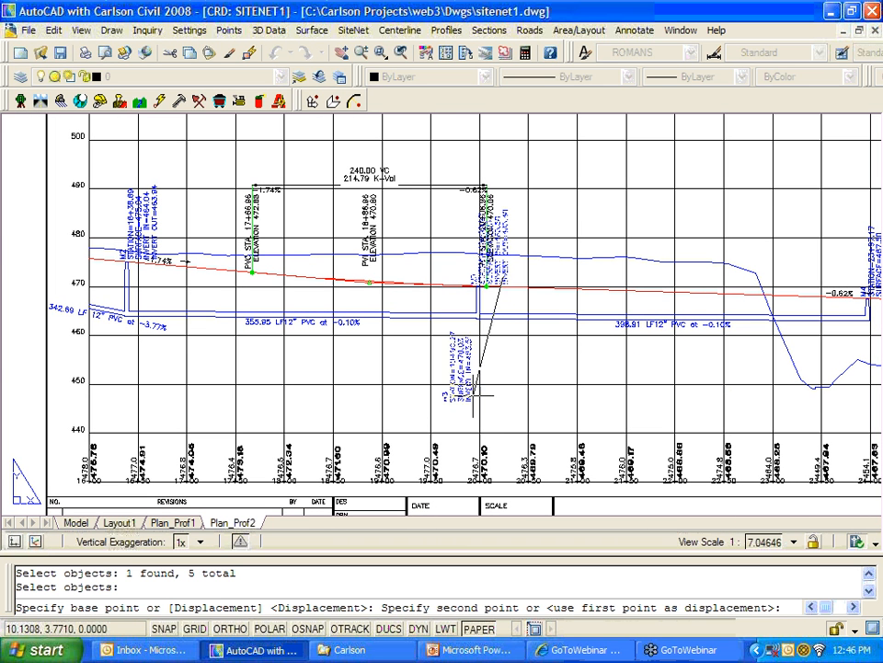
click(479, 389)
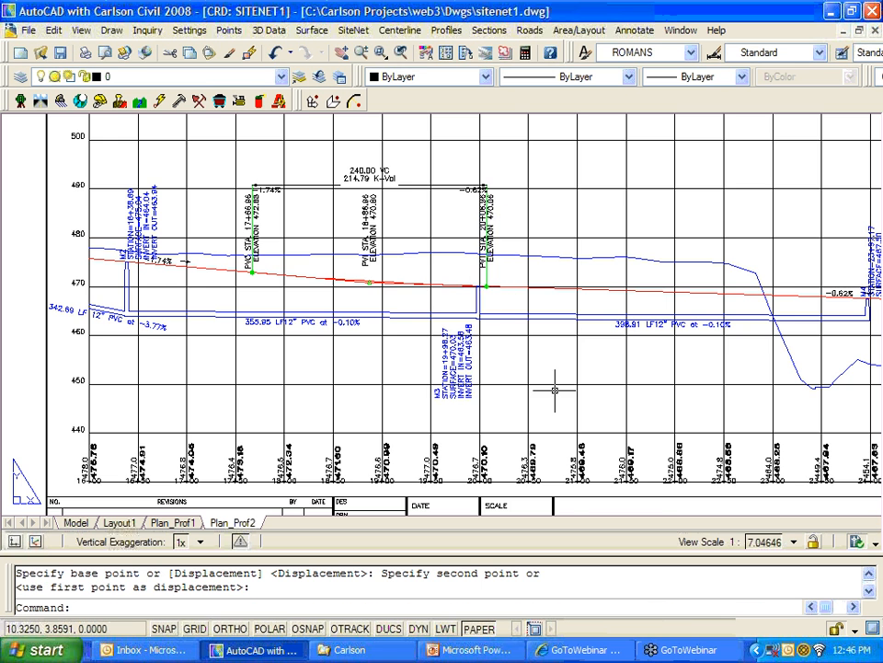
Step: Zoom and pan out to check the relocated M3 labels along the profile
scroll(530, 355, up, 1)
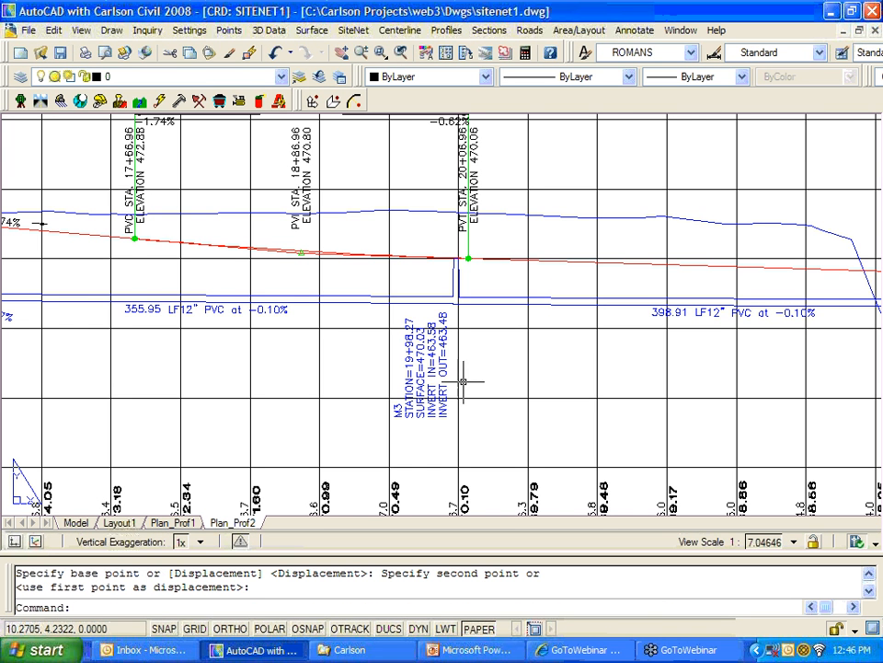
scroll(495, 345, down, 1)
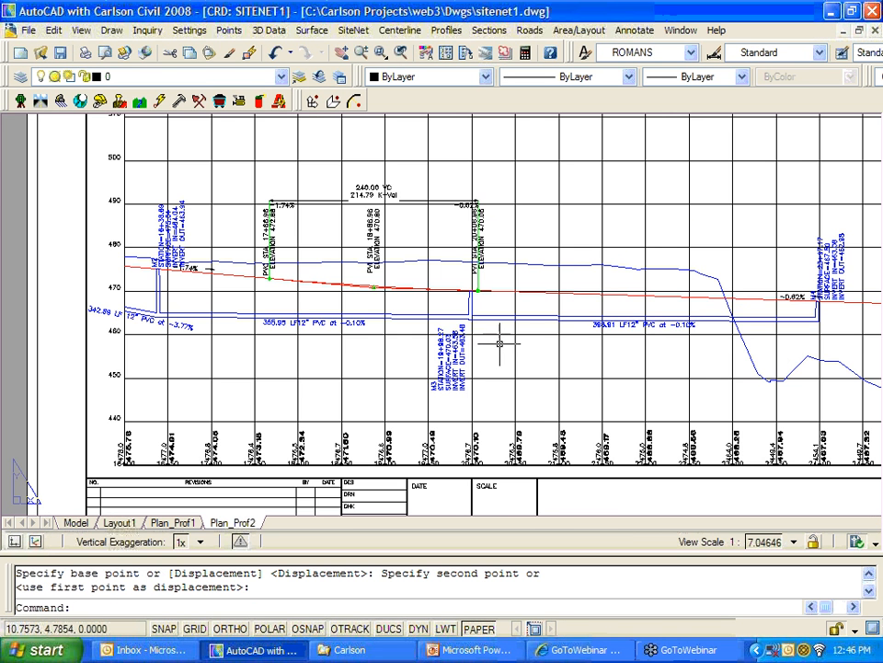
scroll(209, 270, up, 2)
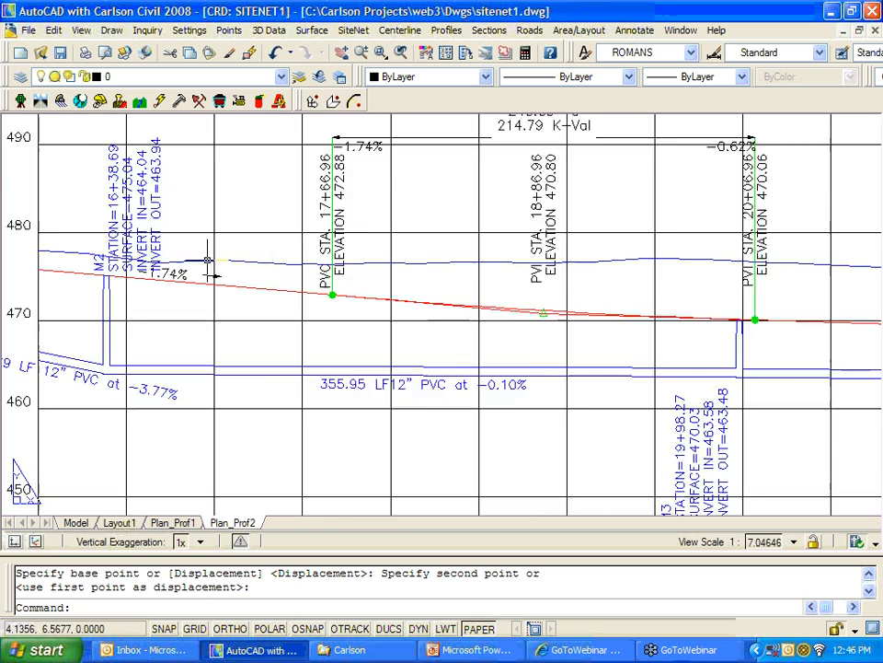
scroll(208, 266, down, 1)
scroll(220, 264, down, 1)
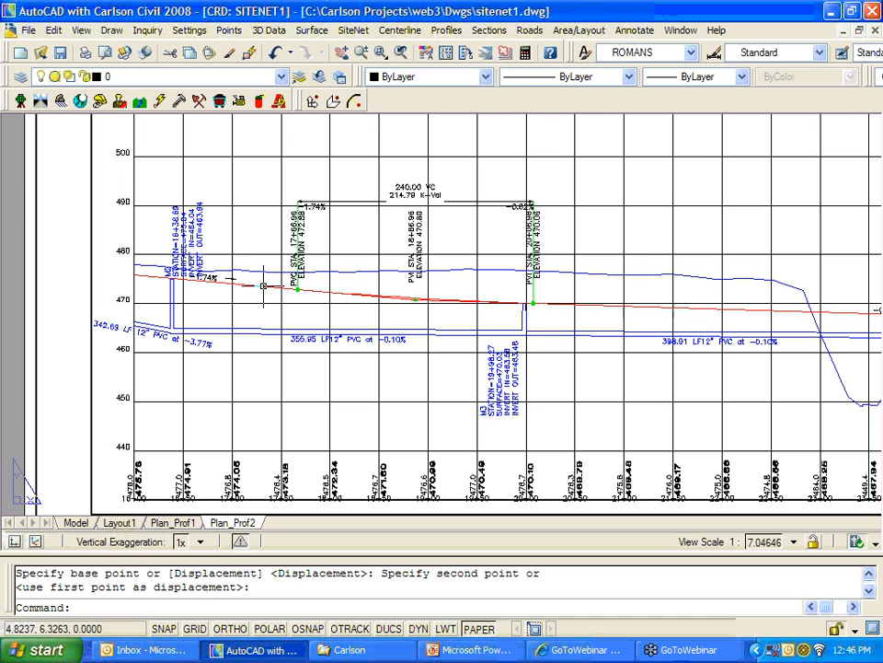
scroll(565, 345, down, 2)
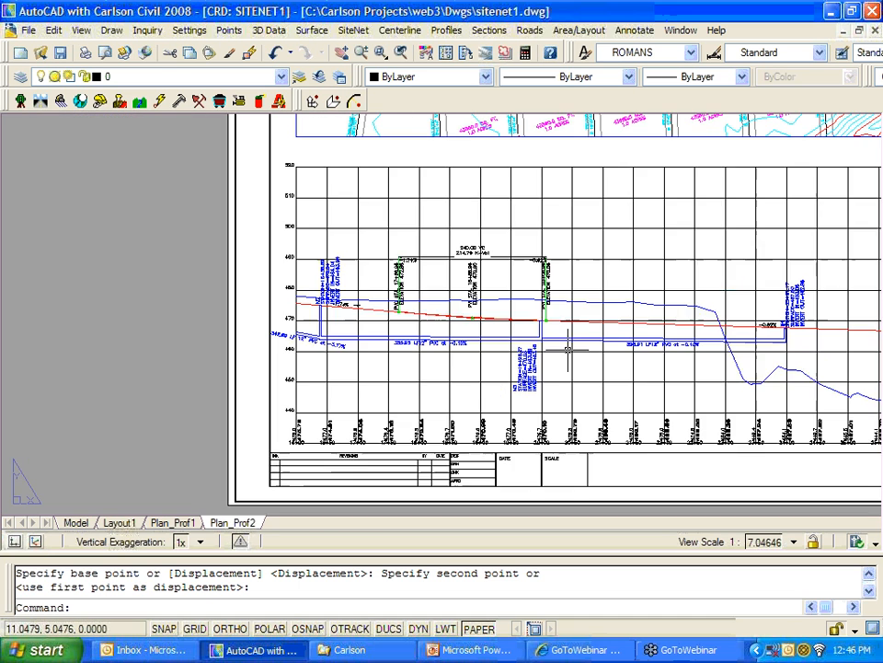
middle_drag(623, 371, 465, 356)
scroll(614, 331, up, 3)
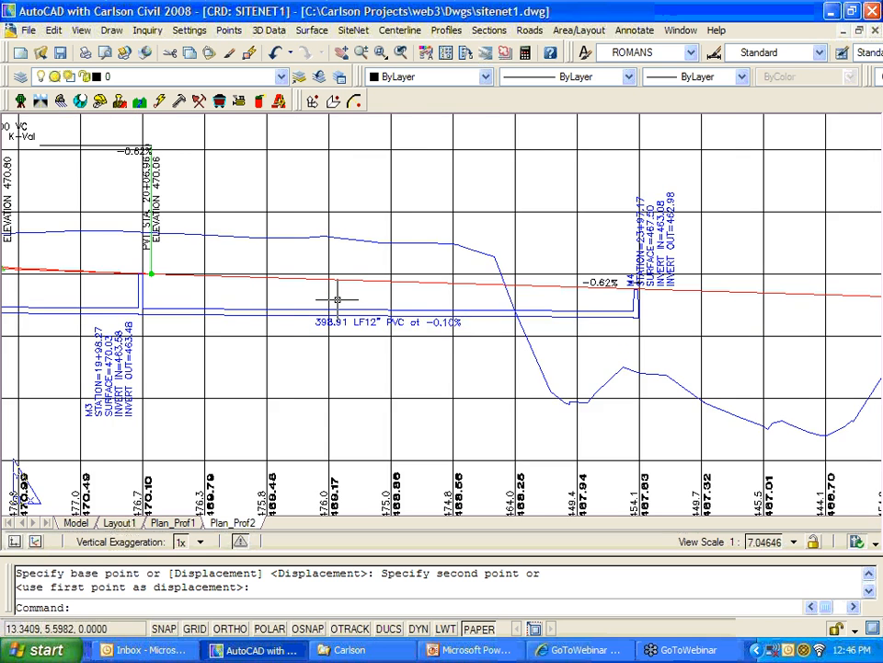
scroll(338, 300, down, 4)
scroll(478, 348, down, 4)
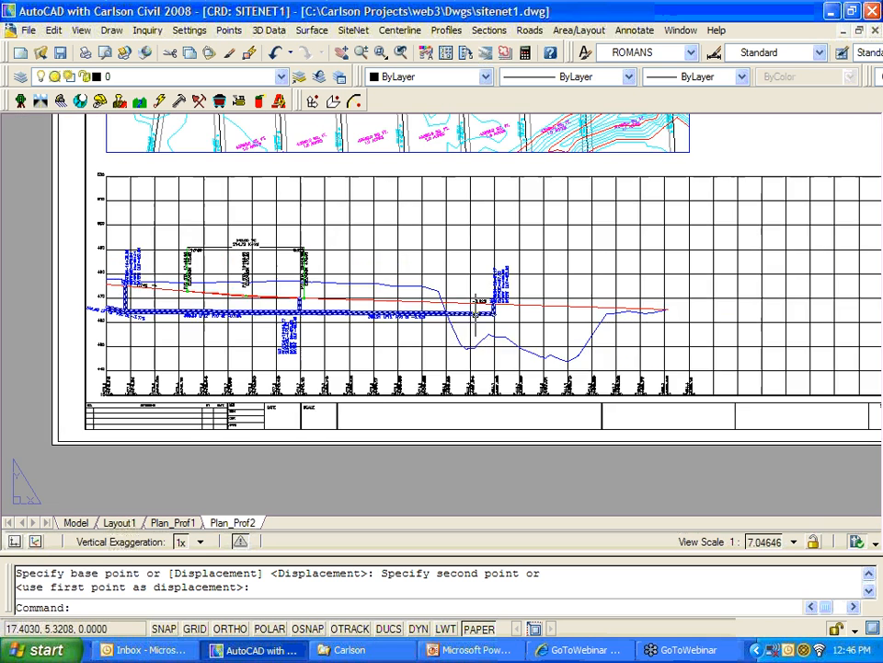
Step: Check the Plan_Prof1 sheet, glance at Plan_Prof2, then return to Plan_Prof1
click(175, 522)
scroll(372, 414, down, 3)
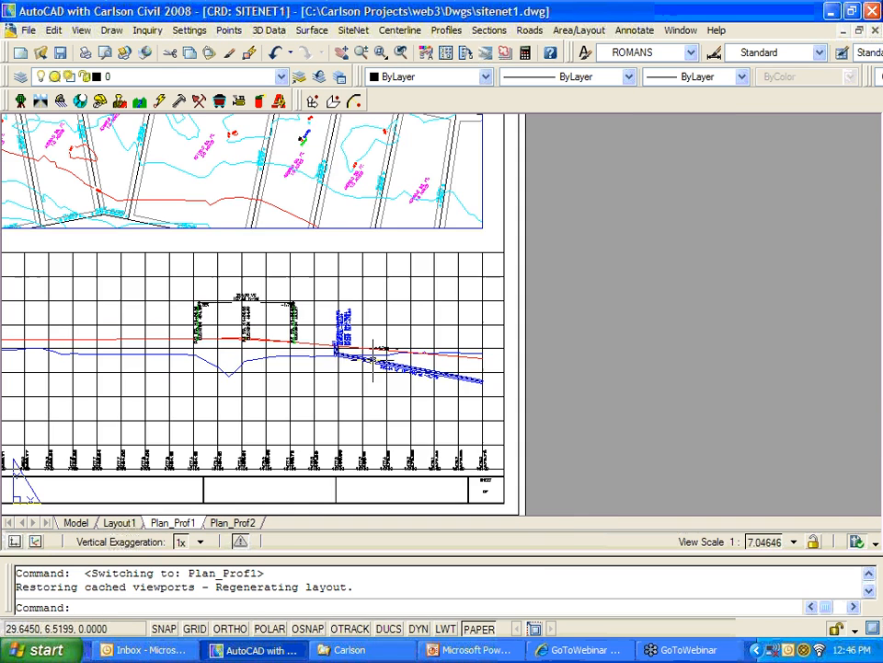
scroll(502, 374, down, 2)
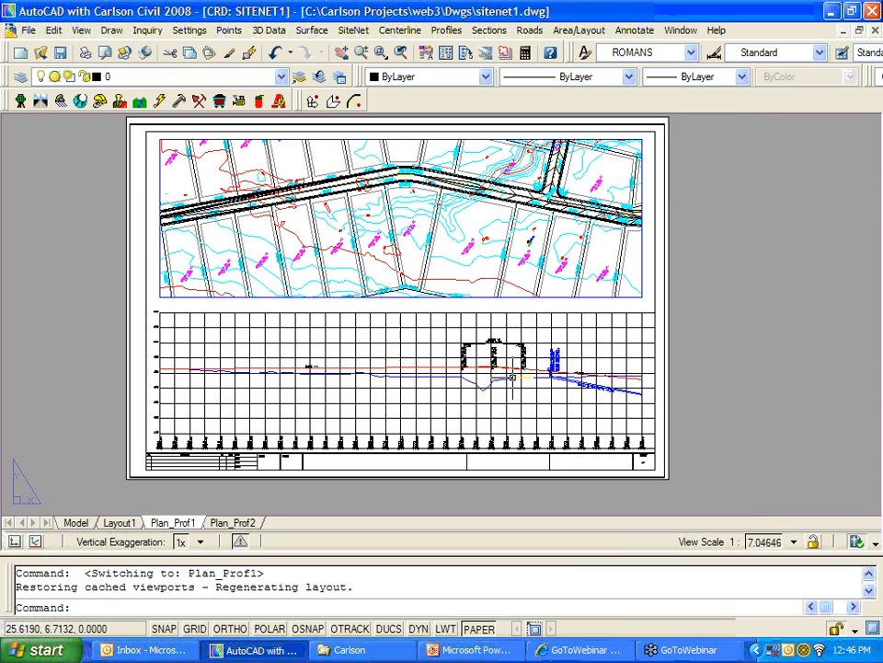
middle_drag(505, 374, 519, 384)
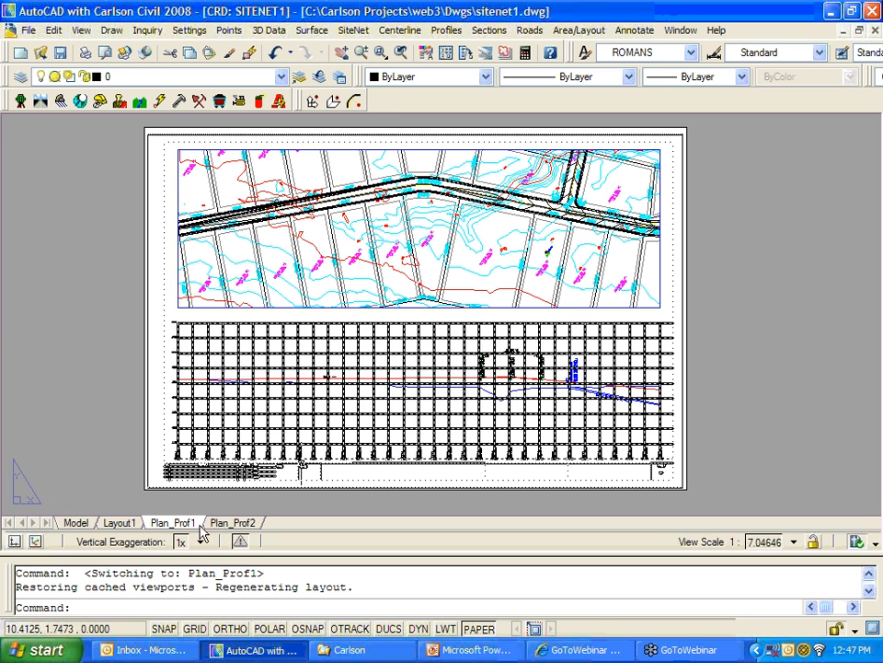
click(233, 522)
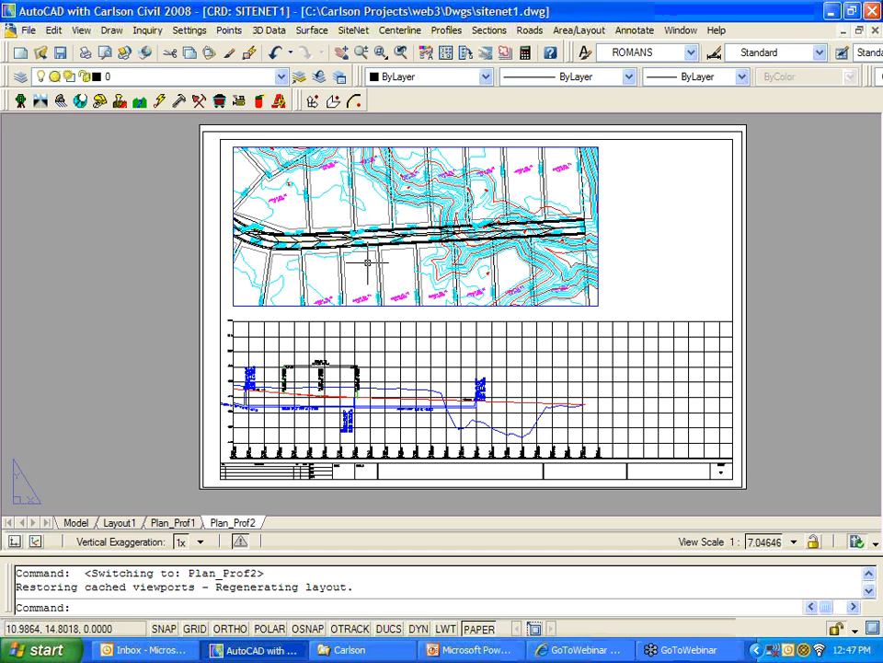
click(189, 523)
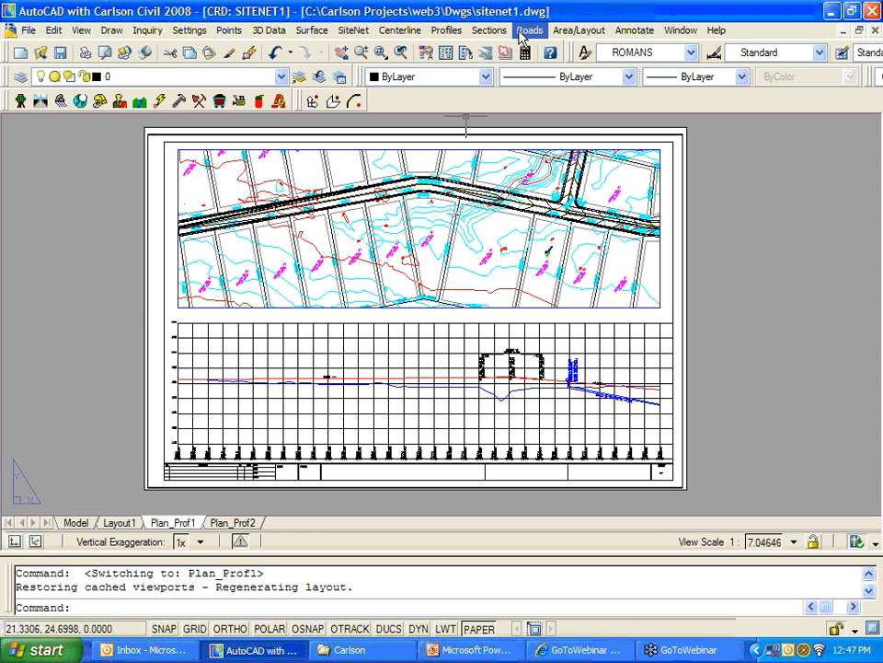
Step: Open Adjust Plan/Profile Sheet (5° rotation, 15 ft plan, 5 ft profile steps) and move the dialog aside
click(446, 30)
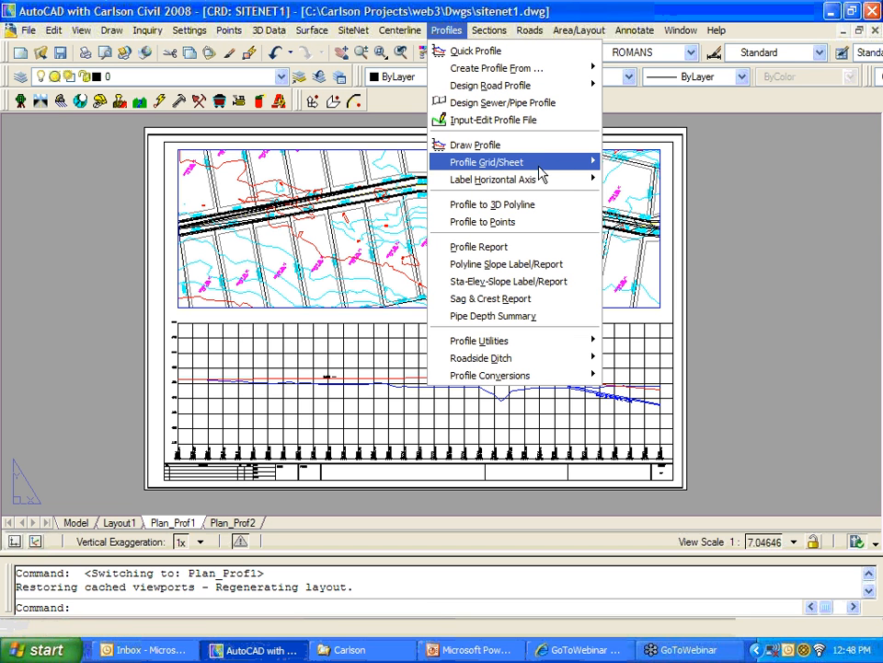
mouse_move(589, 163)
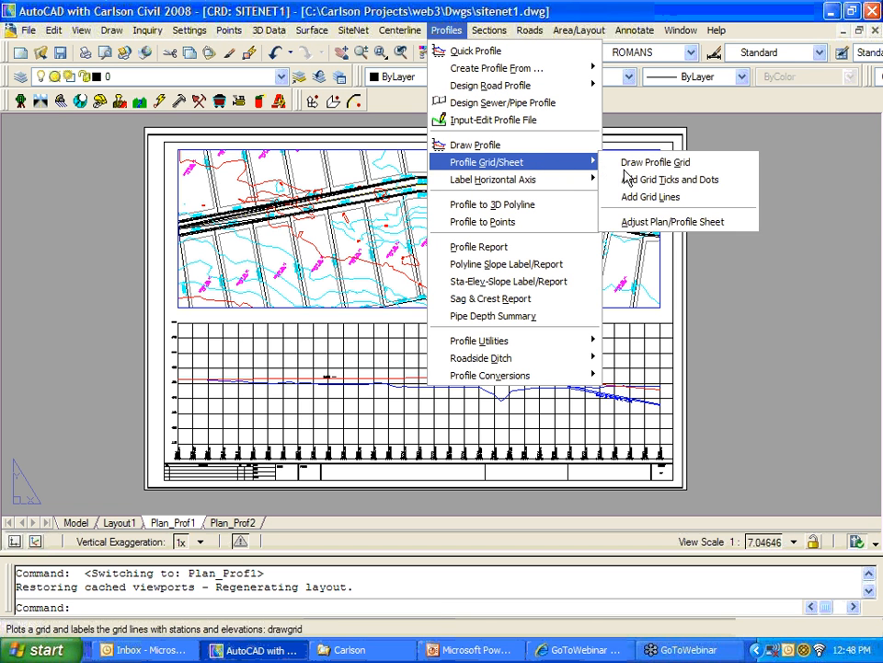
click(704, 223)
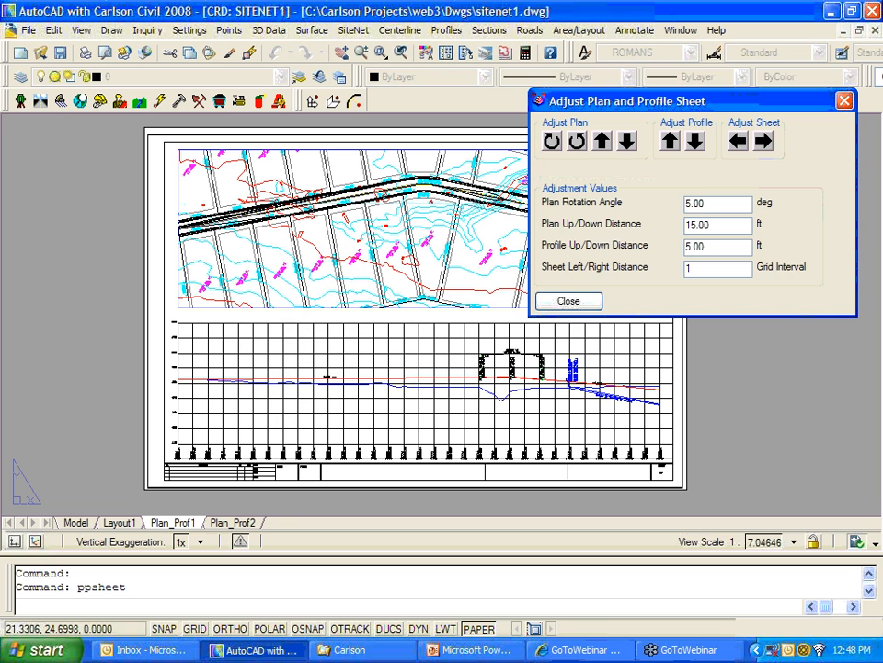
drag(663, 106, 663, 88)
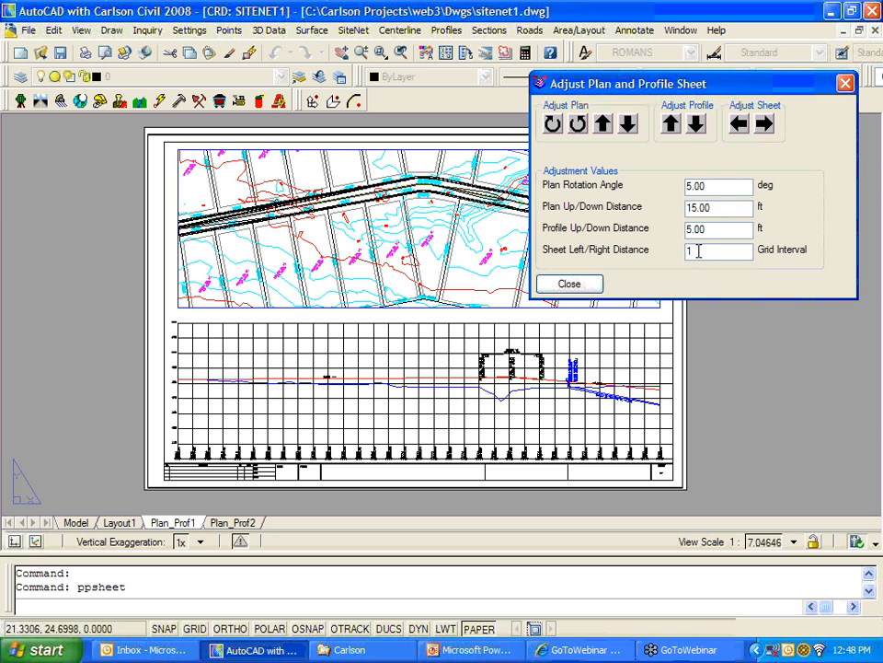
mouse_move(725, 92)
mouse_down()
mouse_move(660, 85)
mouse_move(735, 79)
mouse_up()
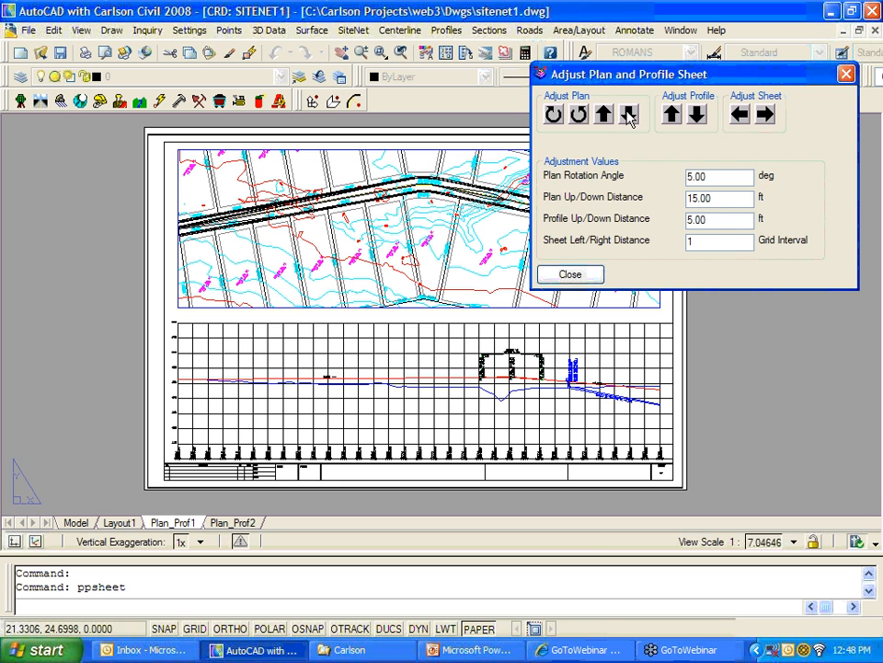
Step: Shift the plan view down five 15 ft steps
click(630, 113)
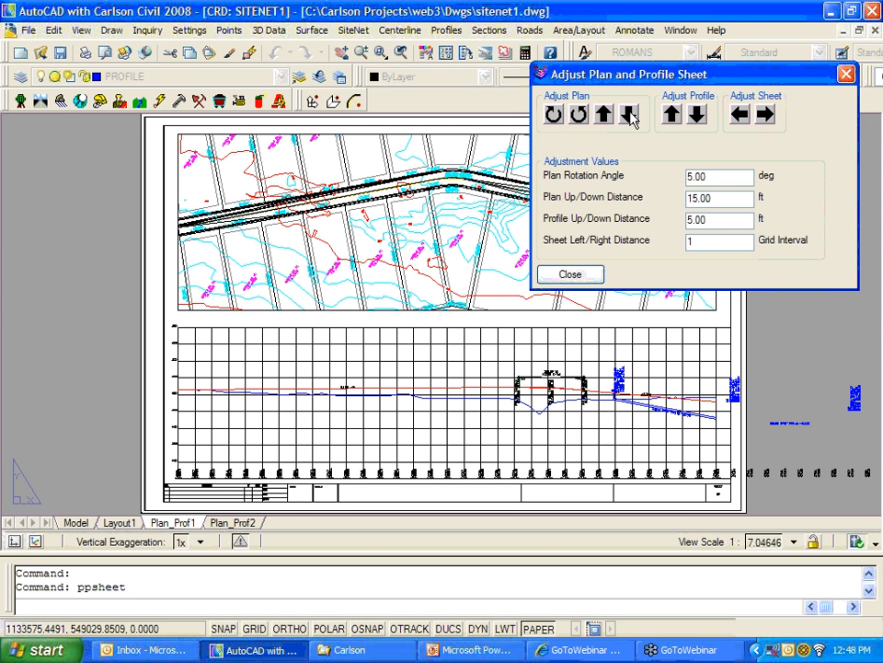
click(630, 114)
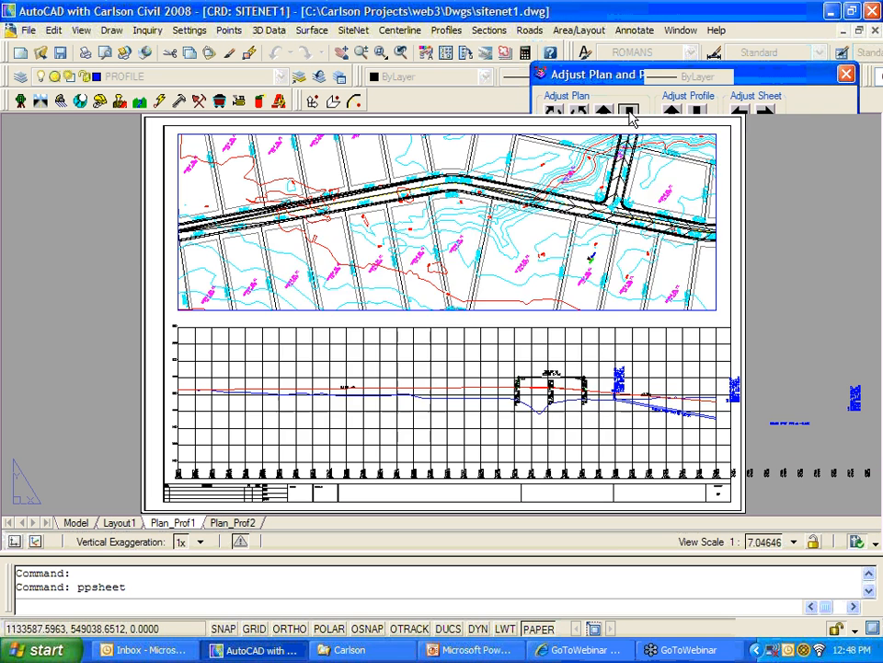
click(629, 113)
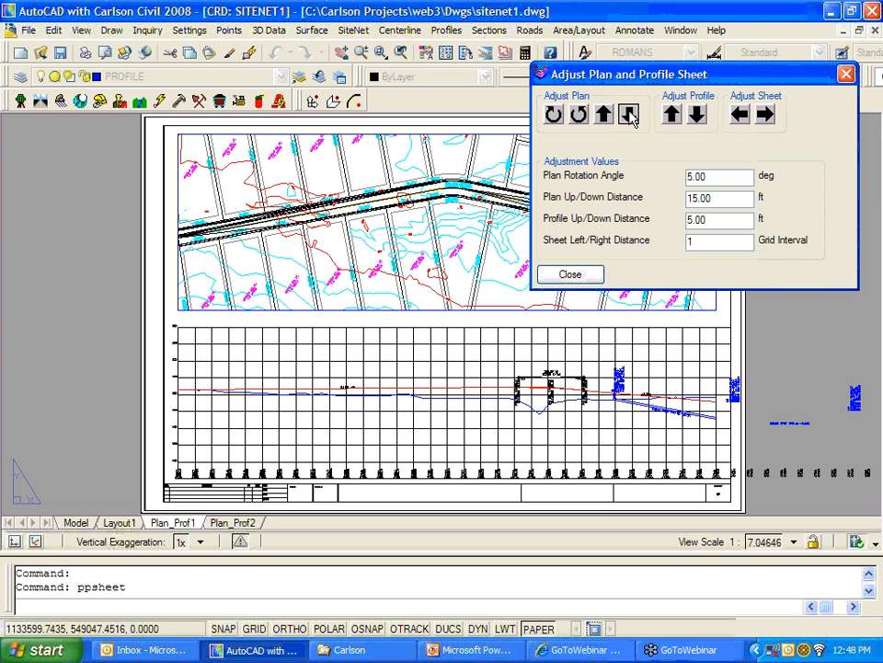
click(630, 114)
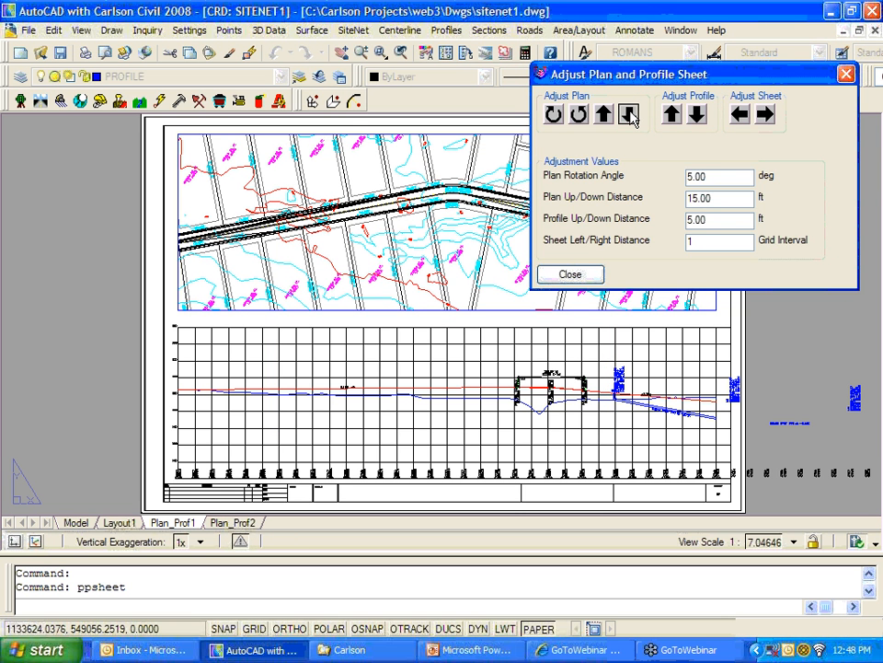
click(629, 114)
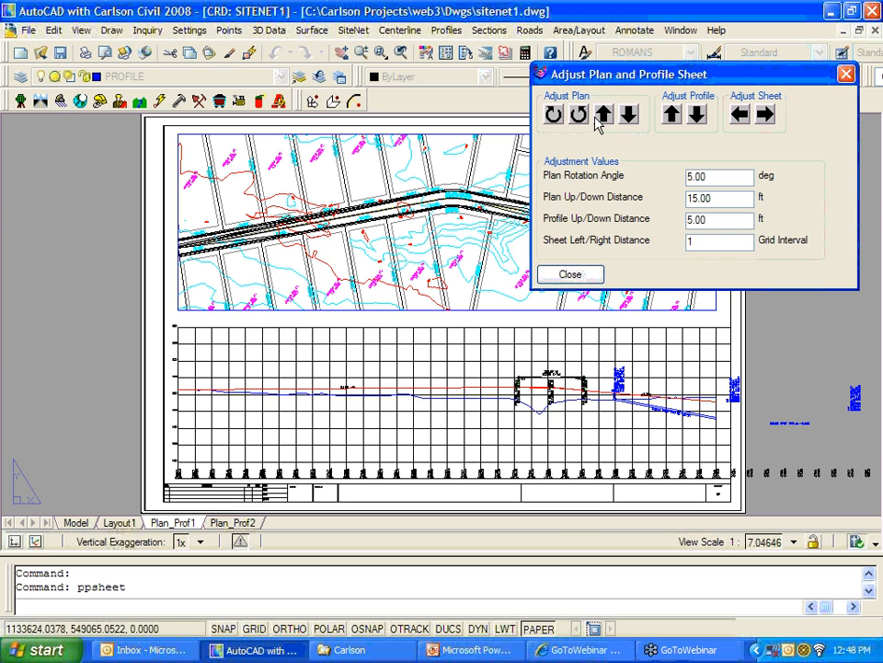
Step: Rotate the plan view three 5° steps to change the road's angle
click(582, 117)
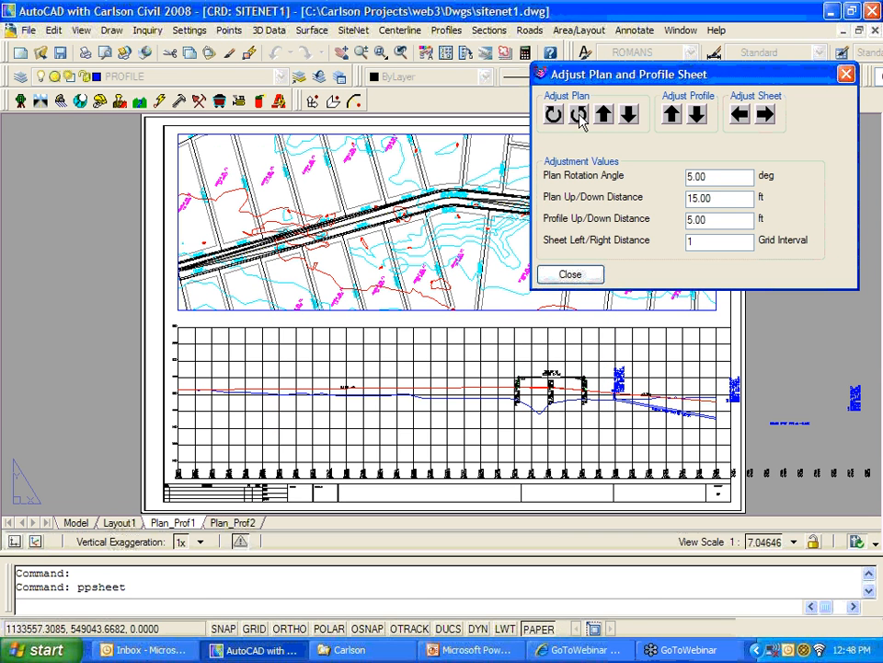
click(580, 116)
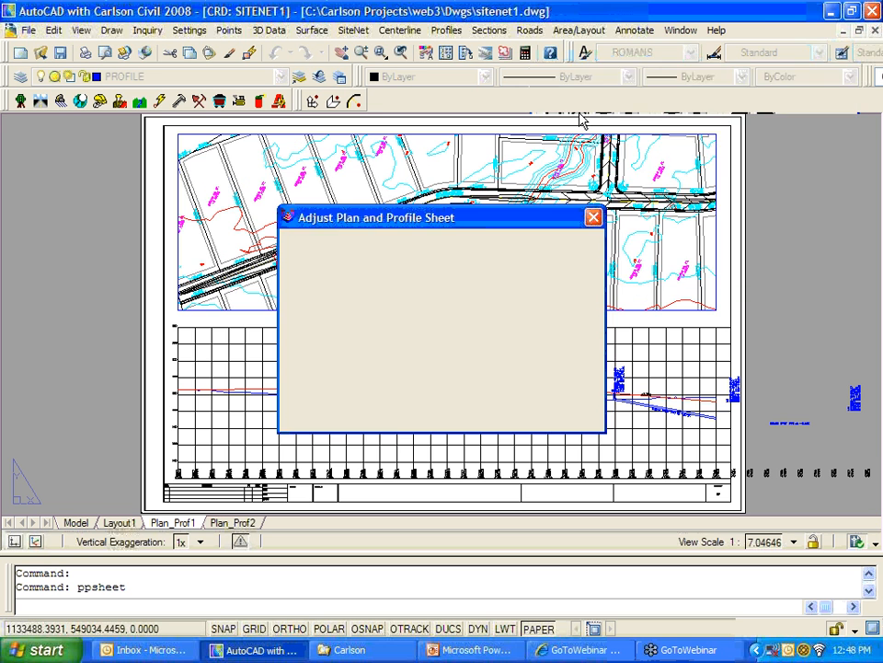
click(555, 115)
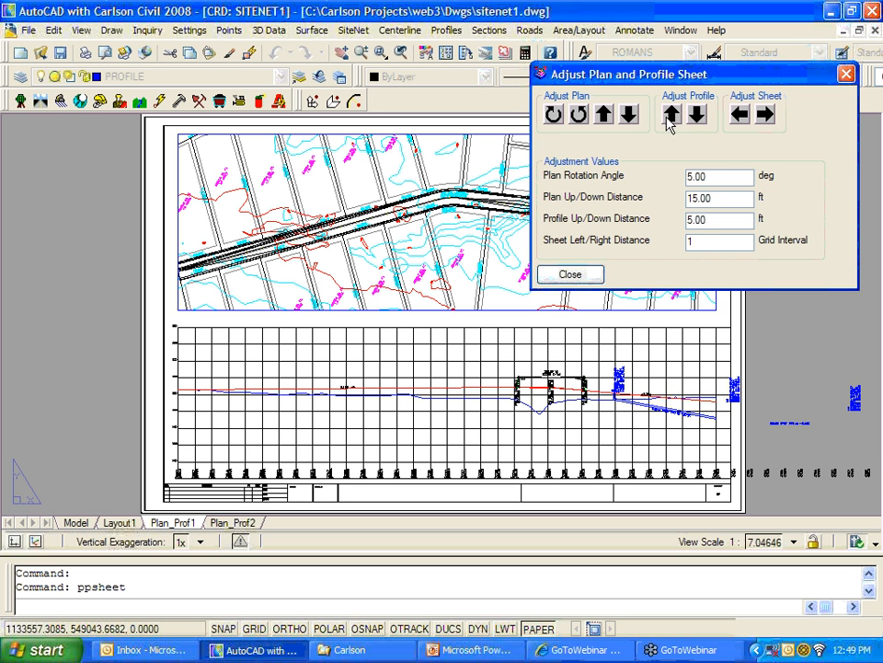
Step: Lower the profile two 5 ft steps and shift the sheet several intervals toward later stations
click(697, 112)
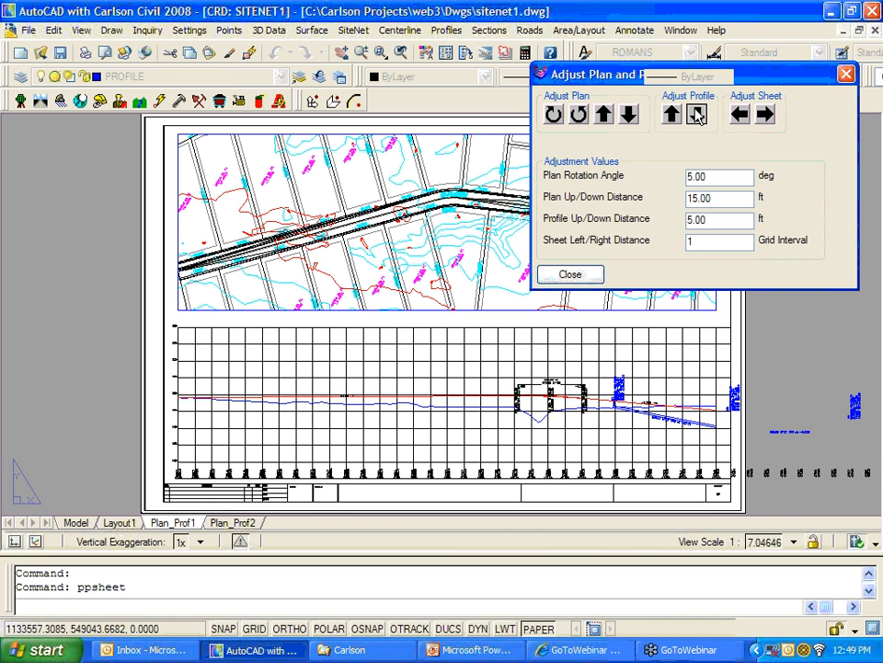
click(697, 114)
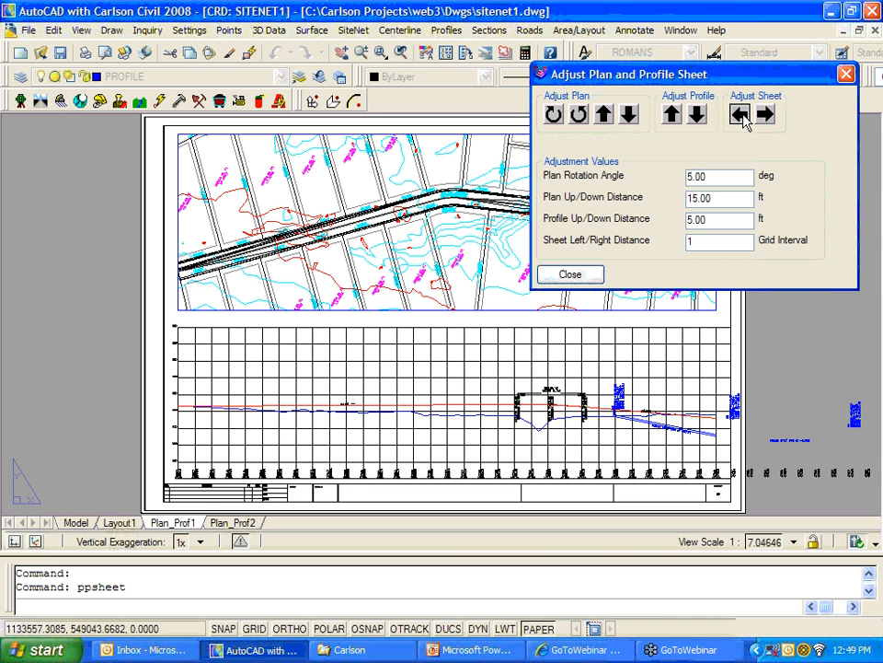
click(742, 116)
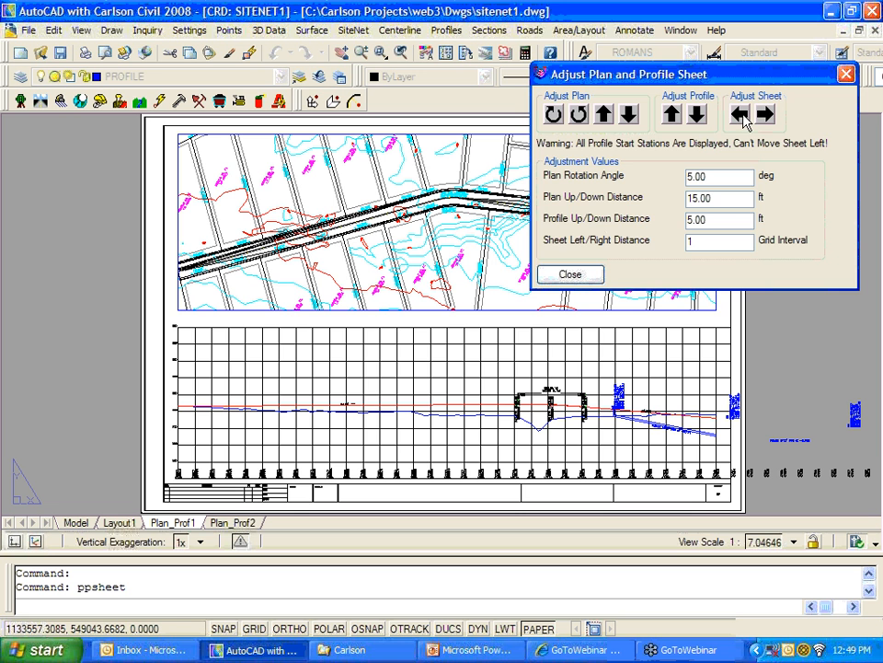
click(742, 115)
click(766, 114)
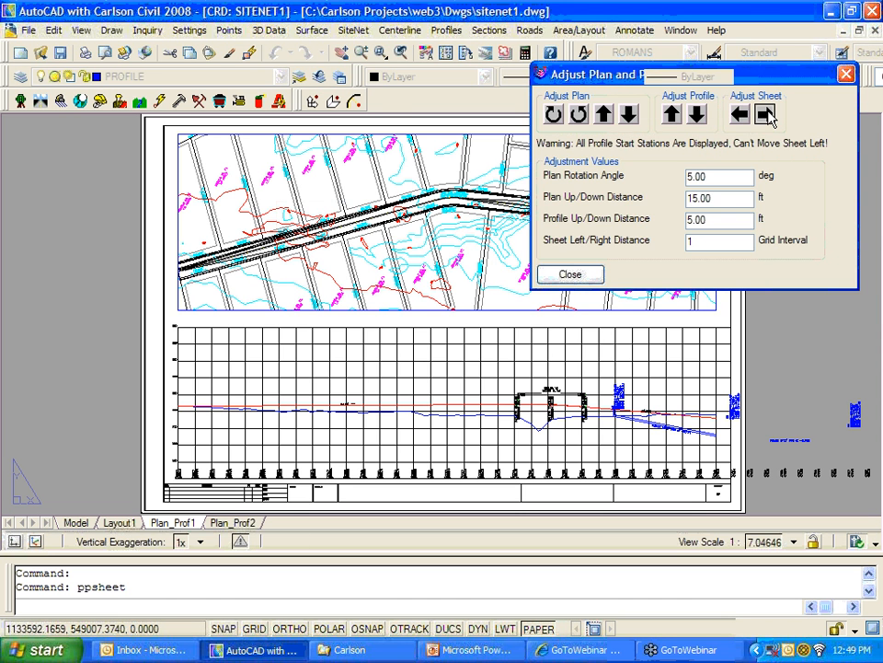
click(766, 114)
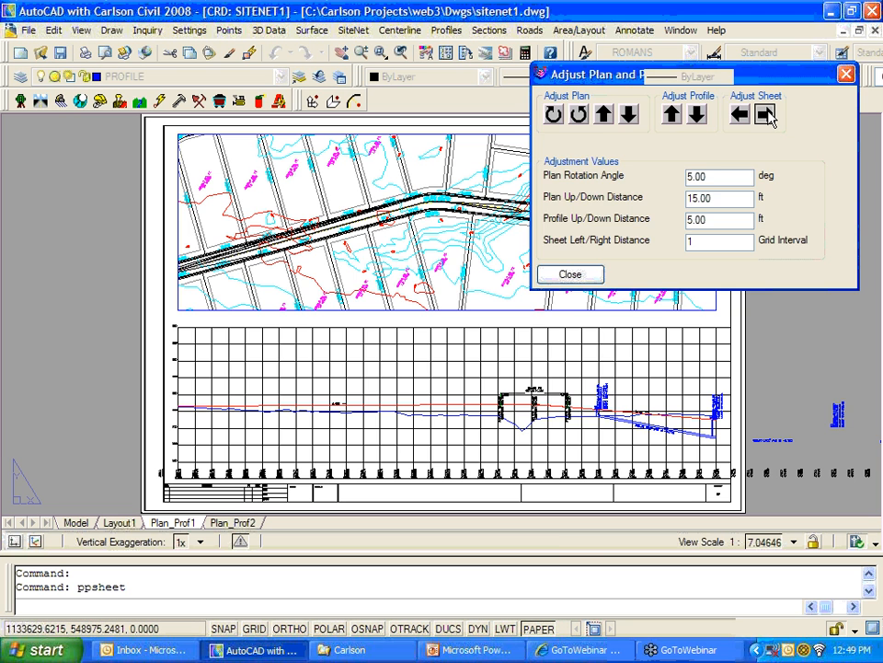
click(768, 115)
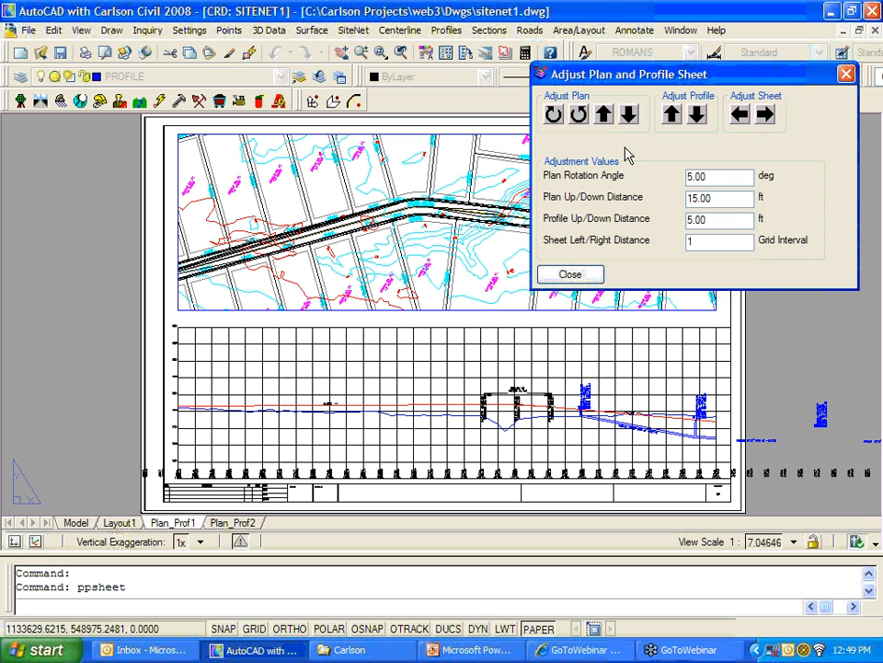
Step: Close the sheet adjustment and pan and zoom around the adjusted plan viewport
click(588, 278)
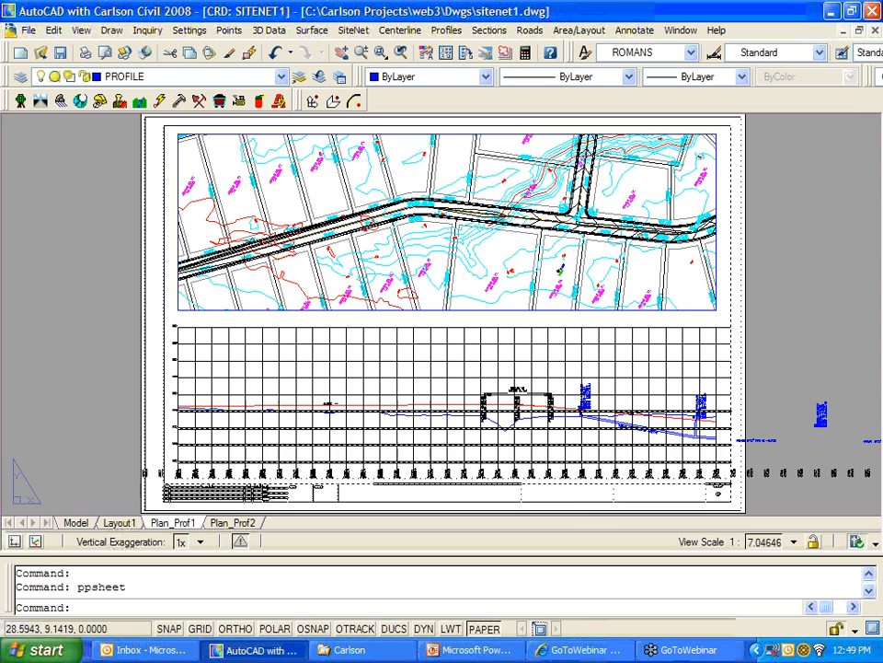
middle_drag(430, 246, 553, 246)
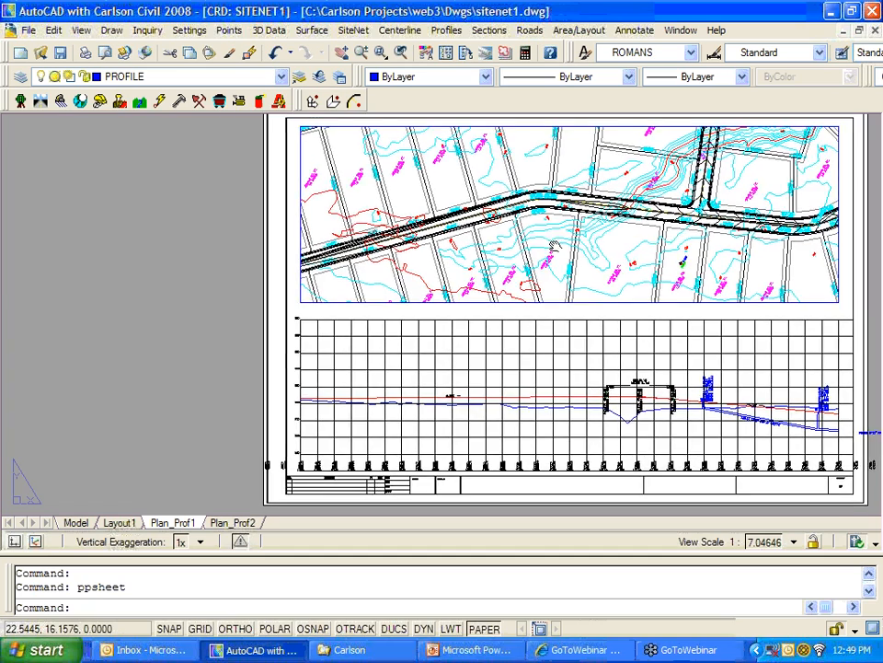
scroll(408, 155, up, 5)
middle_drag(408, 155, 431, 296)
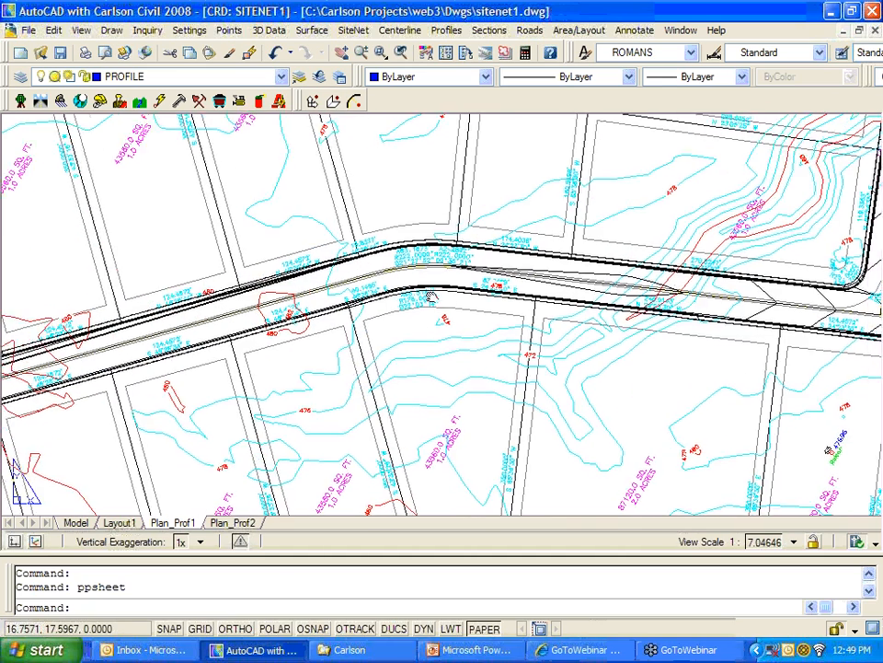
scroll(431, 296, down, 2)
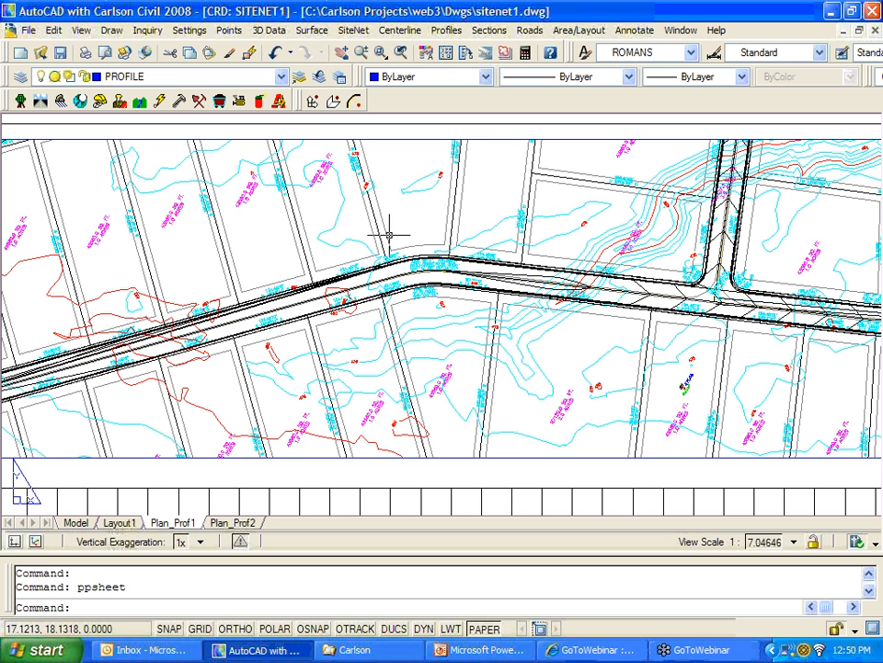
Step: Bring the overlapping station labels into view, cancelling a first move attempt
scroll(454, 331, down, 5)
scroll(472, 350, up, 8)
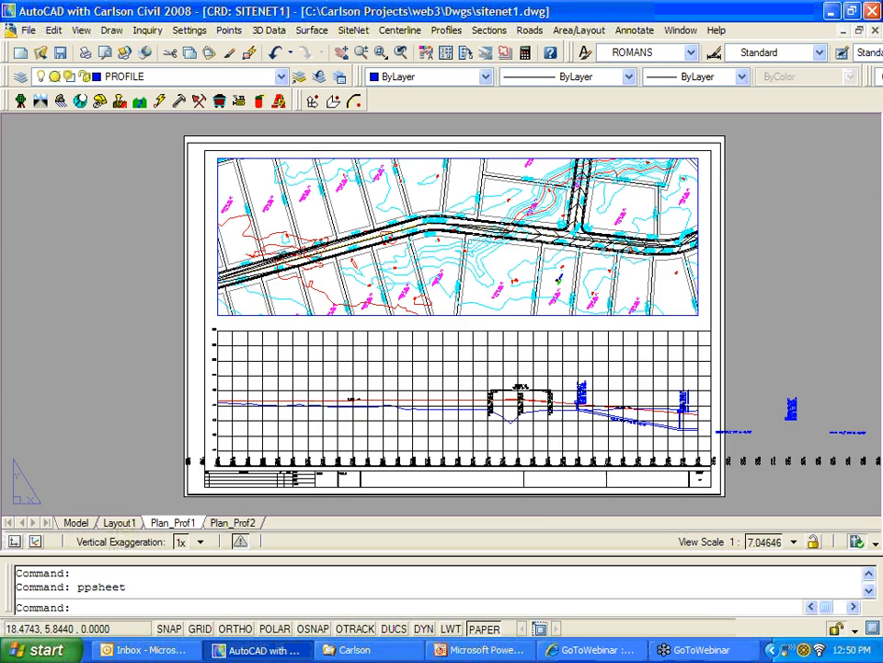
scroll(473, 365, up, 2)
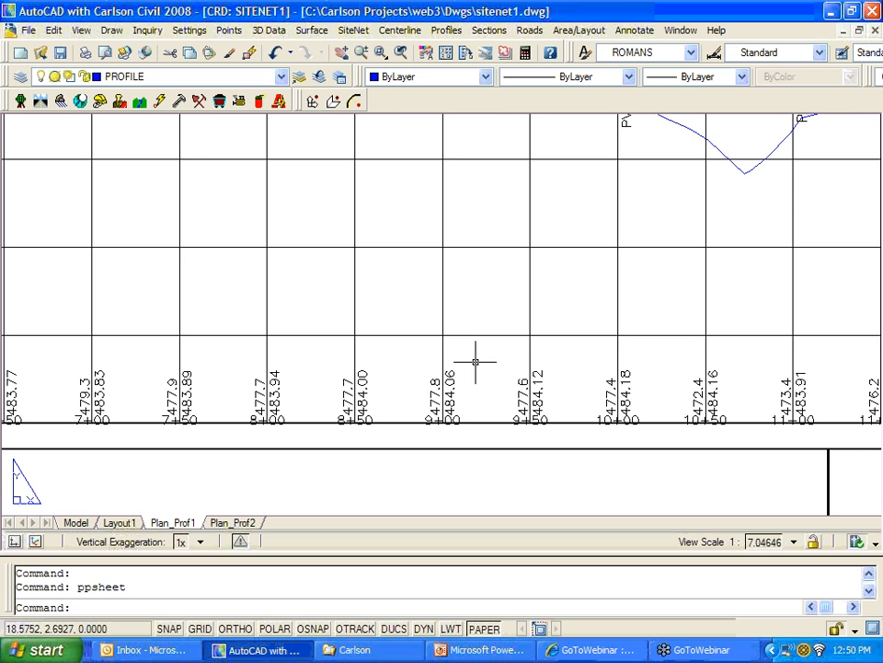
middle_drag(459, 389, 465, 357)
click(463, 357)
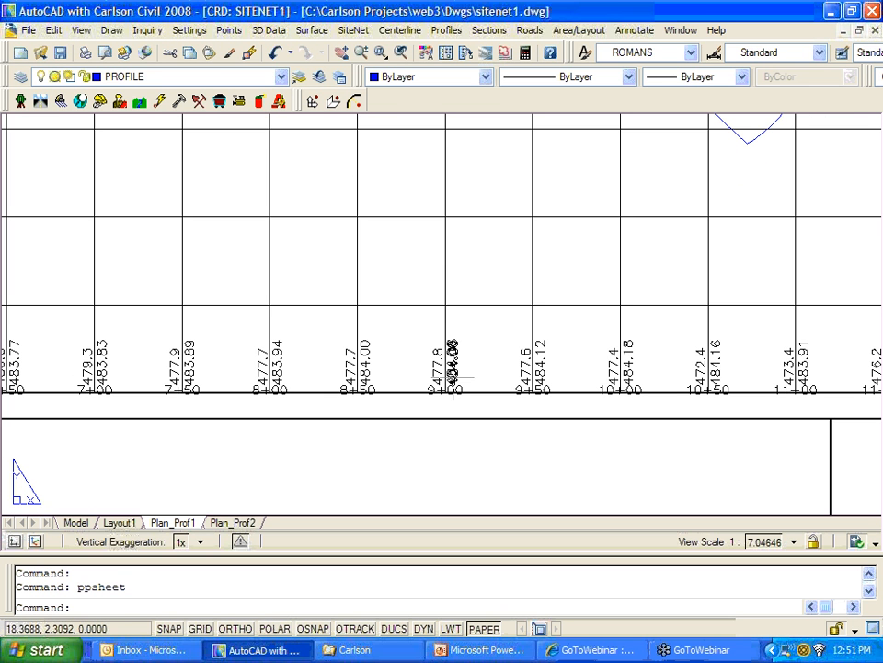
text(m)
key(Return)
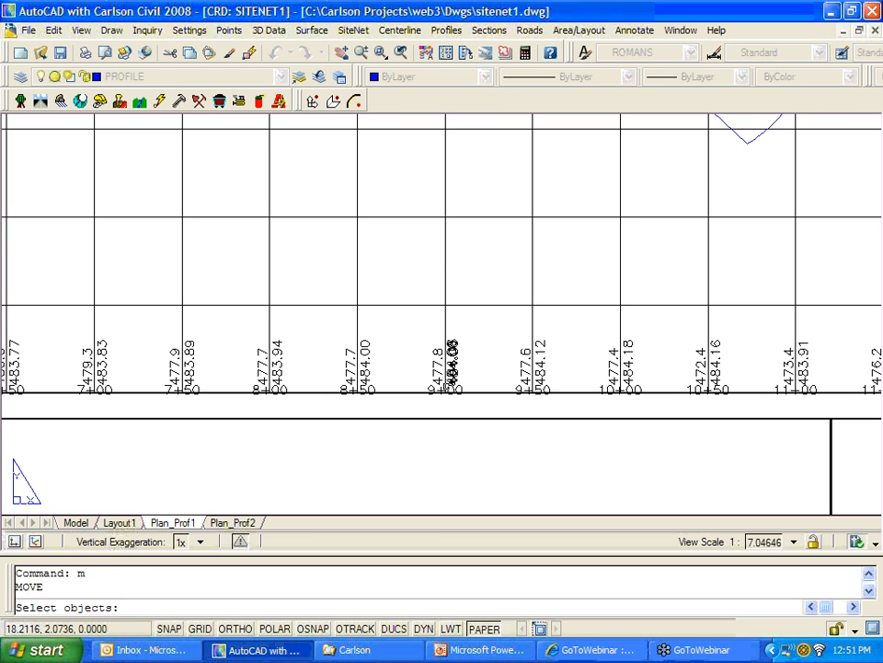
click(316, 426)
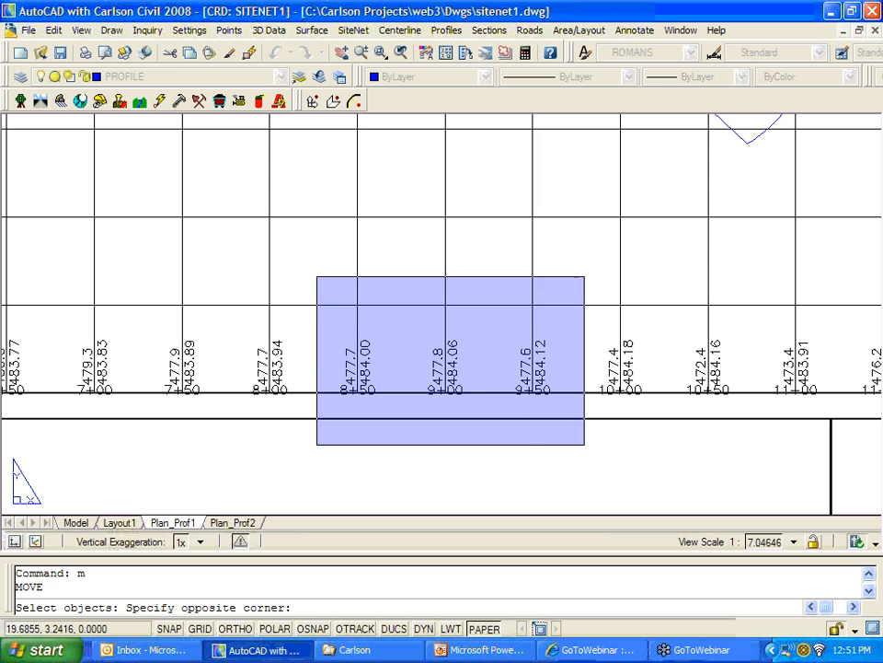
click(585, 278)
key(Escape)
key(Escape)
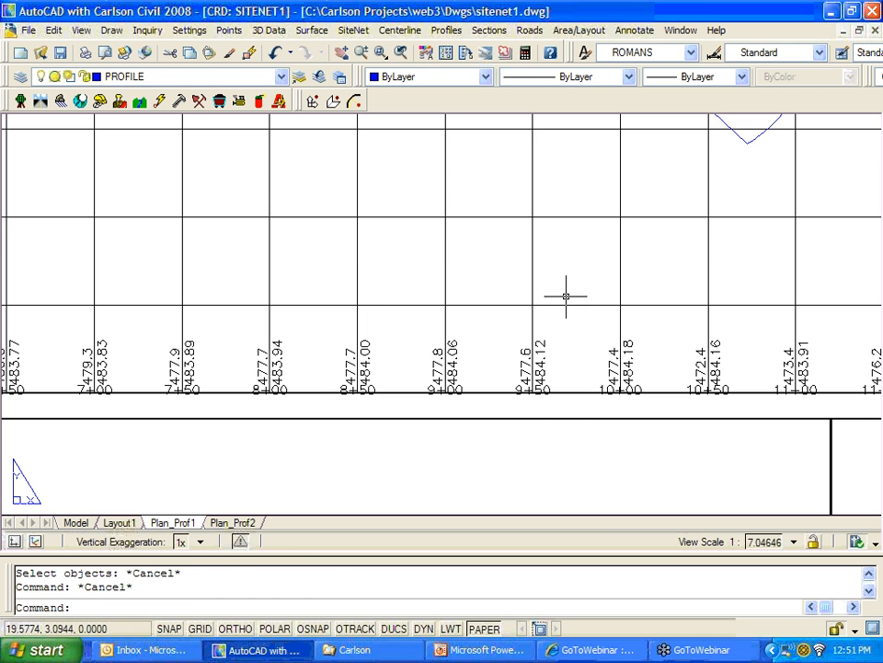
Step: Window-zoom with Z onto the overlapping station labels
click(524, 335)
text(z)
key(Return)
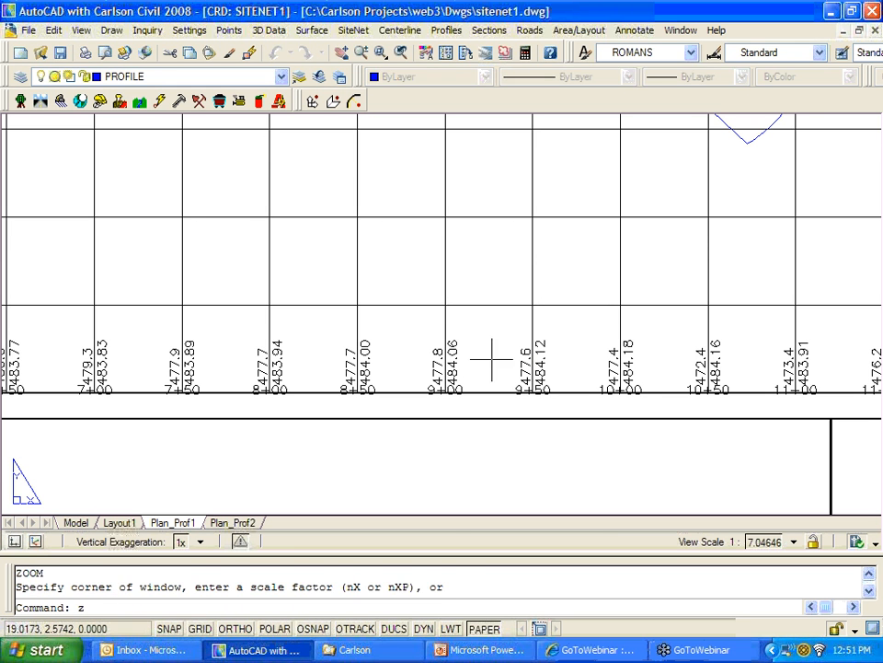
click(288, 471)
click(609, 251)
key(Escape)
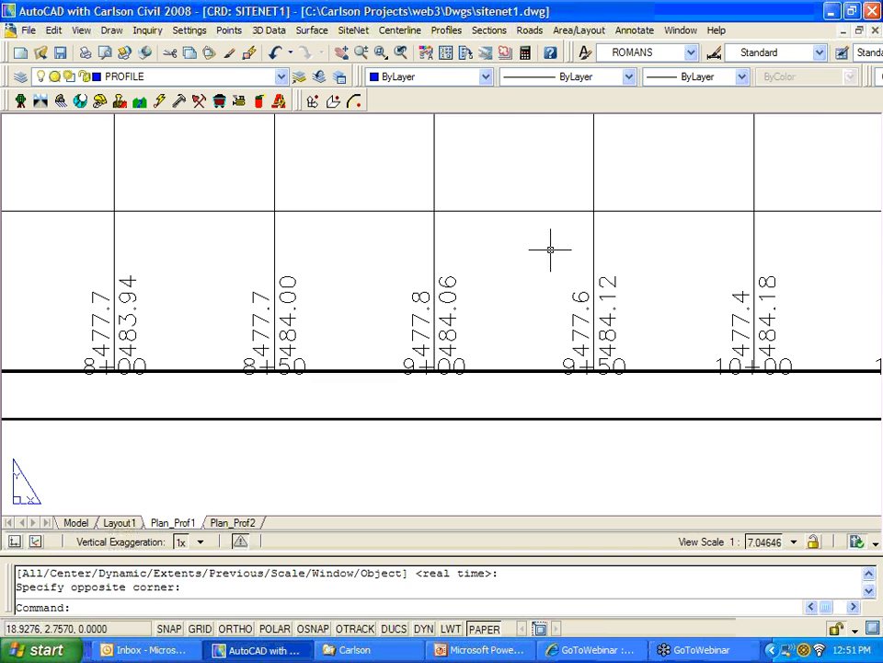
Step: Move the 8+50, 9+00 and 9+50 labels down below the profile axis
text(m)
key(Return)
click(221, 349)
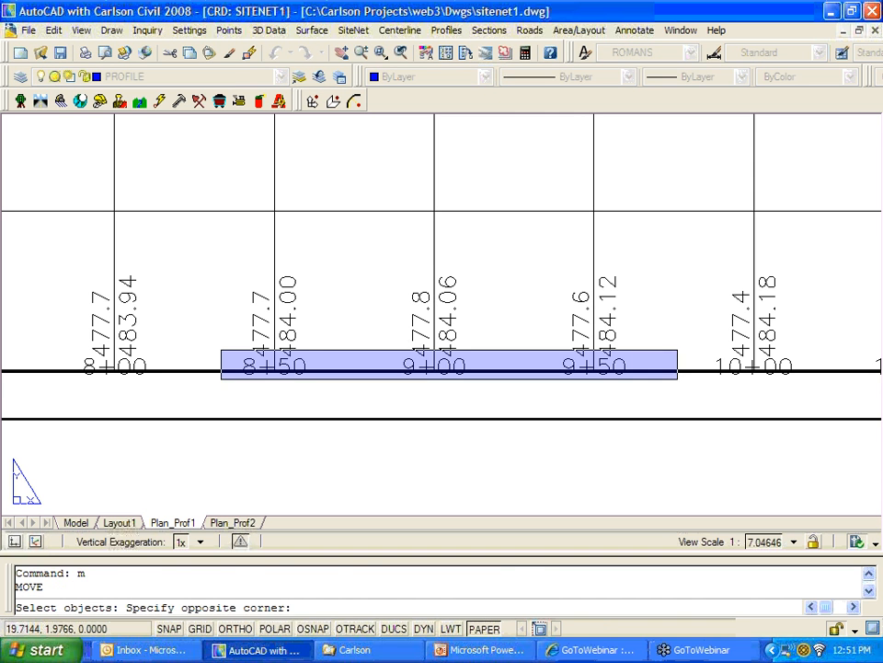
click(677, 375)
key(Return)
click(664, 306)
click(663, 332)
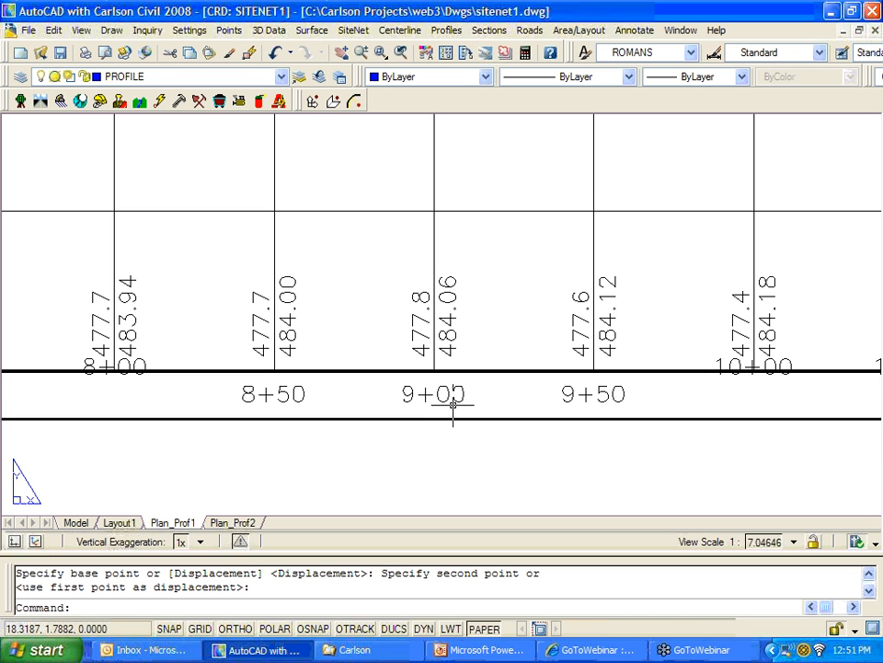
Step: Move the 10+00 station label below the axis as well
text(m)
key(Return)
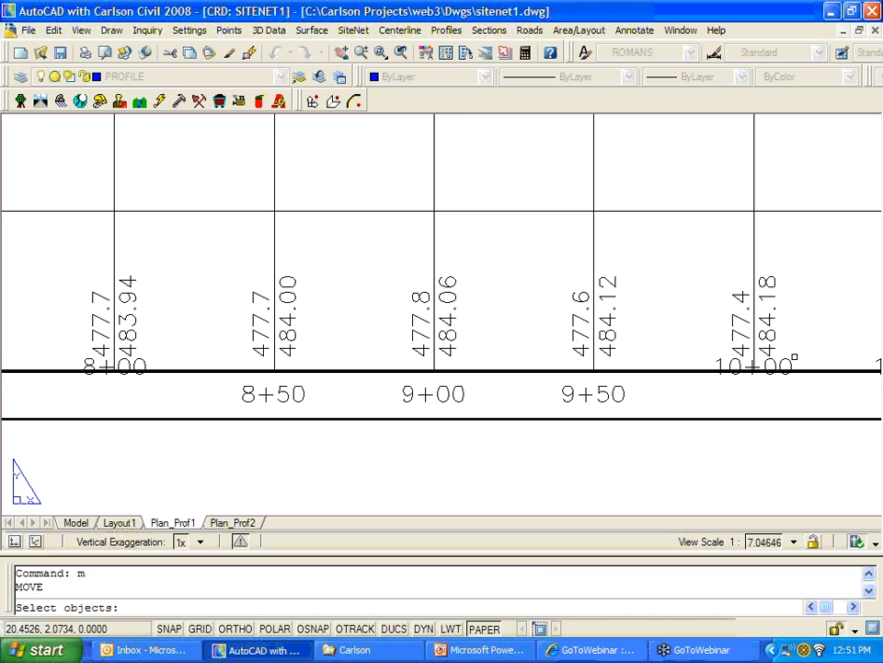
click(771, 337)
key(Return)
click(798, 335)
click(798, 355)
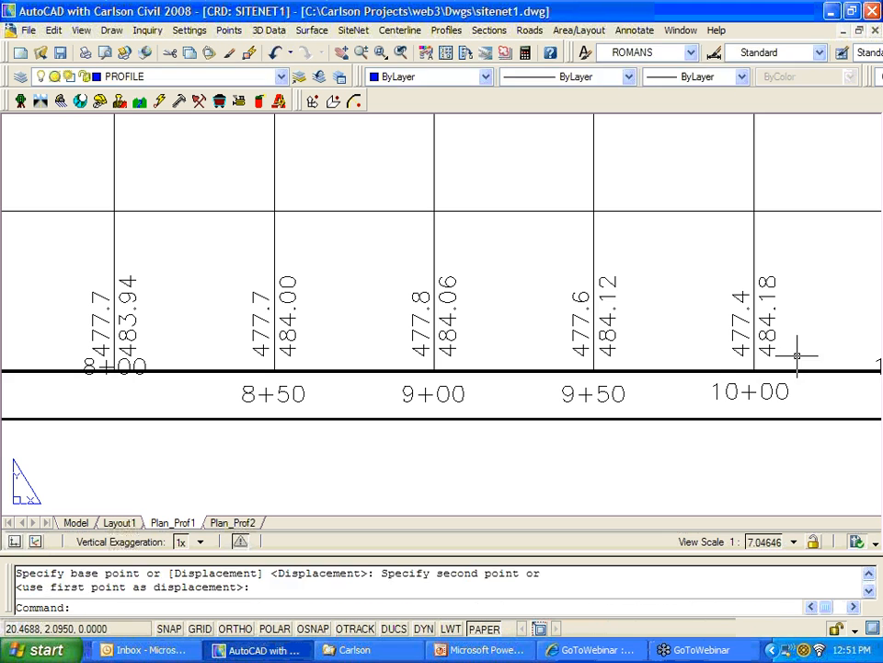
key(Return)
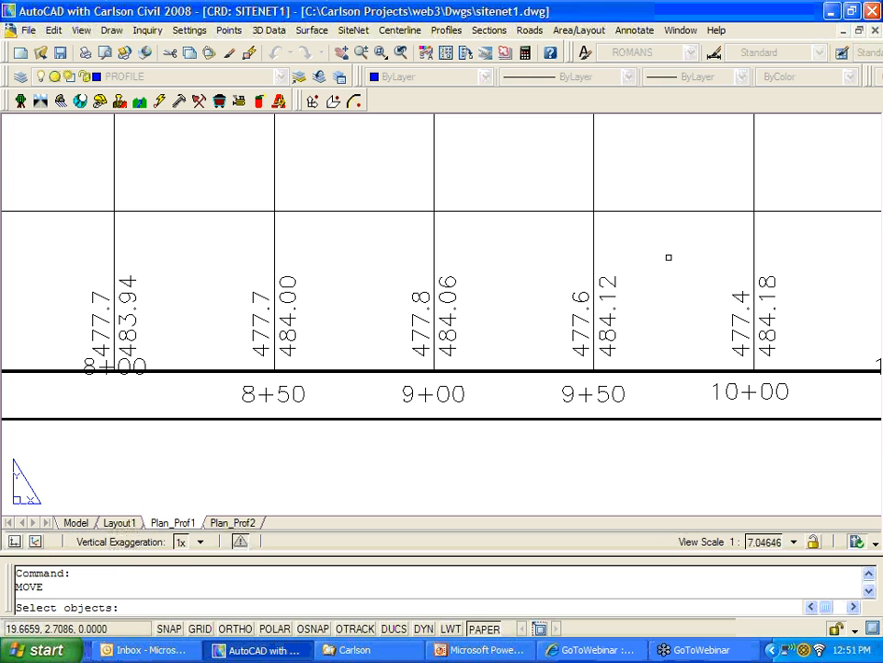
key(Escape)
key(Escape)
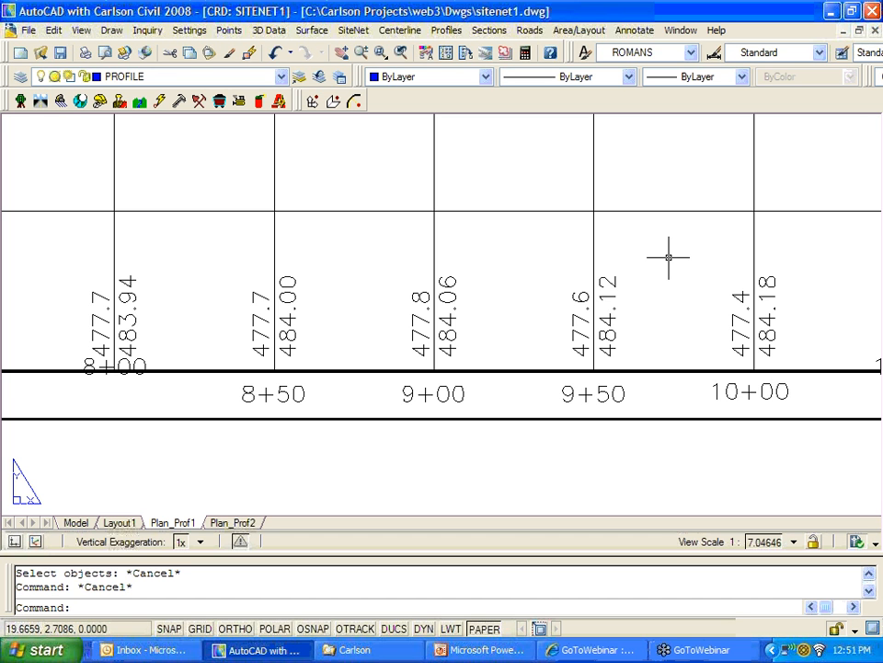
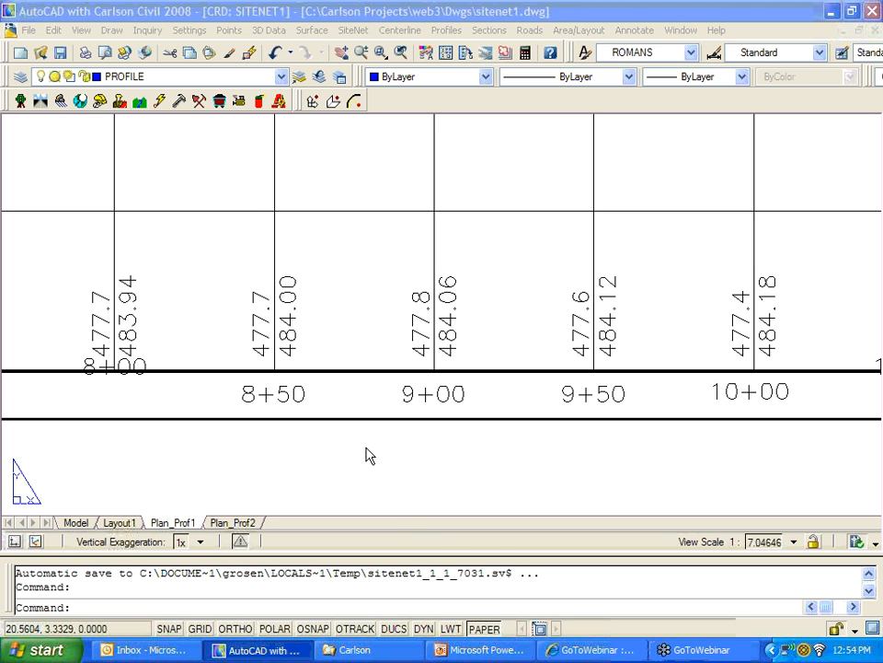
Step: Bring the SiteNet webinar PowerPoint deck forward, showing the presenters' contact slide
click(441, 647)
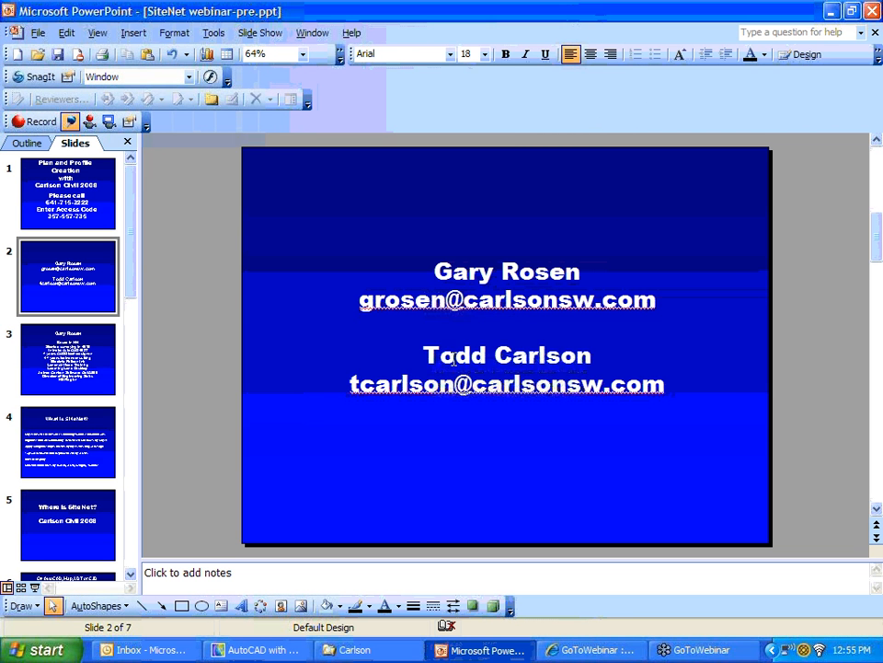
Step: Replace the second presenter's name and e-mail on slide 2 with the new presenter's name and e-mail address
drag(427, 356, 617, 379)
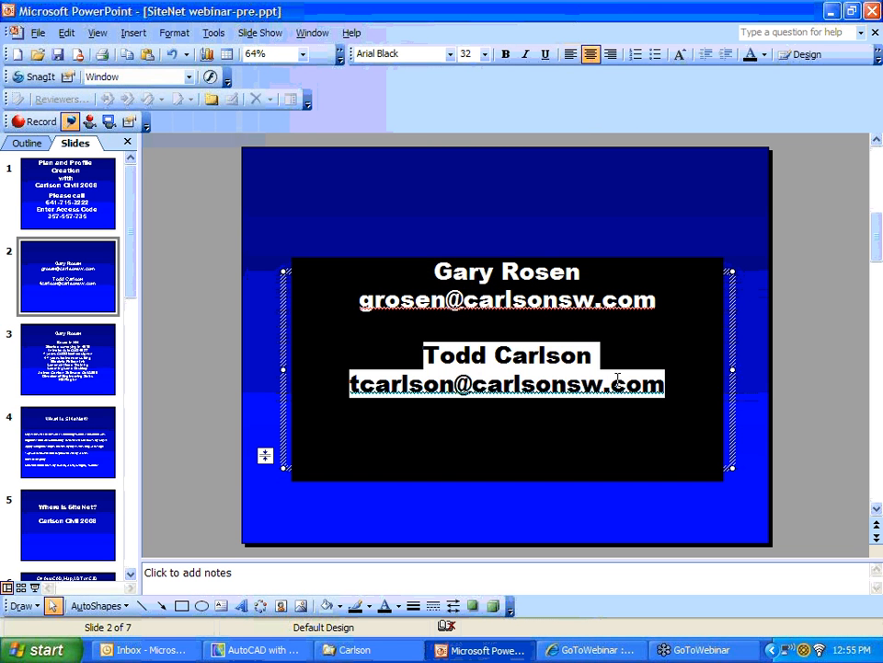
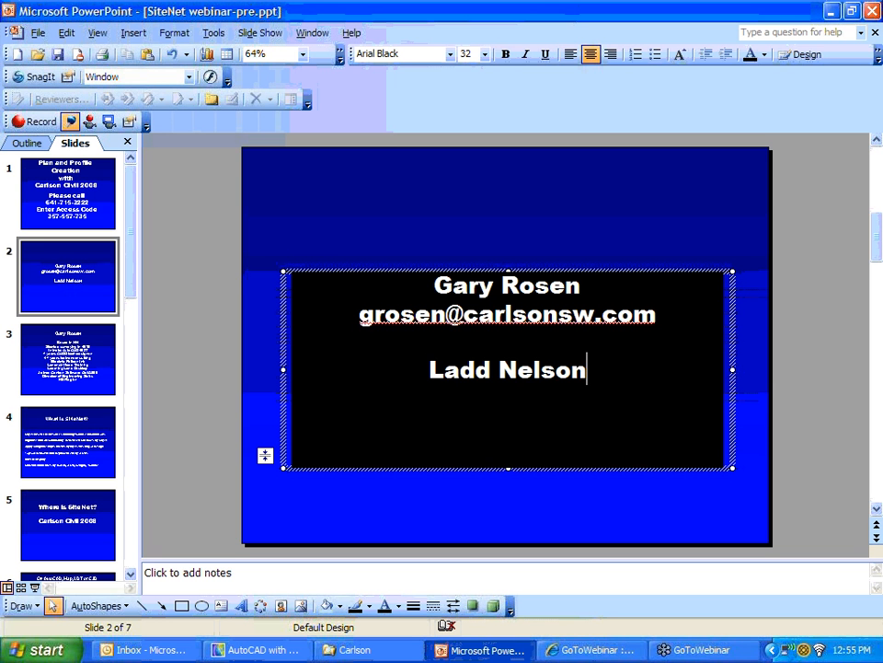
key(Return)
text(Ian)
key(BackSpace)
key(BackSpace)
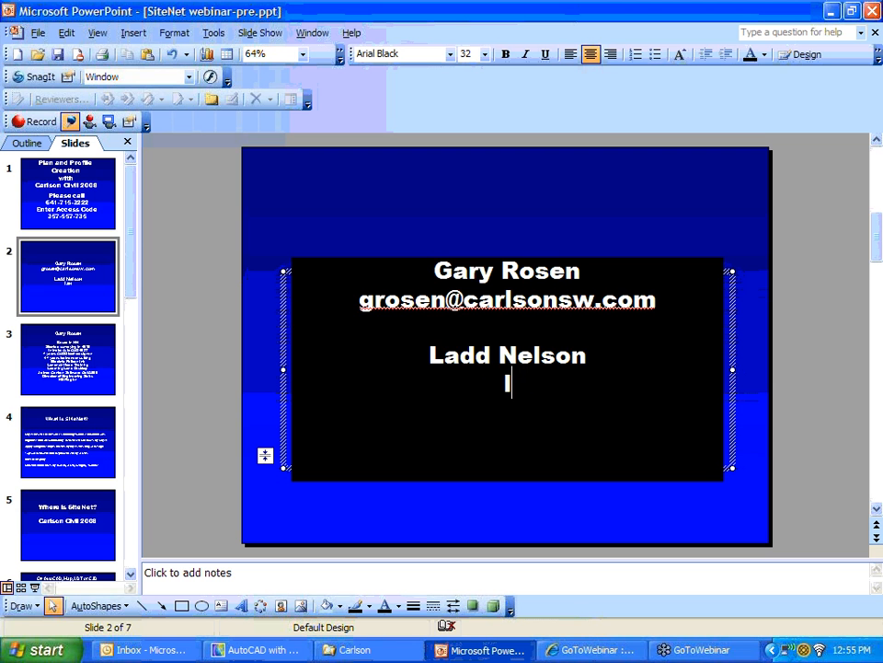
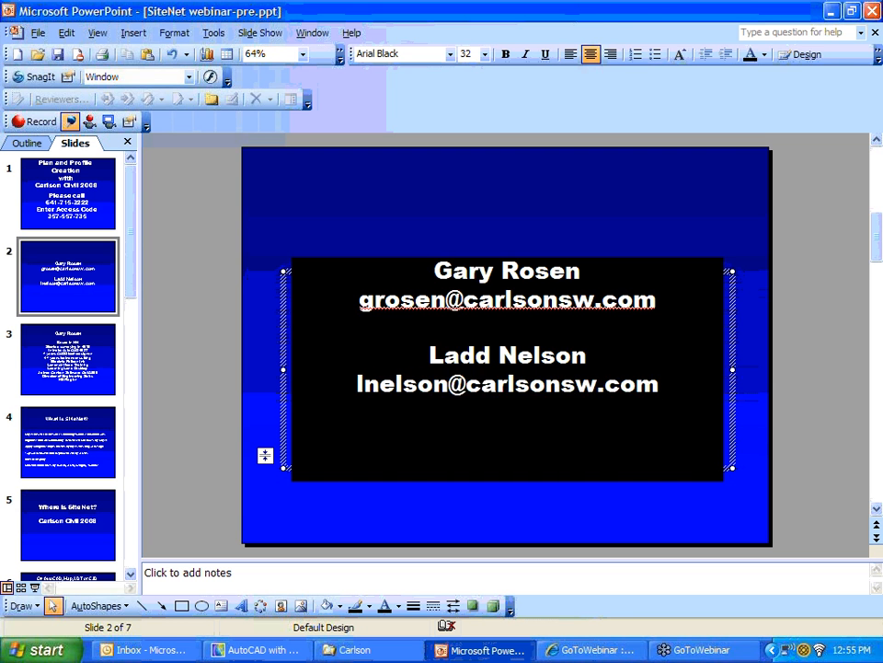
key(Return)
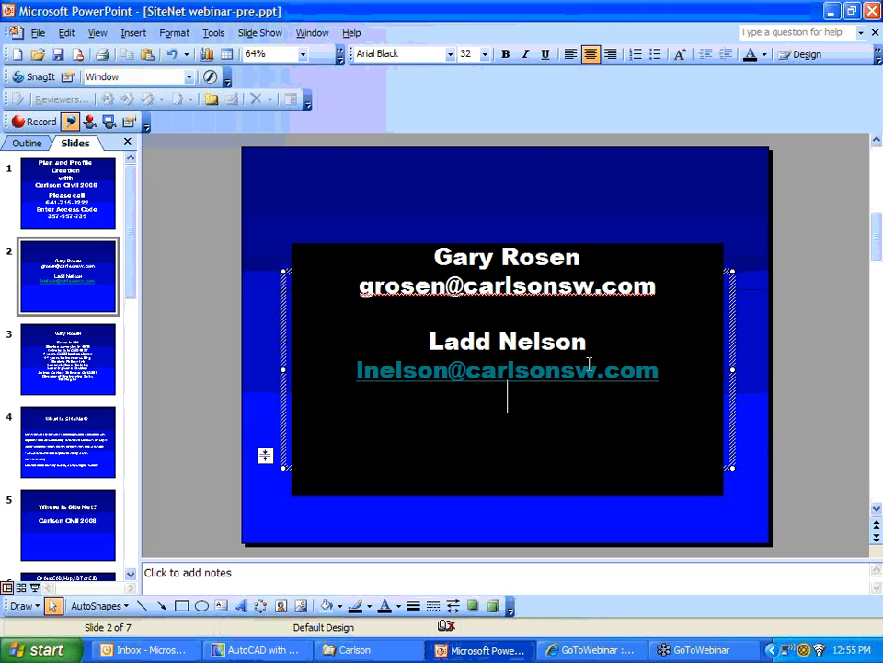
click(530, 202)
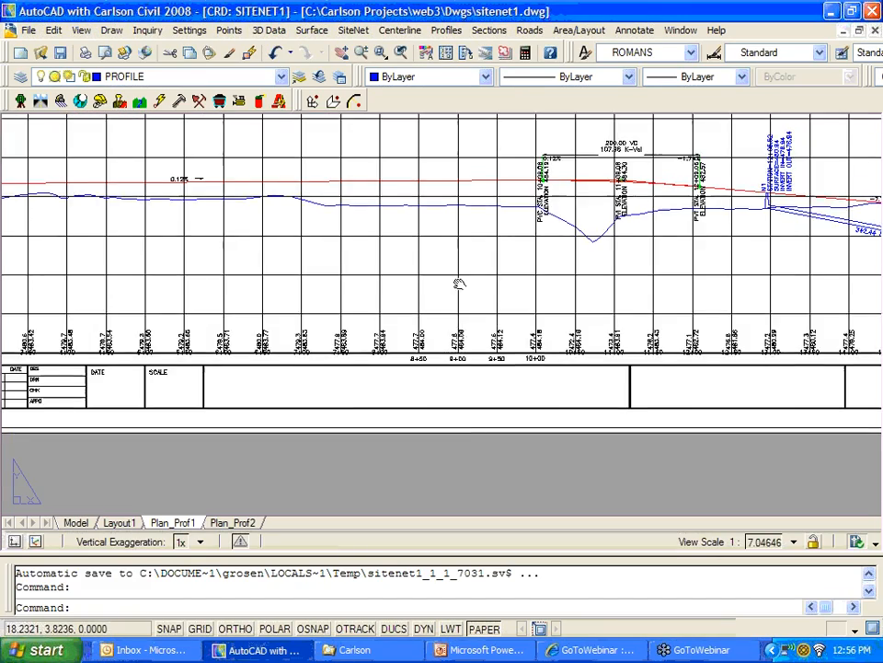
Step: Pan and zoom out to show the full Plan_Prof1 sheet, then select the profile grid
middle_drag(459, 284, 444, 351)
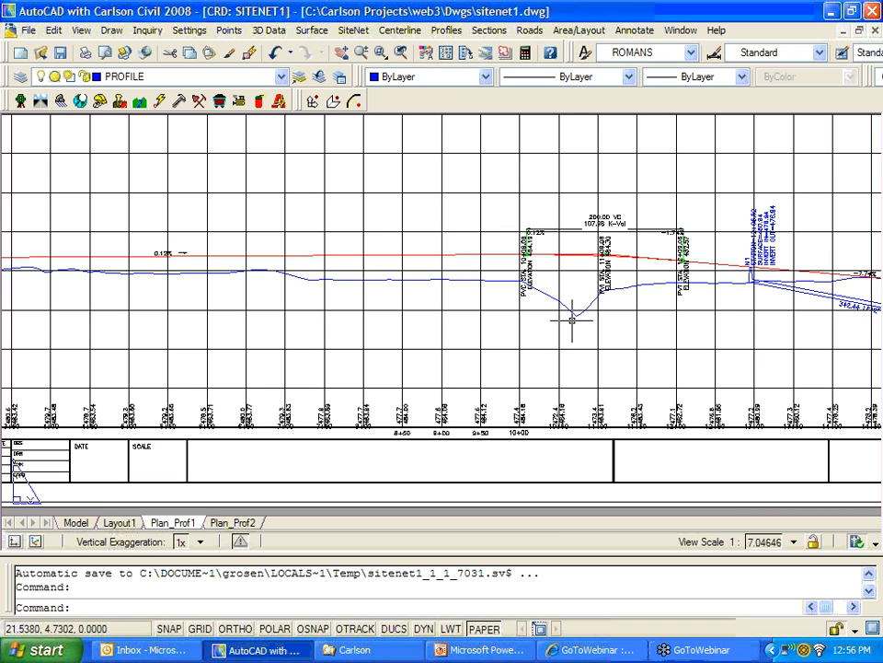
scroll(571, 320, down, 3)
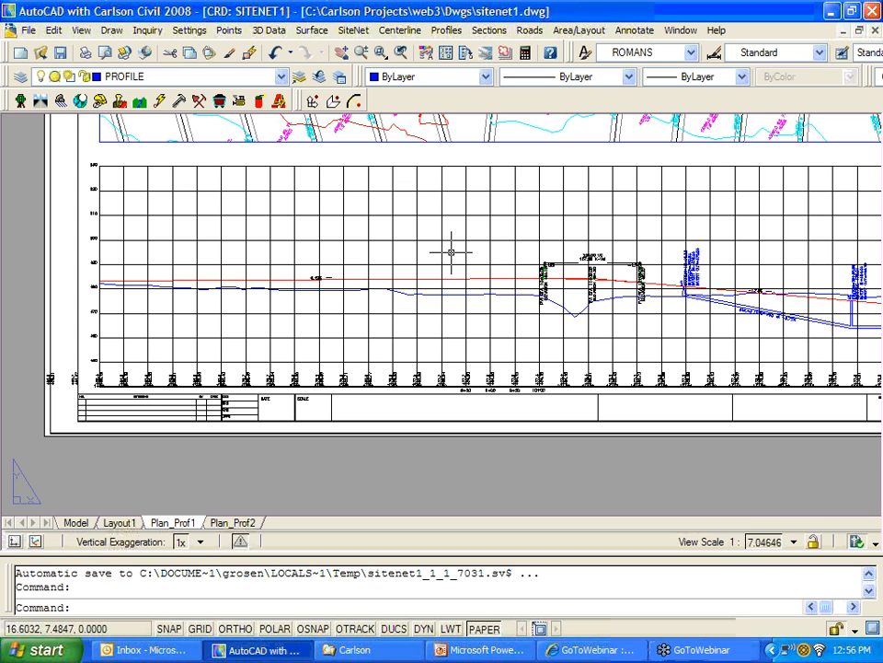
click(407, 166)
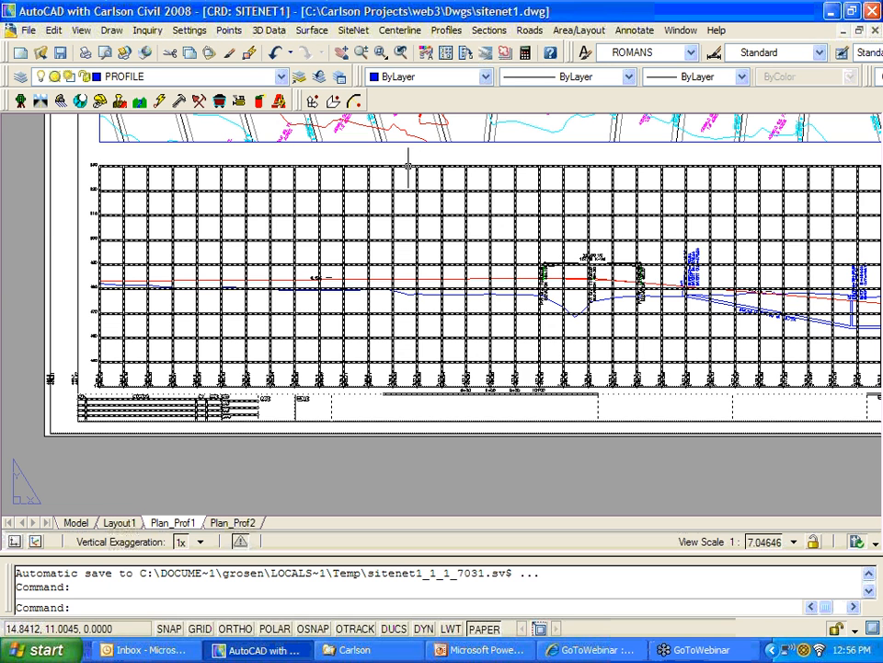
Step: Start Profiles > Draw Profile and accept the profile selection
click(445, 31)
click(460, 145)
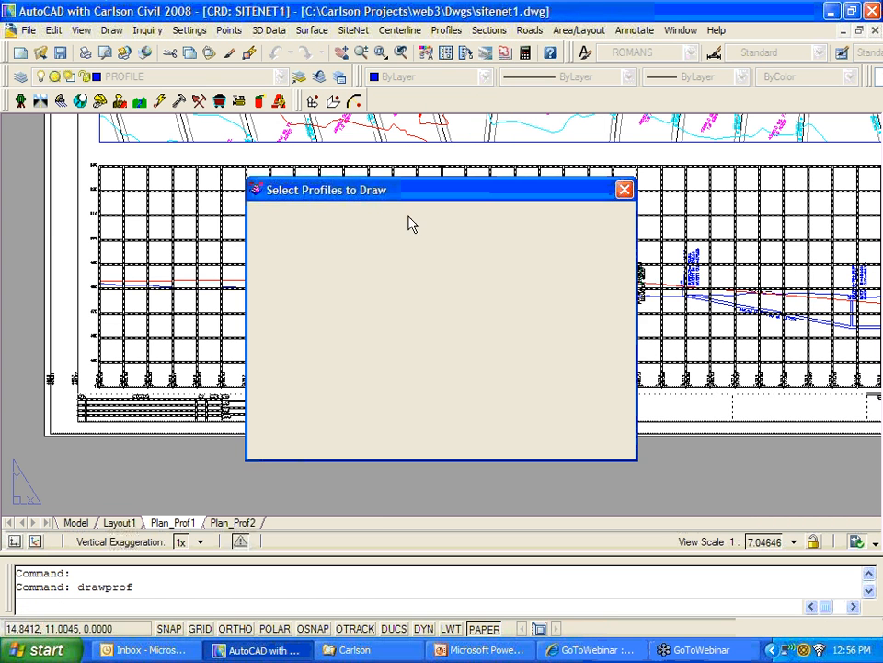
click(298, 447)
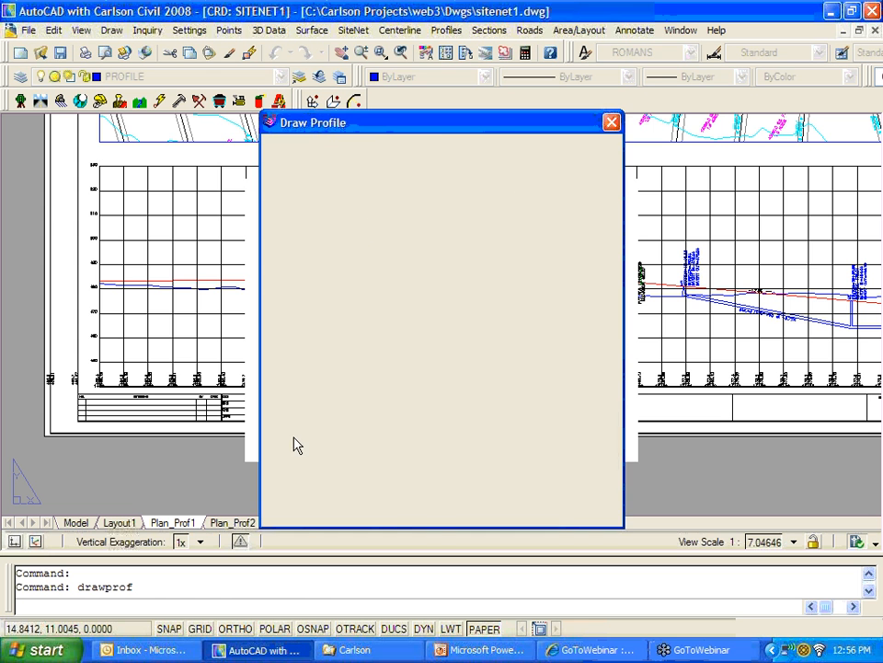
Step: Set Vertical Grid Adder to Top to 40 in Draw Grid Setup and accept the settings
click(428, 149)
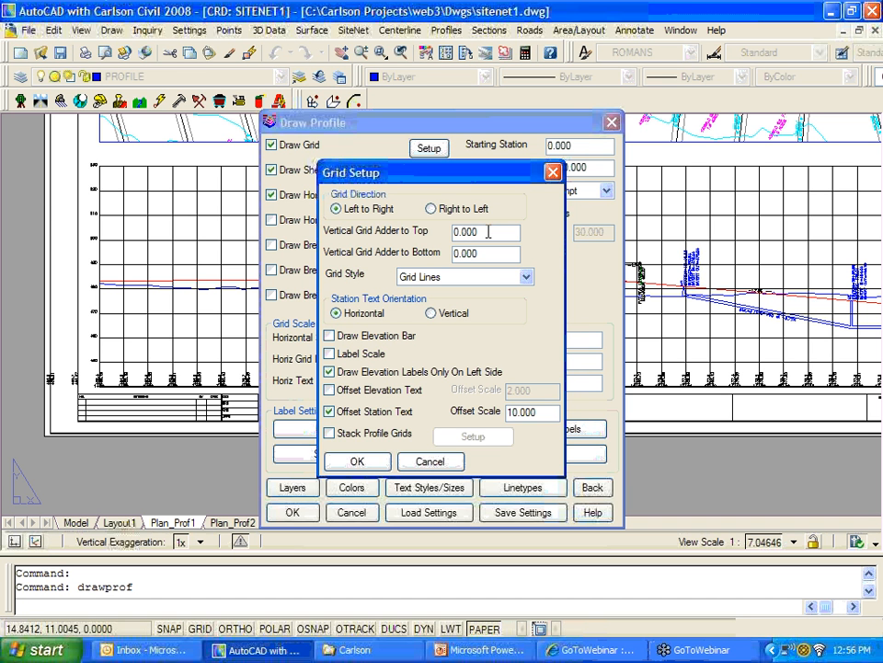
double_click(489, 232)
click(423, 462)
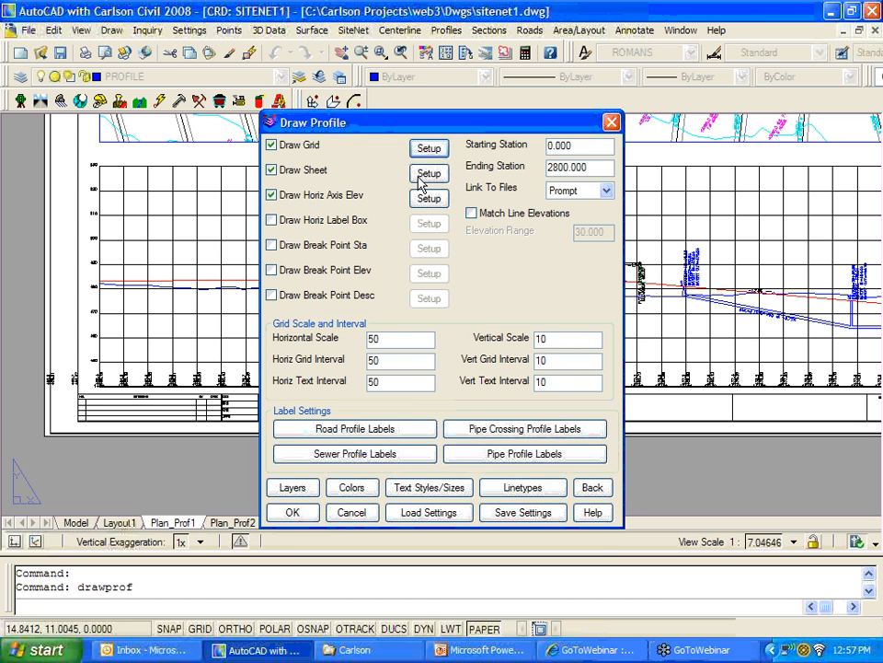
click(428, 149)
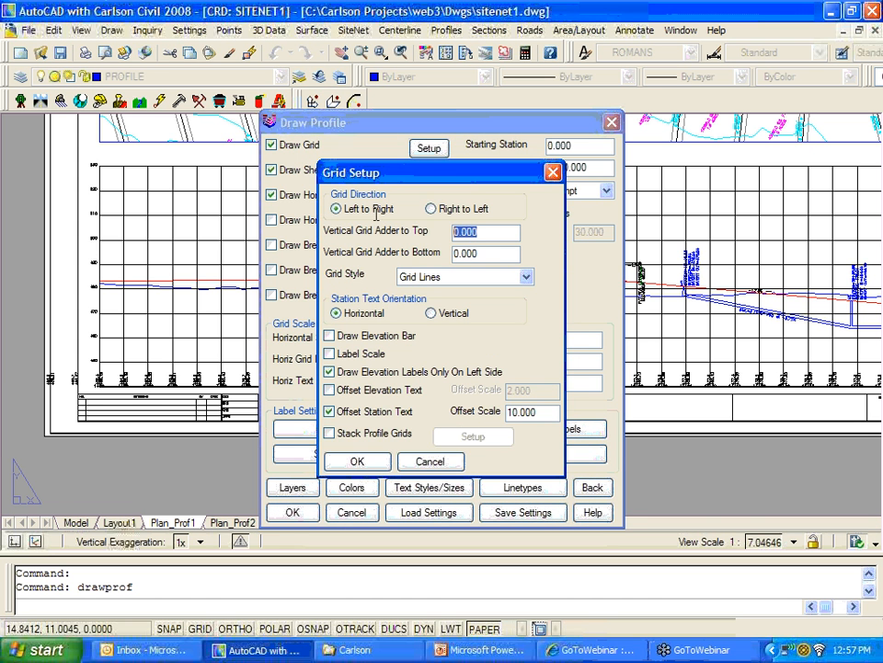
text(40)
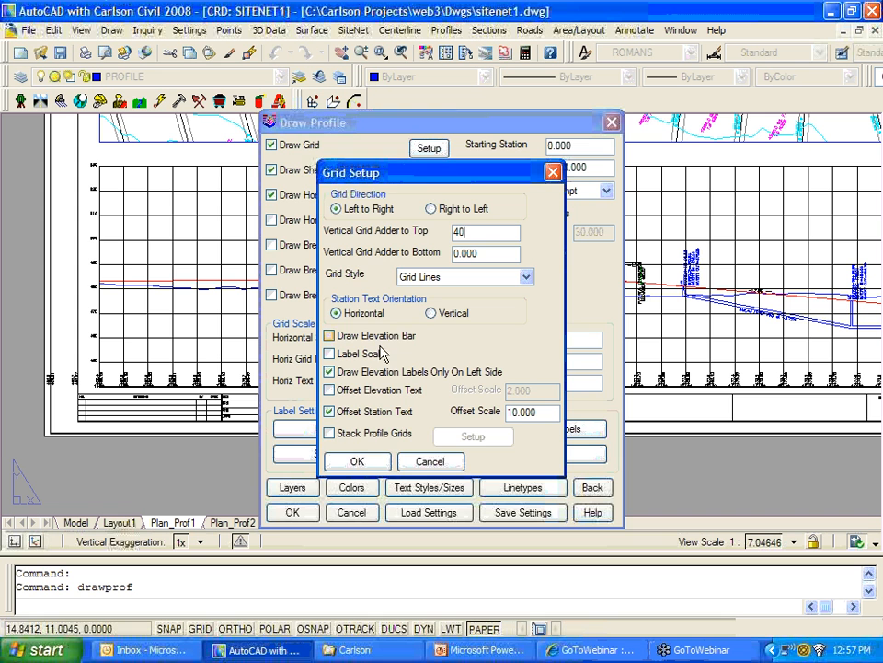
click(369, 464)
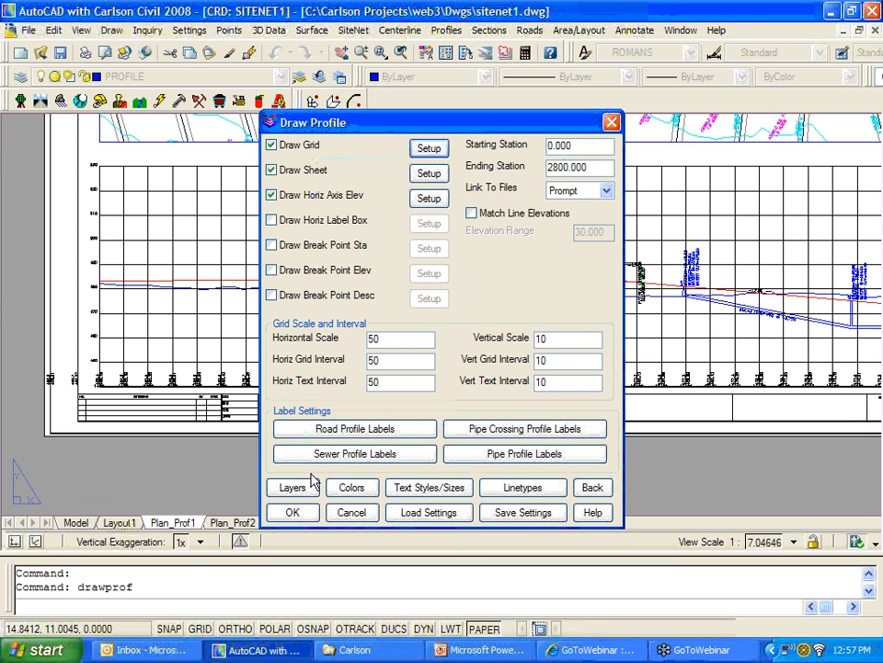
click(315, 513)
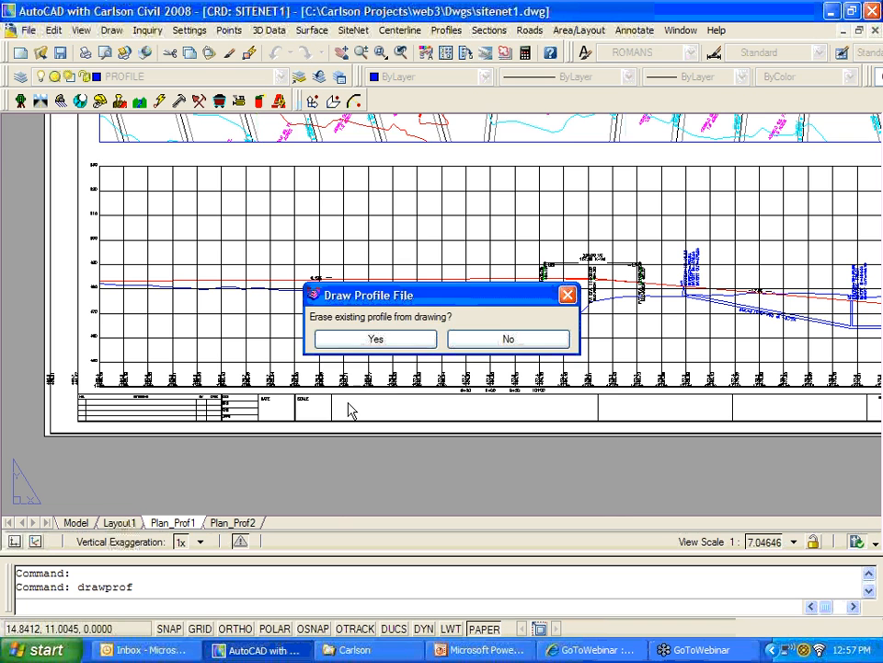
Step: Erase the existing profile and load 11-15.cl as the sewer centerline
click(373, 337)
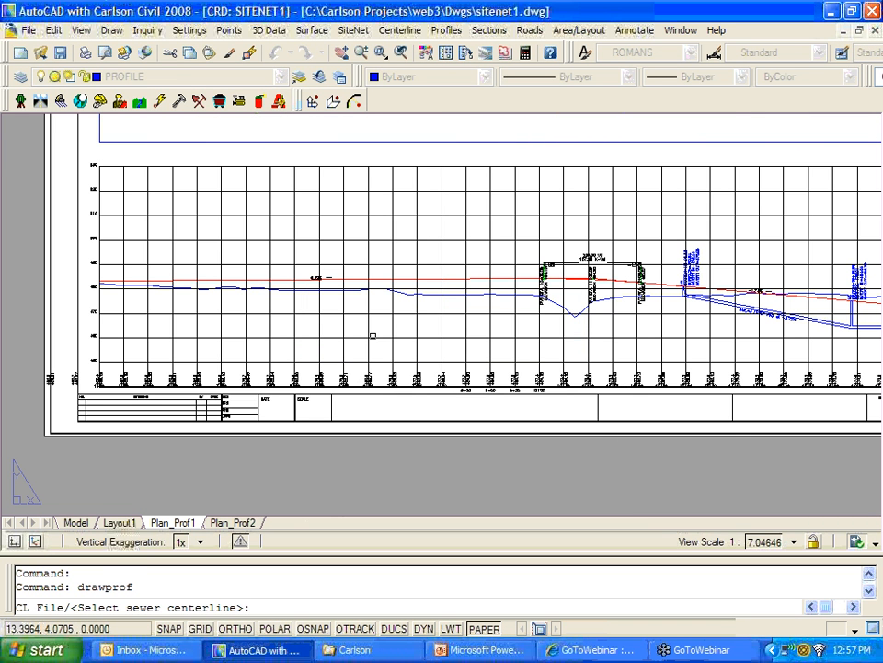
text(c)
key(Return)
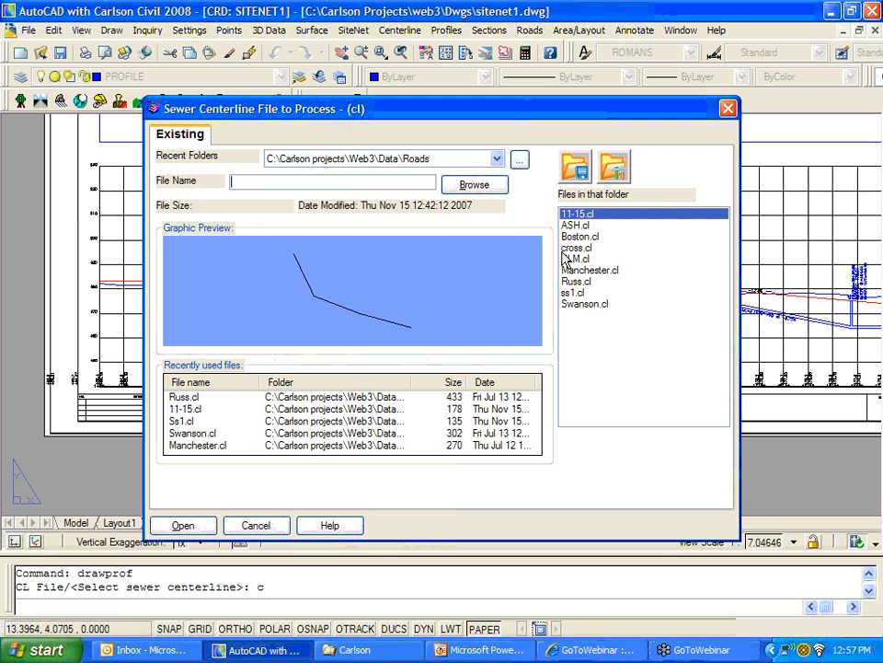
click(183, 524)
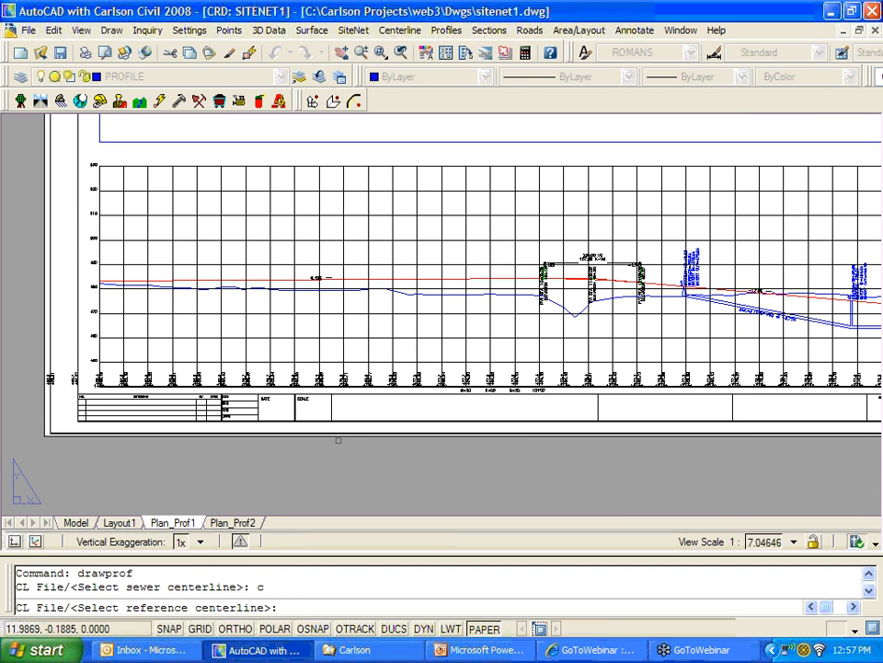
Step: Load Russ.cl as the reference centerline and cancel the 530–440 grid elevation range
text(c)
key(Return)
click(576, 281)
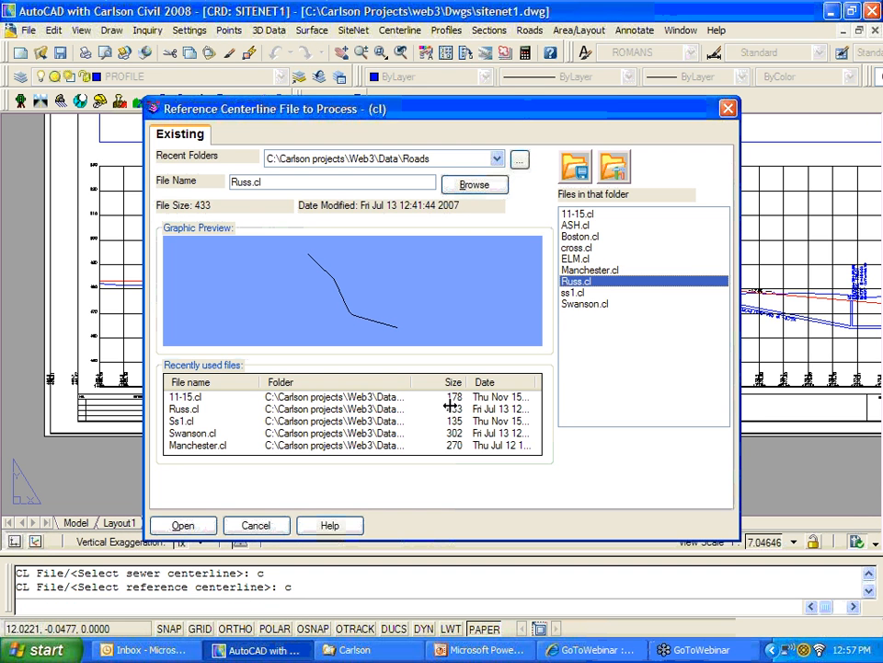
click(184, 525)
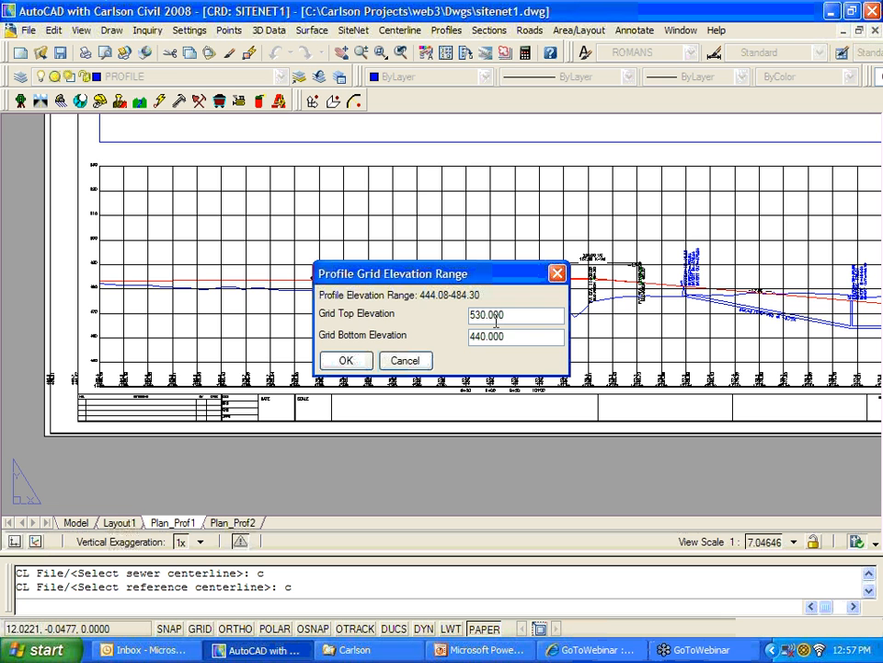
click(419, 360)
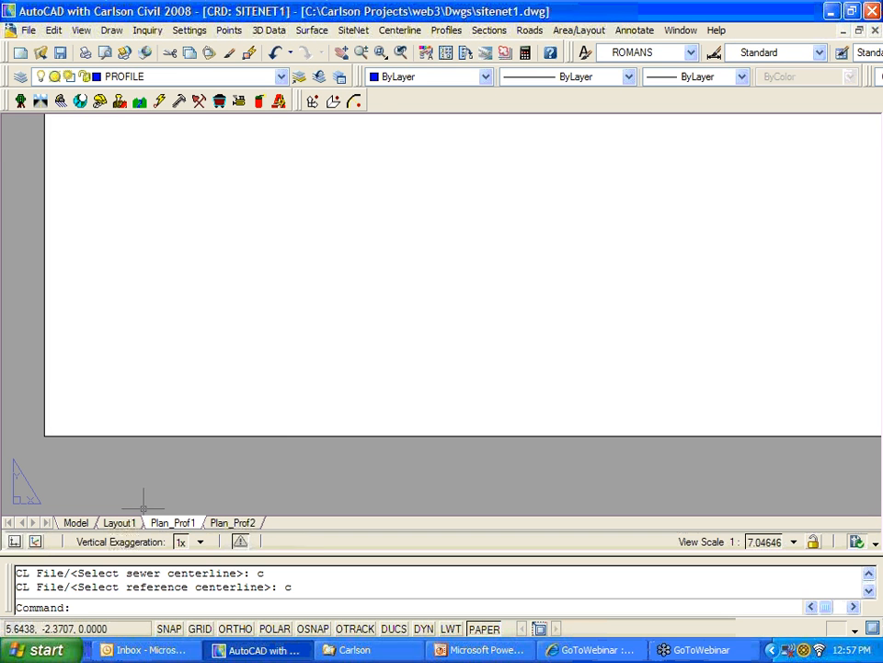
Step: In Model space, label Russ.cl stations every 100 with Station Polyline/Centerline
click(76, 522)
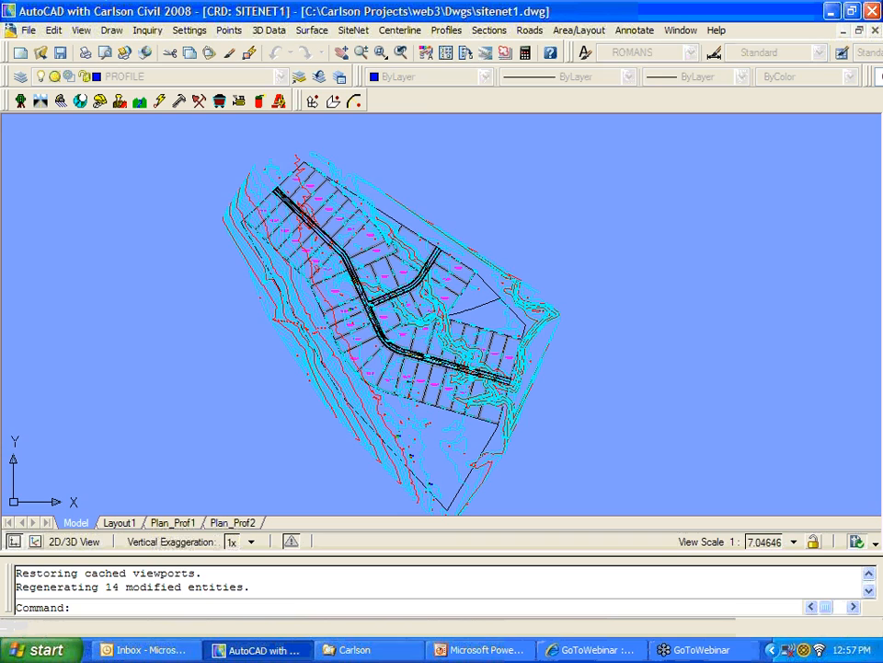
scroll(326, 321, up, 5)
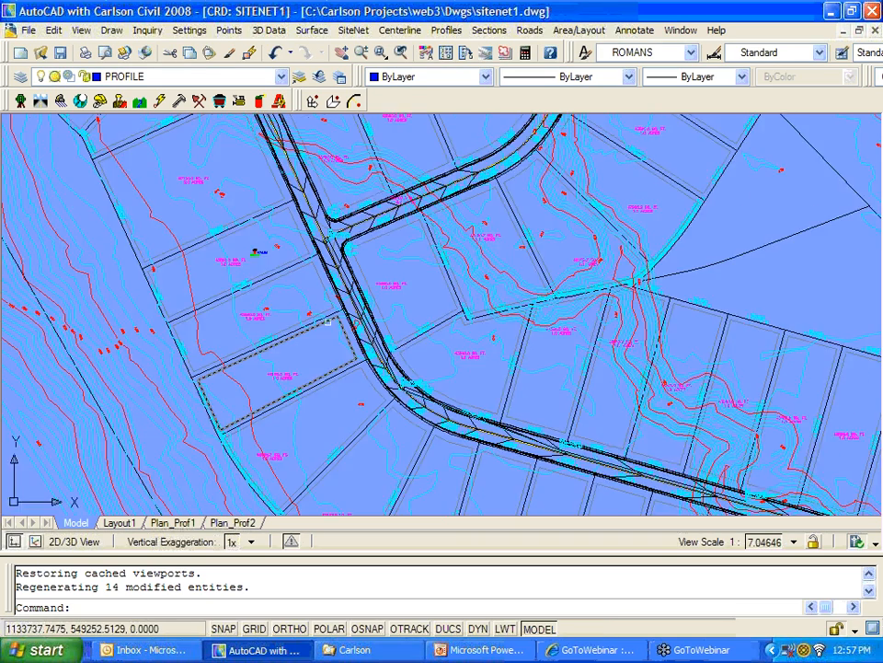
scroll(327, 321, up, 2)
middle_drag(345, 321, 347, 354)
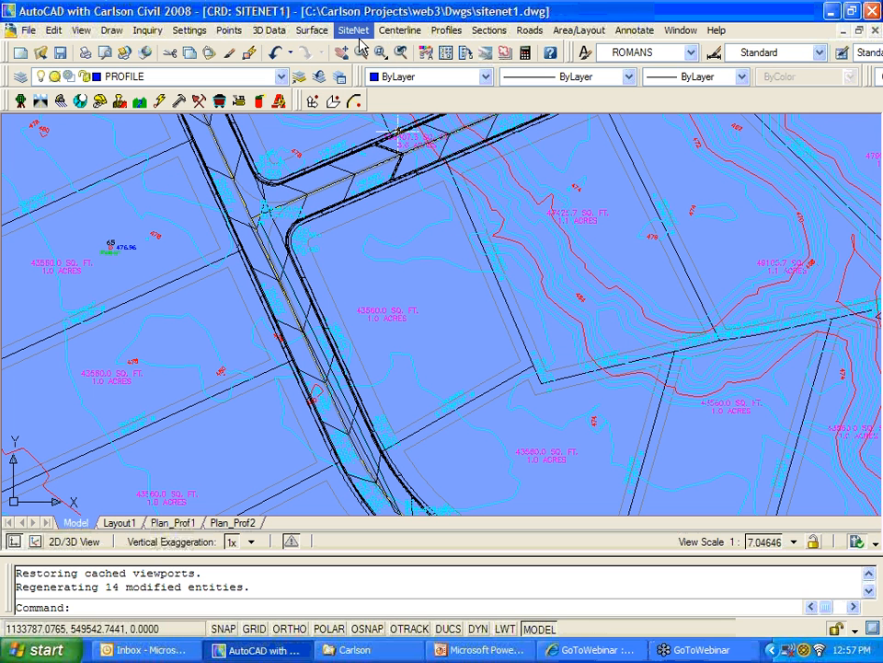
click(411, 39)
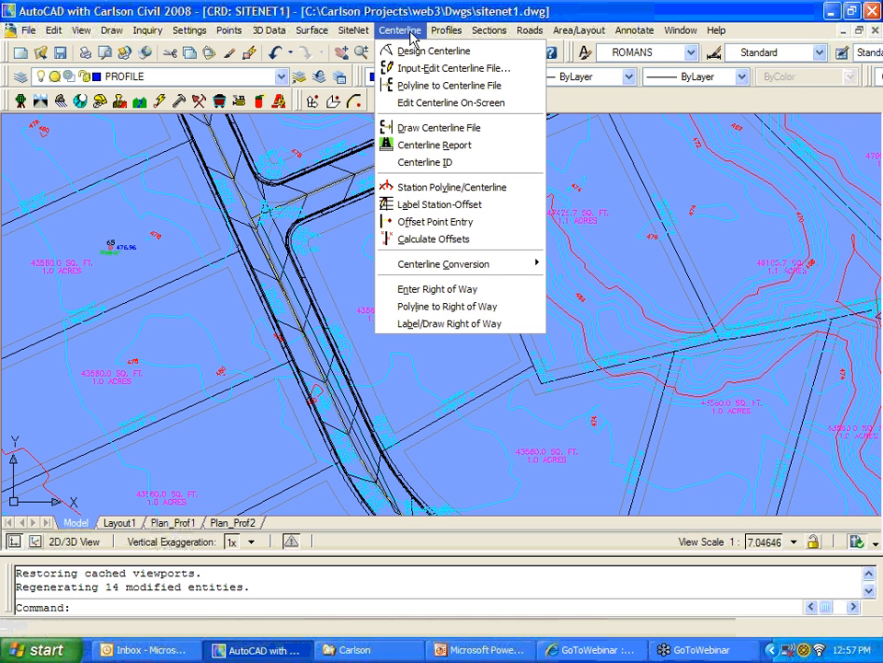
click(507, 195)
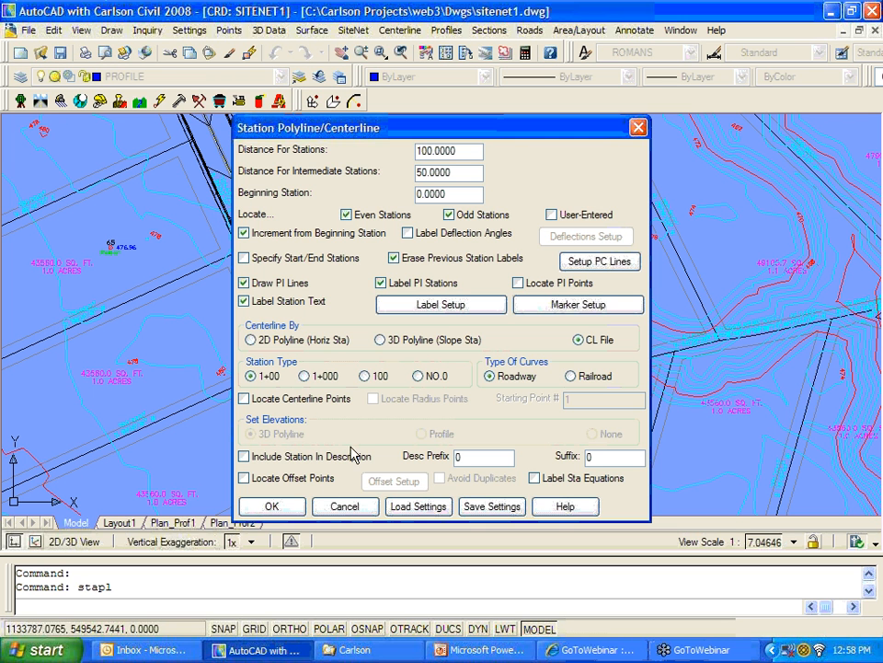
click(290, 506)
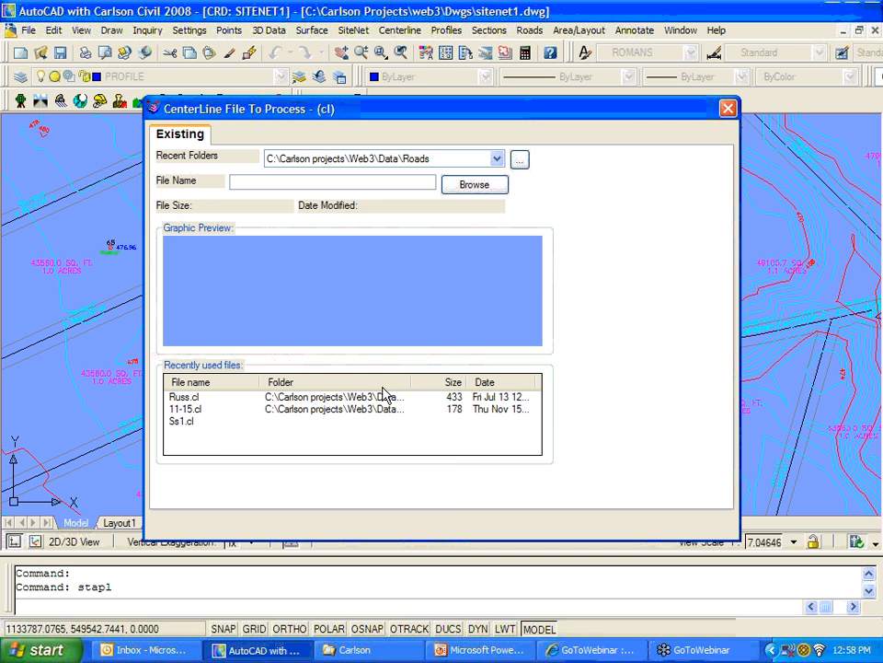
click(576, 281)
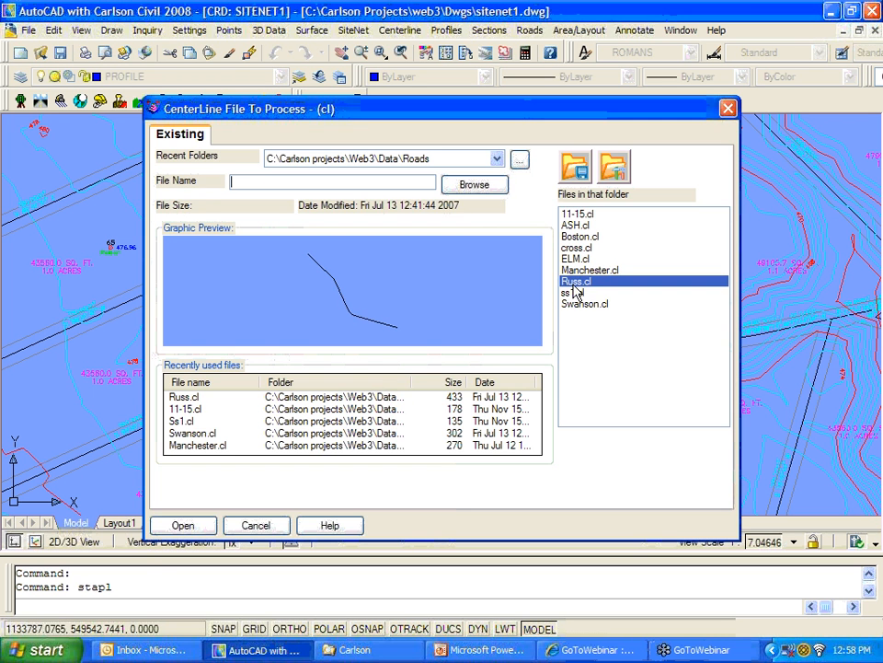
click(197, 531)
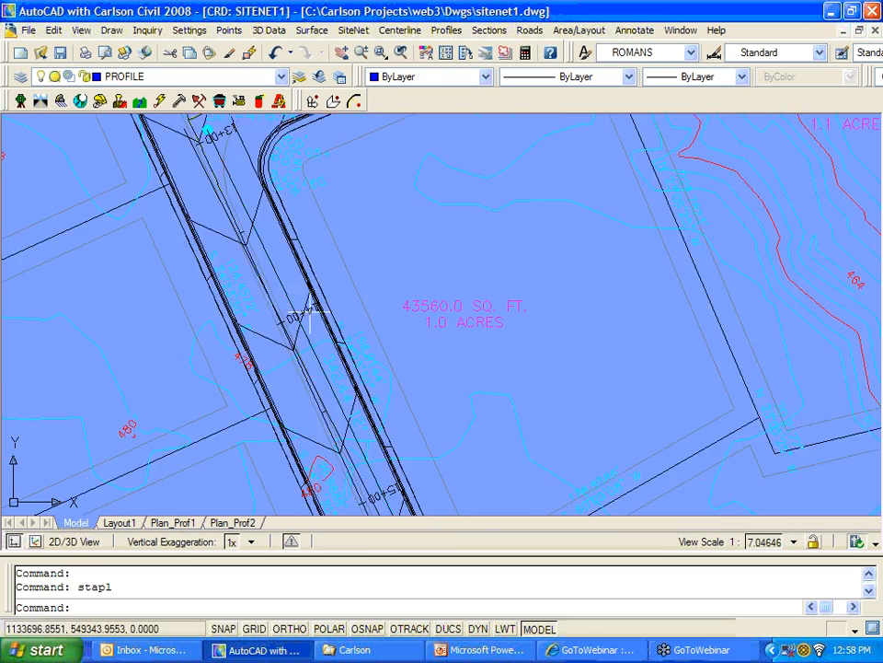
Step: Inspect the new station labels such as 12+00 and 22+00, then show the Plan_Prof2 layout
scroll(311, 313, up, 3)
scroll(296, 316, down, 4)
mouse_move(265, 230)
middle_down()
mouse_move(304, 299)
mouse_move(474, 493)
middle_up()
scroll(362, 290, up, 4)
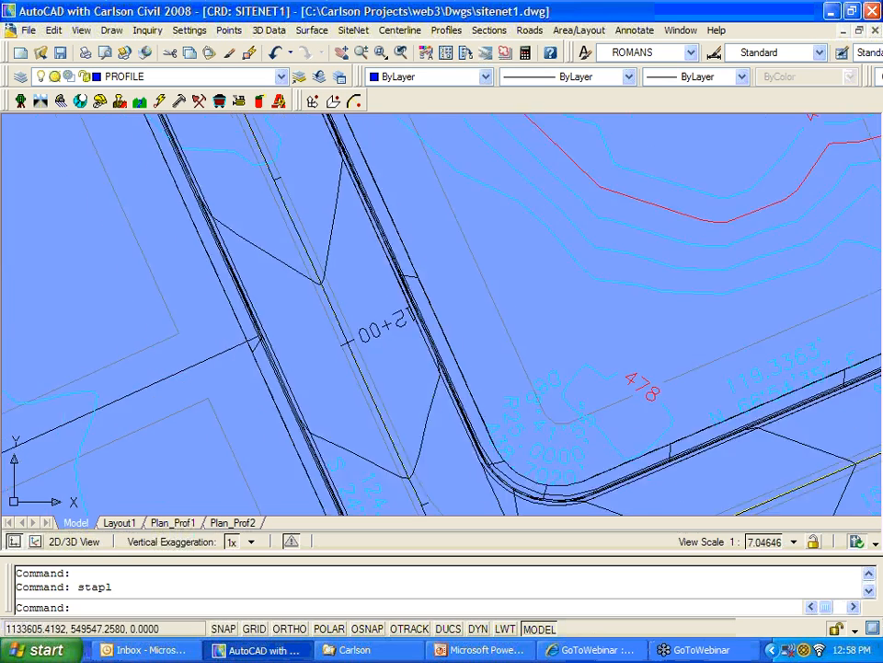
scroll(340, 313, down, 6)
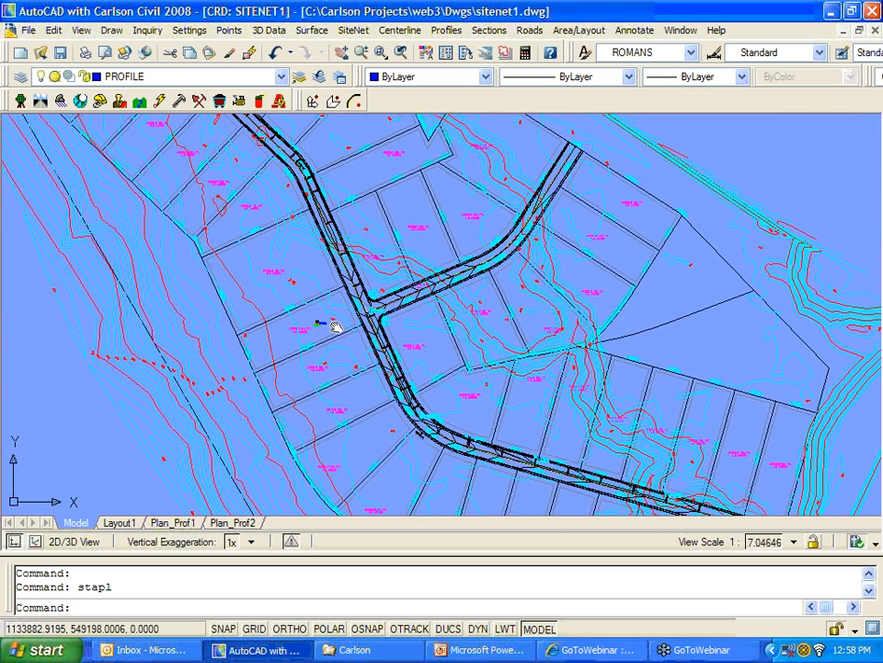
middle_drag(336, 326, 207, 252)
scroll(503, 404, up, 5)
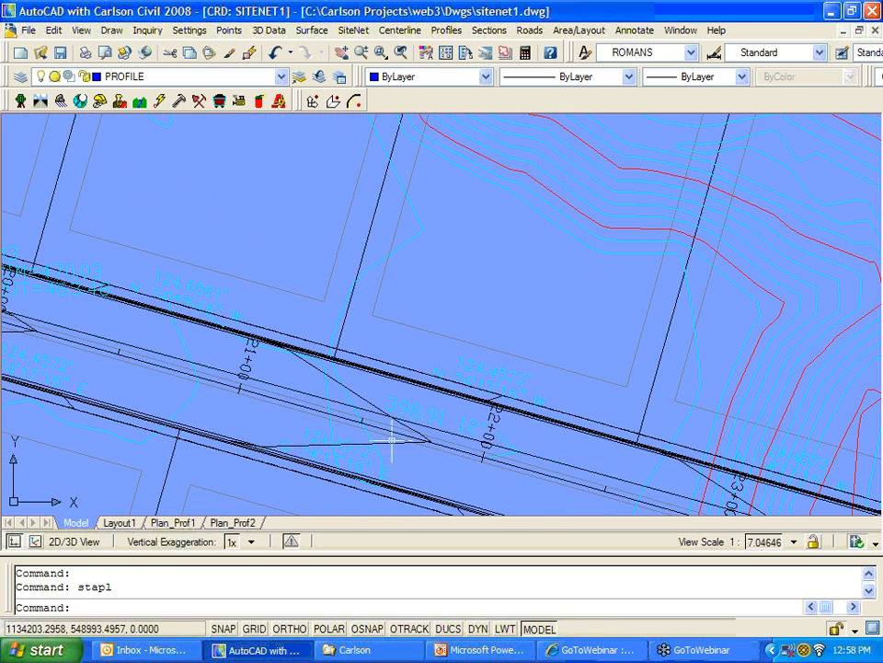
scroll(454, 369, down, 5)
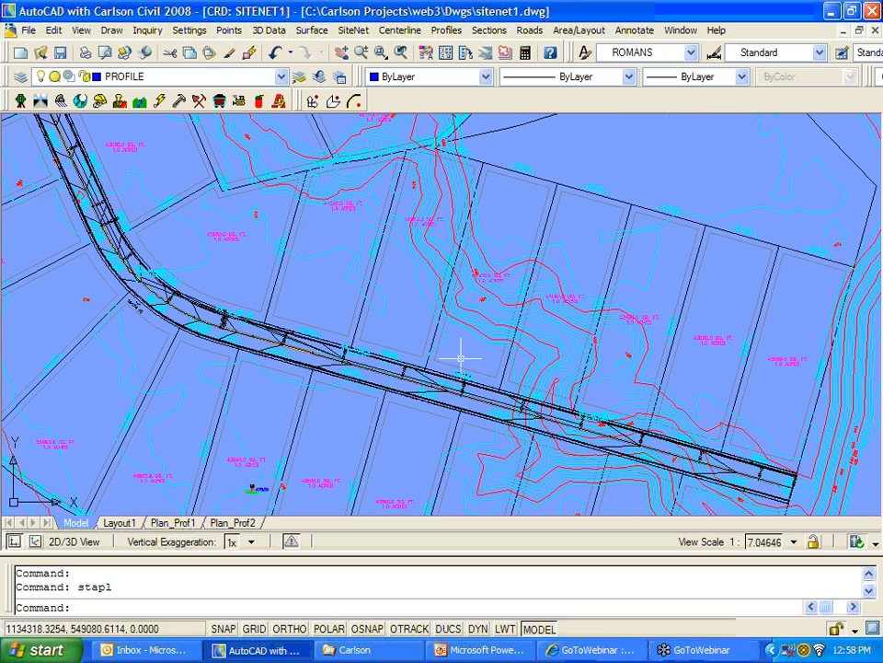
scroll(402, 274, down, 4)
middle_drag(310, 257, 385, 337)
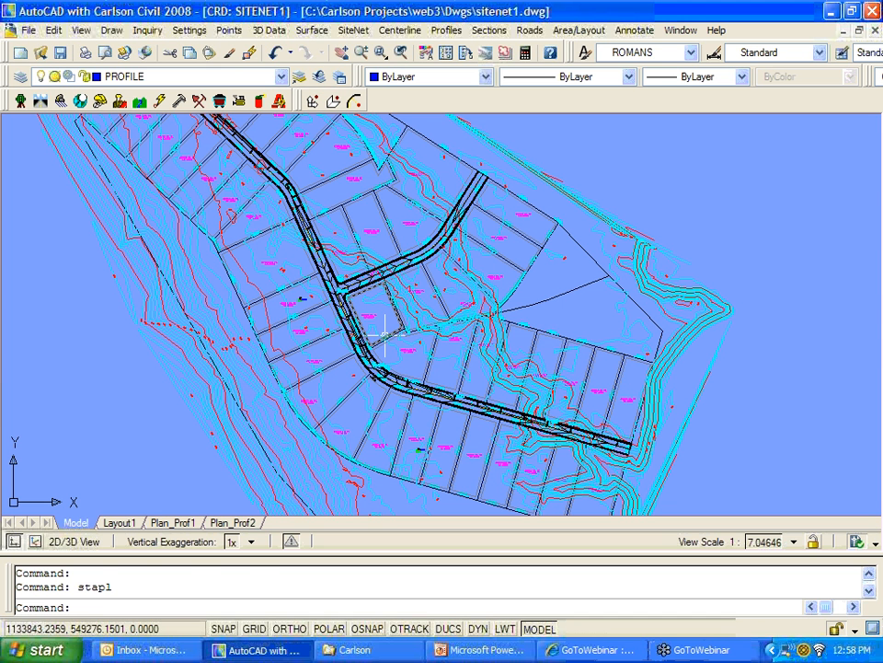
click(245, 522)
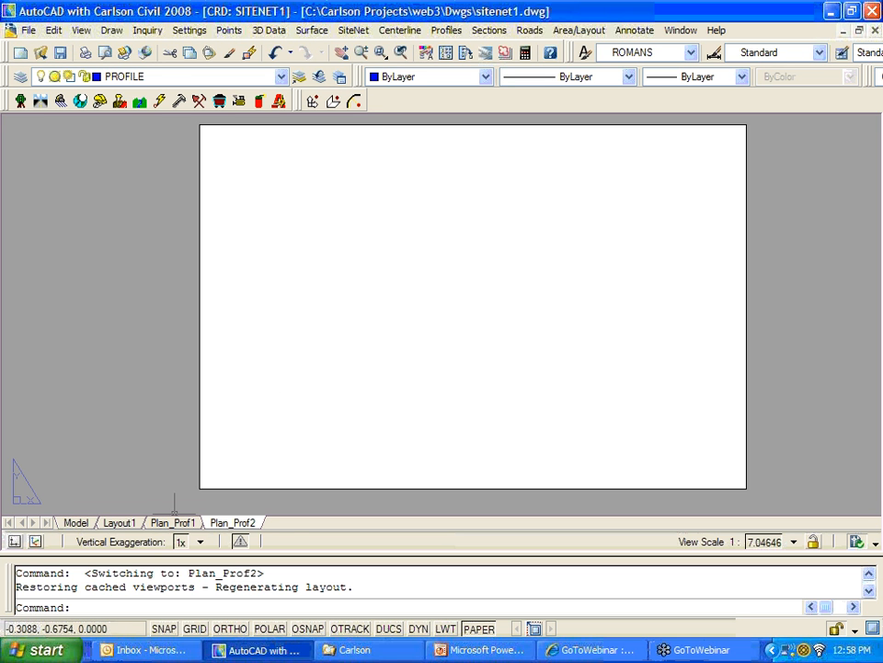
Step: Go through Layout1 back to Model space and browse the View menu
click(119, 522)
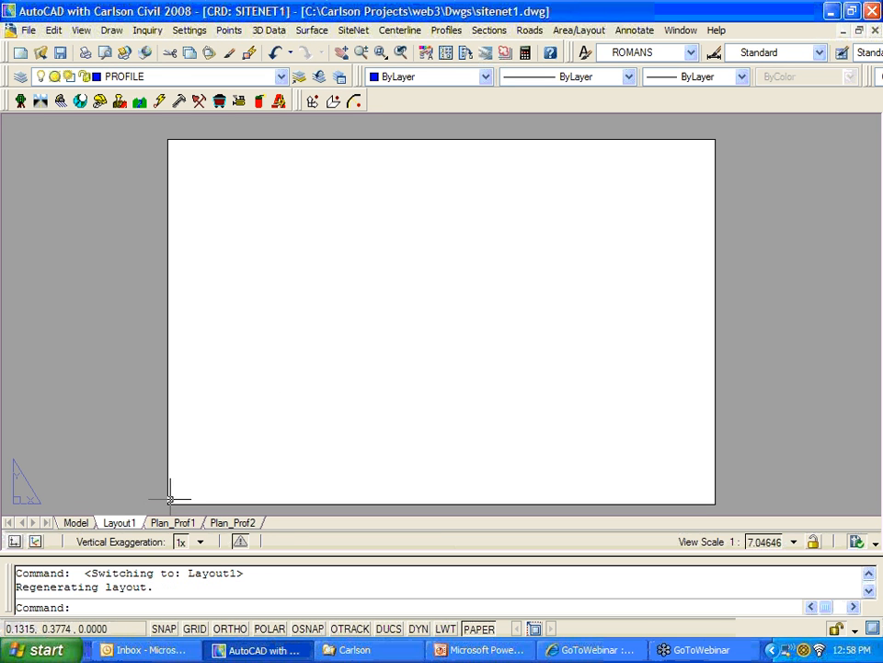
click(80, 522)
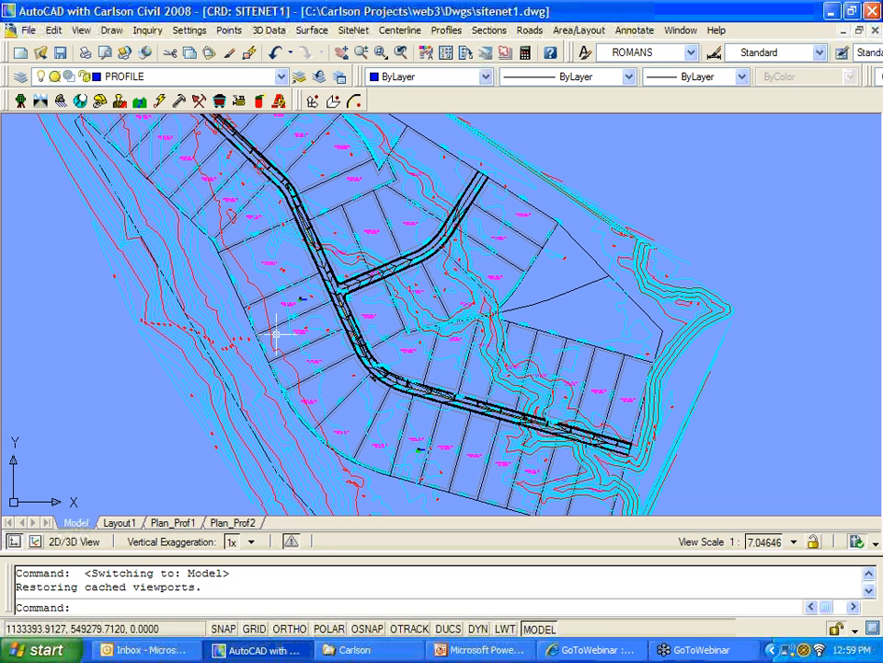
click(87, 31)
mouse_move(115, 364)
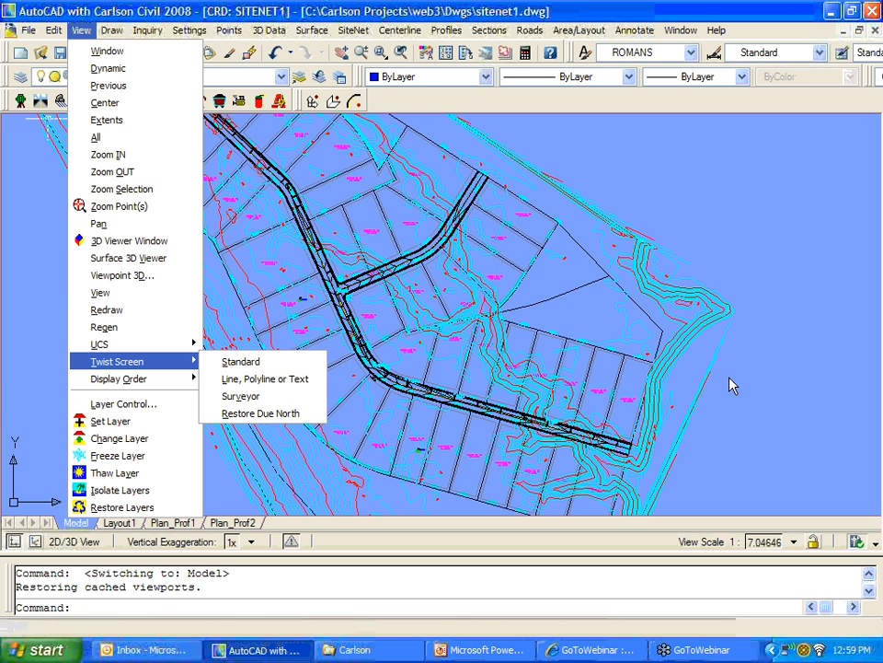
click(770, 412)
Step: Pan and zoom to frame the whole subdivision site plan
scroll(766, 401, down, 5)
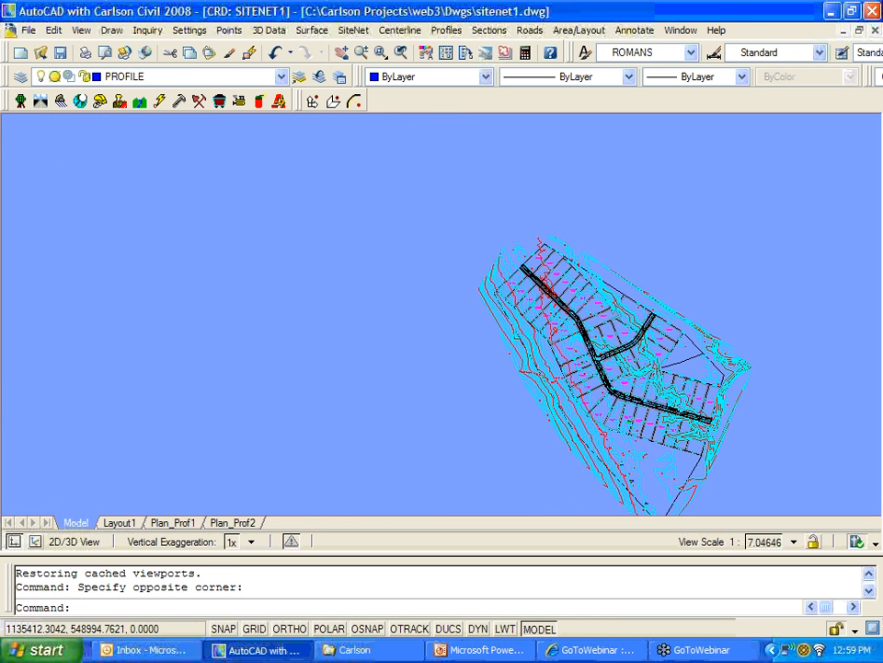
mouse_move(765, 401)
middle_down()
mouse_move(575, 350)
mouse_move(384, 352)
middle_up()
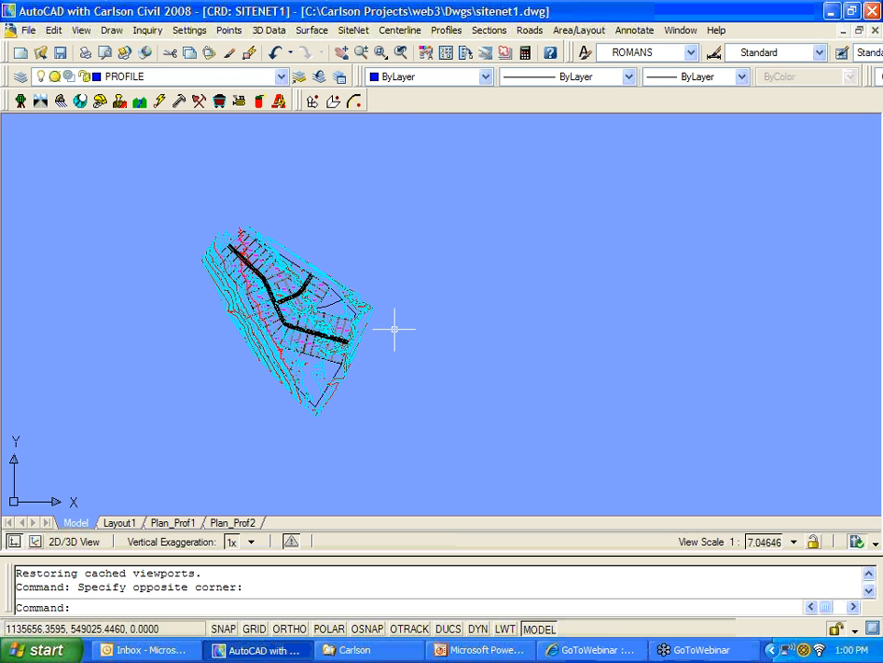
scroll(394, 328, up, 3)
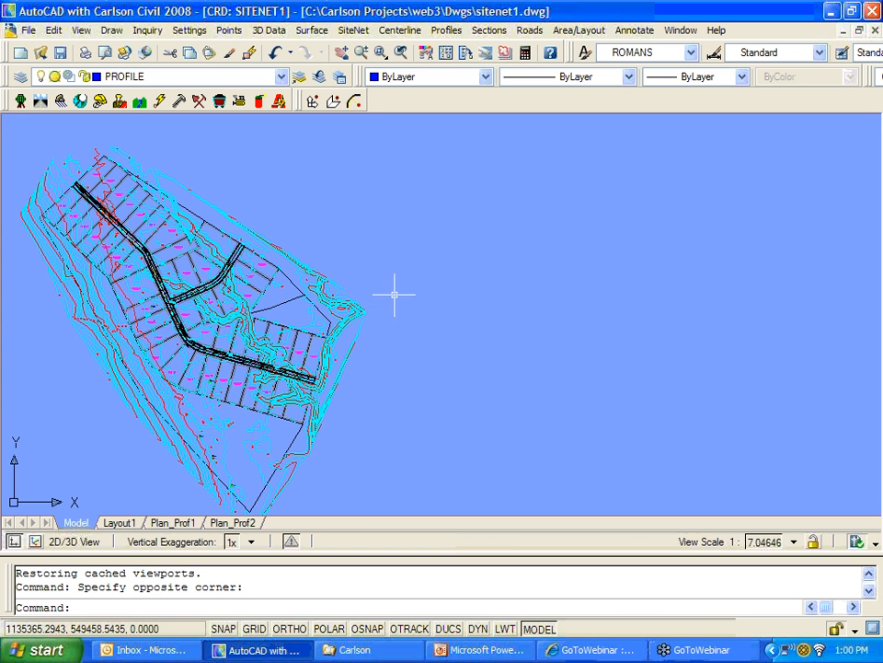
middle_drag(395, 298, 475, 281)
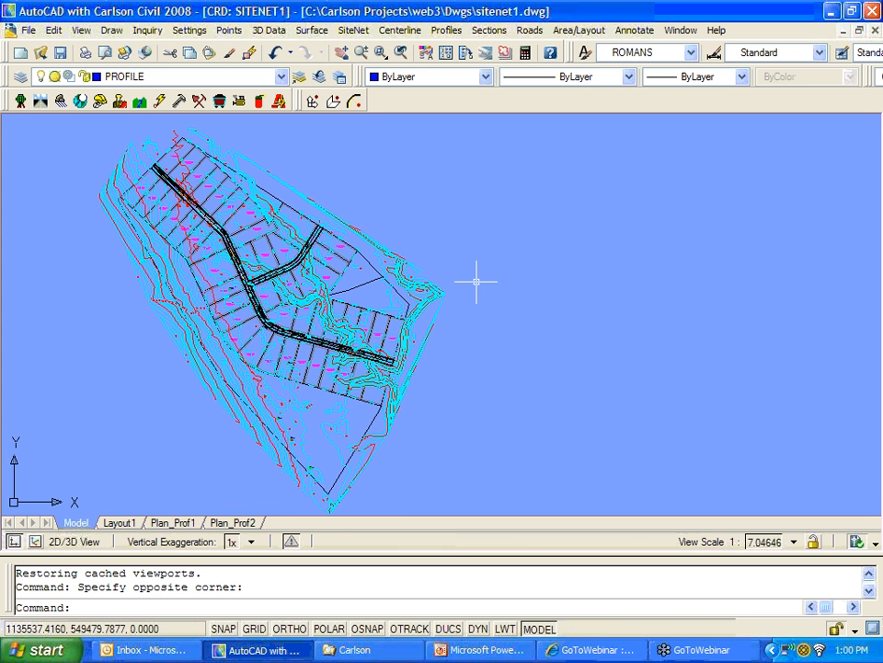
click(448, 31)
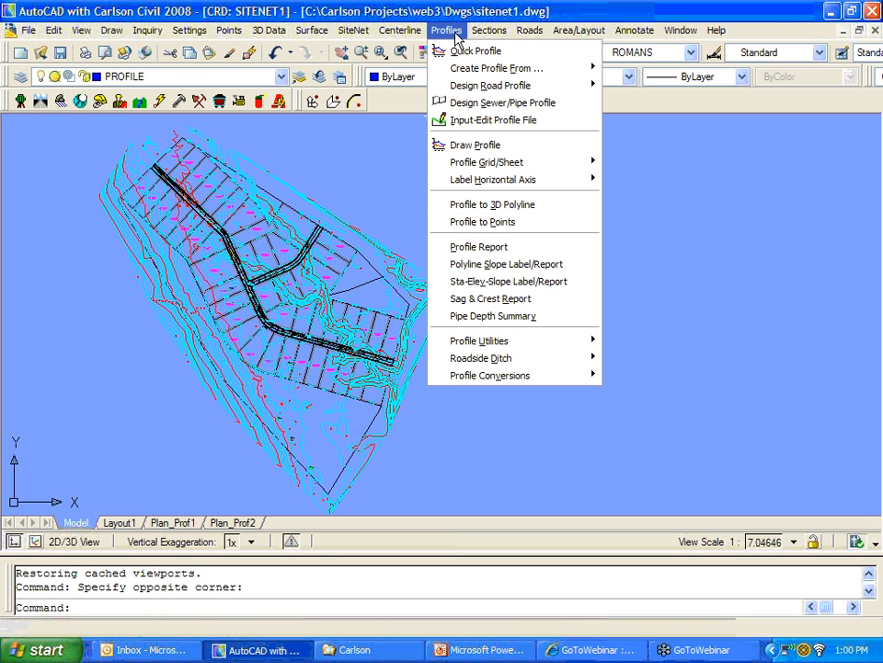
Step: Draw the Russ-ex.pro and Russ.pro profiles, without 11-15ss.pro, on a grid right of the site plan
click(460, 144)
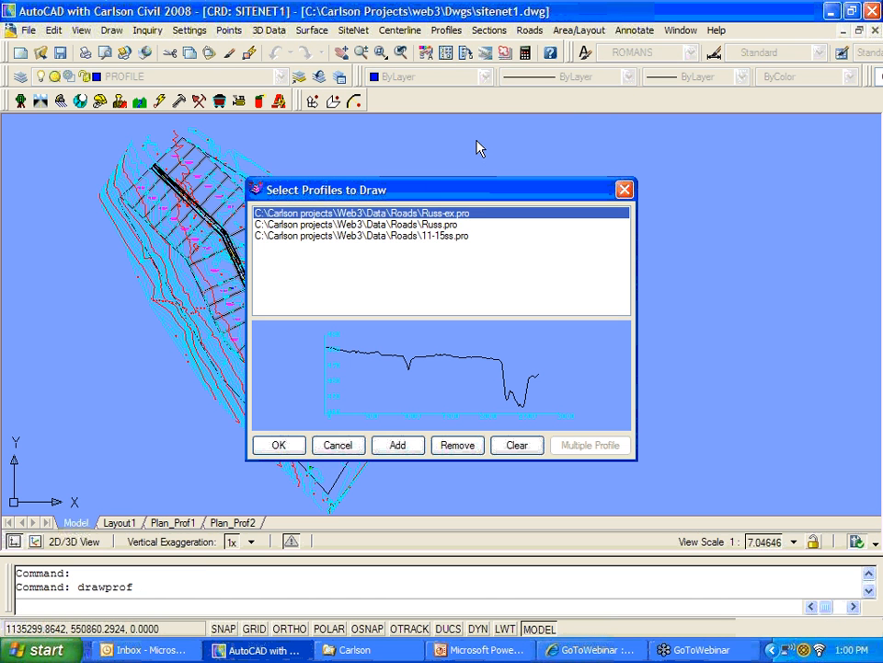
click(366, 237)
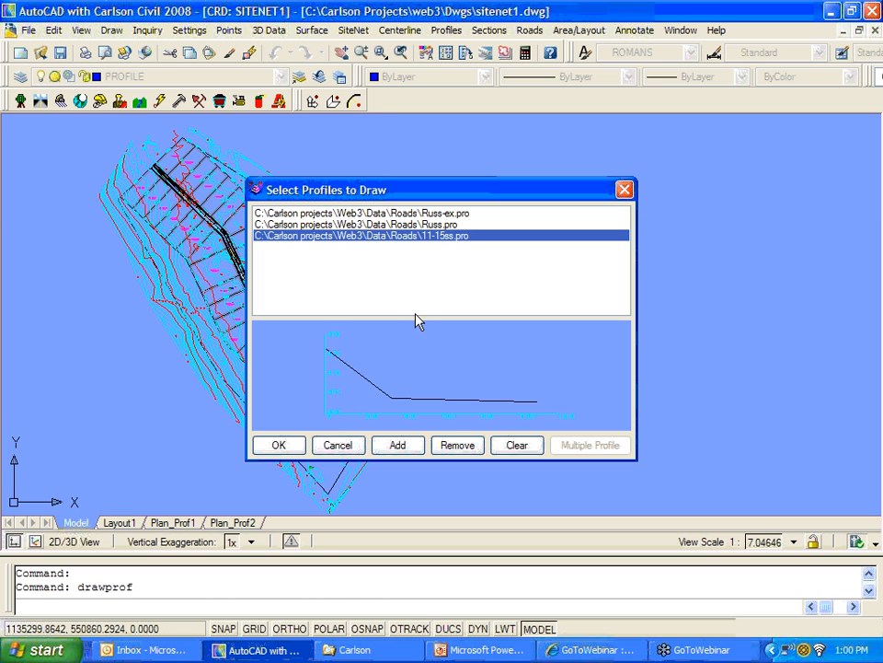
click(456, 447)
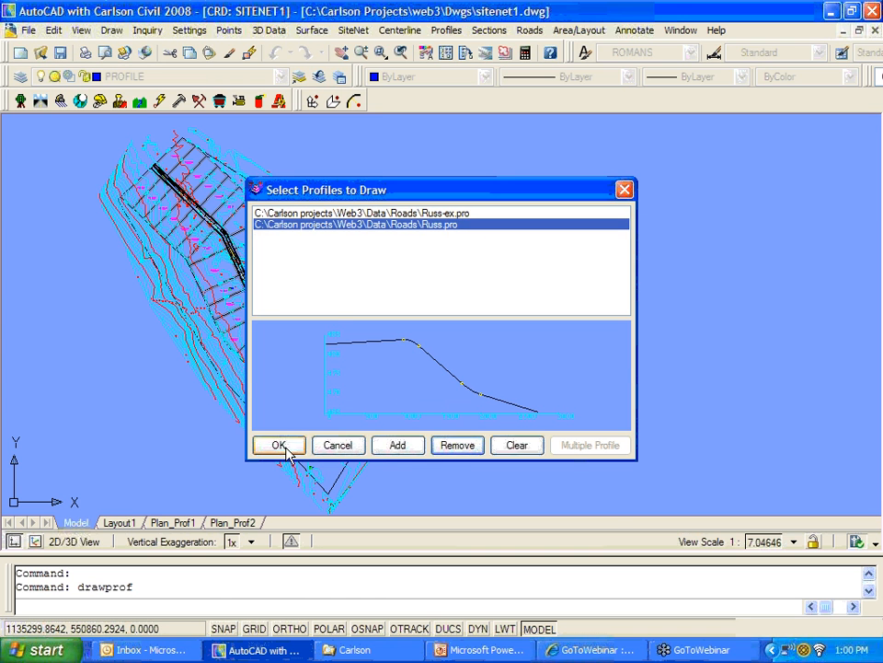
click(284, 448)
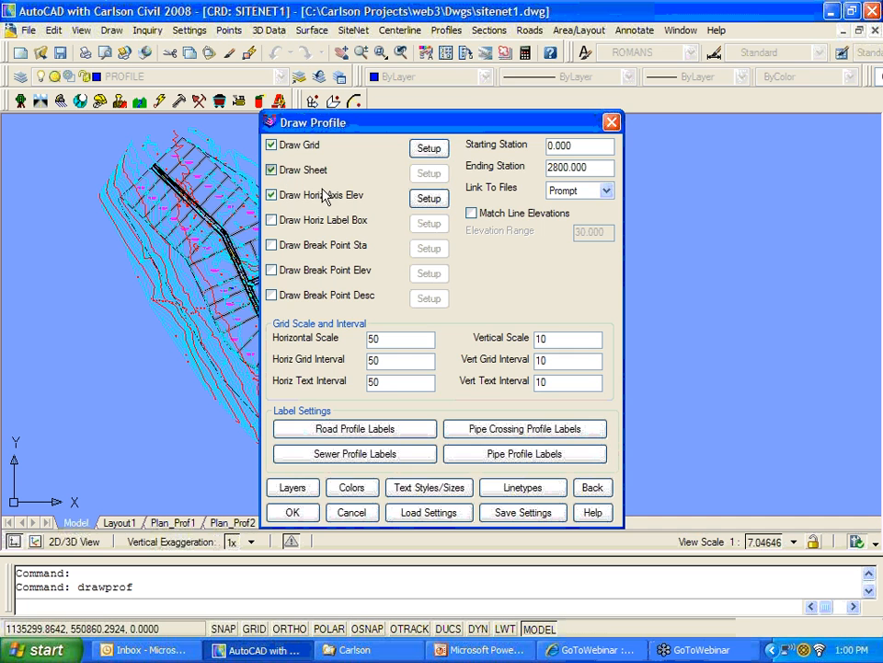
key(Return)
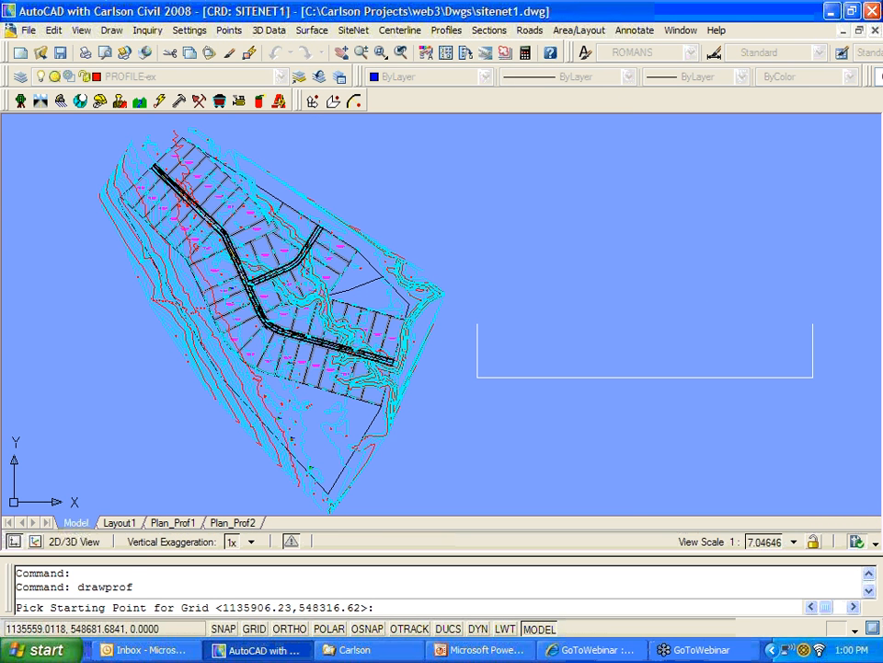
click(476, 377)
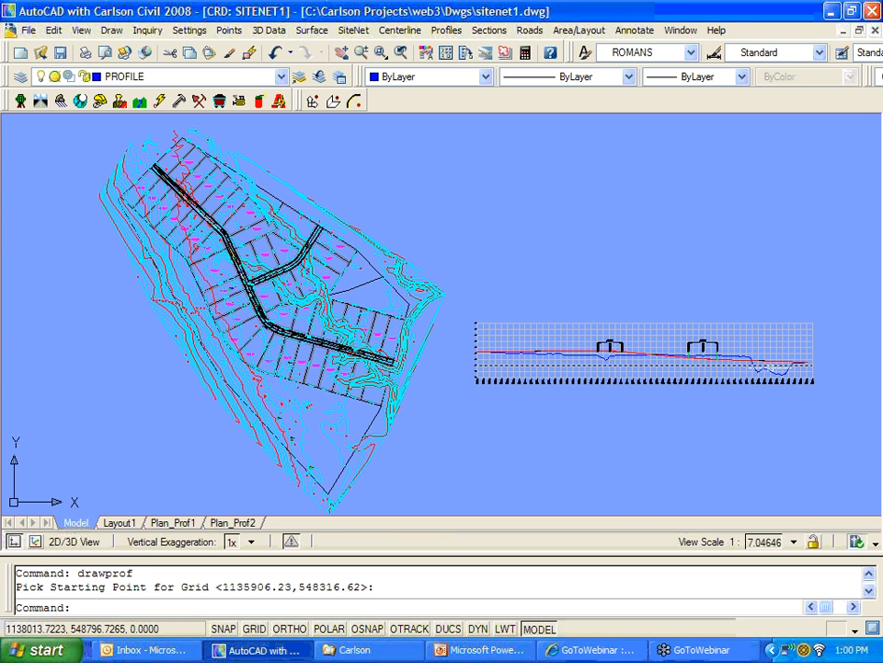
middle_drag(686, 427, 602, 421)
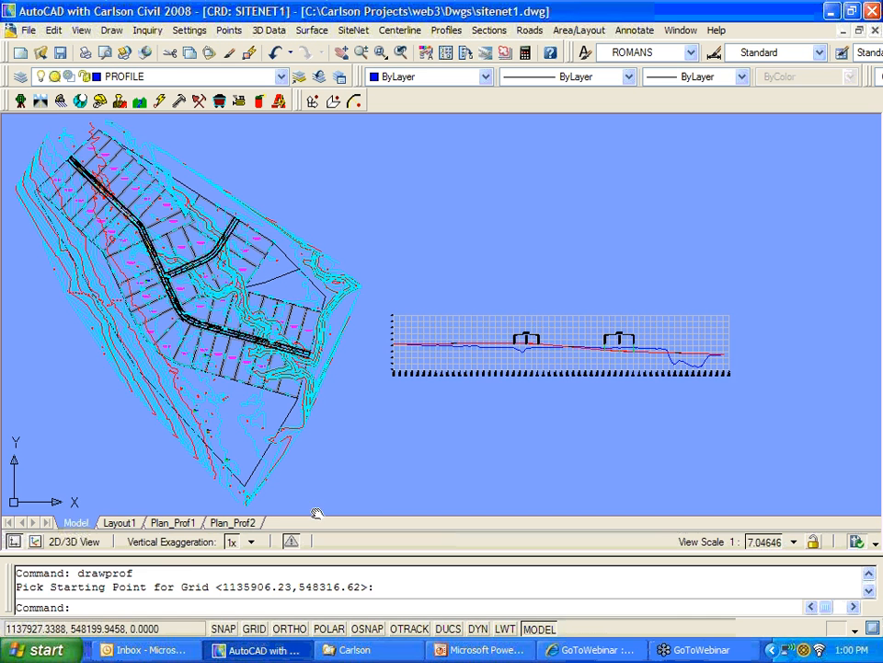
click(134, 524)
Step: Create a viewport on Layout1 with MV across the upper part of the sheet
text(mv)
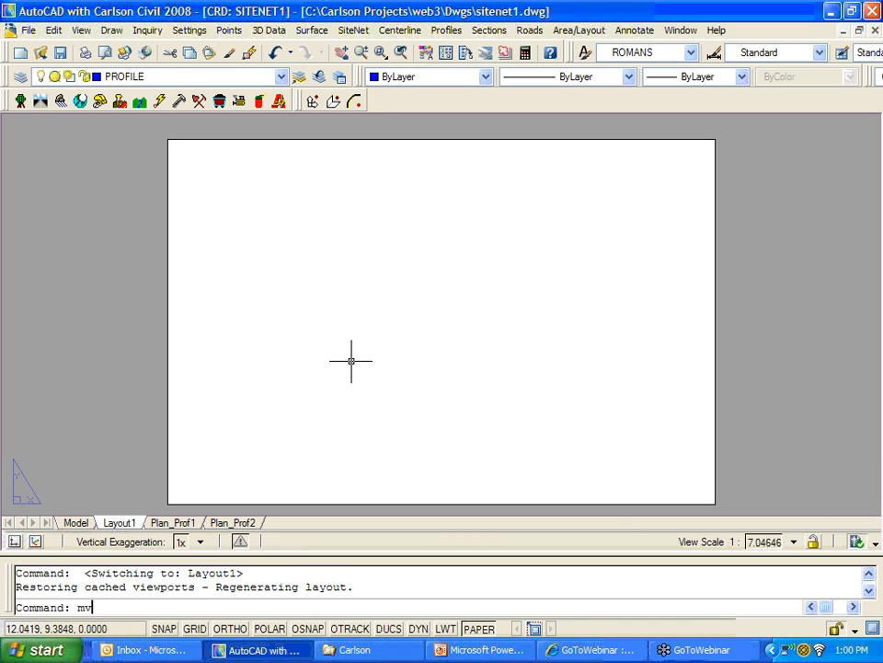
key(Return)
click(218, 166)
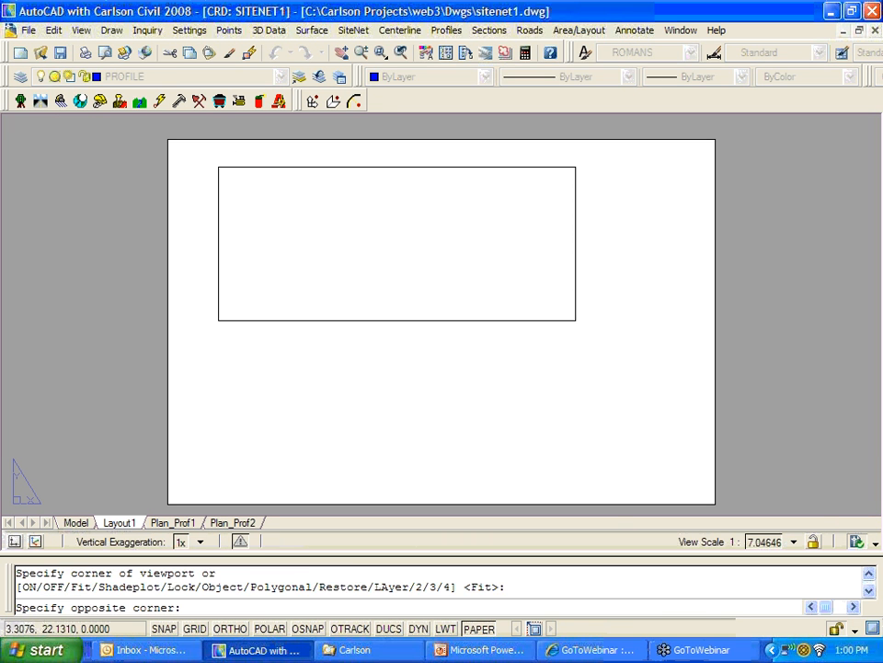
click(658, 338)
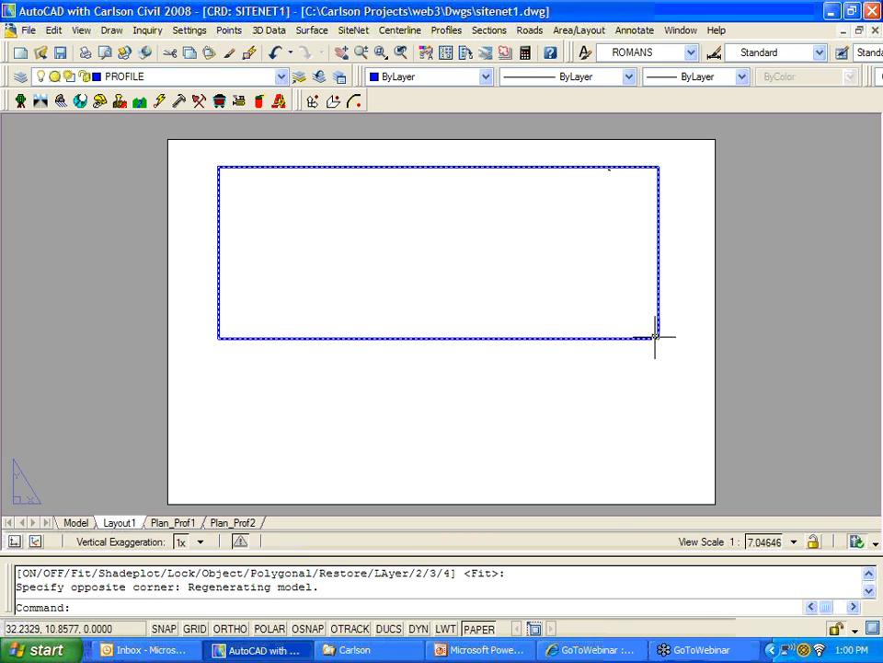
Step: Inside the viewport, zoom to extents and pan to frame the profile grid
double_click(420, 272)
text(z)
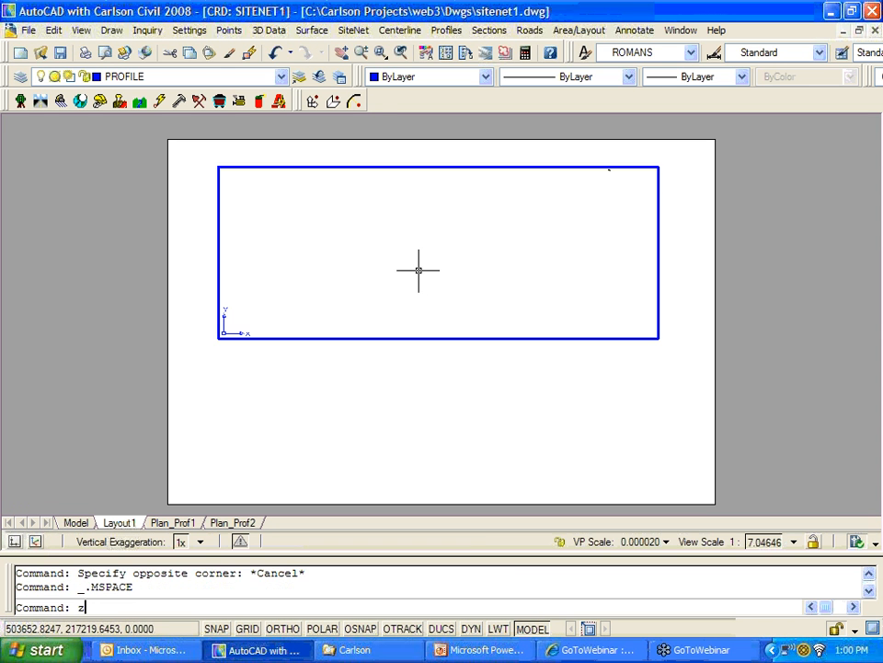
key(Return)
text(e)
key(Return)
scroll(526, 276, up, 6)
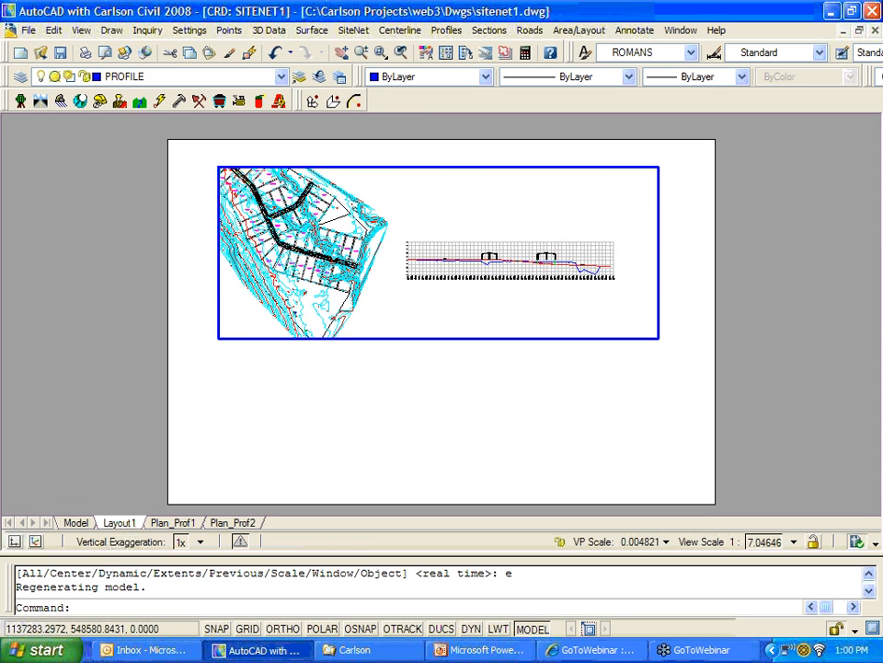
middle_drag(524, 266, 574, 270)
scroll(552, 262, up, 3)
scroll(570, 267, down, 2)
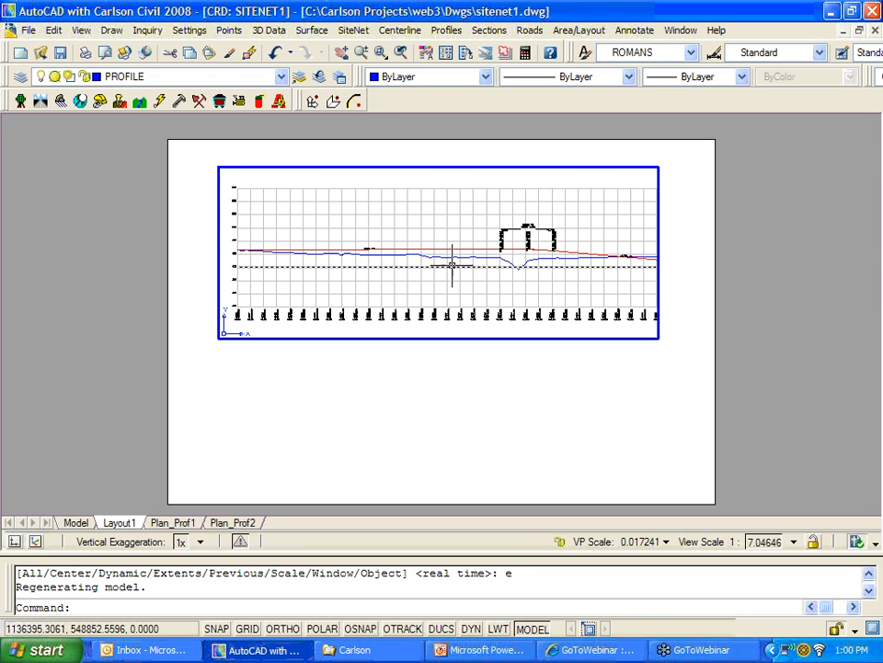
Step: Move the viewport down into the lower half of the sheet
double_click(394, 418)
text(m)
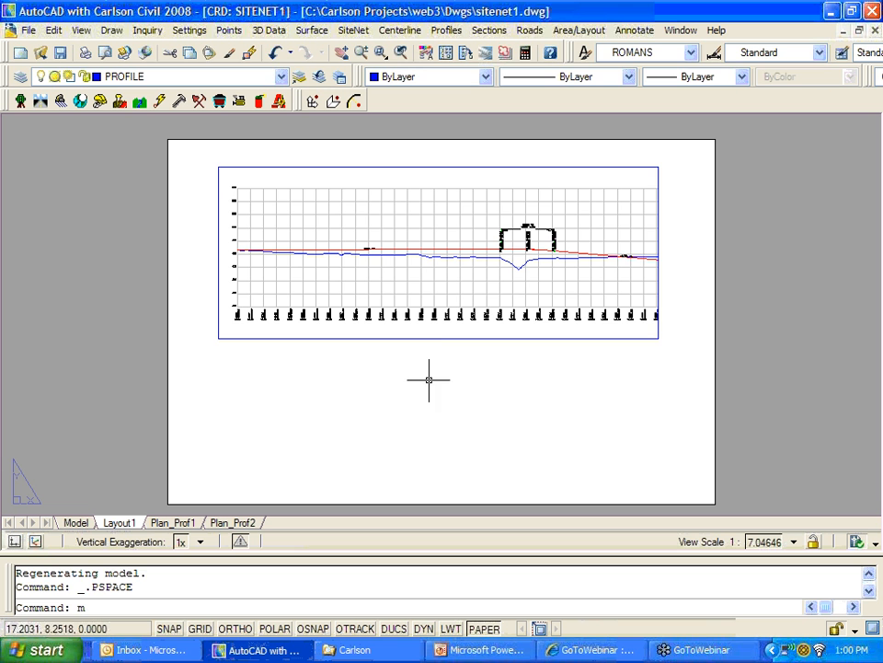
key(Return)
click(437, 338)
key(Return)
click(461, 257)
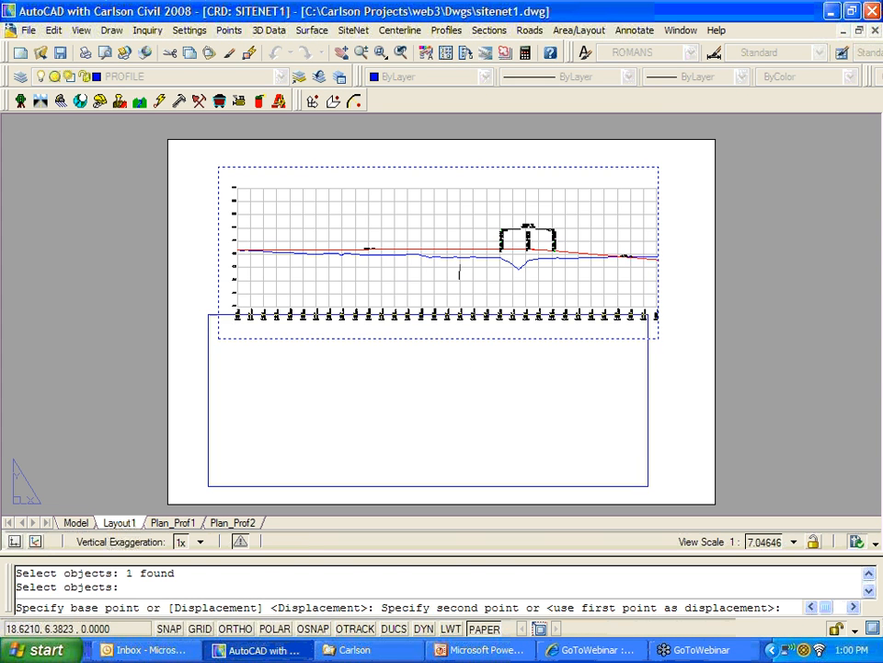
click(451, 396)
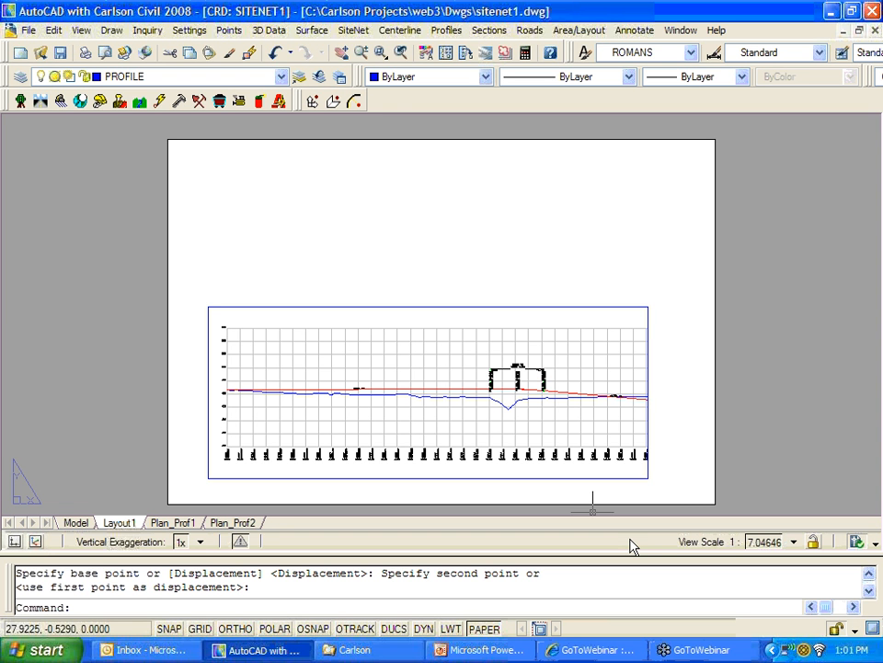
Step: Redraw the profile with Draw Sheet ticked, keeping the 440 to 530 elevation range
click(448, 30)
click(444, 141)
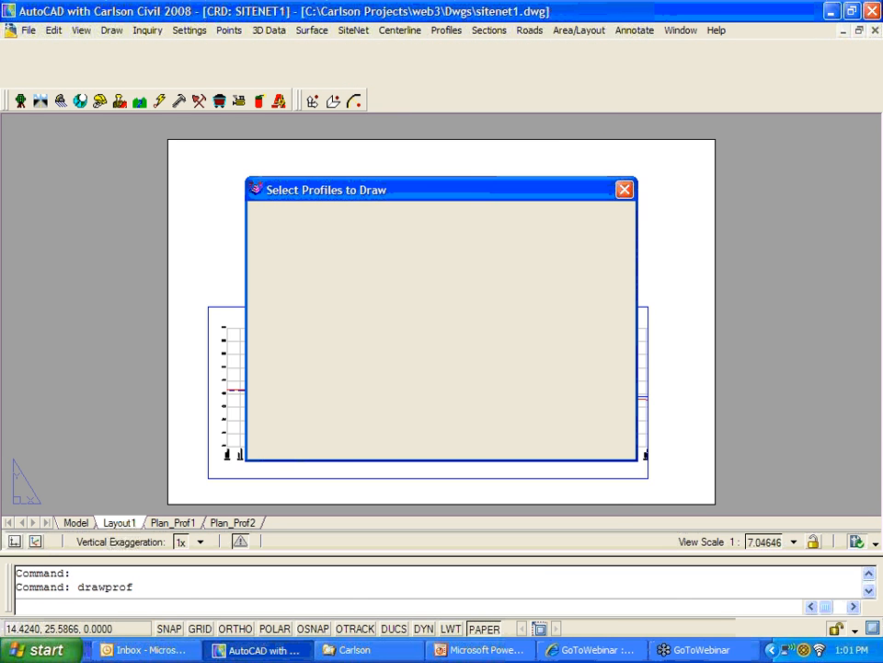
click(281, 446)
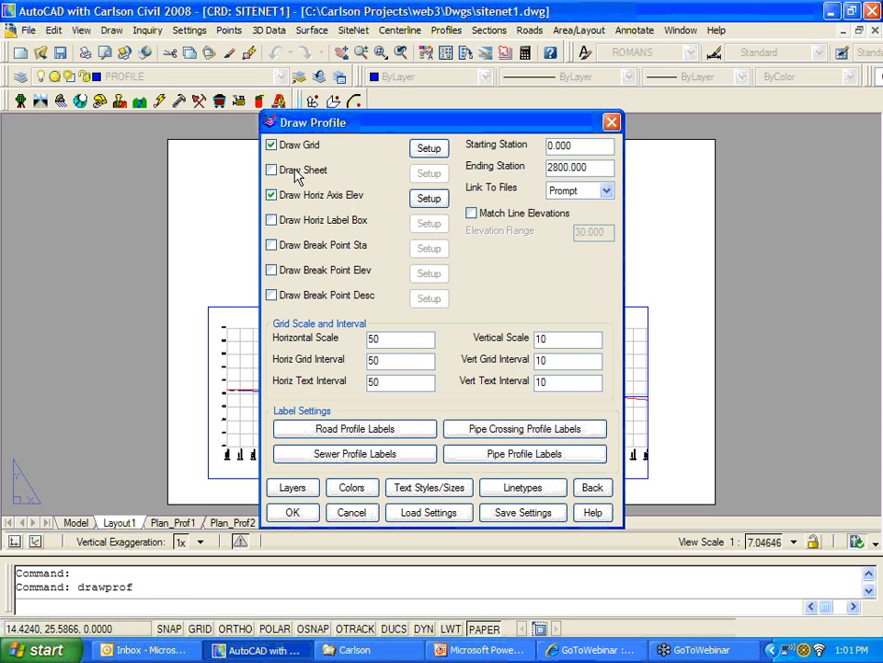
click(273, 171)
click(290, 511)
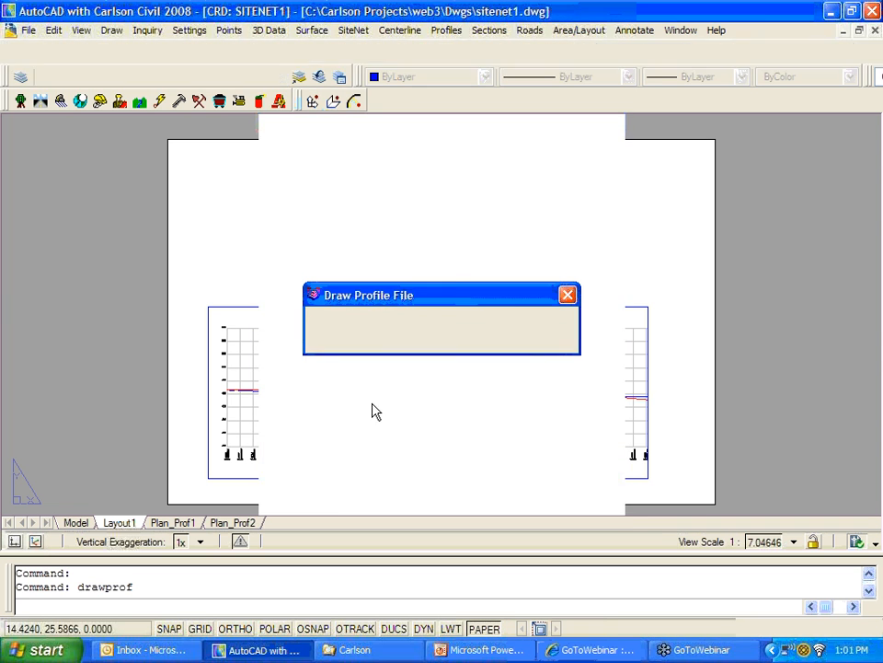
click(377, 340)
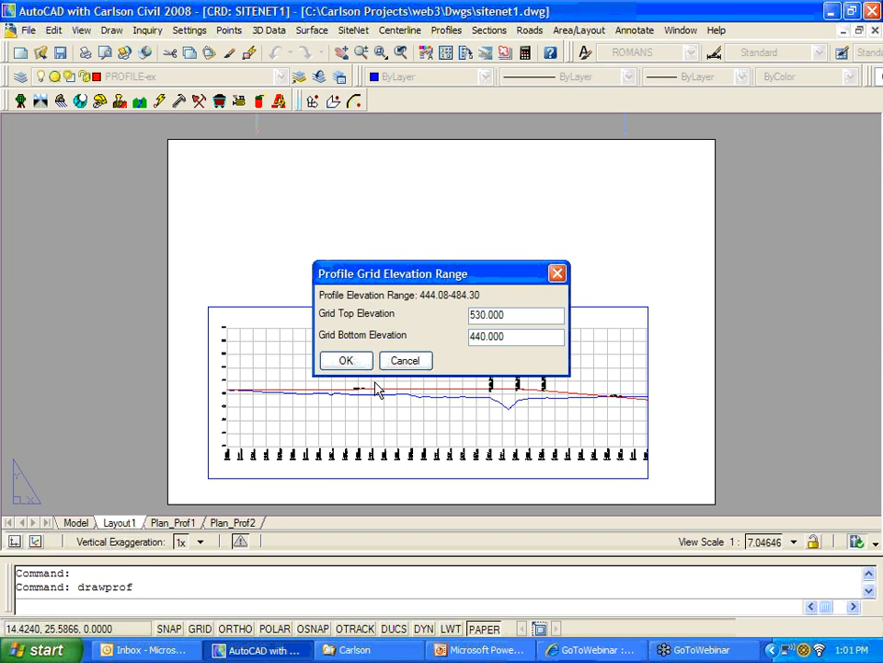
click(345, 362)
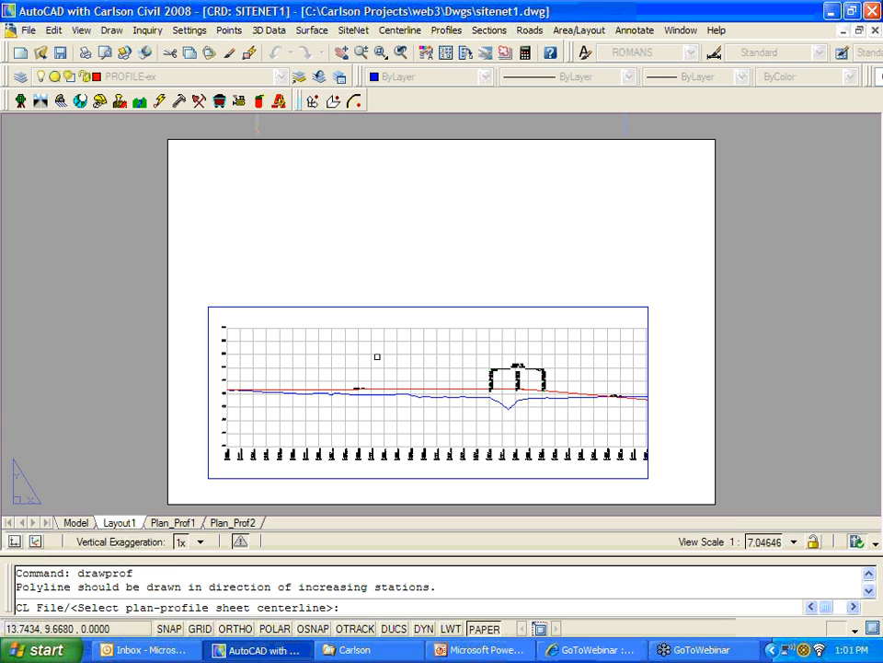
Step: Load Russ.cl as the centerline for the plan view on the sheet
text(c)
key(Return)
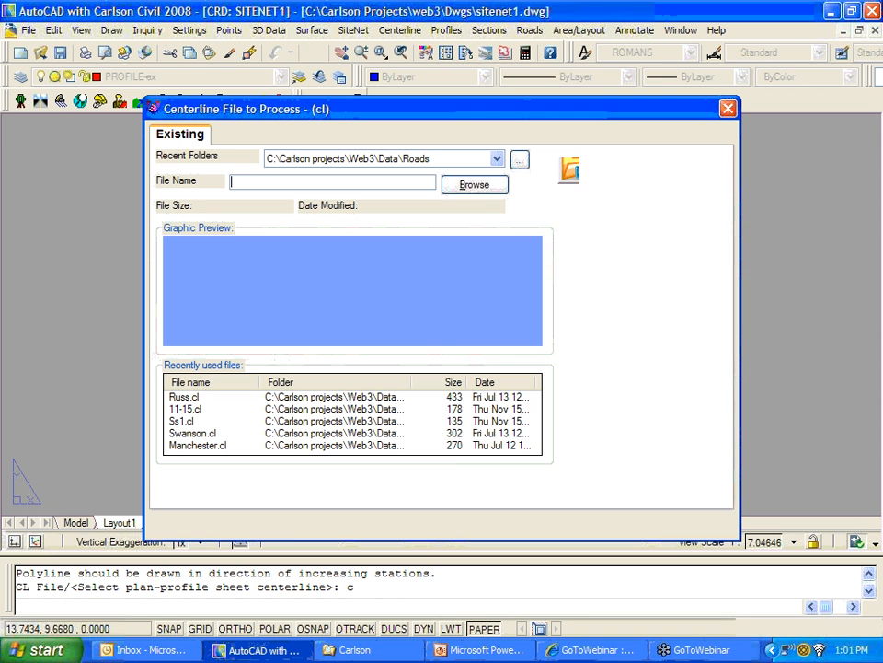
click(576, 281)
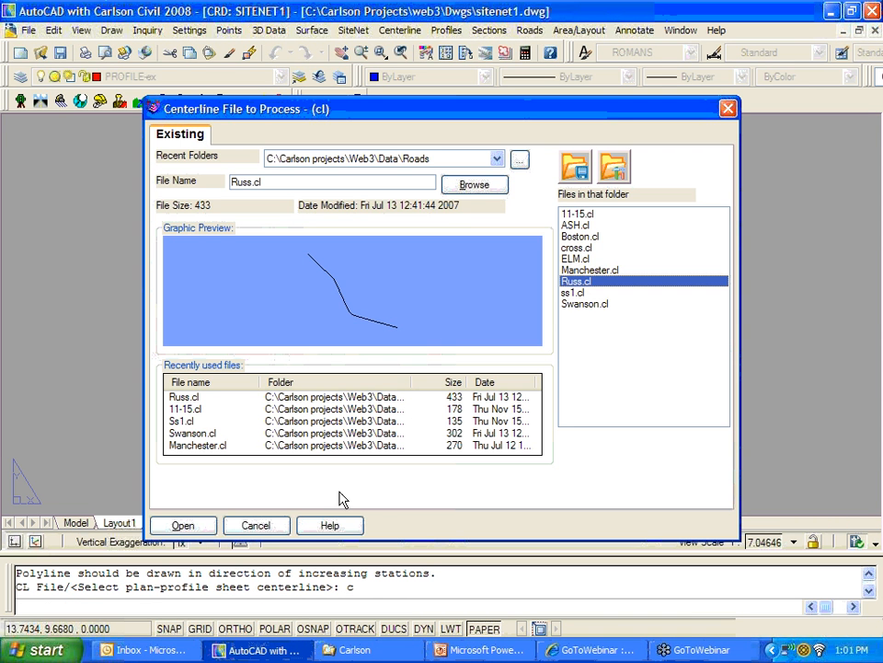
click(183, 525)
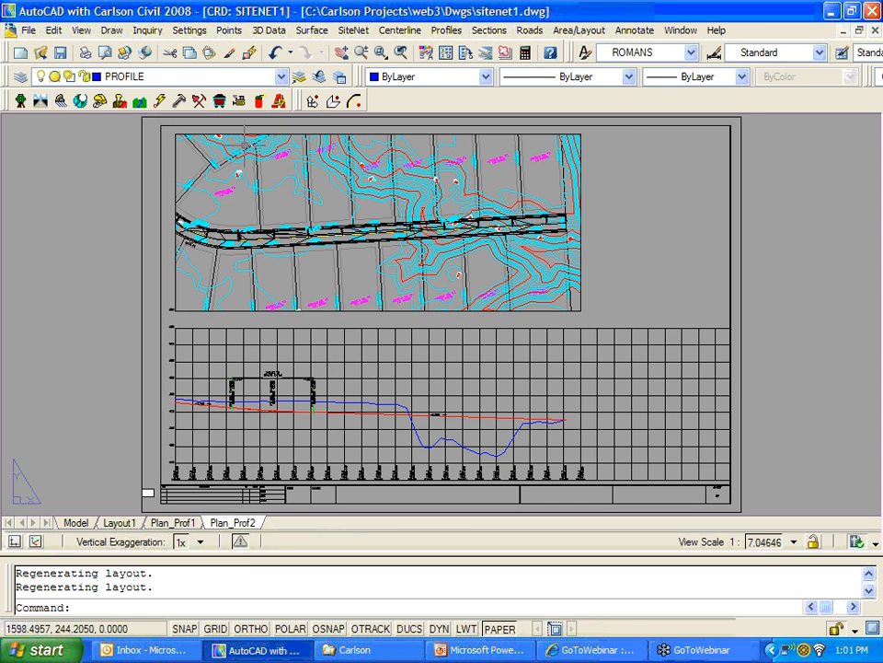
Step: Activate the plan viewport's model space and bring up the Layer Properties Manager
click(356, 265)
double_click(354, 266)
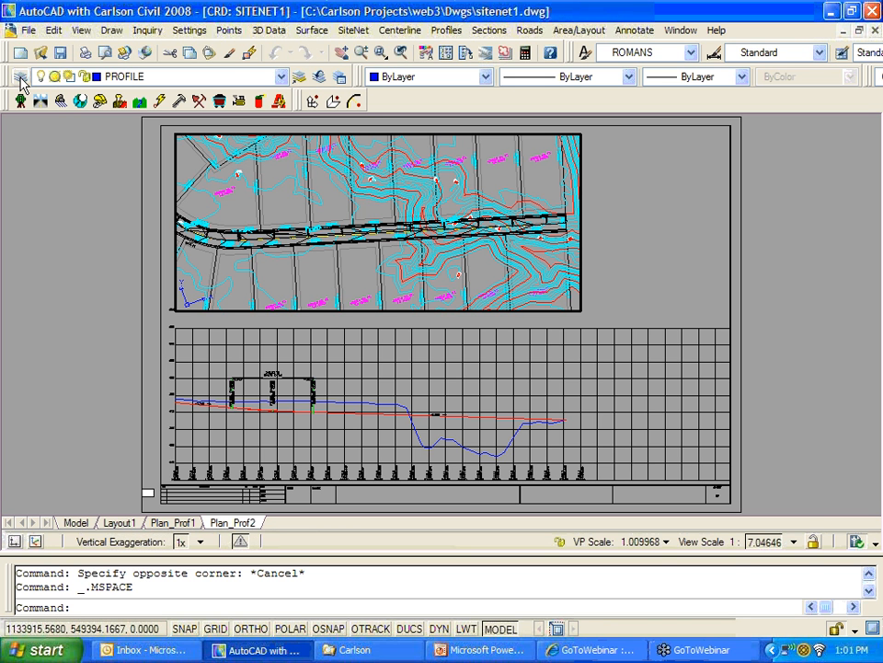
click(20, 80)
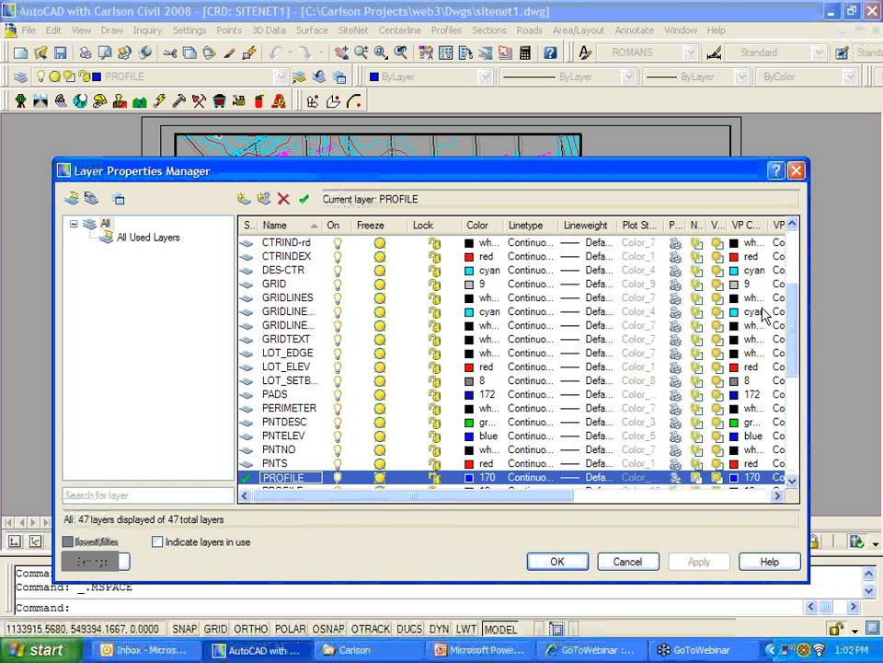
Step: Resize the layer list columns so the VP Color column shows in full
drag(789, 320, 796, 259)
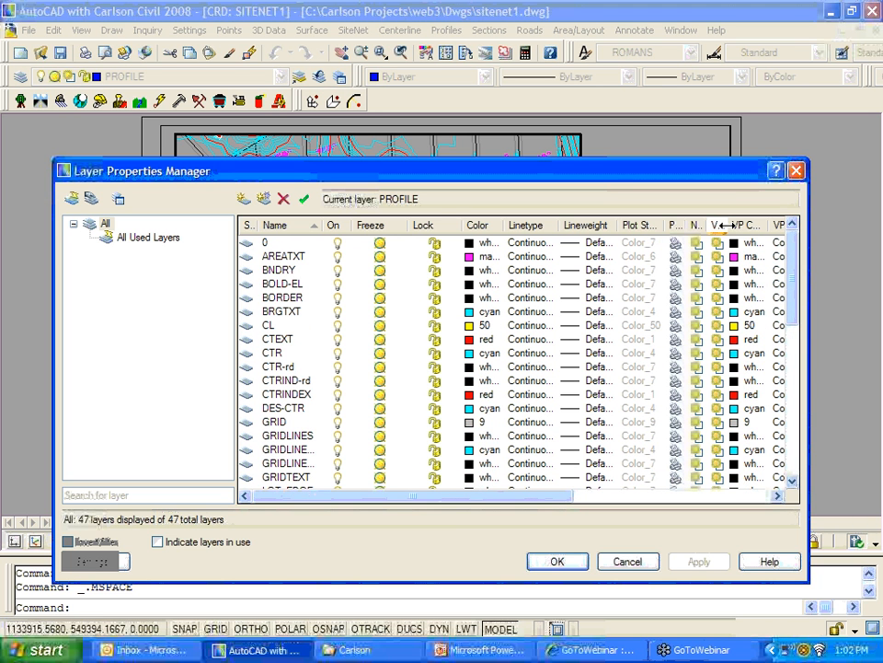
mouse_move(727, 225)
mouse_down()
mouse_move(711, 226)
mouse_move(733, 225)
mouse_up()
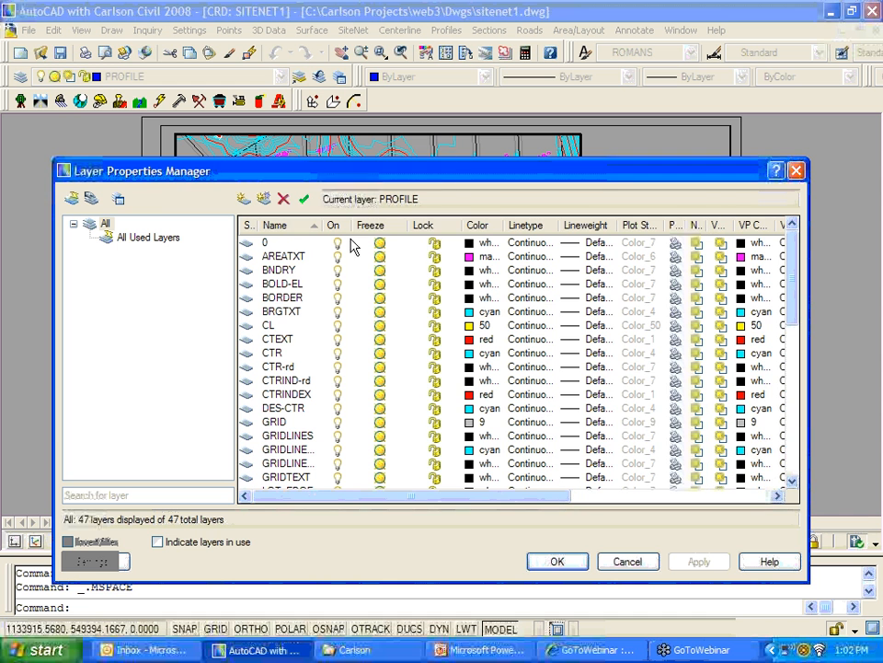
drag(460, 226, 433, 226)
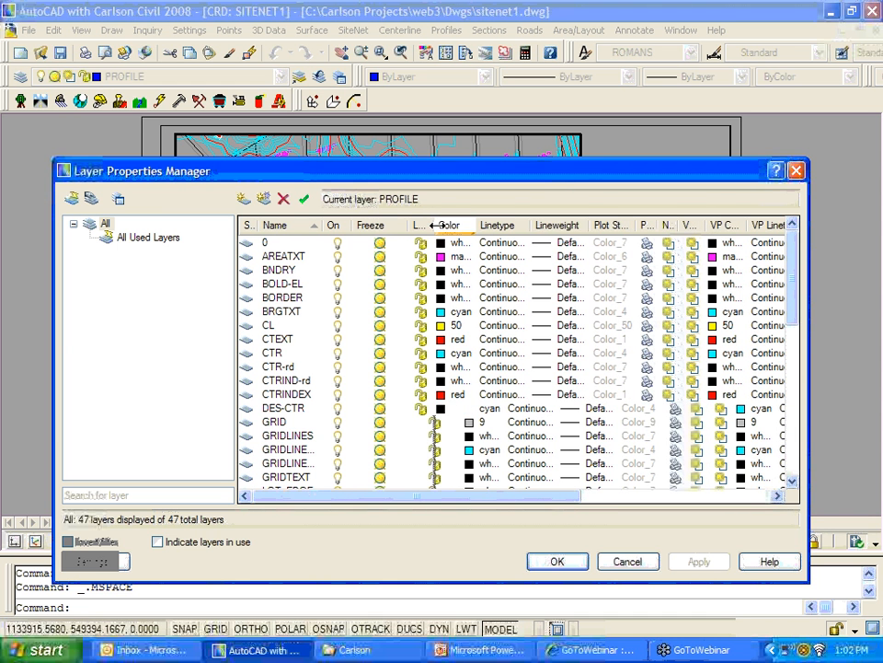
drag(586, 225, 562, 225)
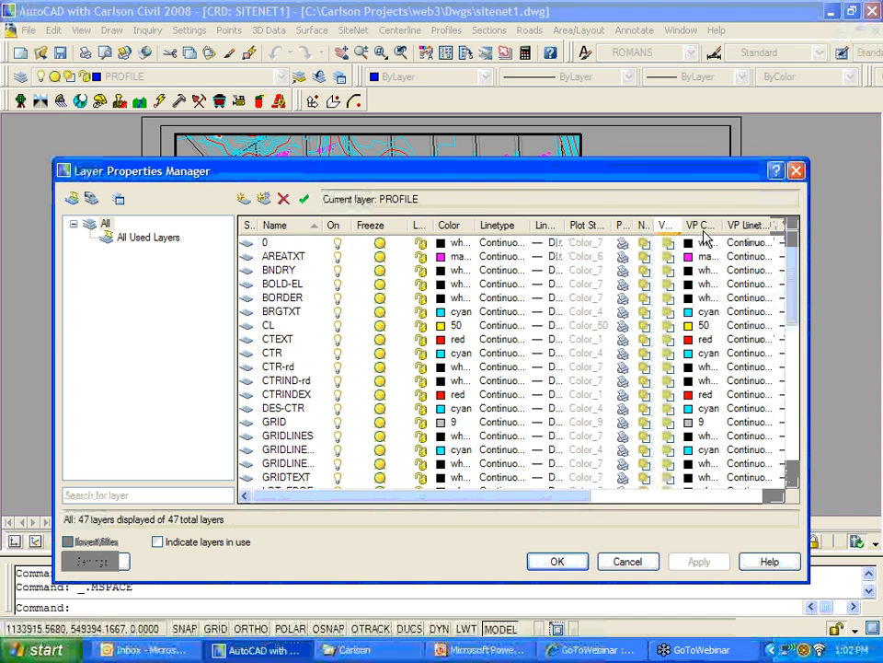
drag(724, 225, 753, 224)
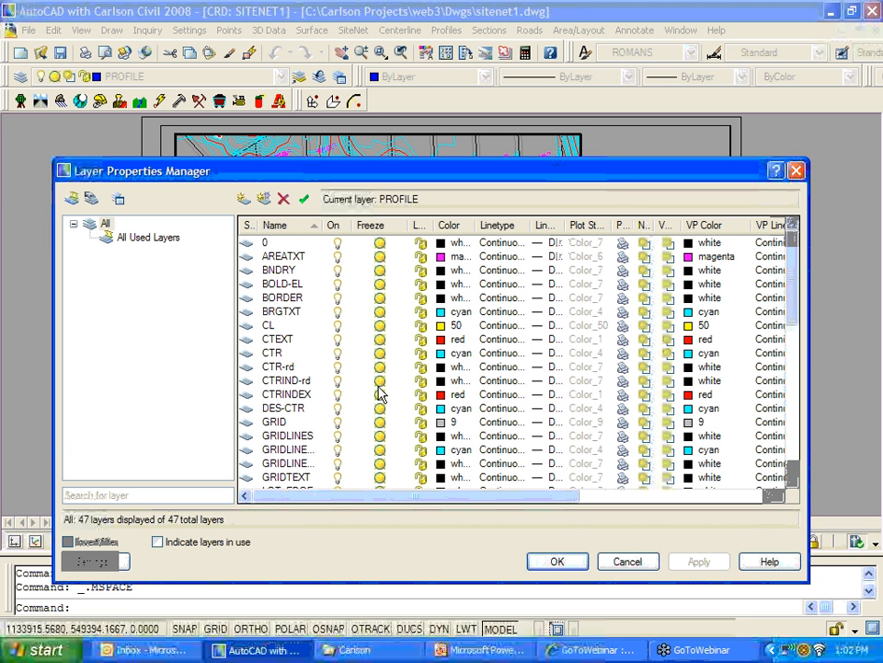
Step: Set the viewport colour of layers CTR and CTRINDEX to 50 and apply
click(280, 354)
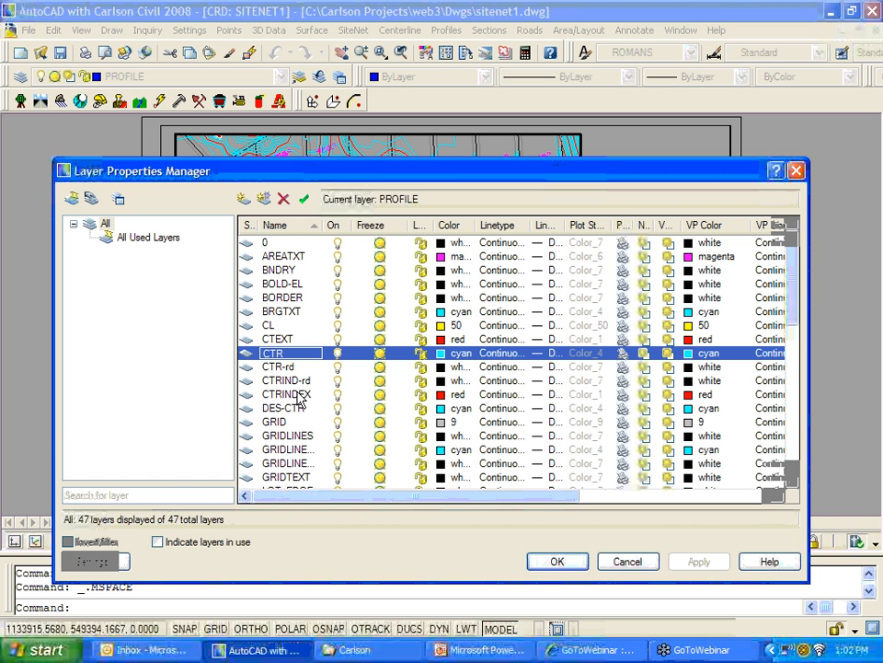
ctrl+click(302, 396)
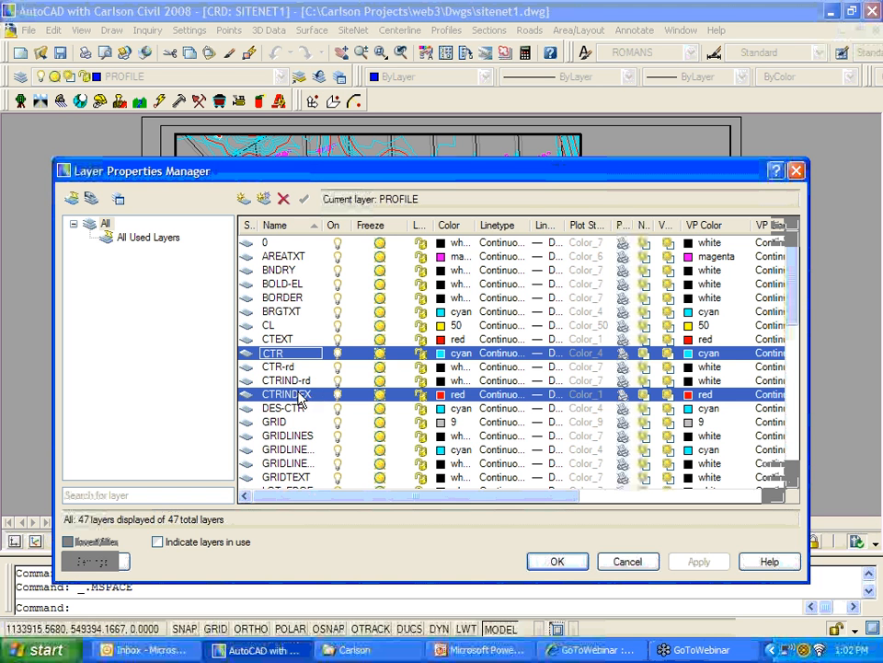
click(686, 398)
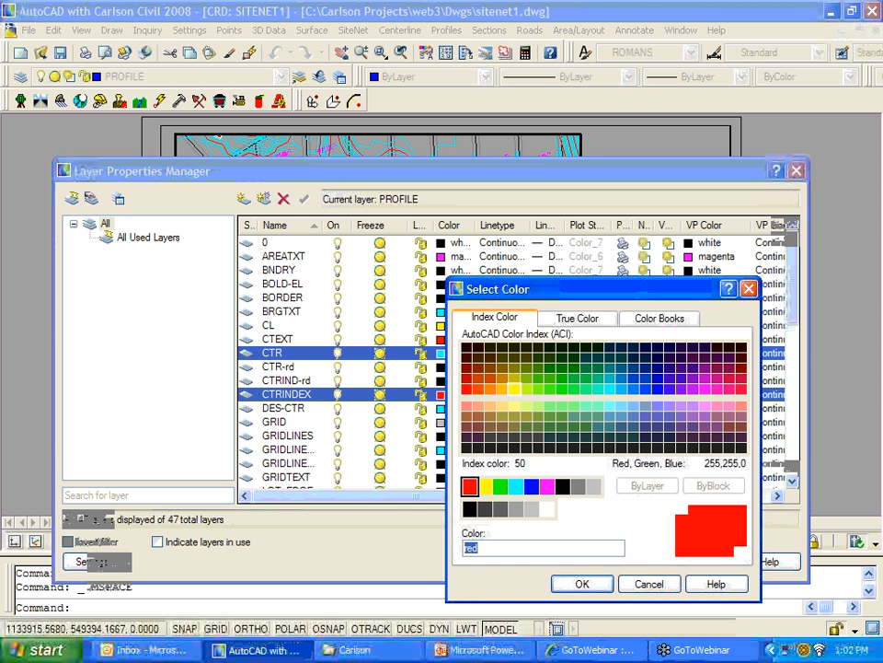
click(513, 374)
click(514, 388)
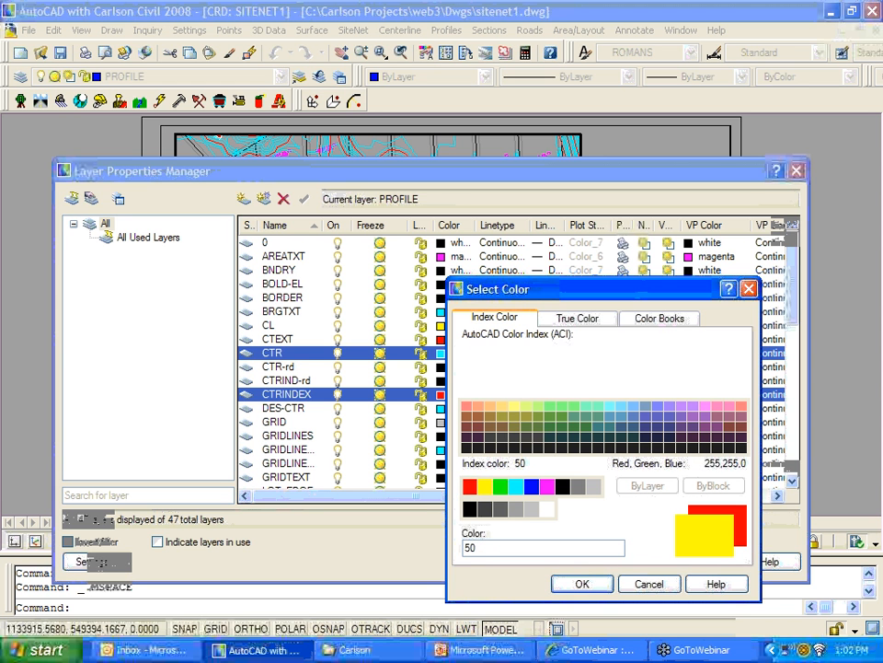
click(582, 583)
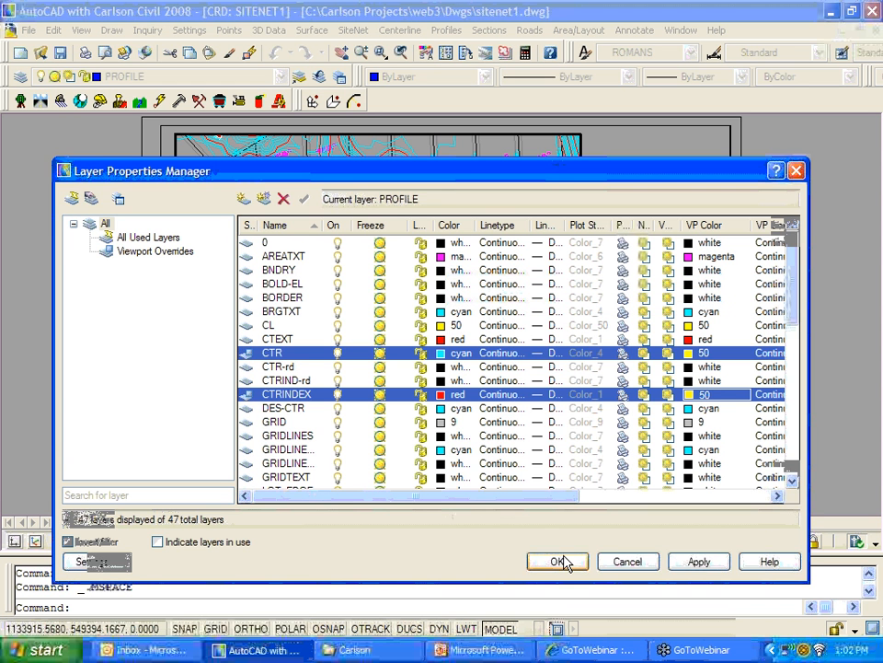
click(557, 561)
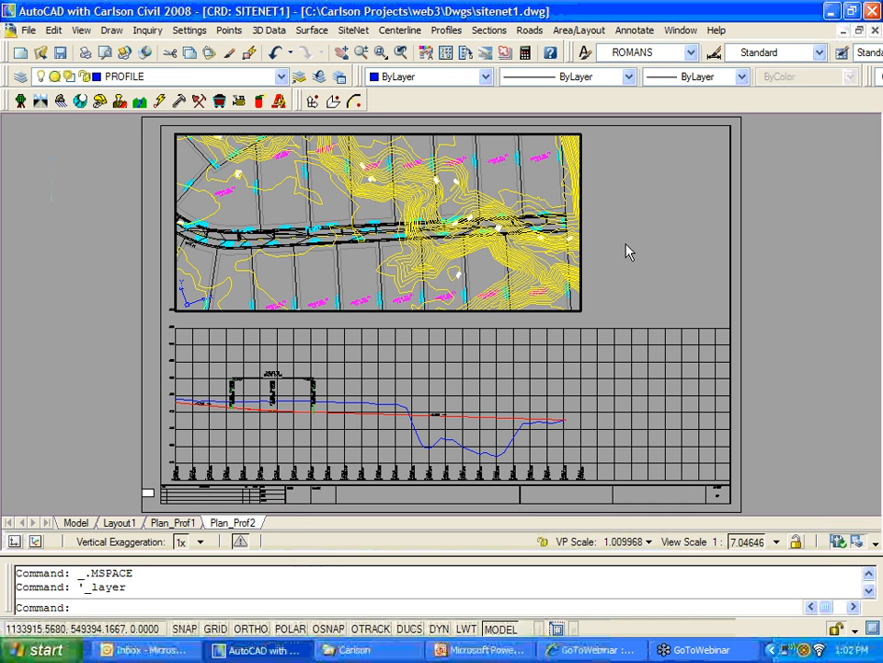
Step: Return to paper space and start a new viewport with MV, picking its first corner
key(Escape)
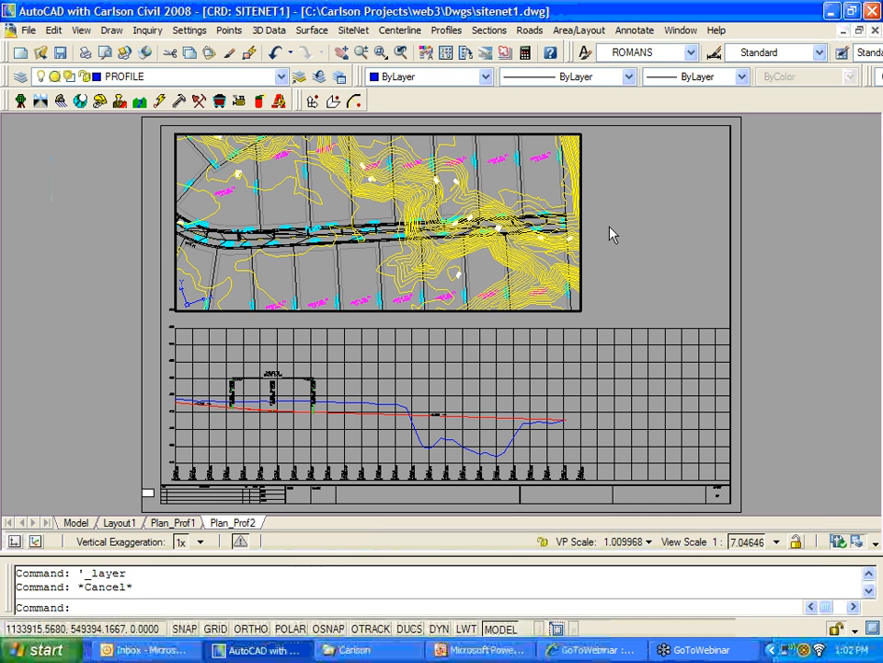
double_click(610, 235)
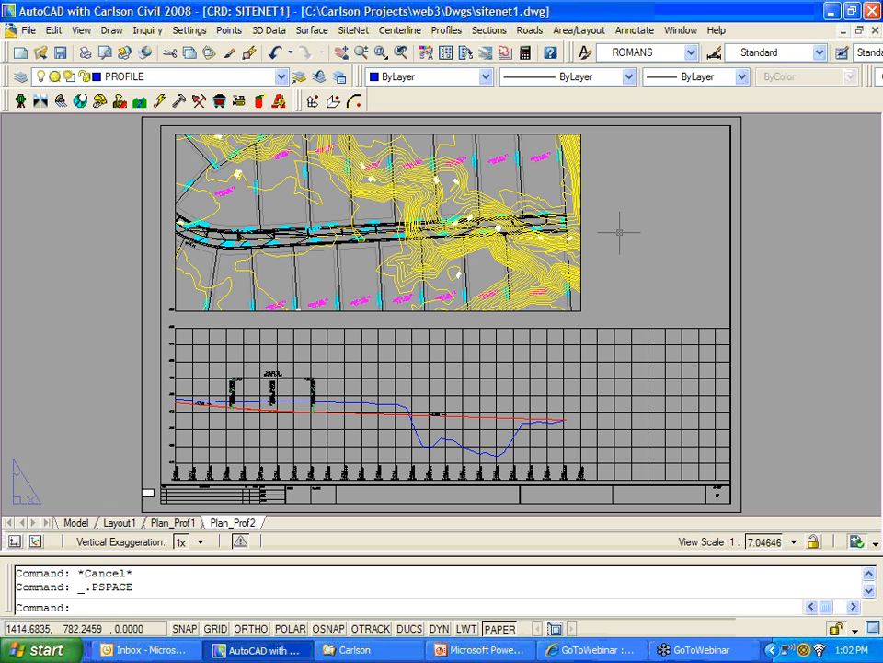
text(mv)
key(Return)
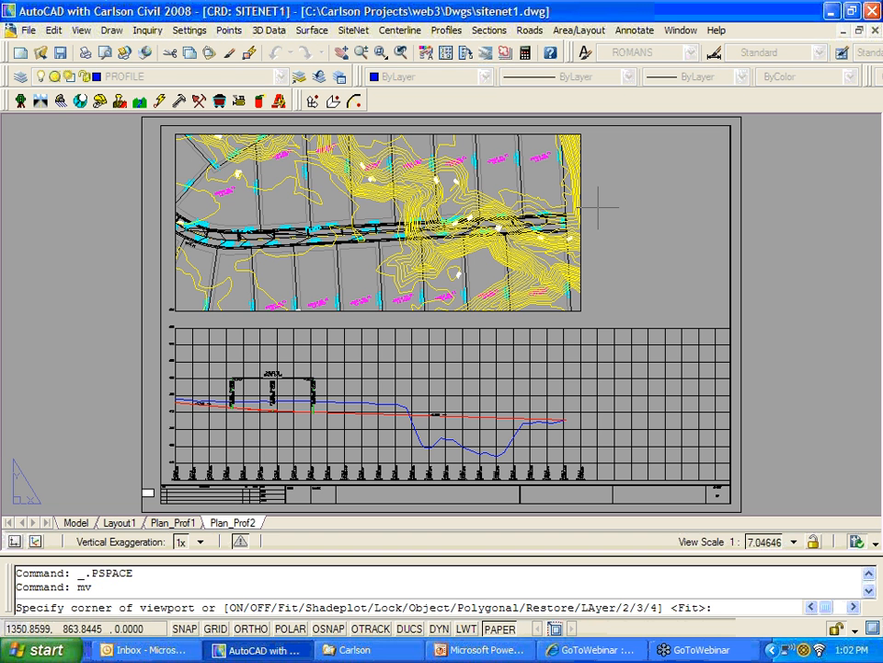
click(597, 205)
Step: Finish the small site viewport and zoom its view in to about 0.42 scale
click(721, 314)
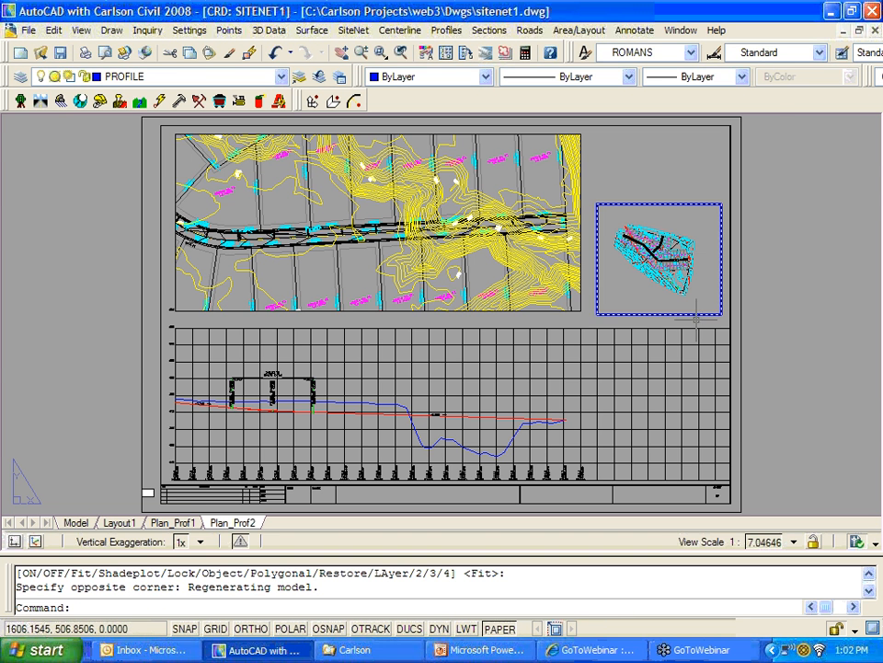
scroll(653, 293, up, 2)
scroll(649, 291, down, 2)
double_click(649, 292)
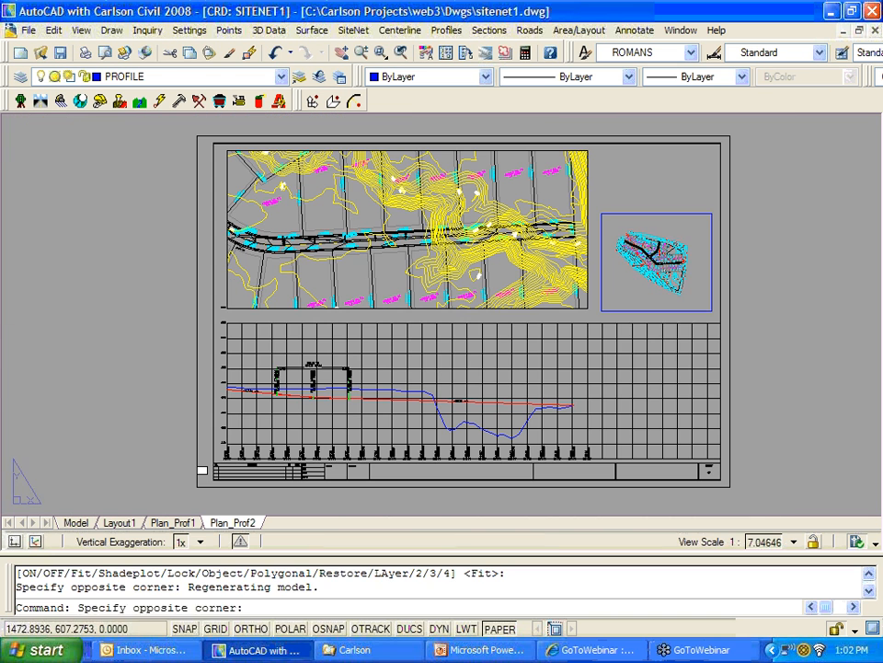
scroll(648, 293, up, 1)
scroll(649, 293, up, 1)
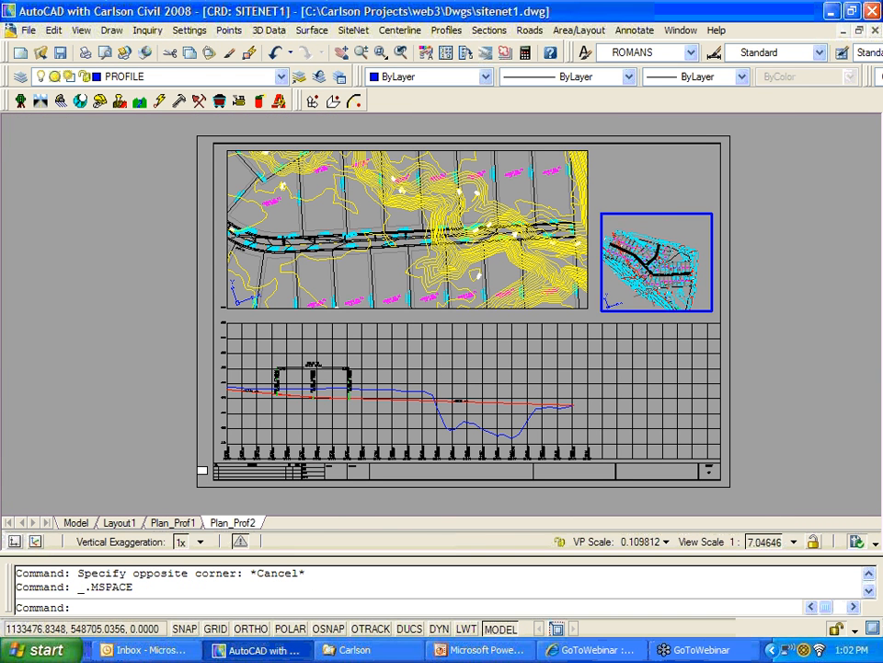
scroll(649, 293, down, 1)
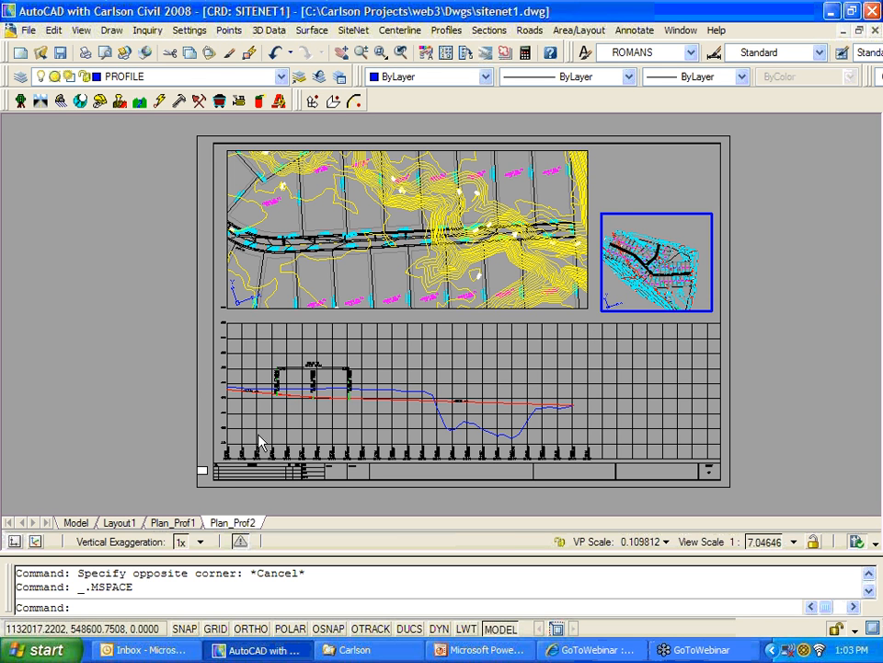
scroll(220, 455, up, 2)
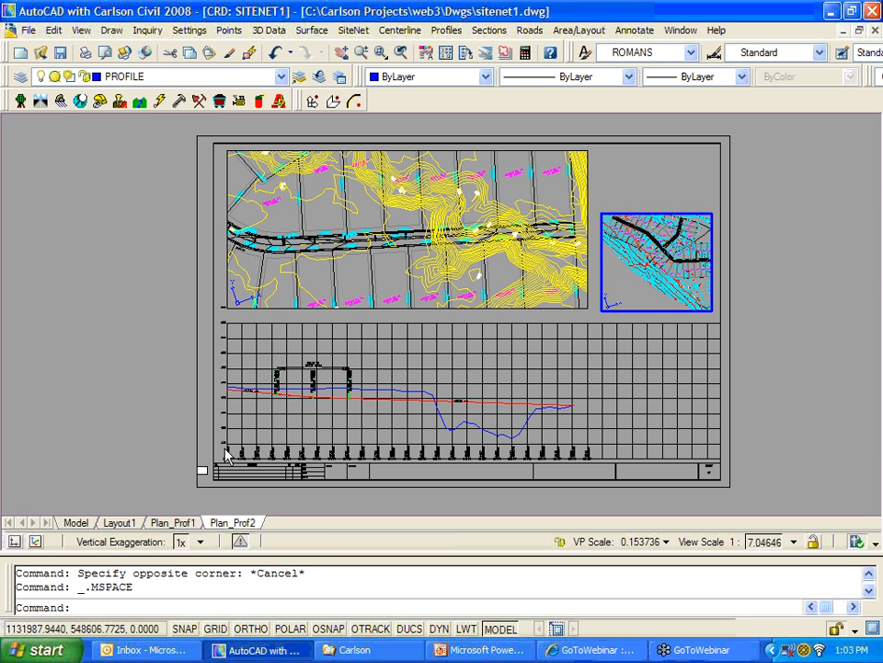
scroll(225, 447, up, 4)
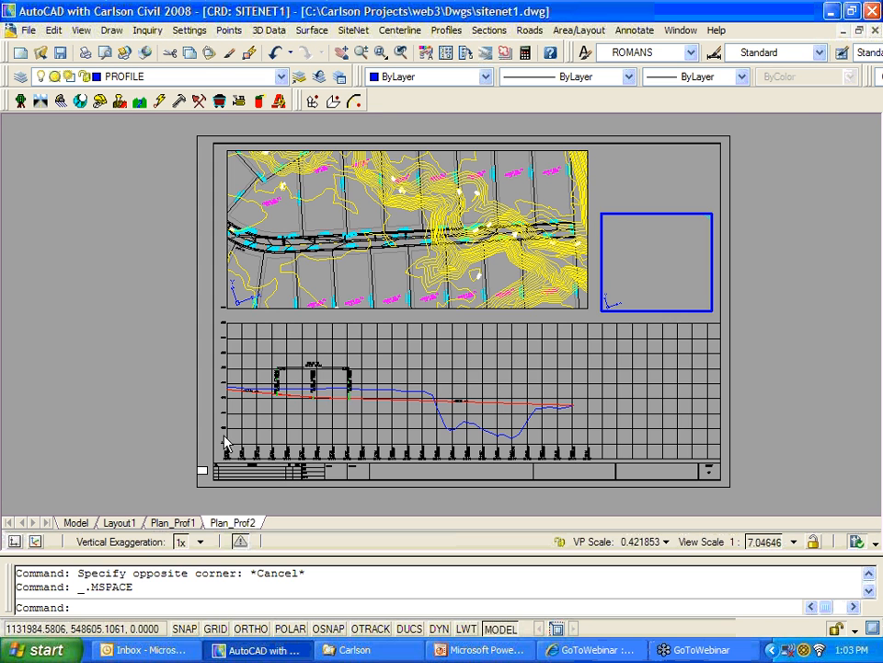
Step: Return to paper space and pan to the profile's lower-left corner
double_click(225, 436)
scroll(227, 438, up, 5)
middle_drag(250, 441, 299, 240)
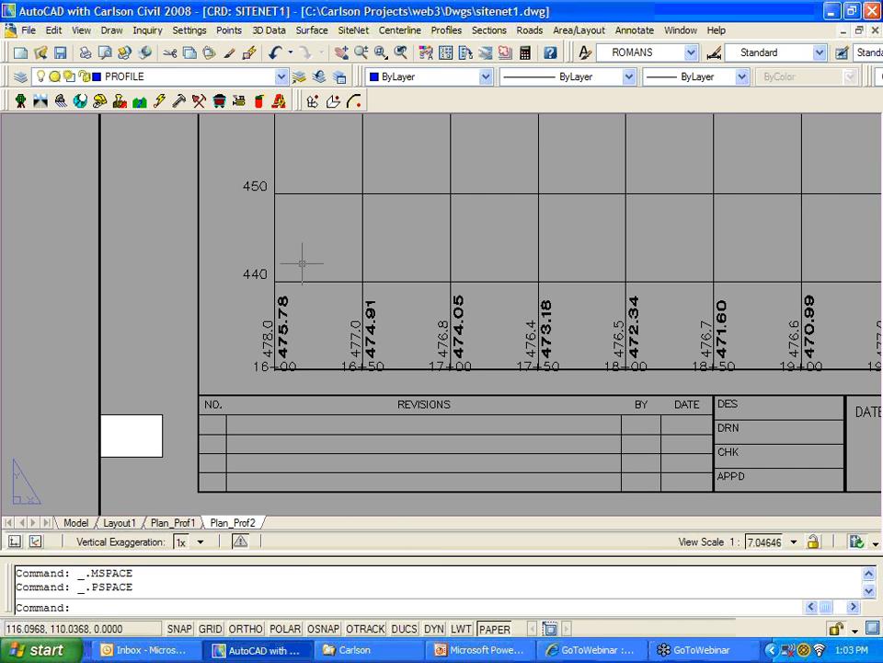
Step: Try drawing a line from 0,0, cancelling both attempts
text(l)
key(Return)
text(0)
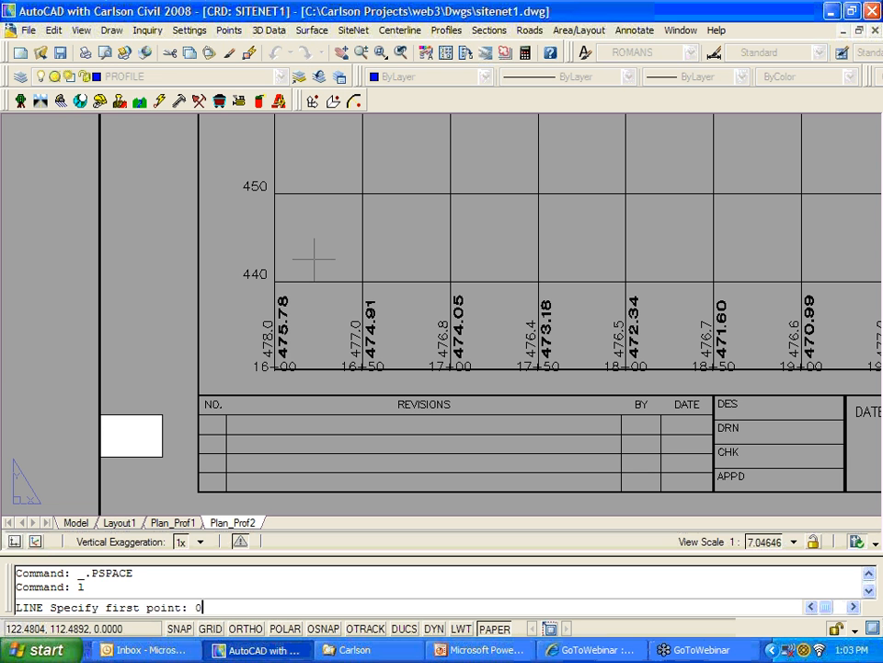
text(,0\)
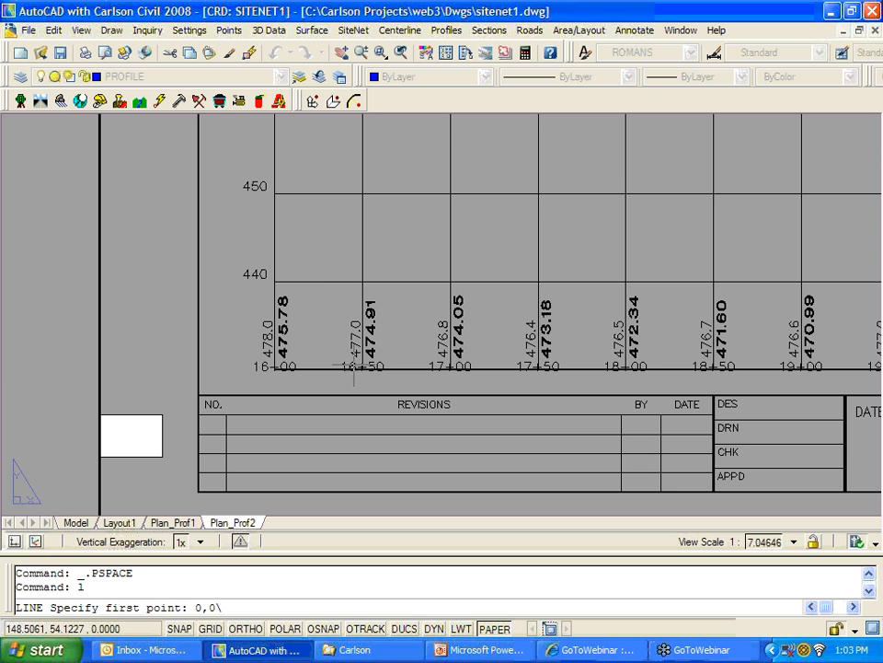
key(Escape)
text(l)
key(Return)
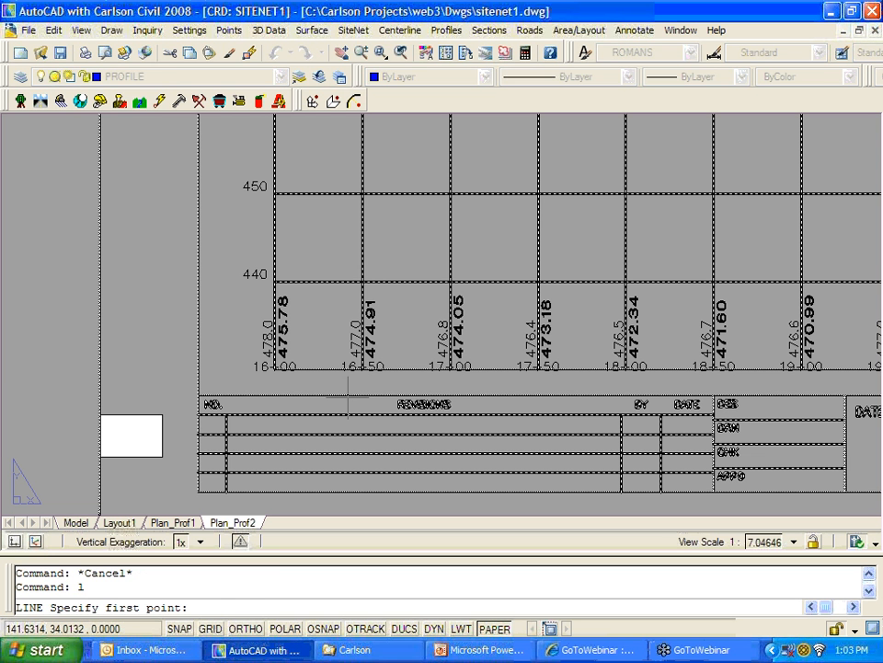
text(0,0)
key(Return)
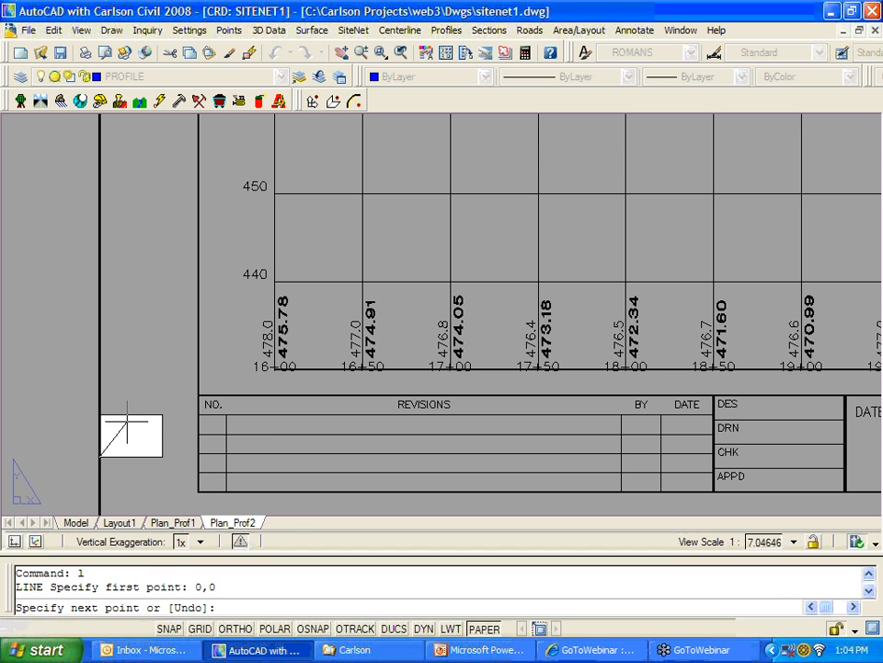
key(Escape)
key(Escape)
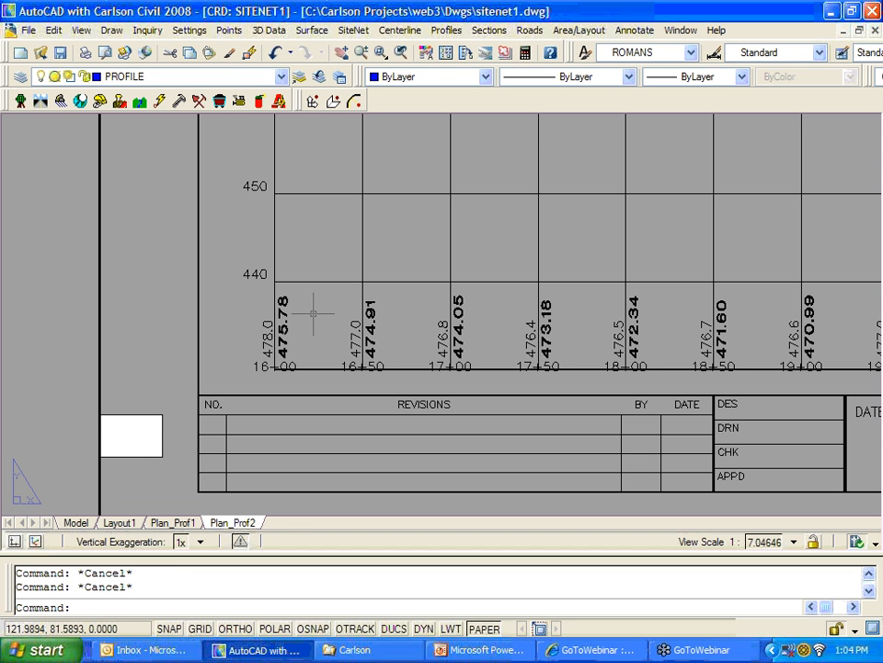
Step: Start a line from the grid corner by 16+00, cancel it, then view the whole sheet
text(l)
key(Return)
text(int: in)
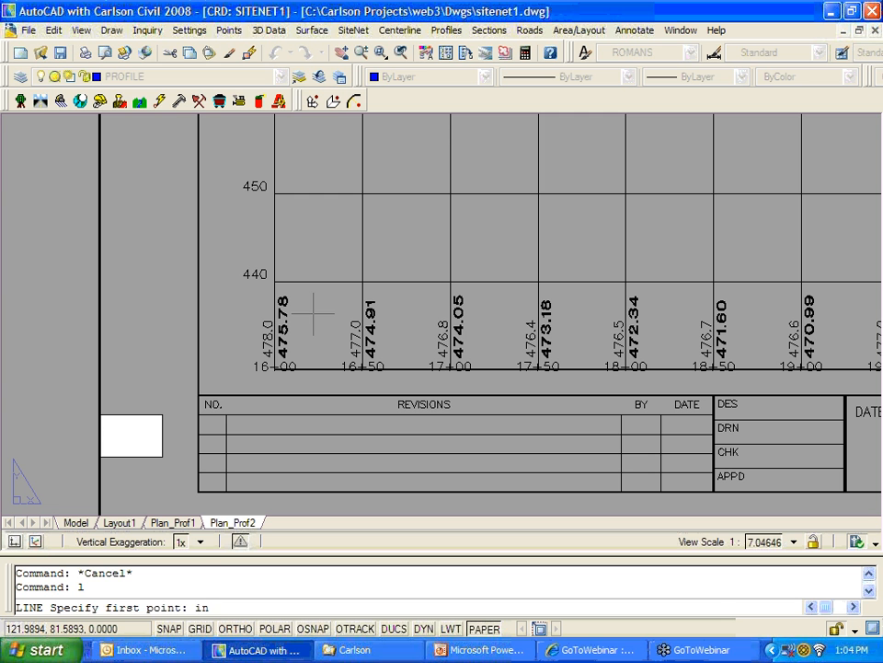
text(s)
key(Return)
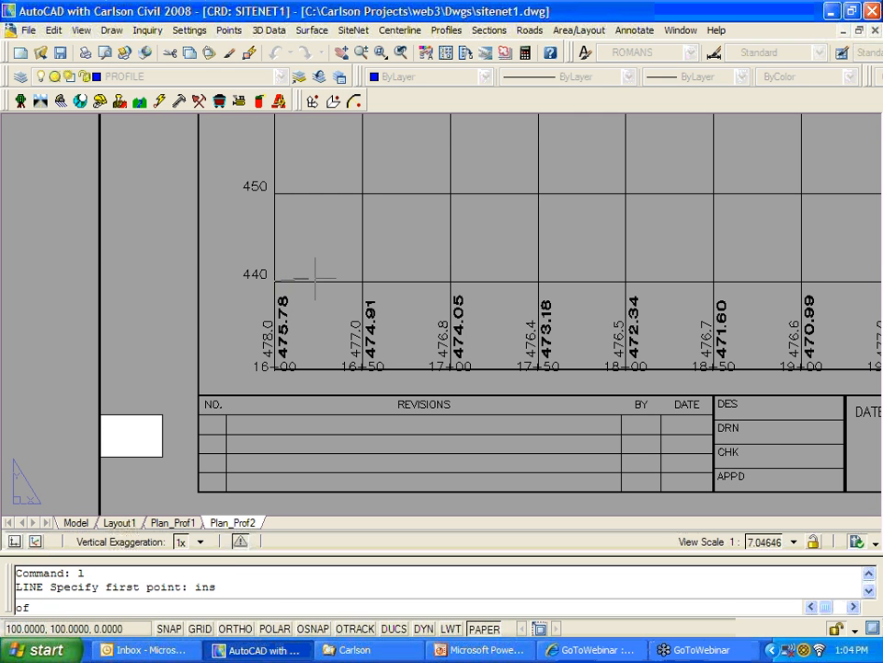
click(315, 276)
scroll(405, 378, down, 4)
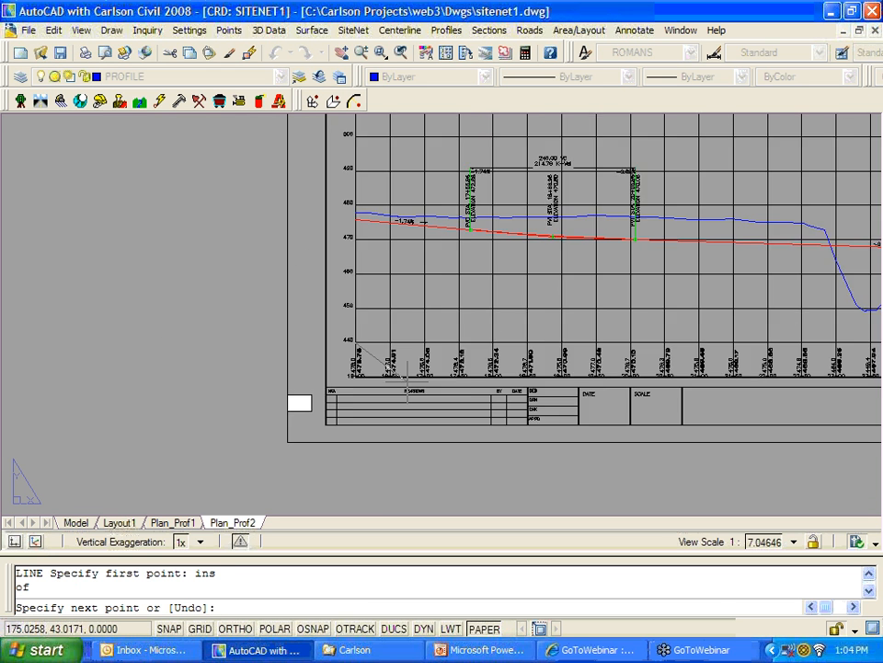
scroll(395, 355, up, 5)
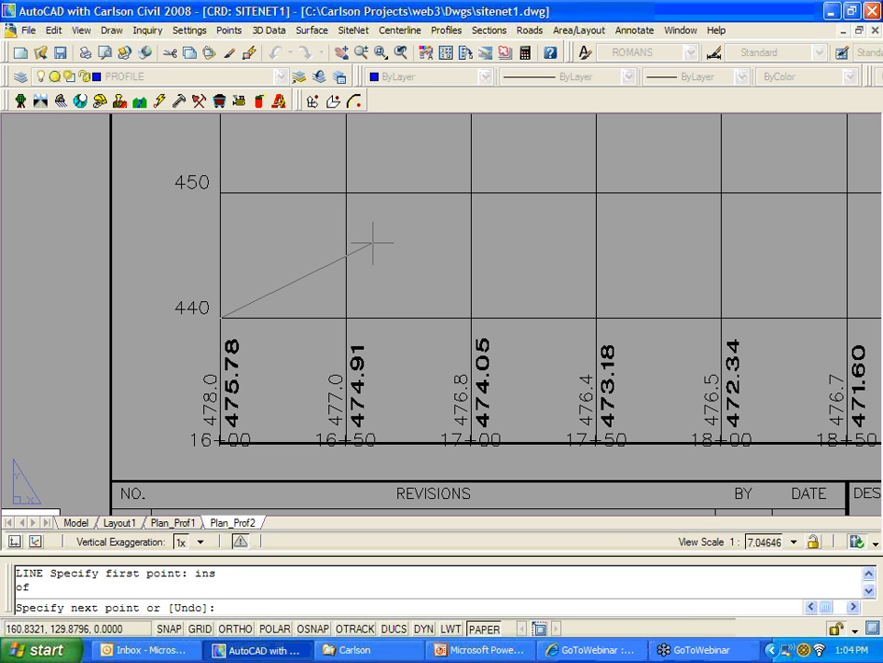
key(Escape)
key(Escape)
key(Escape)
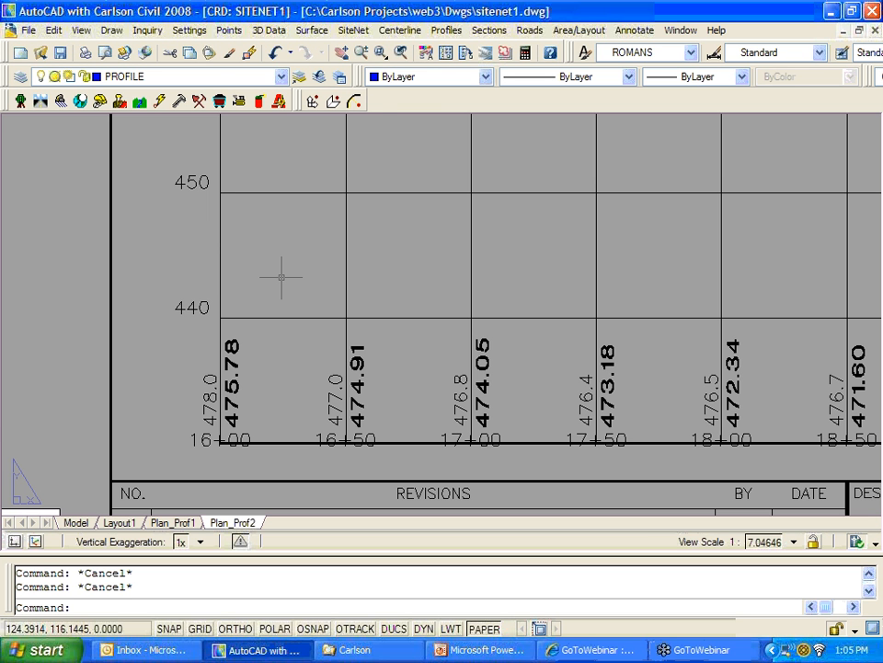
scroll(387, 275, down, 5)
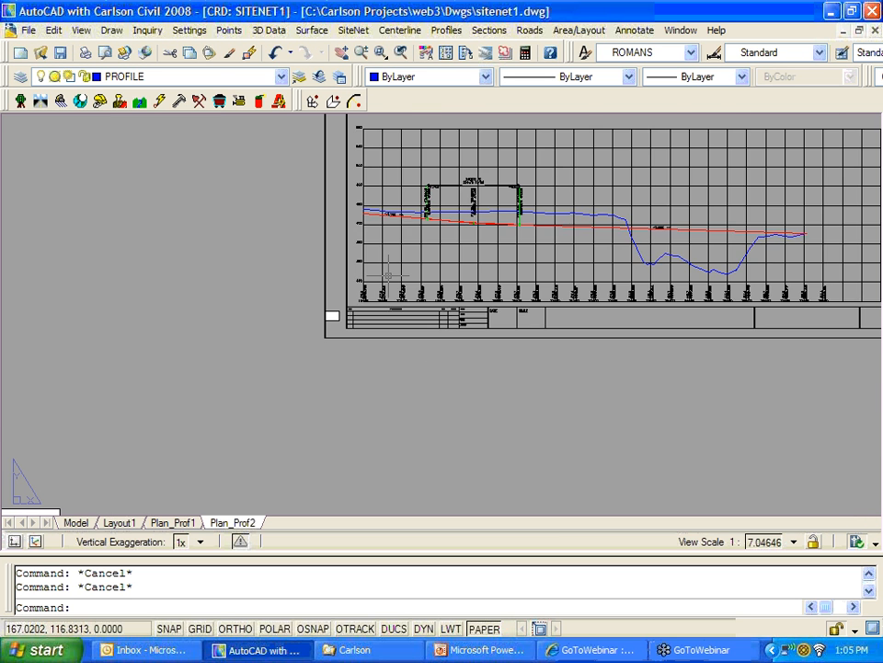
middle_drag(488, 260, 311, 363)
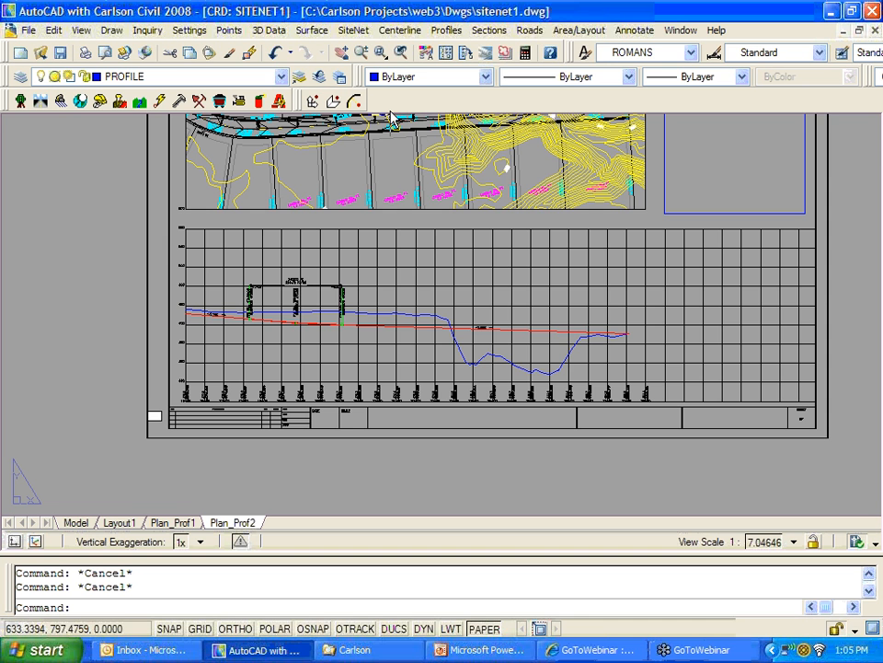
Step: Start Draw Profile and set the sheet block to profile7.dwg
click(445, 30)
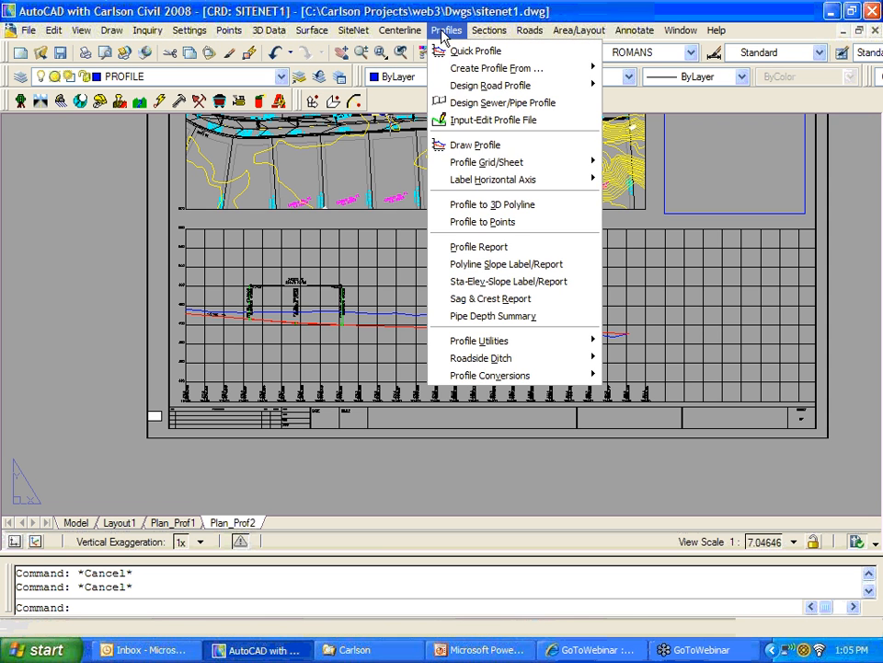
click(460, 144)
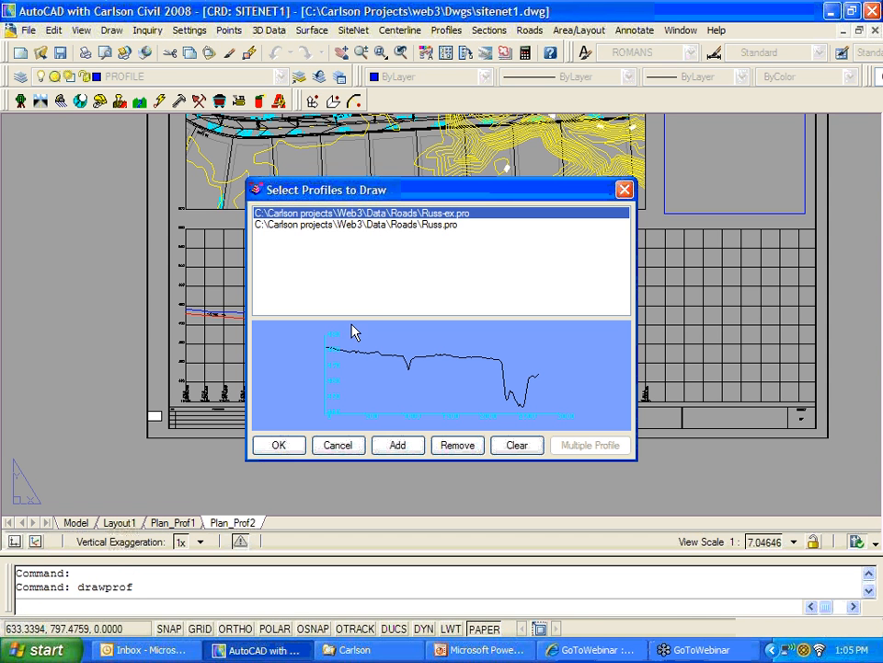
click(279, 445)
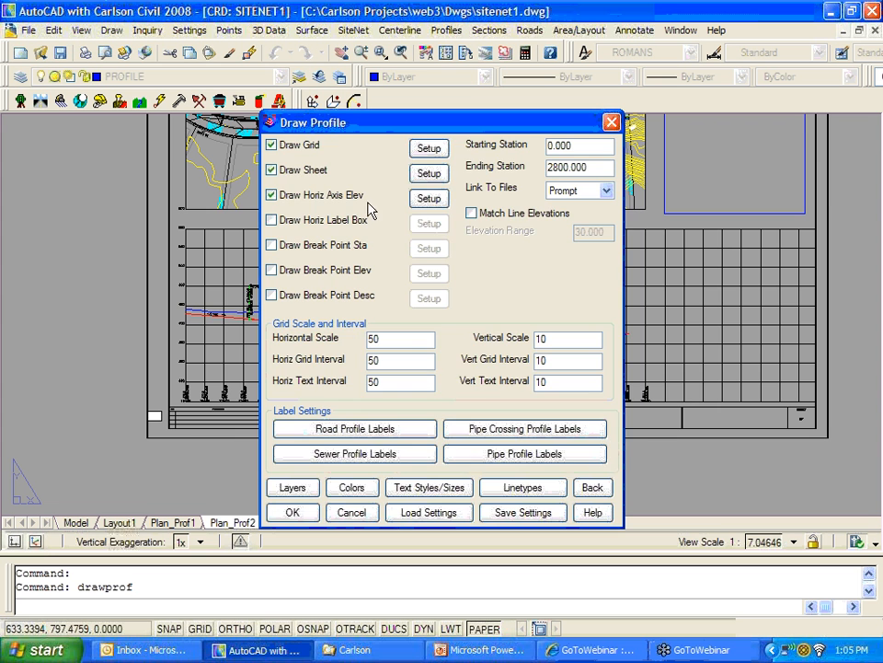
click(428, 173)
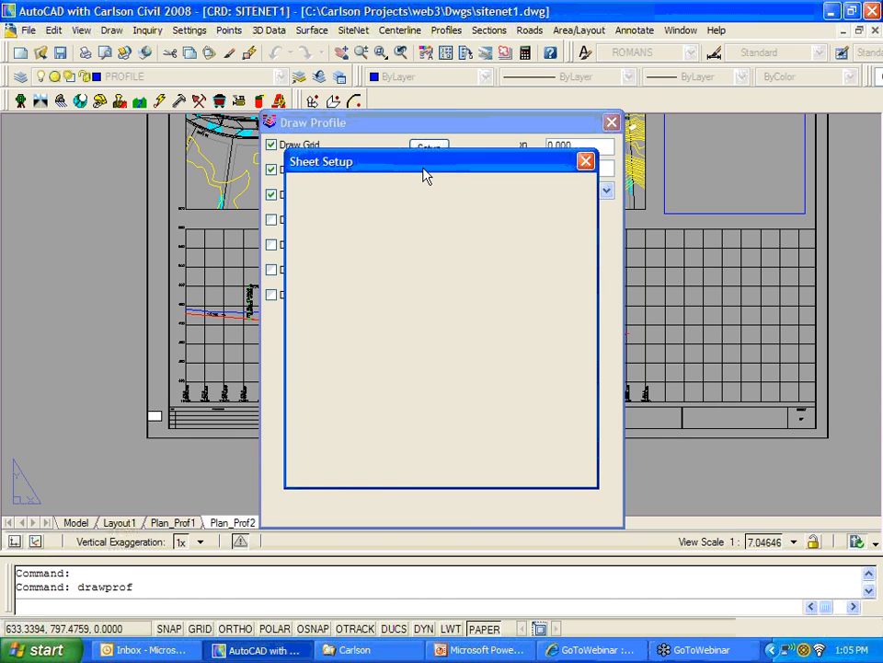
click(532, 209)
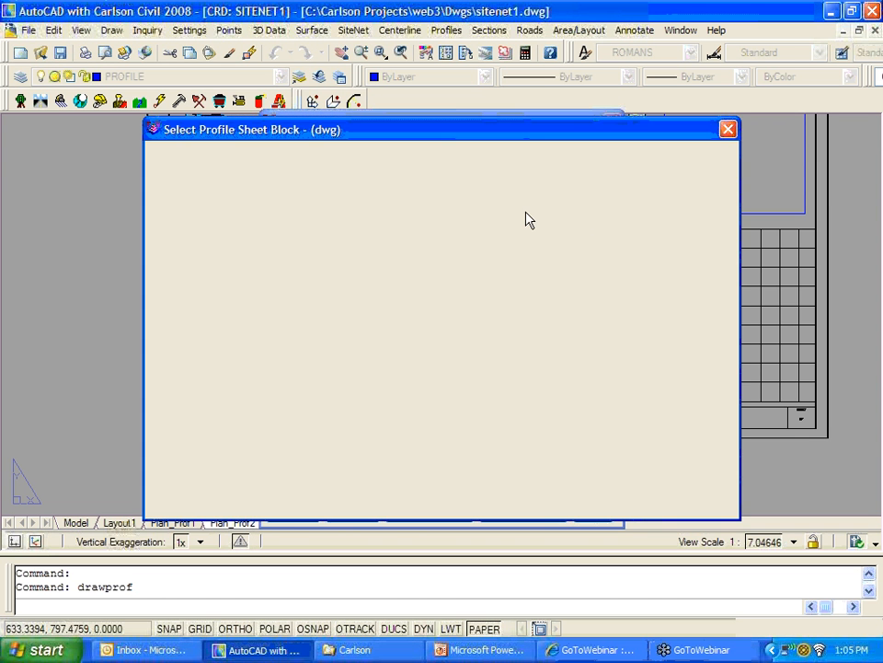
click(721, 442)
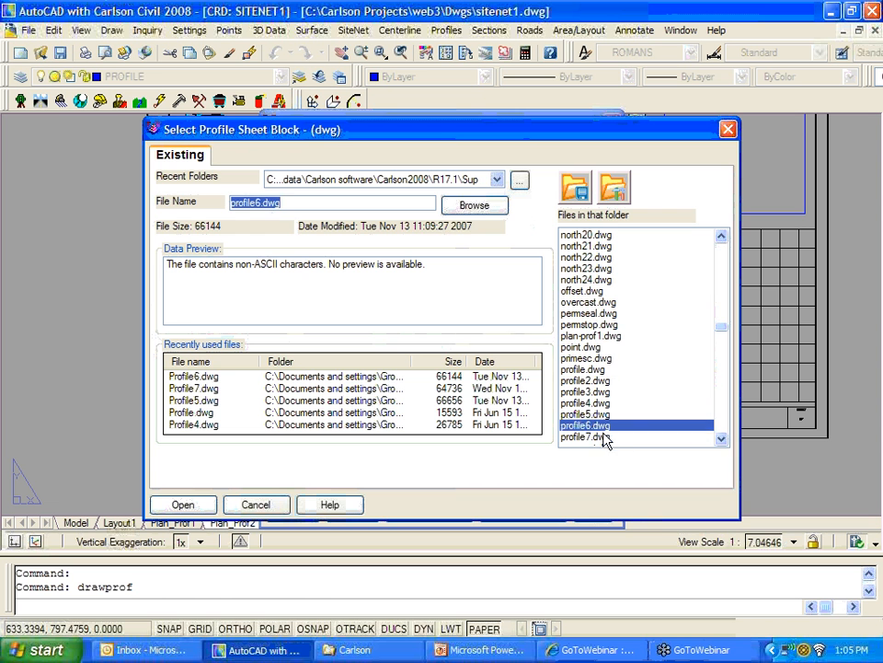
click(602, 437)
click(184, 505)
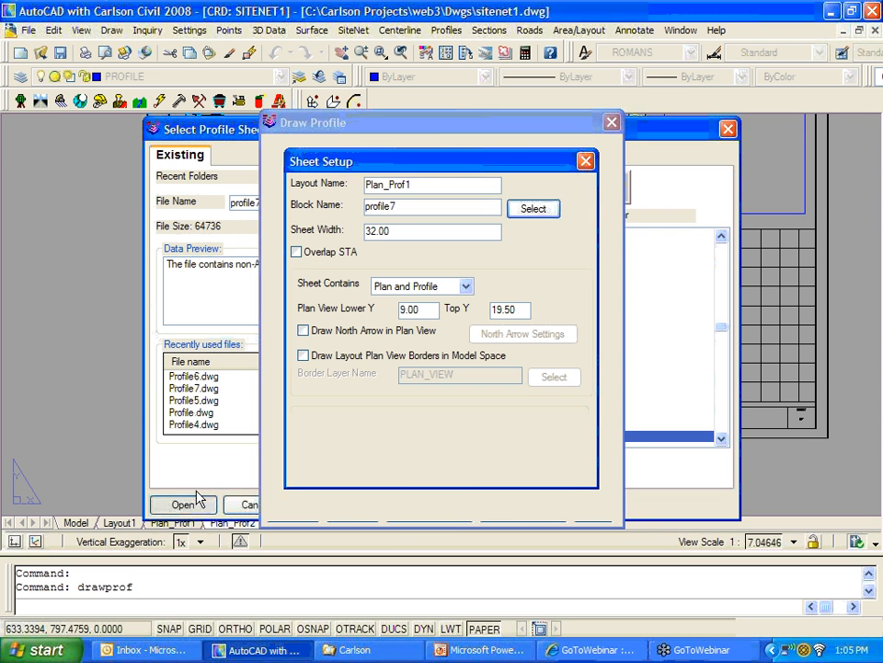
click(325, 473)
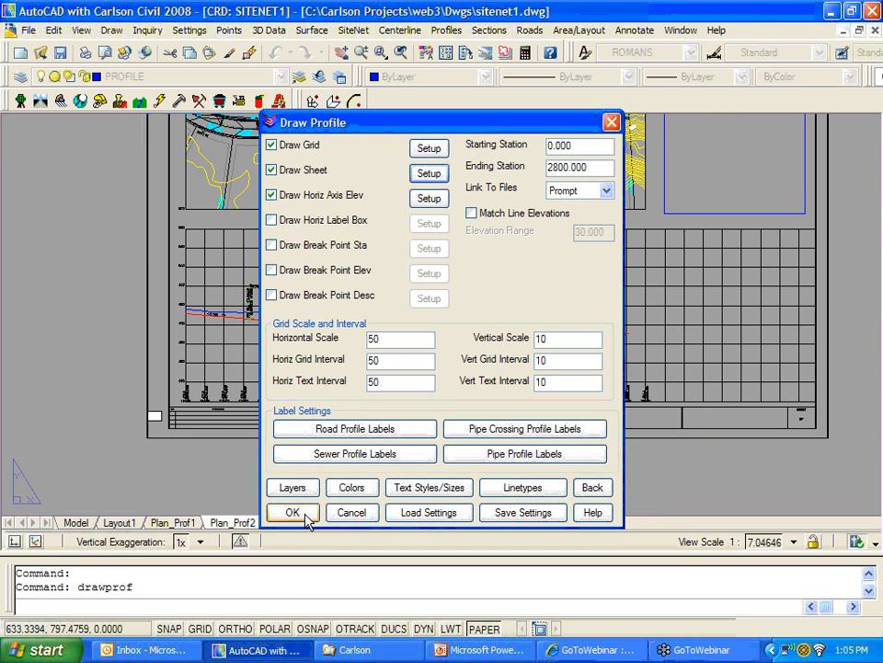
Step: Redraw the profile, replacing the old one, using the Russ.cl centerline
click(303, 514)
click(398, 348)
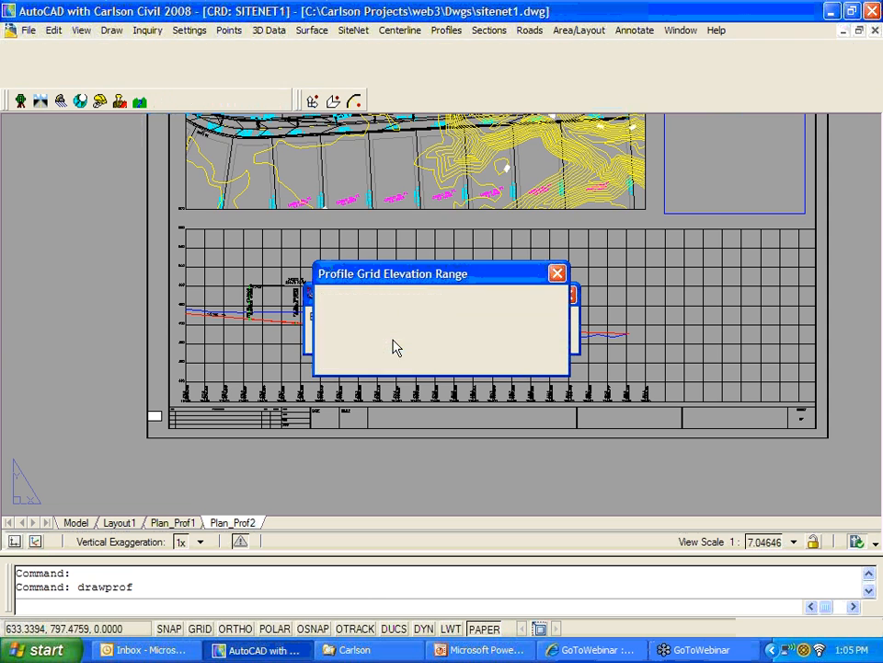
click(363, 359)
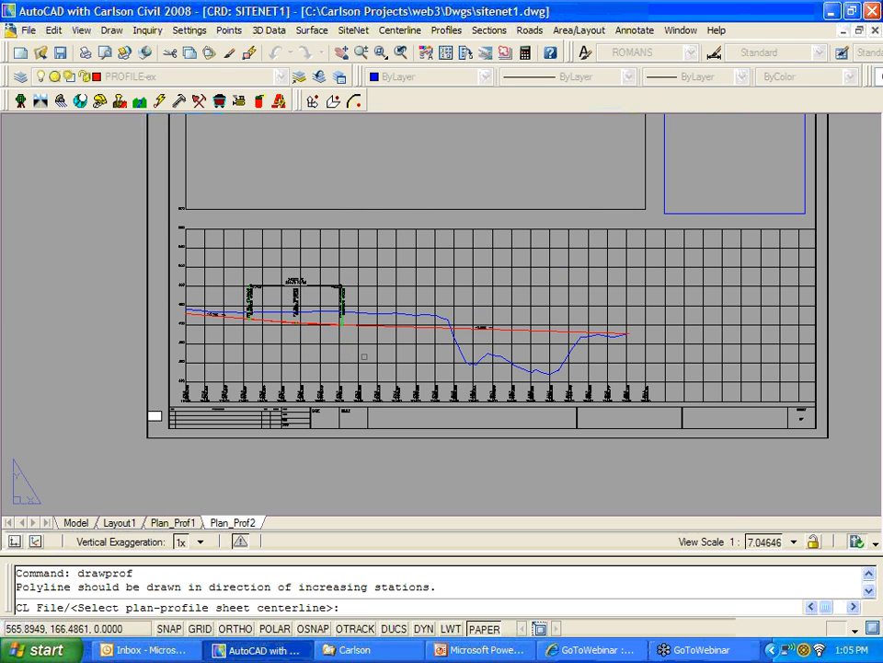
text(c)
key(Return)
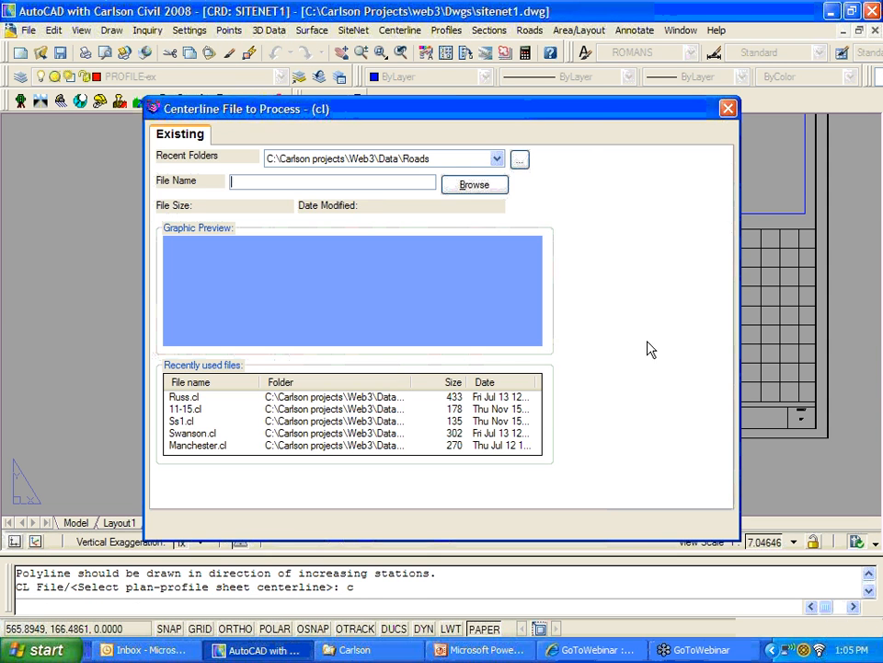
click(600, 280)
click(182, 523)
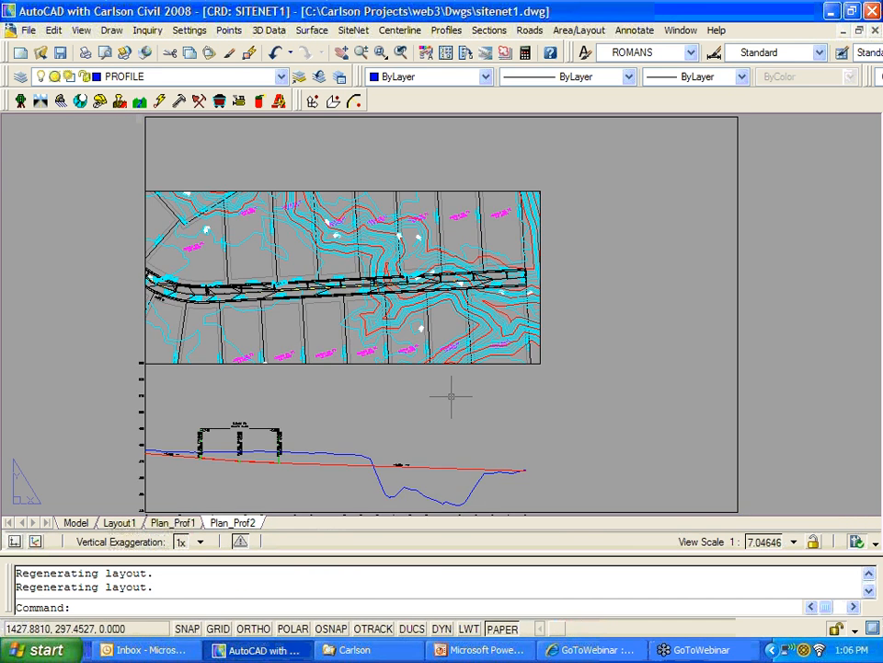
Step: Erase the sheet border around the layout
scroll(602, 430, down, 2)
middle_drag(607, 424, 537, 400)
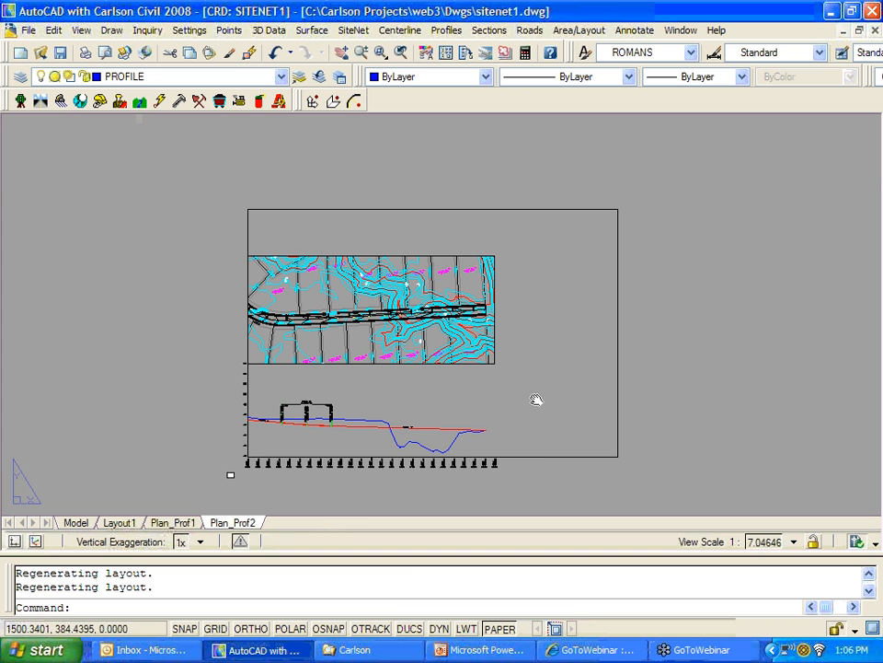
click(588, 456)
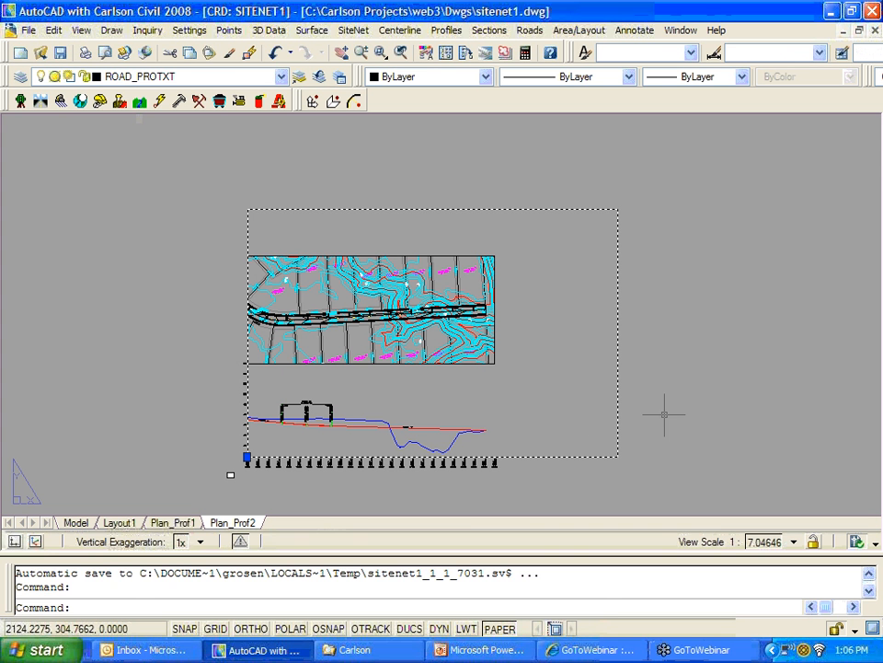
text(e)
key(Return)
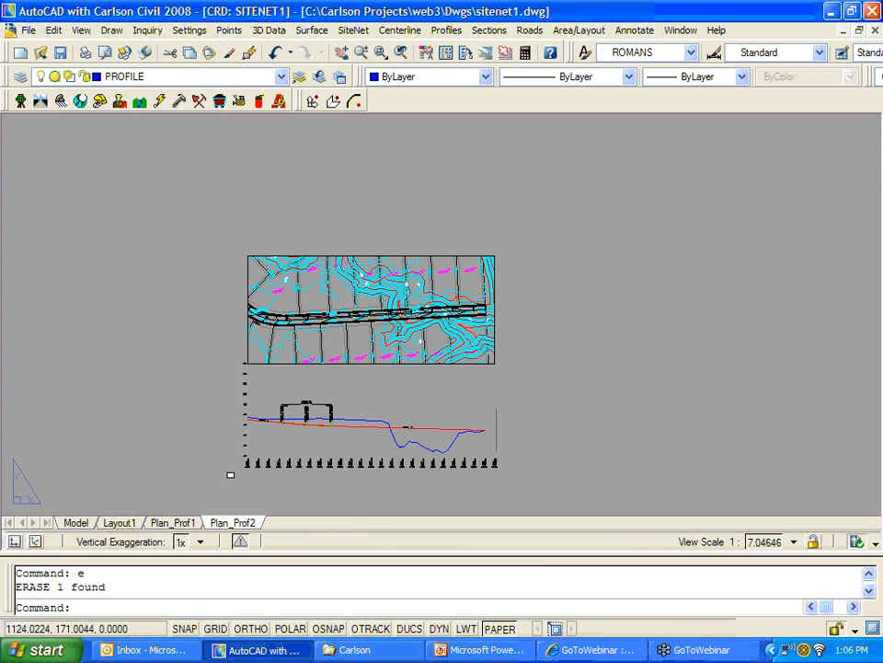
Step: Zoom and pan across the profile to check the station and grade labels
middle_drag(402, 391, 445, 307)
scroll(425, 354, up, 1)
scroll(428, 350, up, 2)
scroll(428, 351, down, 2)
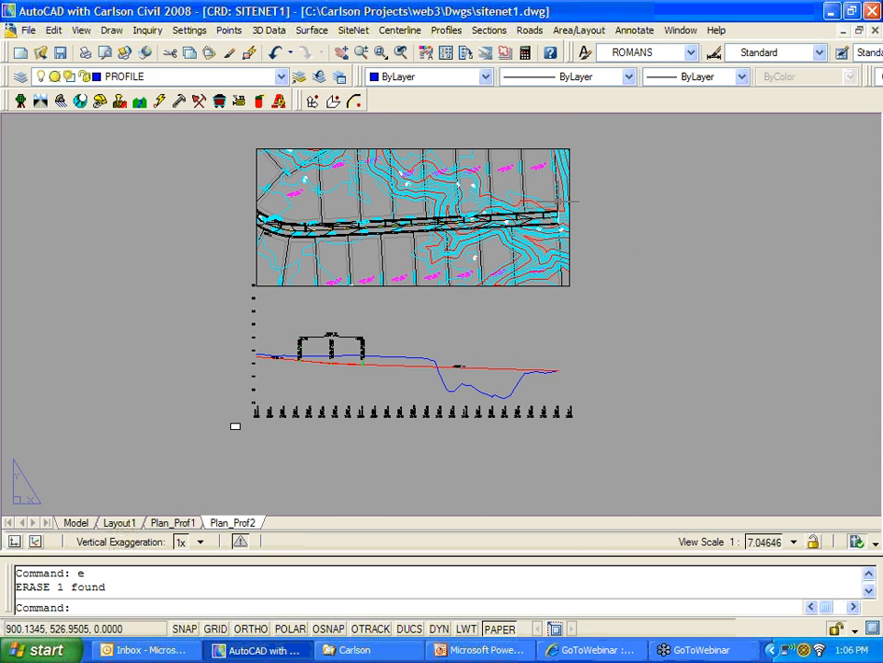
click(569, 149)
key(Escape)
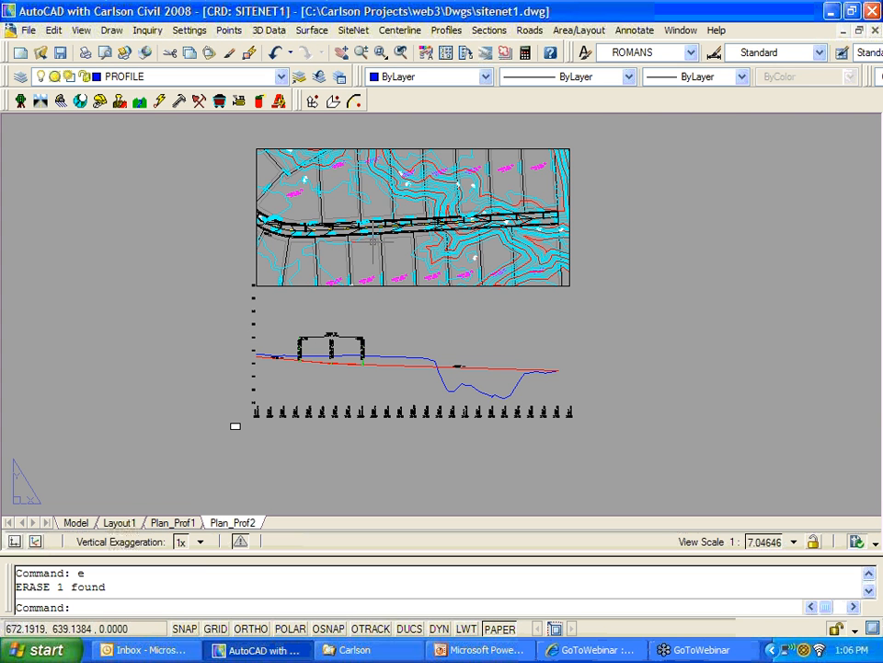
scroll(291, 372, up, 2)
scroll(292, 371, up, 1)
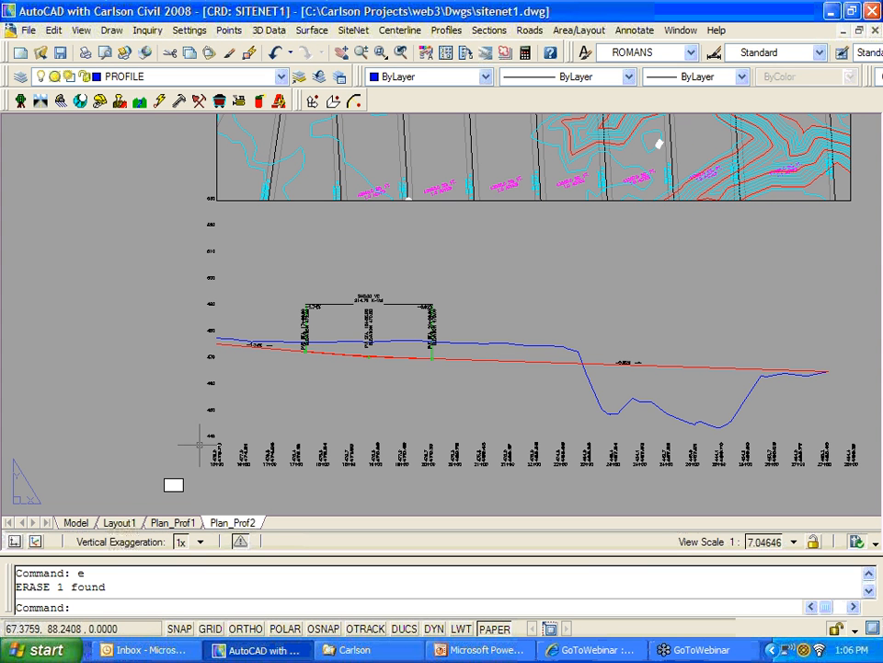
scroll(230, 446, up, 2)
scroll(230, 446, up, 1)
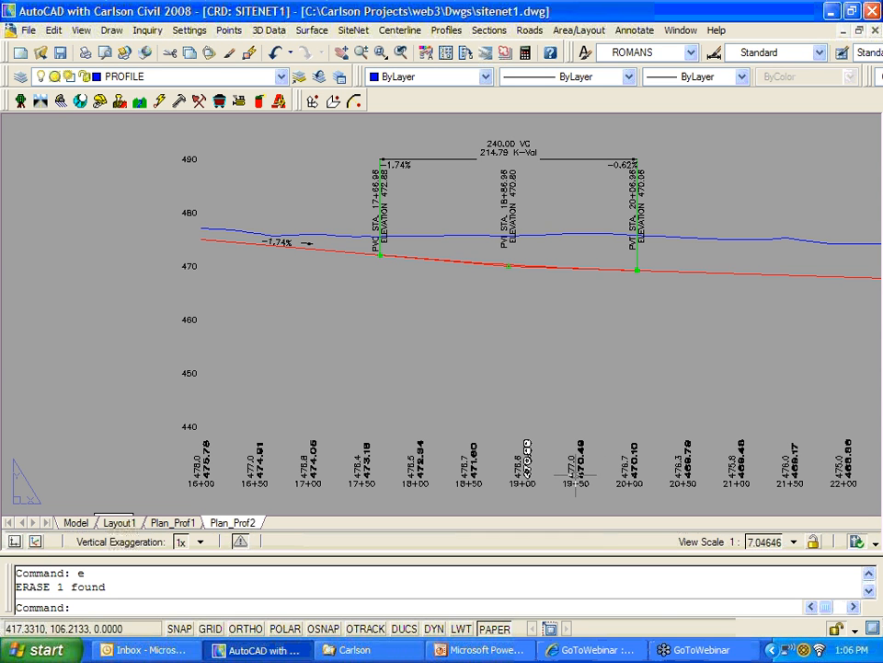
scroll(617, 488, down, 1)
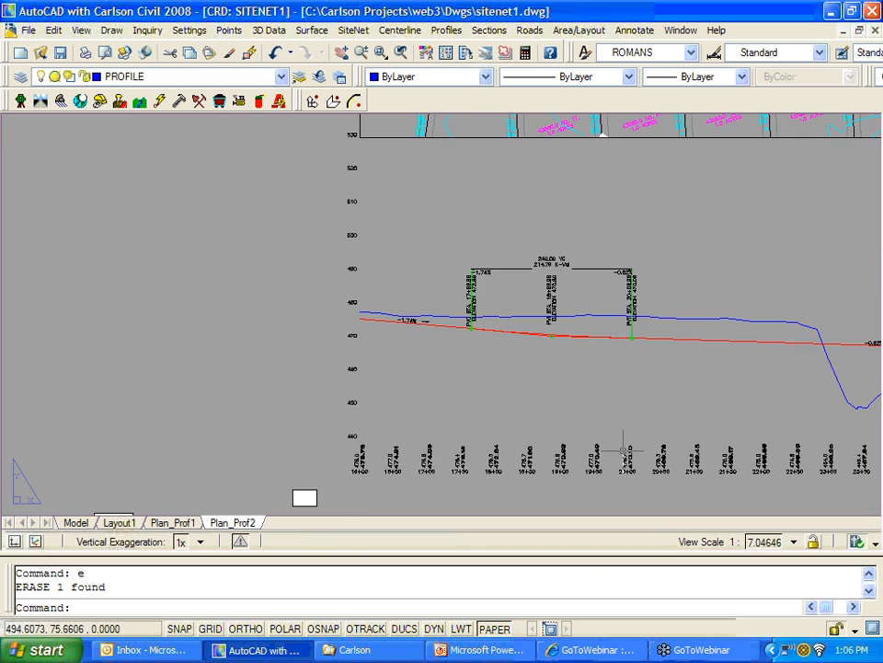
middle_drag(647, 395, 403, 399)
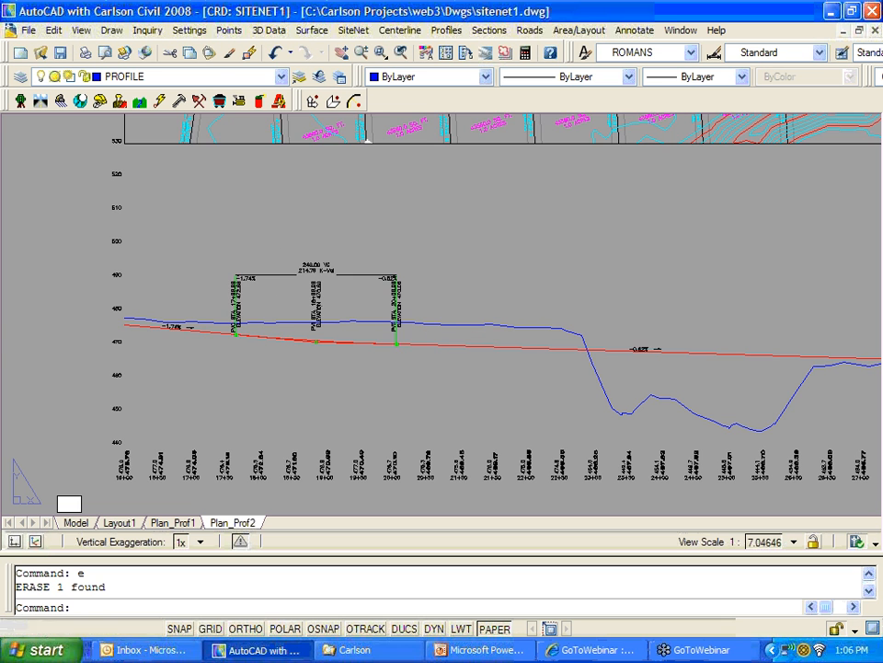
scroll(453, 335, down, 2)
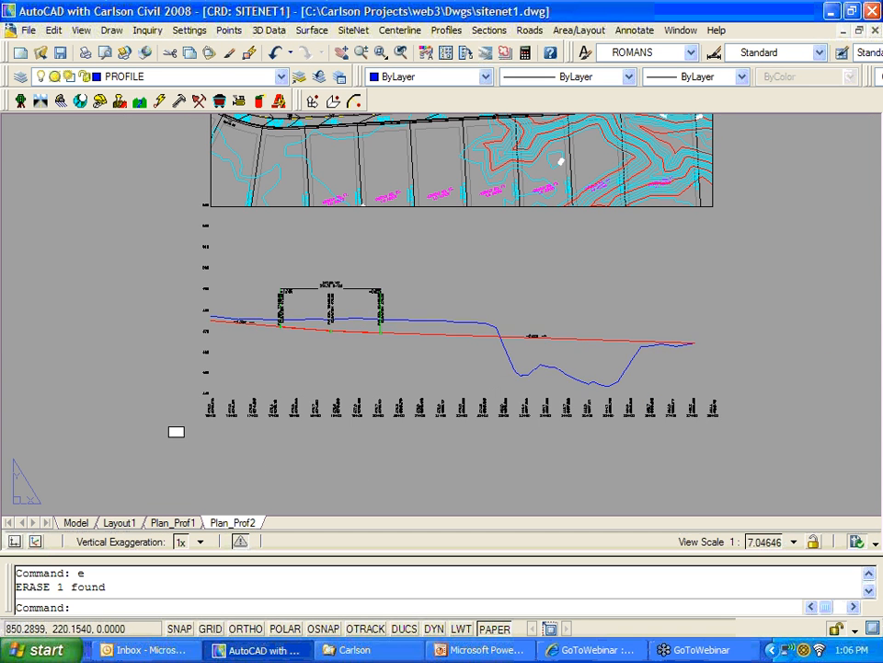
mouse_move(514, 354)
middle_down()
mouse_move(509, 395)
mouse_move(497, 361)
mouse_move(507, 359)
middle_up()
scroll(509, 395, down, 3)
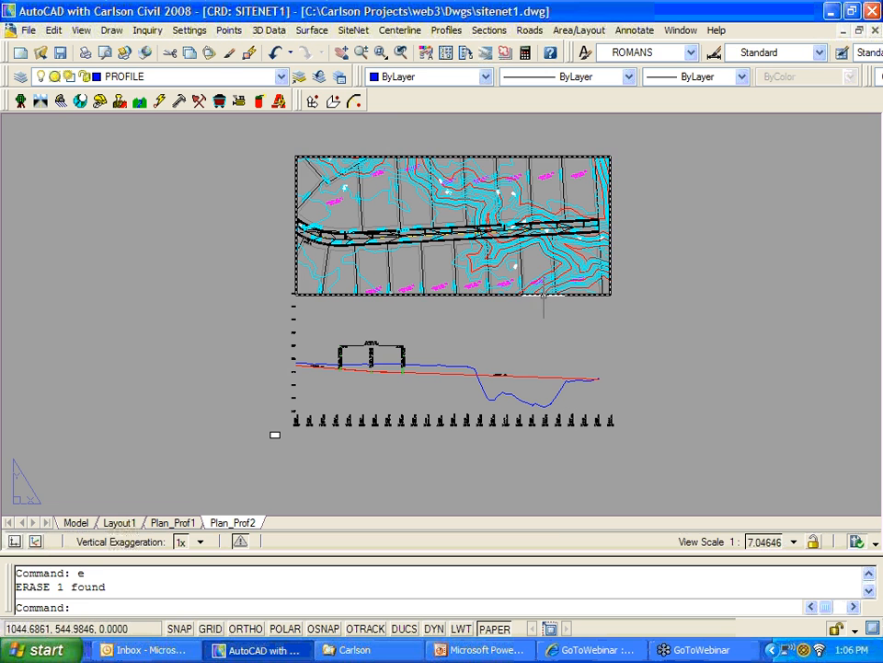
Step: Erase the plan viewport with E
click(543, 295)
text(e)
key(Return)
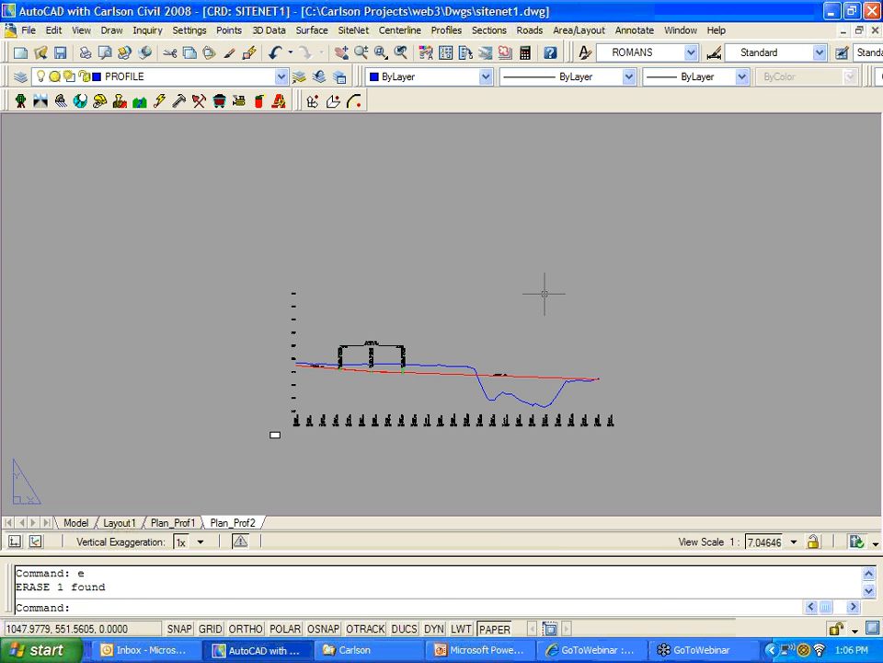
scroll(508, 409, up, 3)
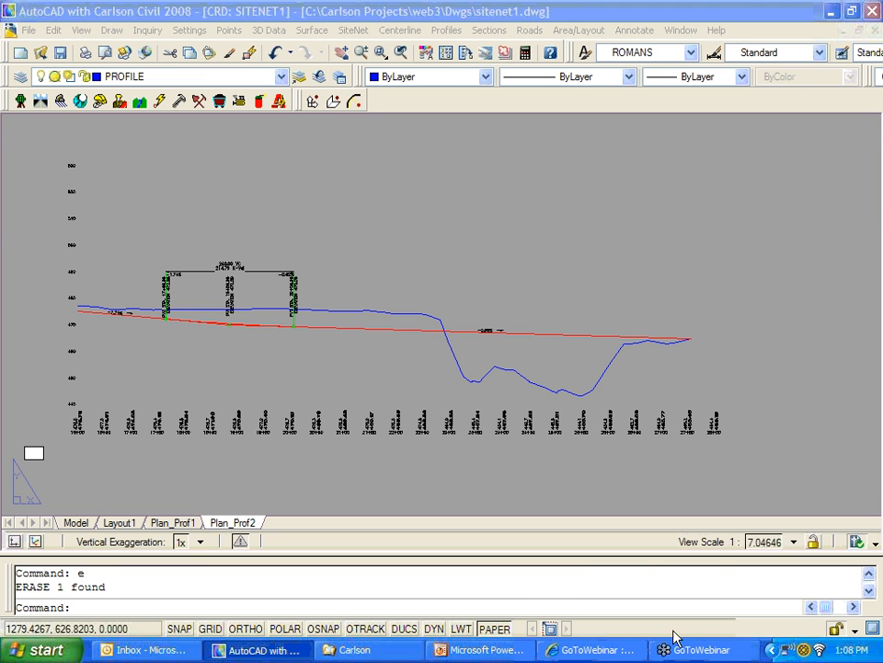
Step: Bring SiteNet webinar-pre.ppt to the front from the taskbar's PowerPoint button
click(492, 651)
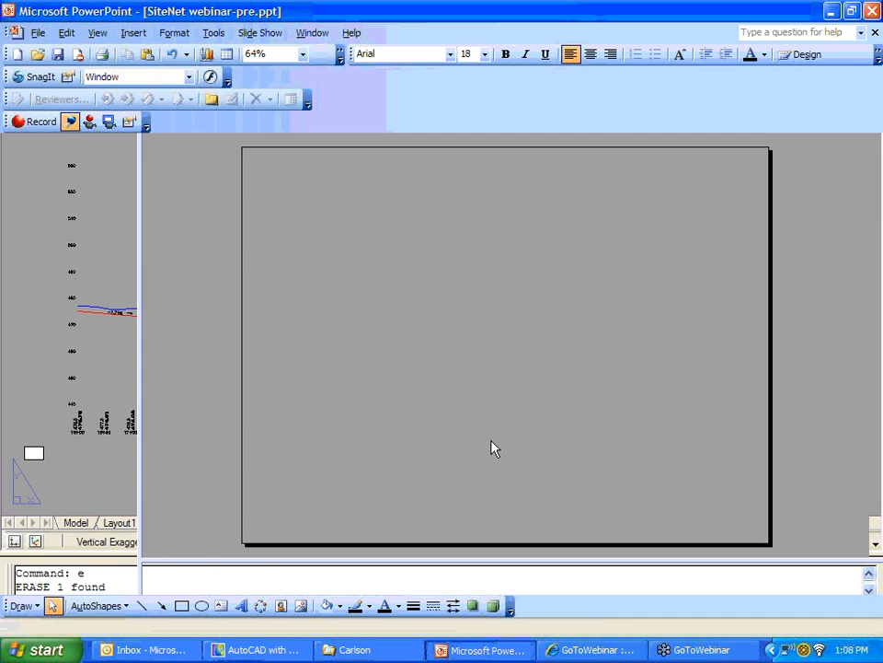